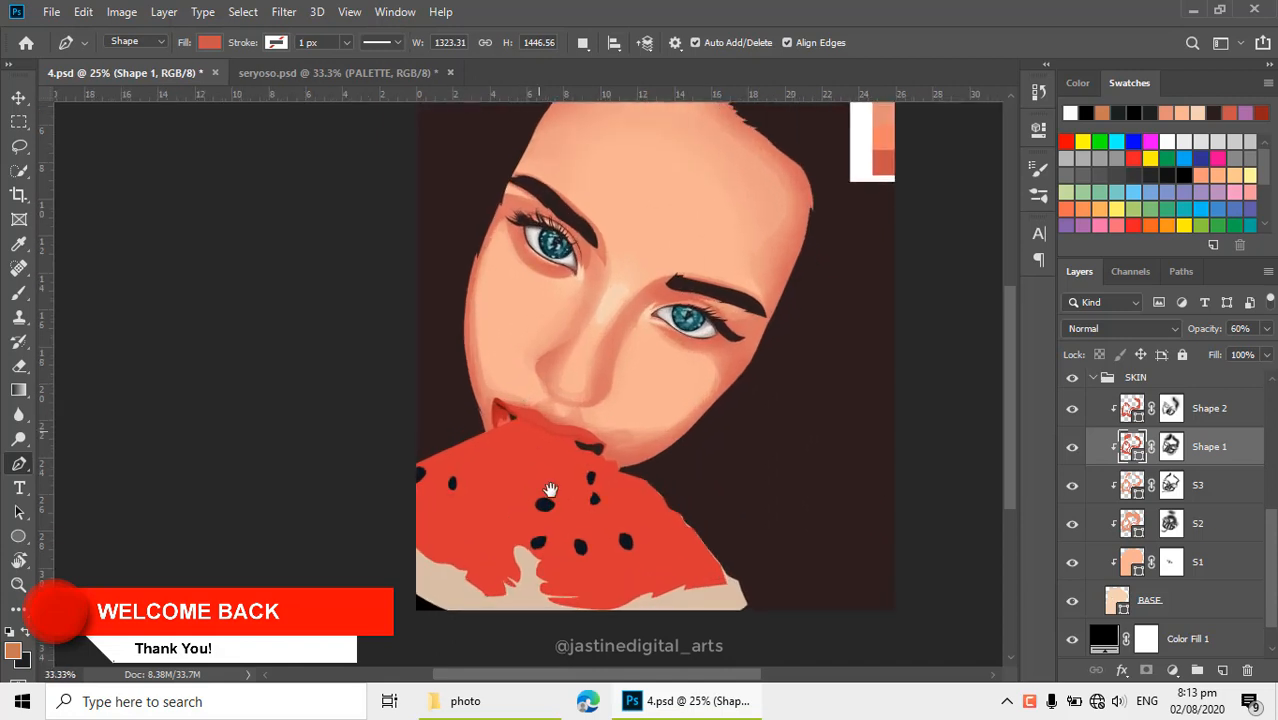
drag(550, 489, 588, 439)
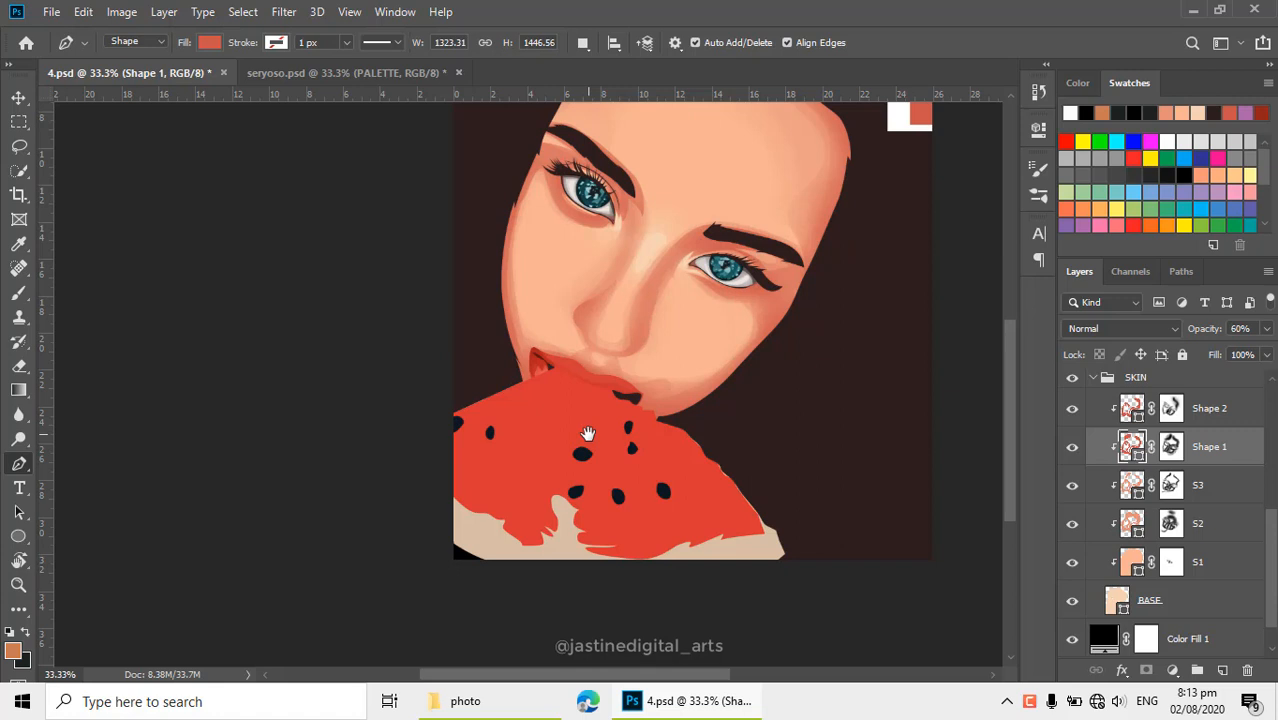
drag(585, 316, 597, 377)
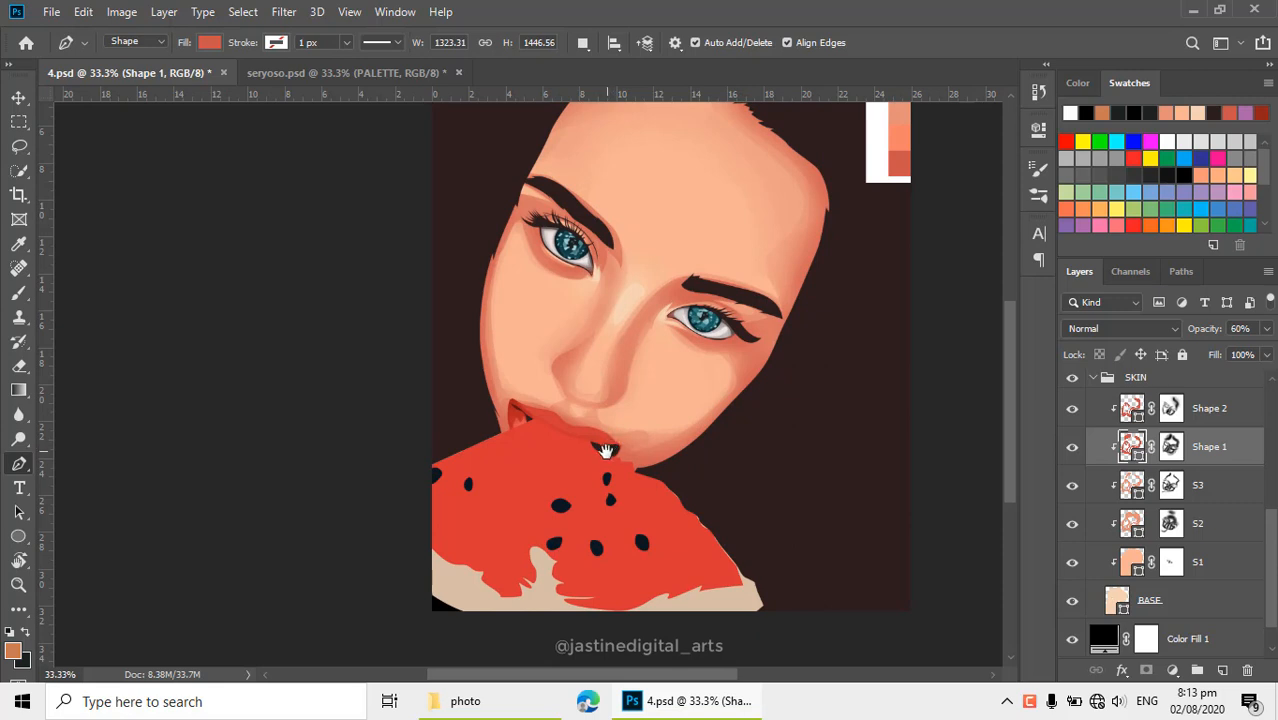
drag(611, 441, 620, 396)
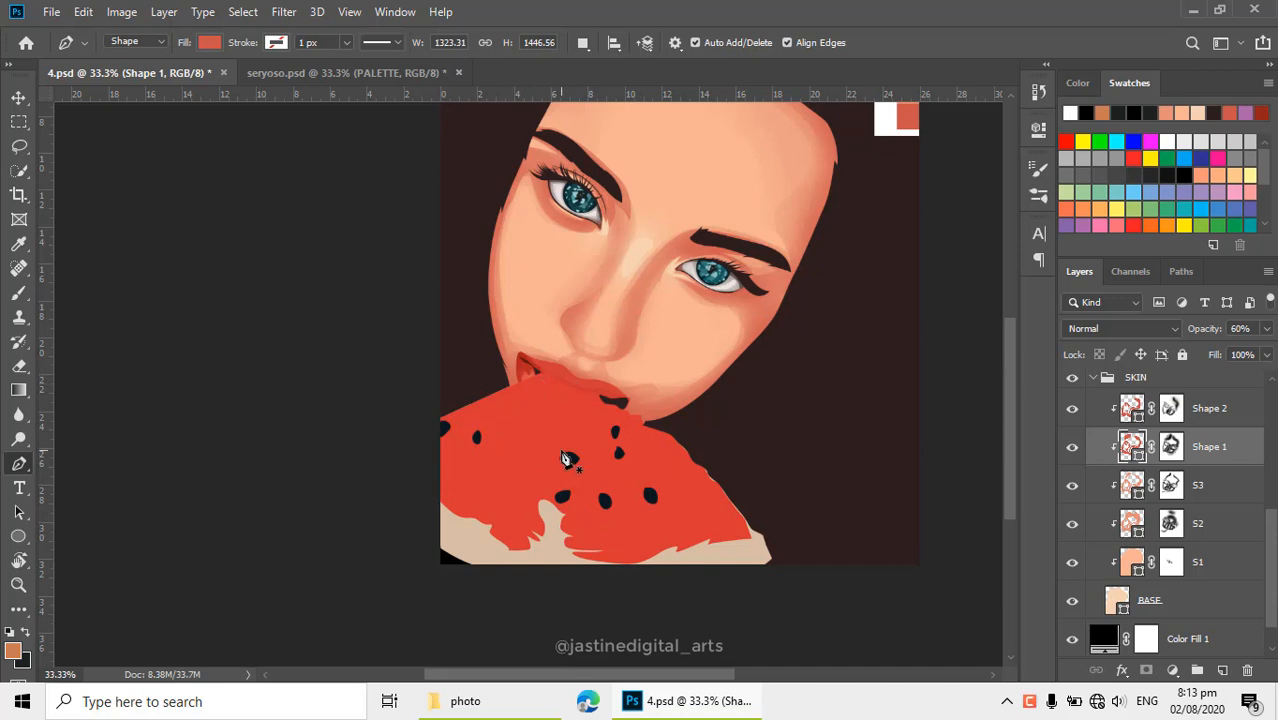
Collapse the SKIN group, select the BASE layer in the FRUIT group and show the Background copy reference photo
scroll(565, 459, up, 2)
scroll(1160, 490, up, 3)
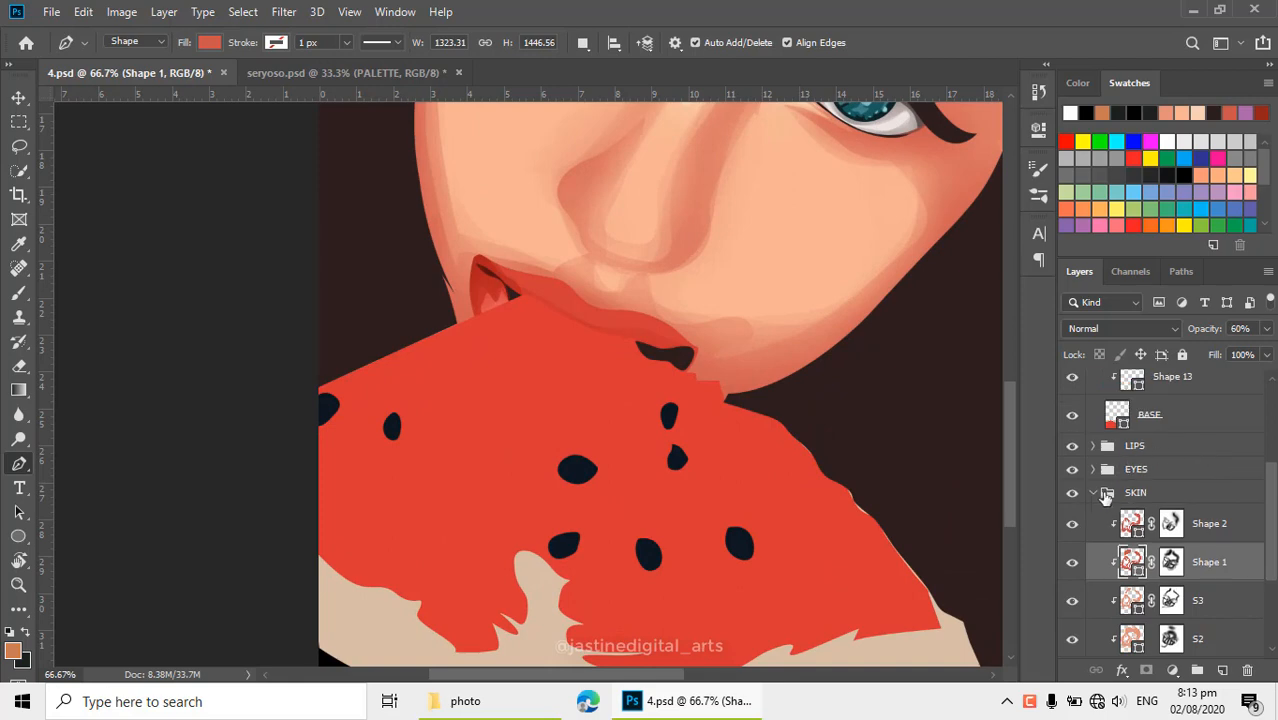
click(1095, 494)
scroll(1112, 520, up, 2)
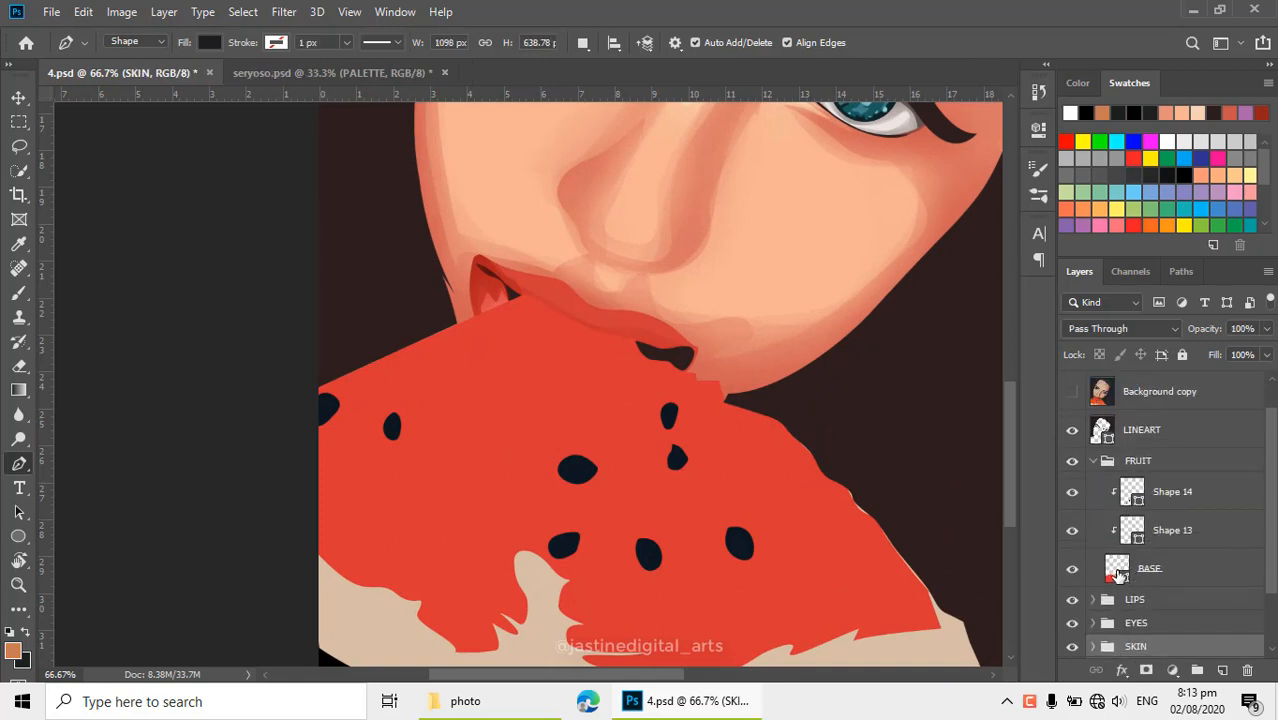
click(1116, 573)
click(1073, 395)
drag(576, 527, 604, 491)
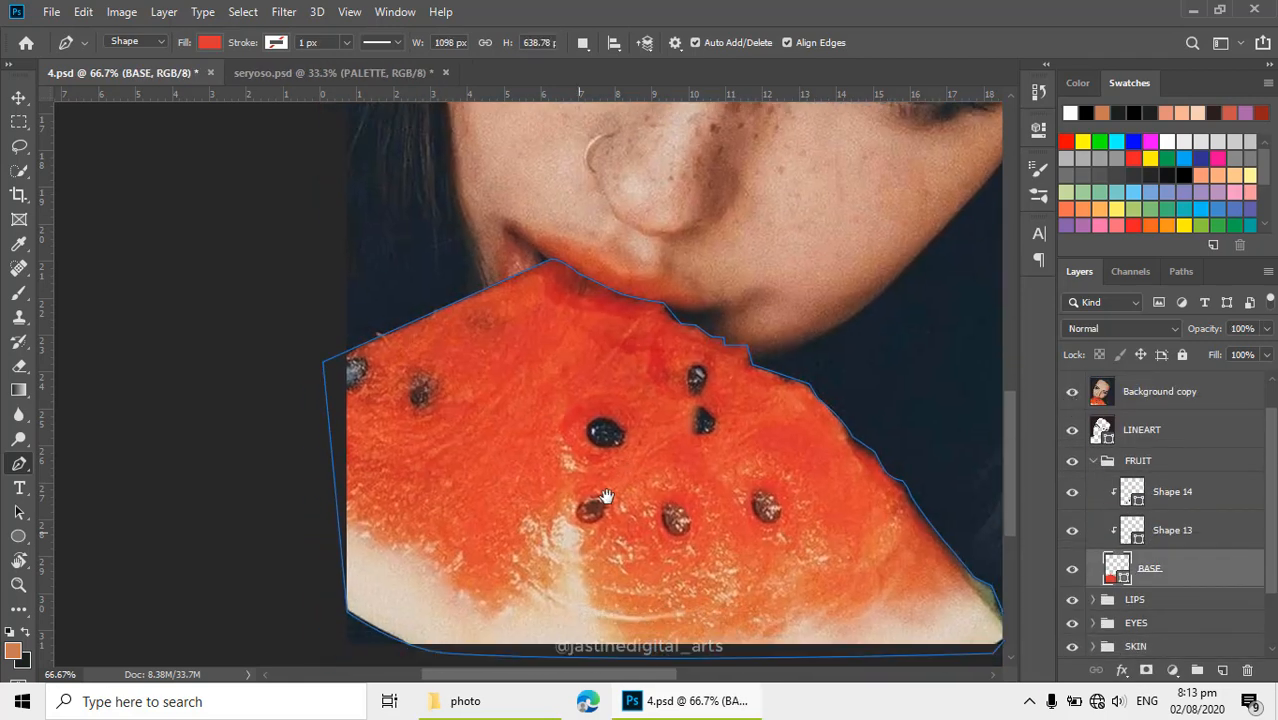
click(578, 373)
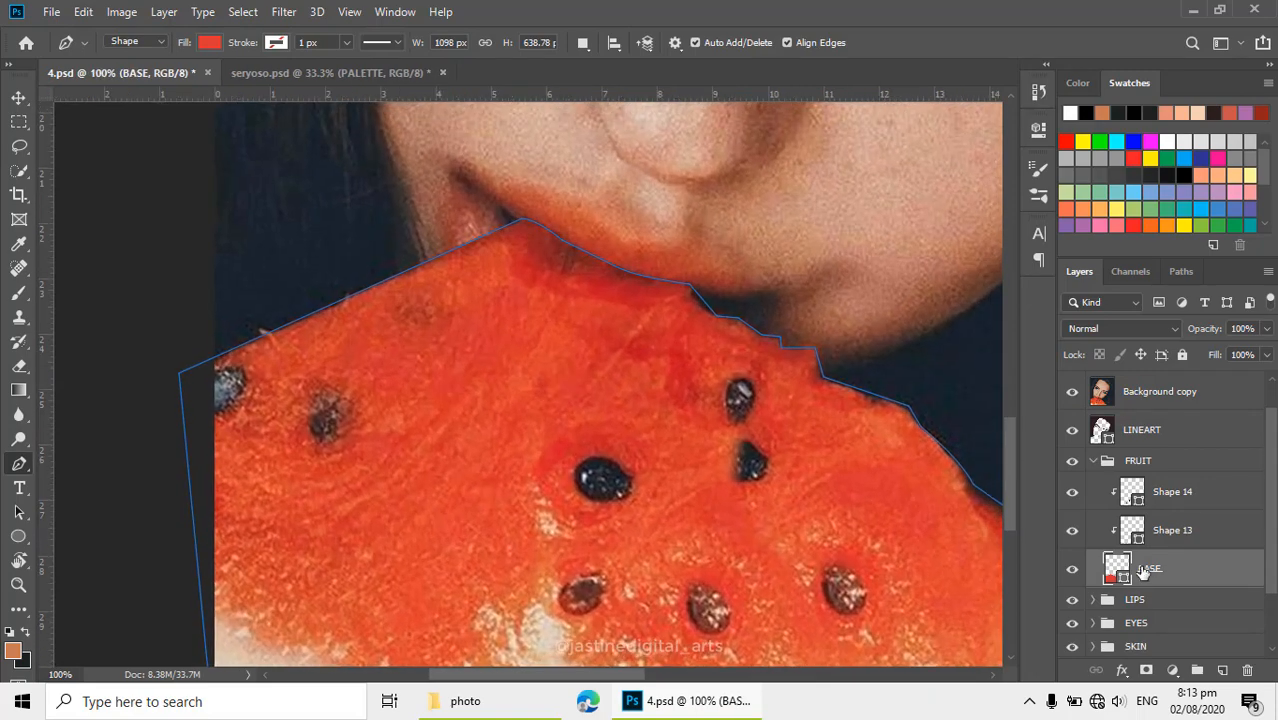
With Shape 13 selected, trace the lower contour of the dark red shadow below the mouth with the Pen tool, including its drip
click(1135, 535)
click(1130, 506)
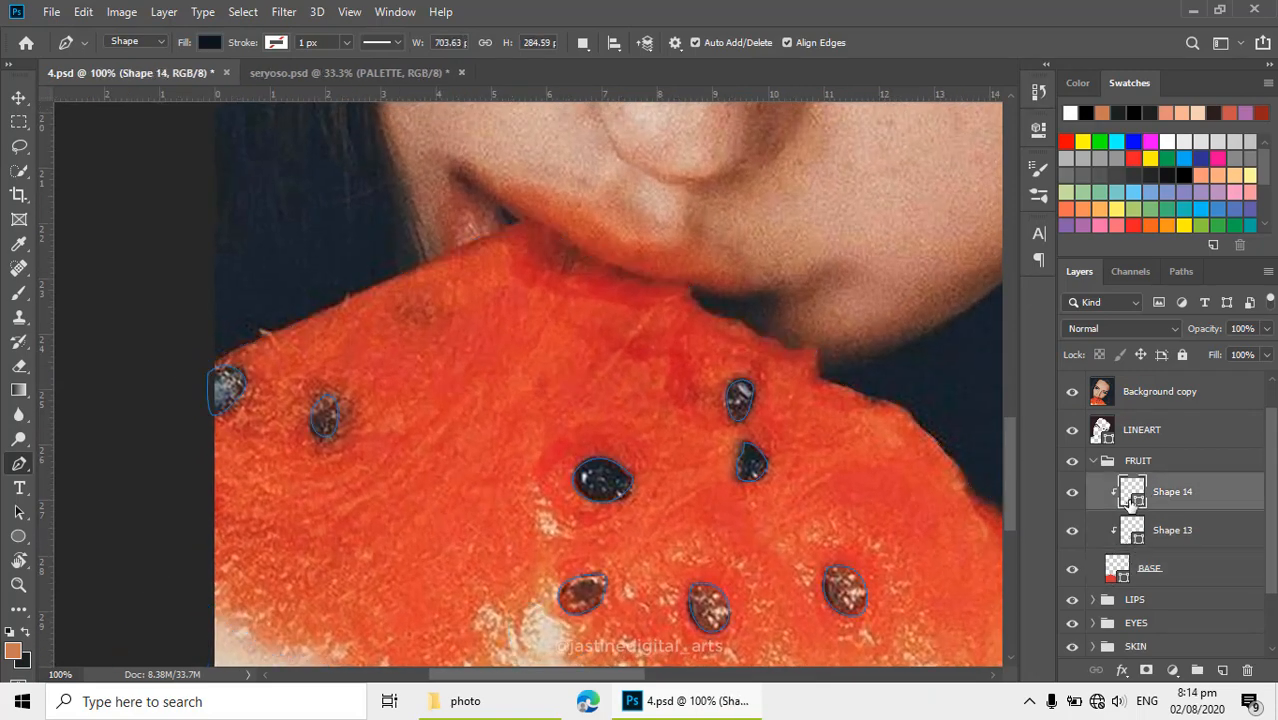
drag(472, 344, 488, 354)
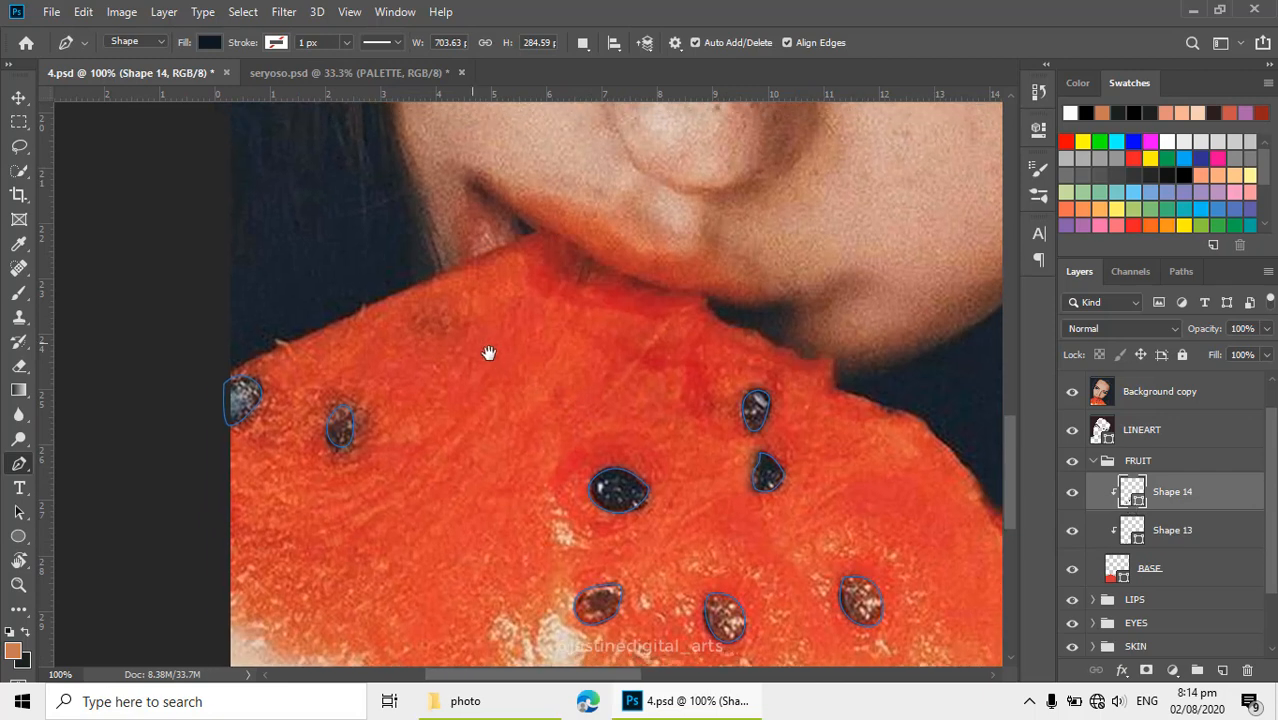
click(1133, 537)
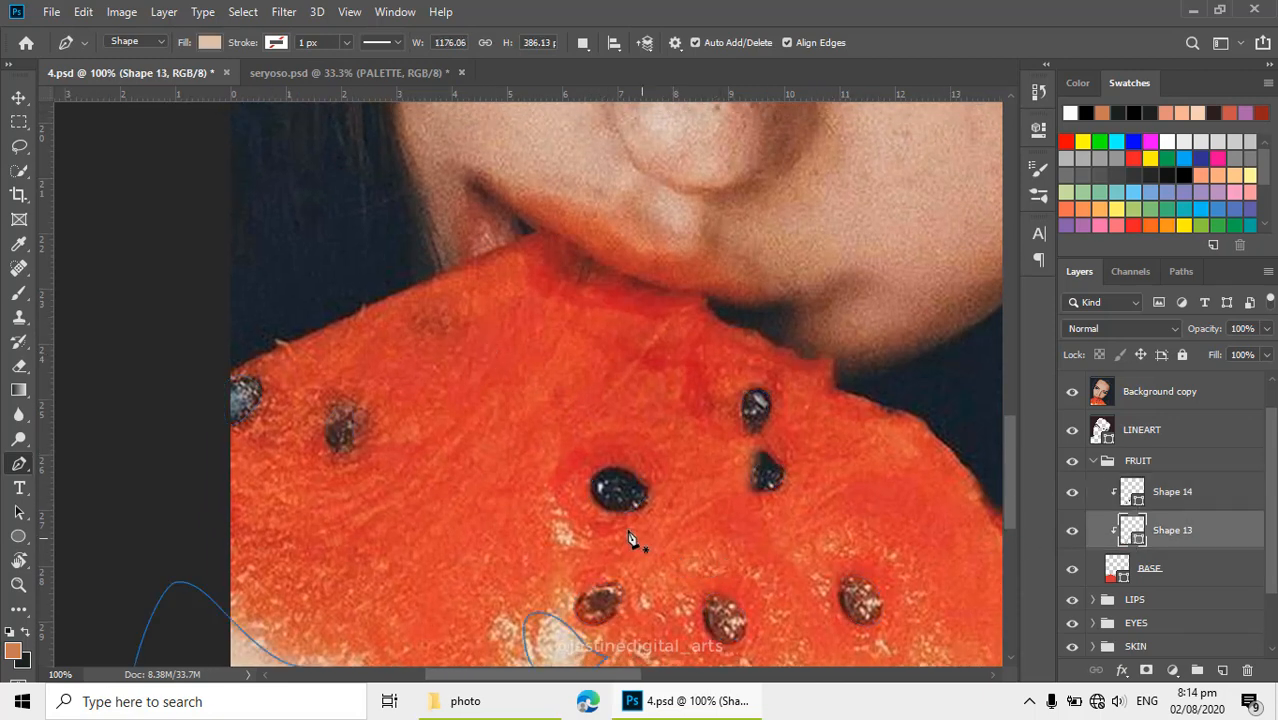
drag(534, 391, 556, 405)
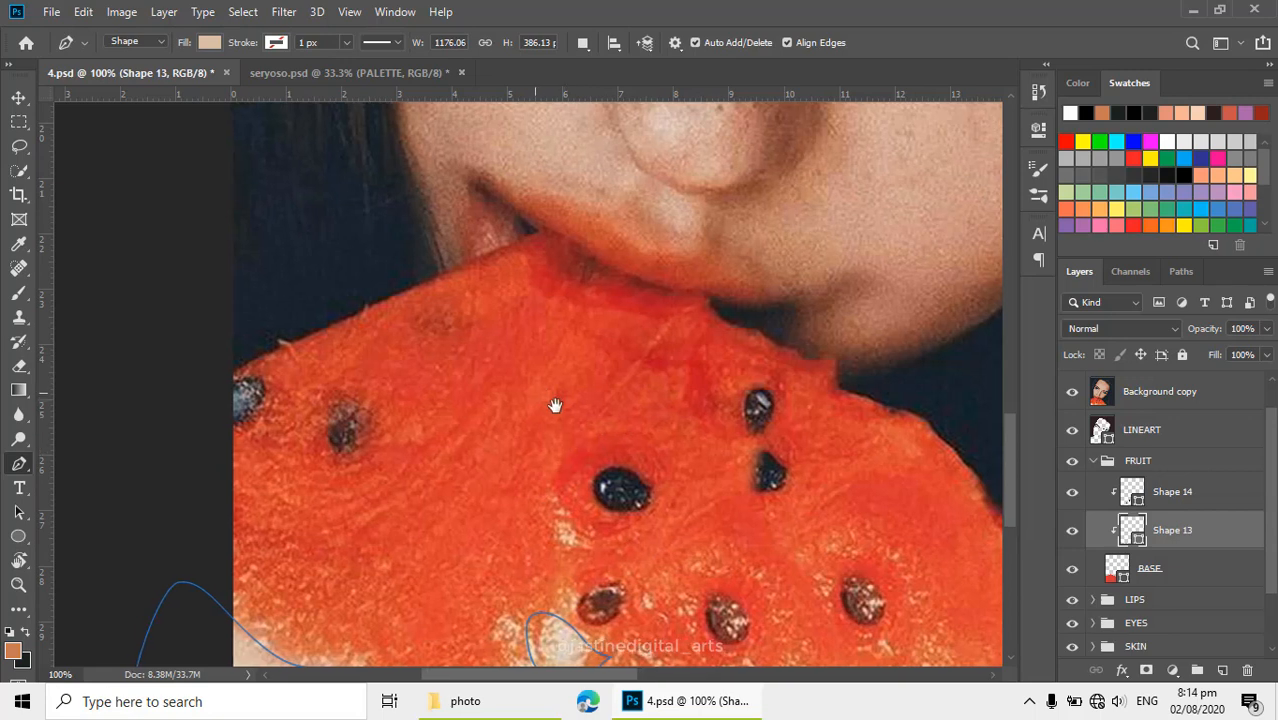
click(428, 305)
drag(527, 271, 550, 284)
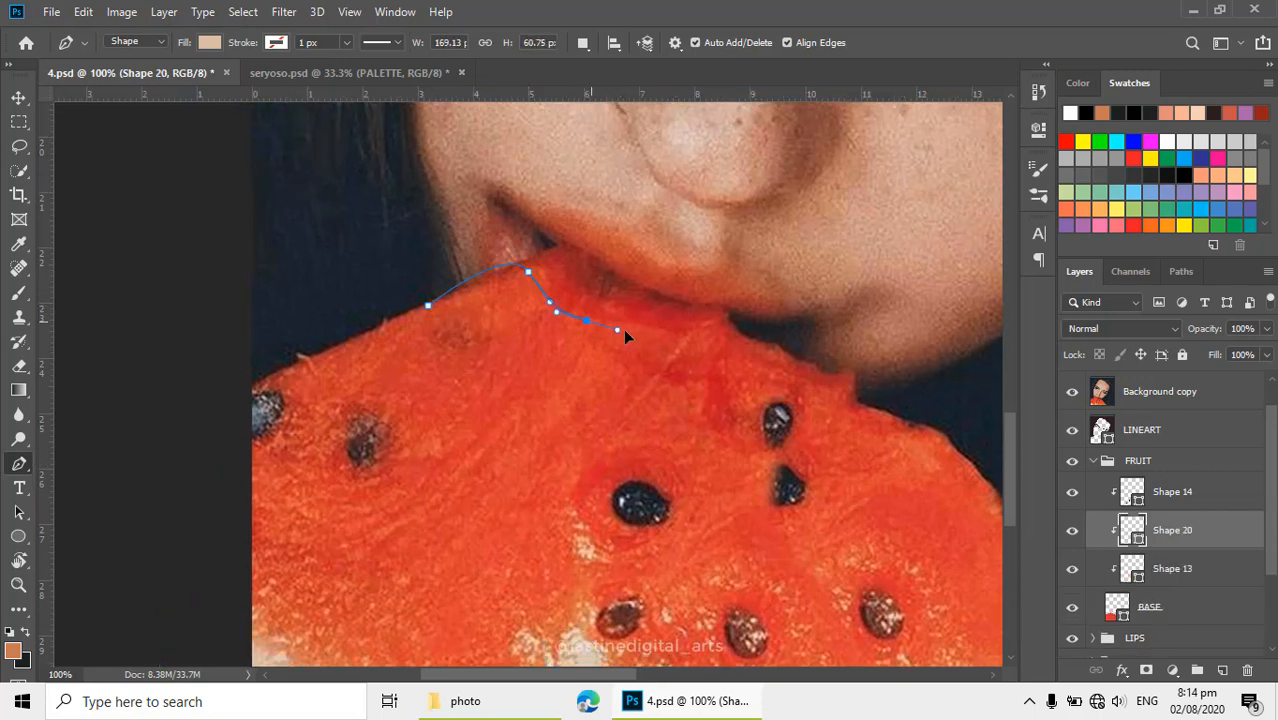
drag(708, 350, 656, 384)
drag(730, 411, 732, 386)
drag(739, 362, 766, 364)
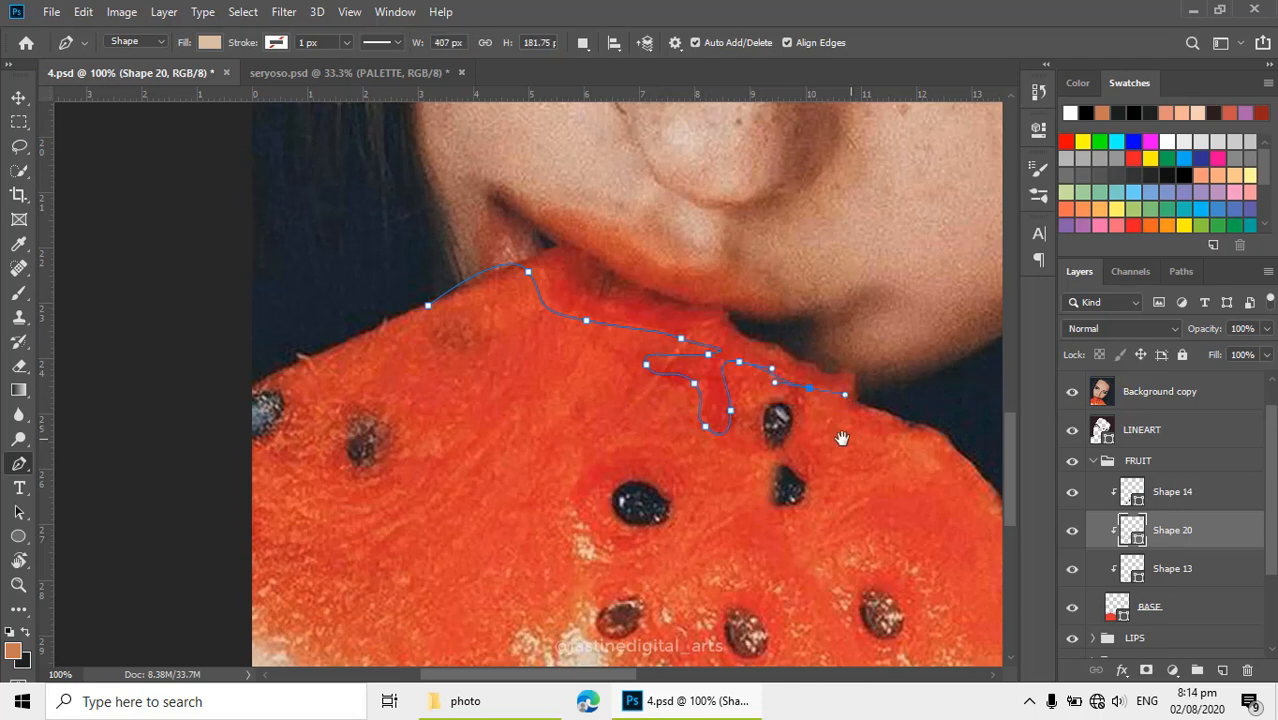
Continue the shadow outline past the fruit's bitten edge and back over the lips to close it at its starting point
drag(842, 438, 738, 414)
drag(830, 382, 830, 385)
drag(811, 353, 768, 324)
drag(722, 309, 588, 220)
drag(541, 196, 449, 182)
drag(418, 182, 380, 201)
drag(337, 272, 330, 283)
click(327, 284)
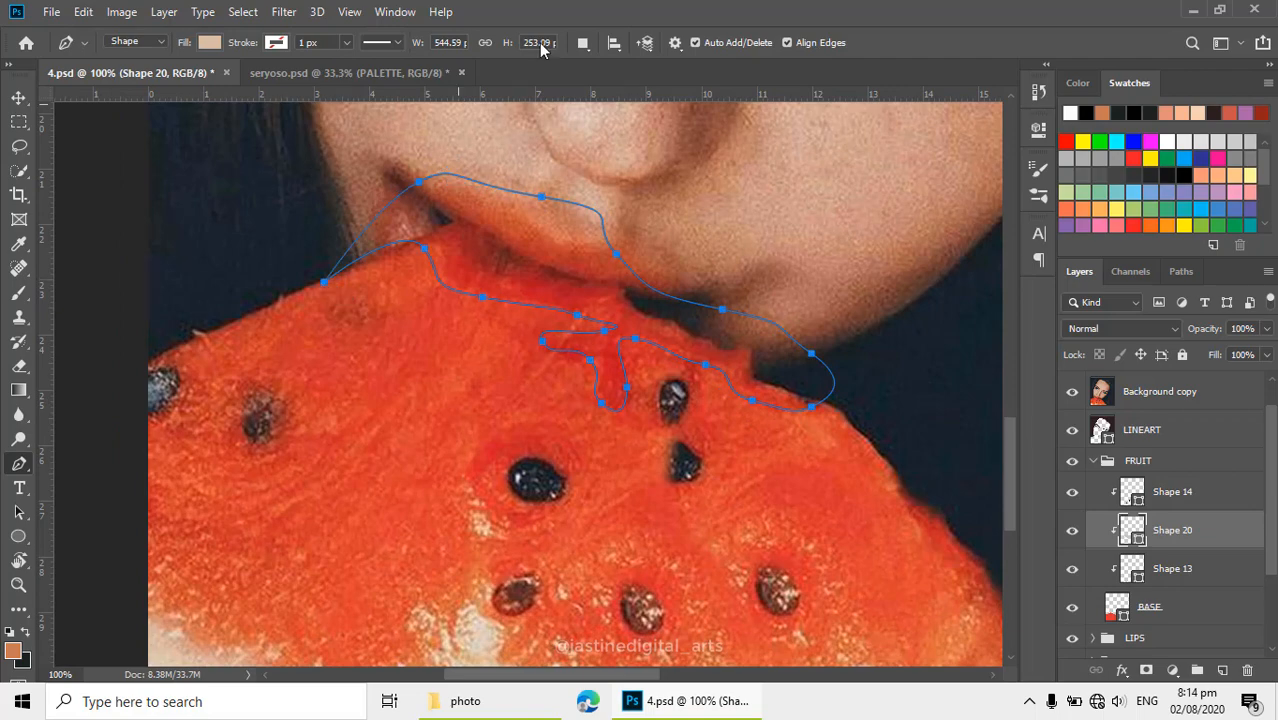
Using Combine Shapes, add a closed narrow shadow outline along the watermelon's sloping right edge to the same shape layer
click(584, 43)
click(612, 87)
alt+click(495, 405)
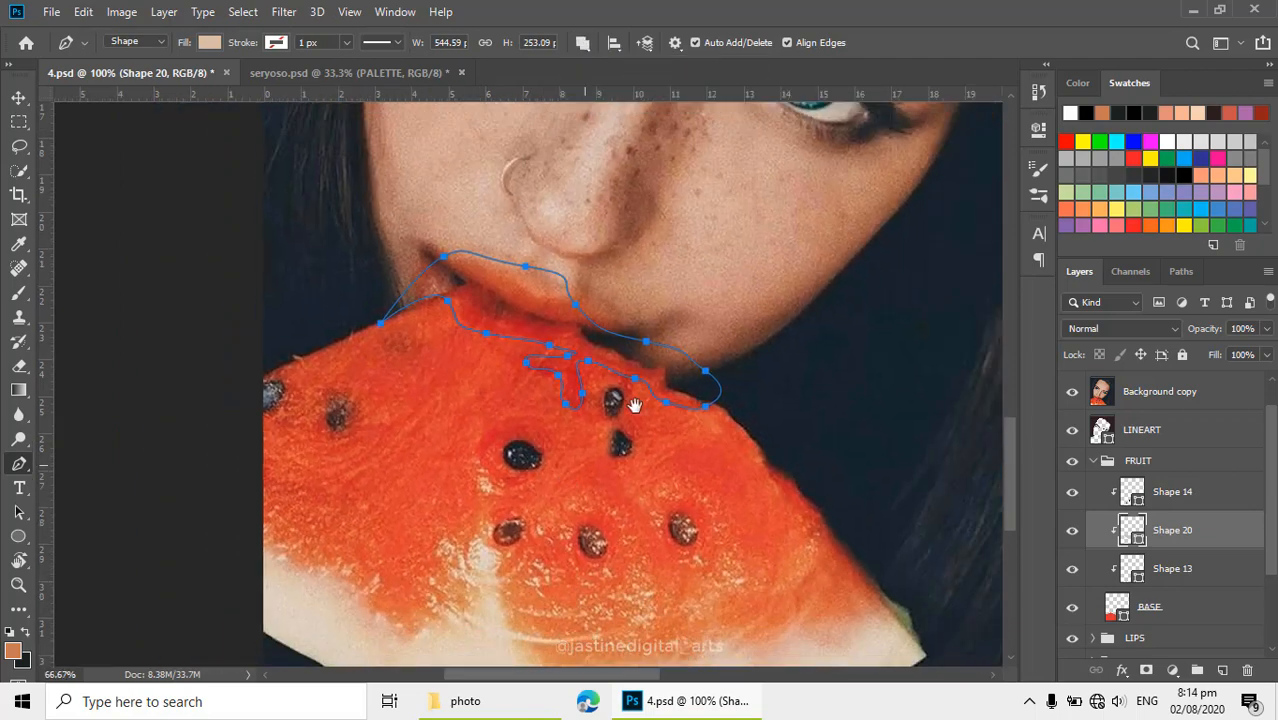
drag(558, 485, 639, 403)
ctrl+click(635, 404)
drag(942, 423, 639, 369)
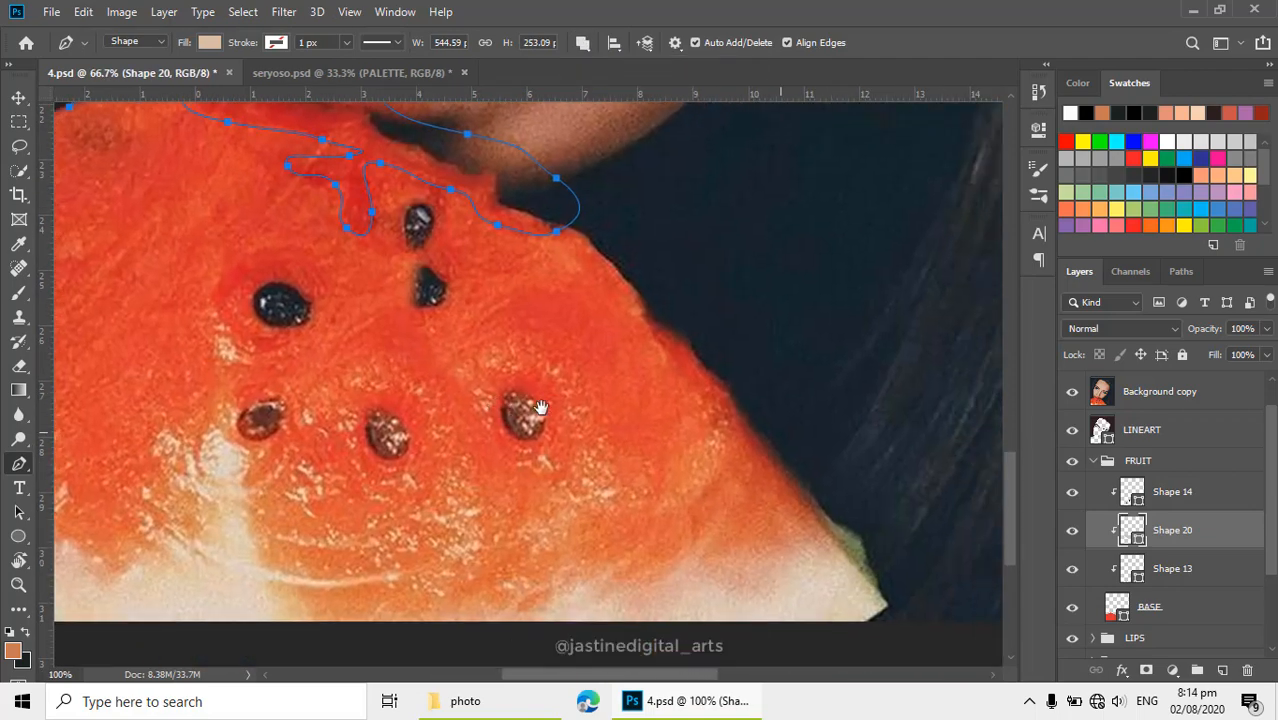
click(640, 304)
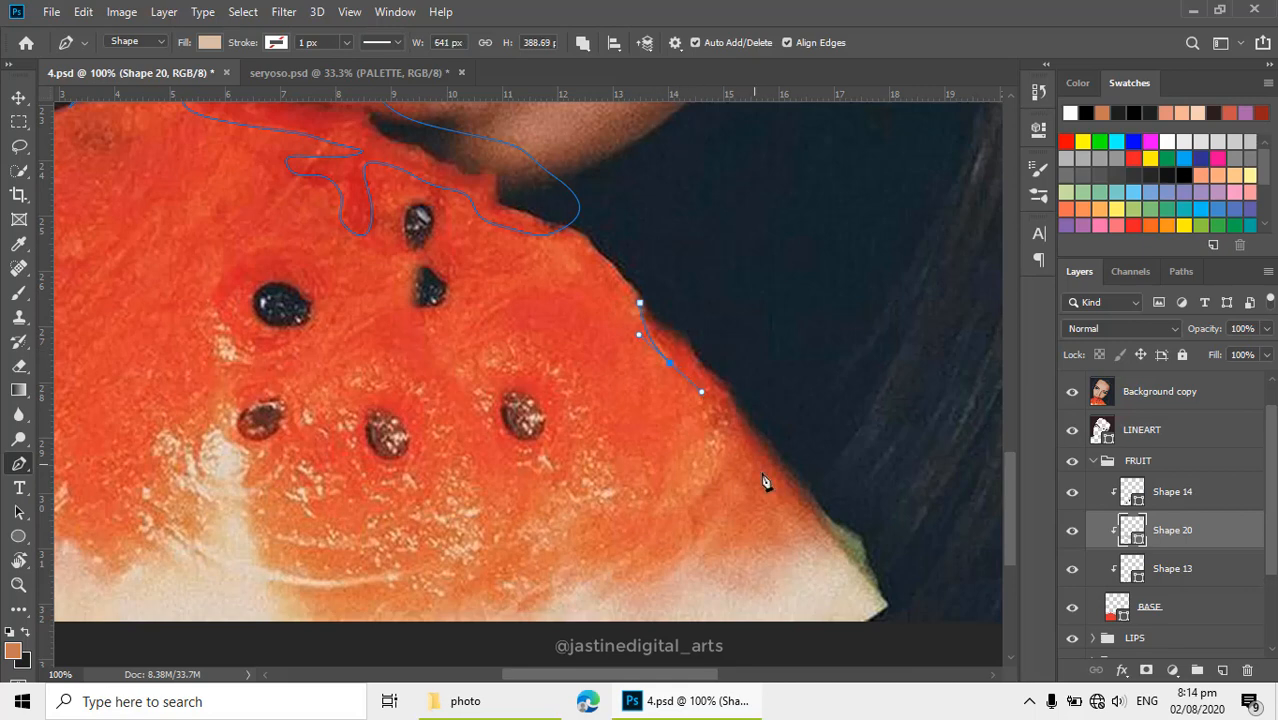
drag(755, 465, 819, 465)
drag(696, 293, 820, 396)
key(z)
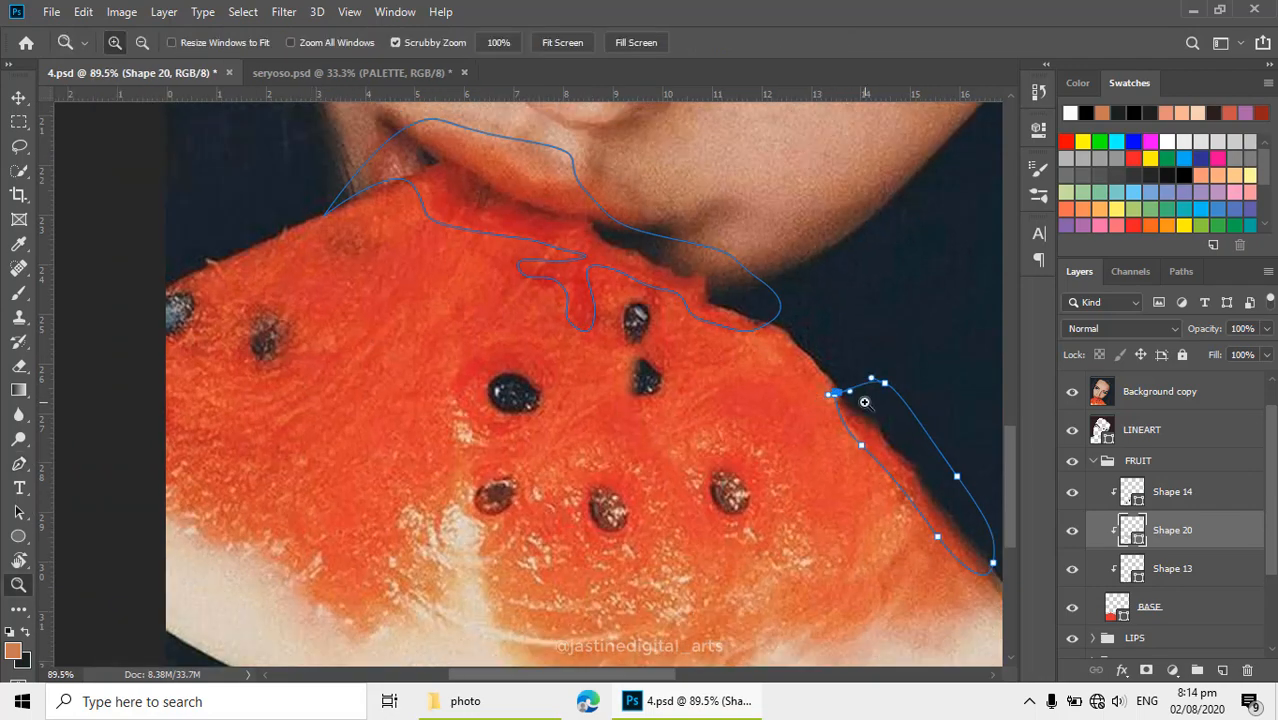
click(852, 401)
key(p)
click(832, 393)
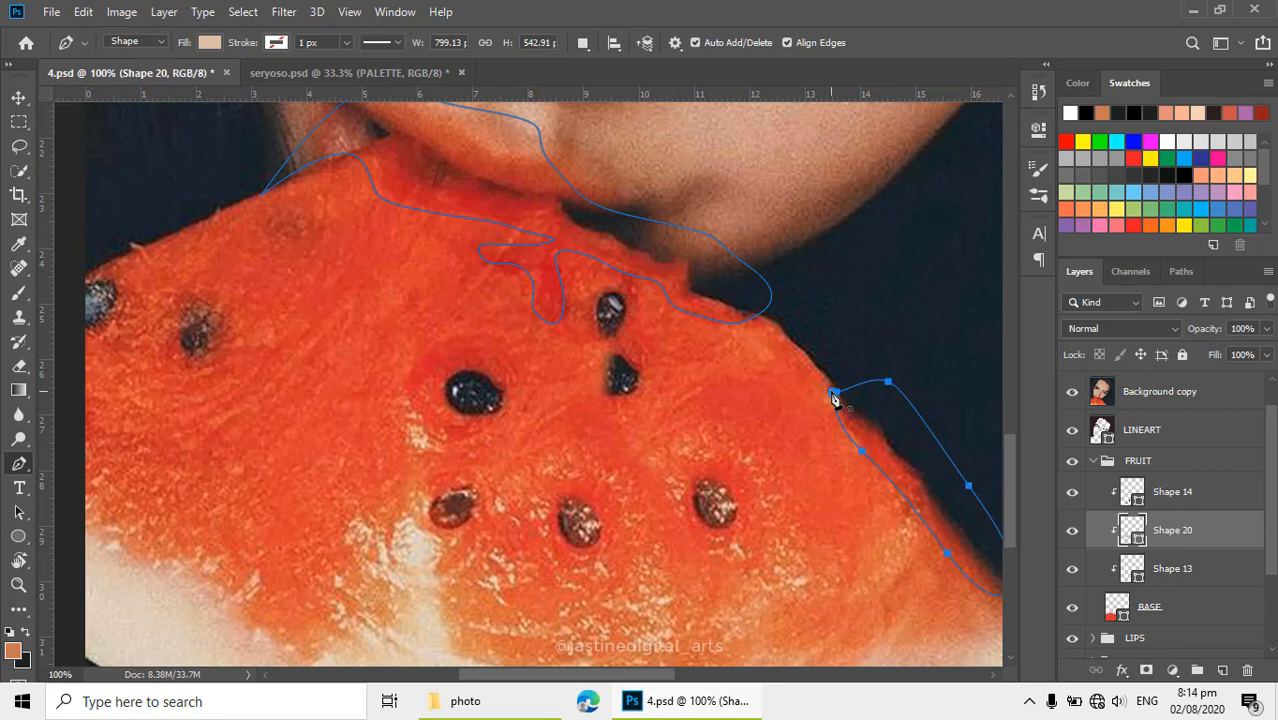
drag(544, 378, 706, 434)
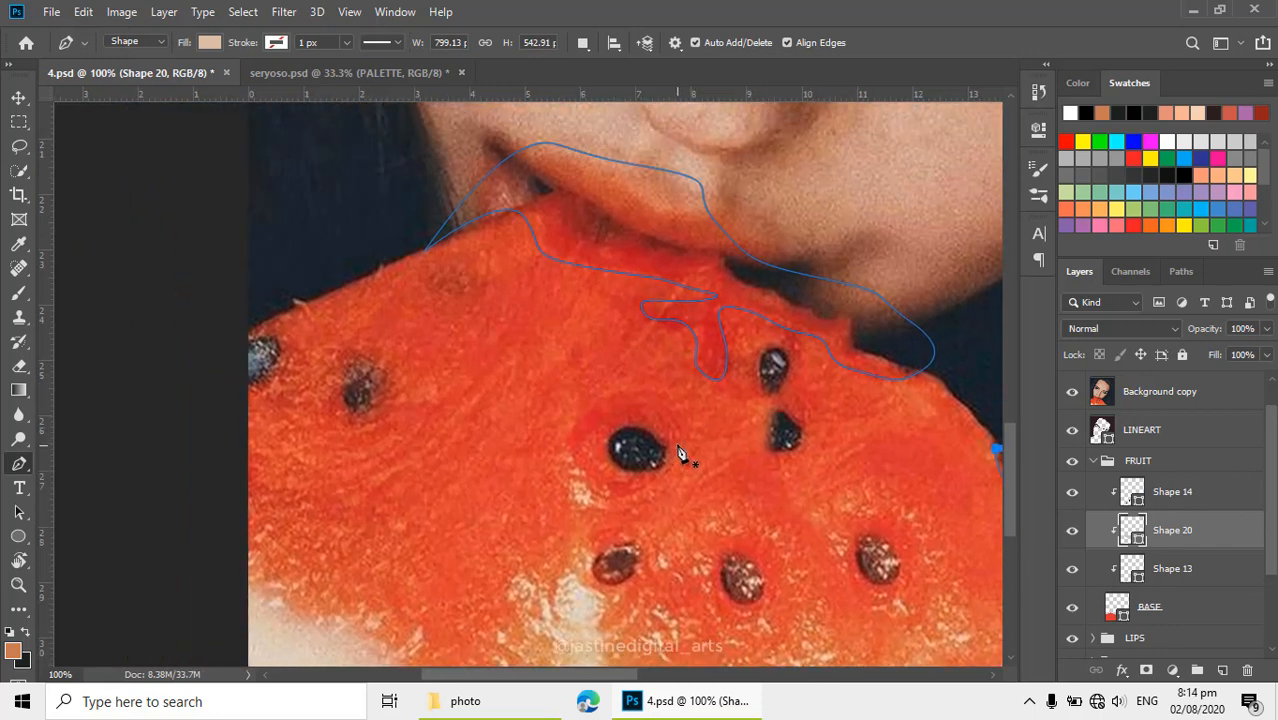
click(677, 444)
key(z)
key(ctrl+z)
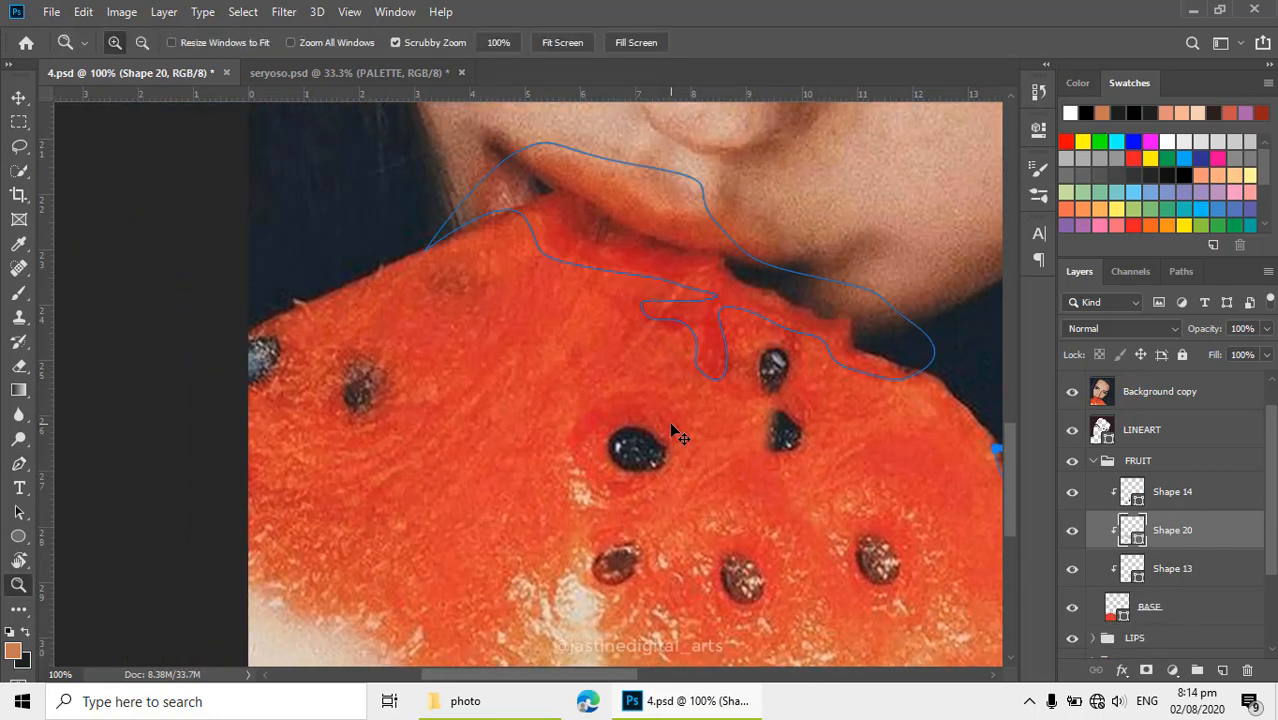
key(p)
Using Combine Shapes, add a closed rounded shadow outline around the large central seed to the same shape layer
click(582, 42)
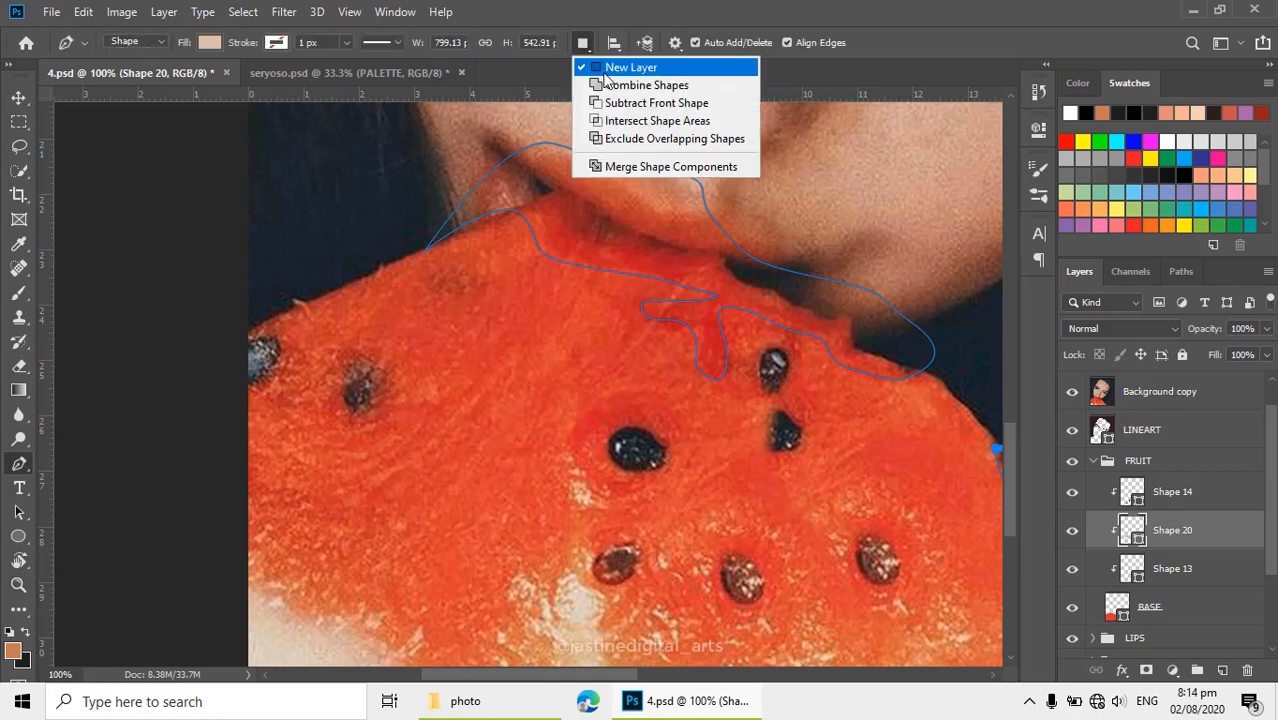
click(607, 85)
click(675, 398)
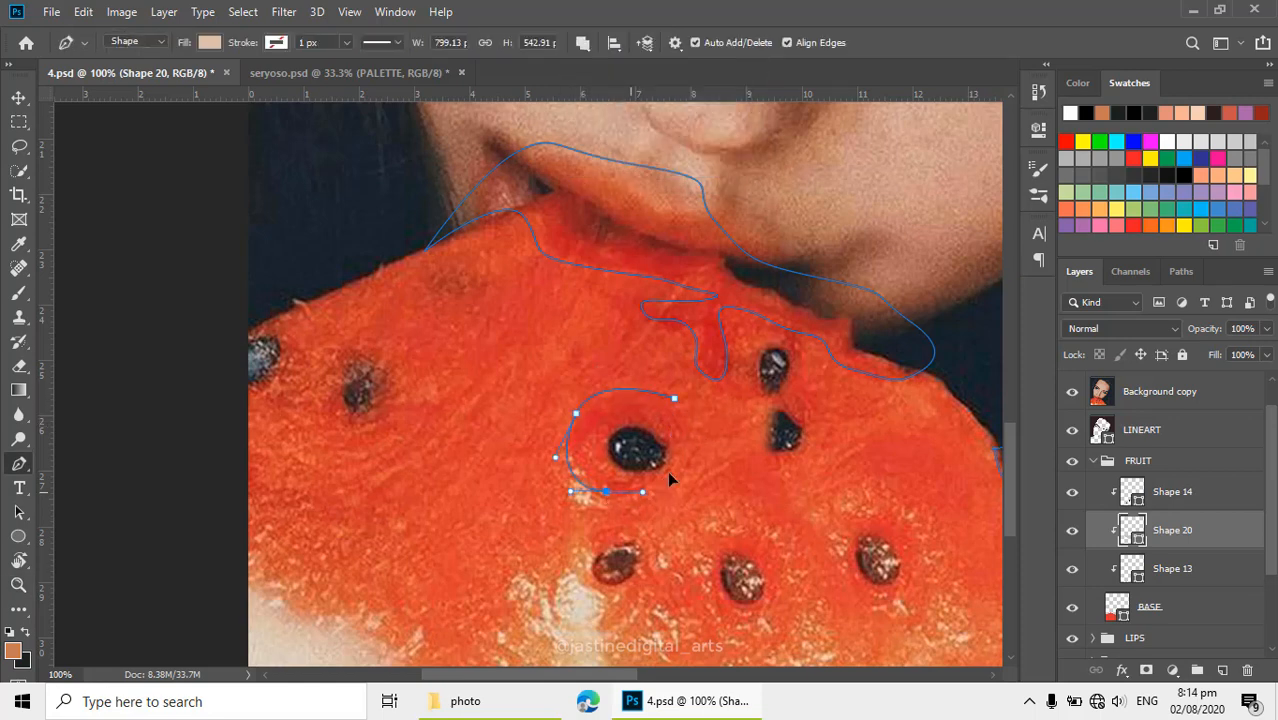
drag(670, 475, 682, 448)
click(675, 399)
Add a closed irregular shadow outline around the upper right seed, extending from the drip towards the seed below it
drag(476, 341, 565, 374)
drag(540, 462, 571, 428)
scroll(573, 425, down, 1)
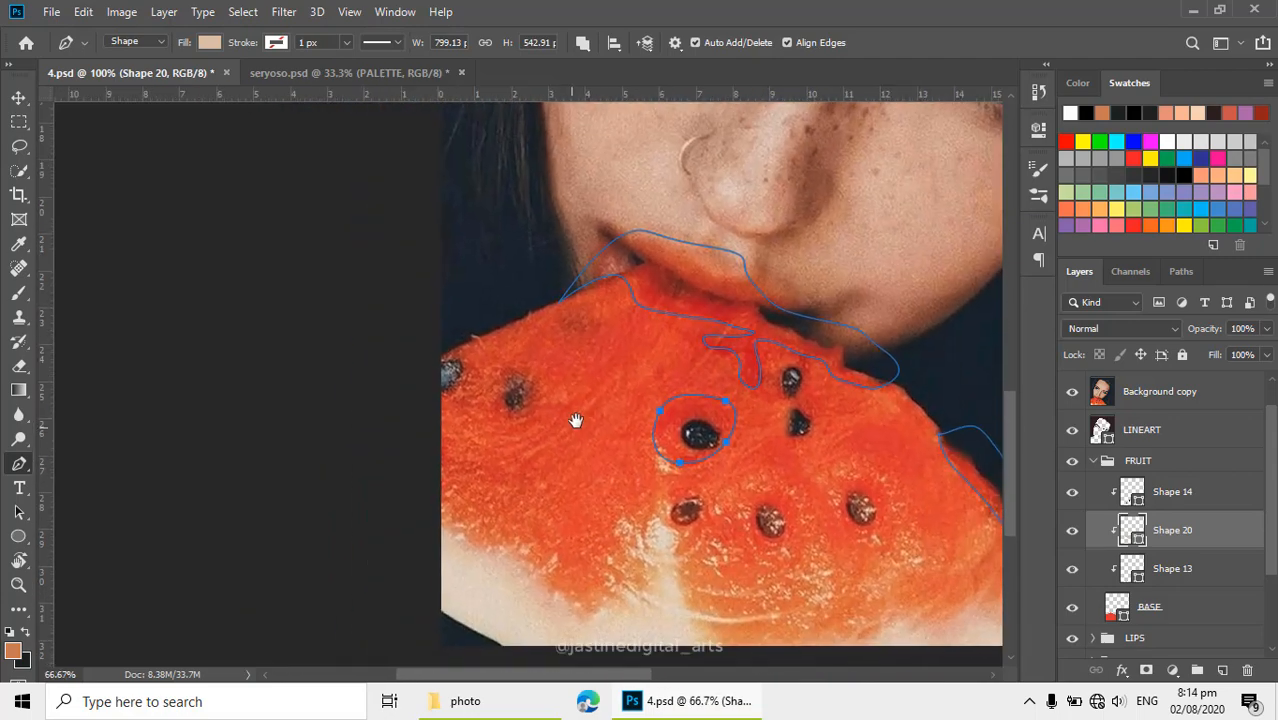
scroll(576, 420, up, 1)
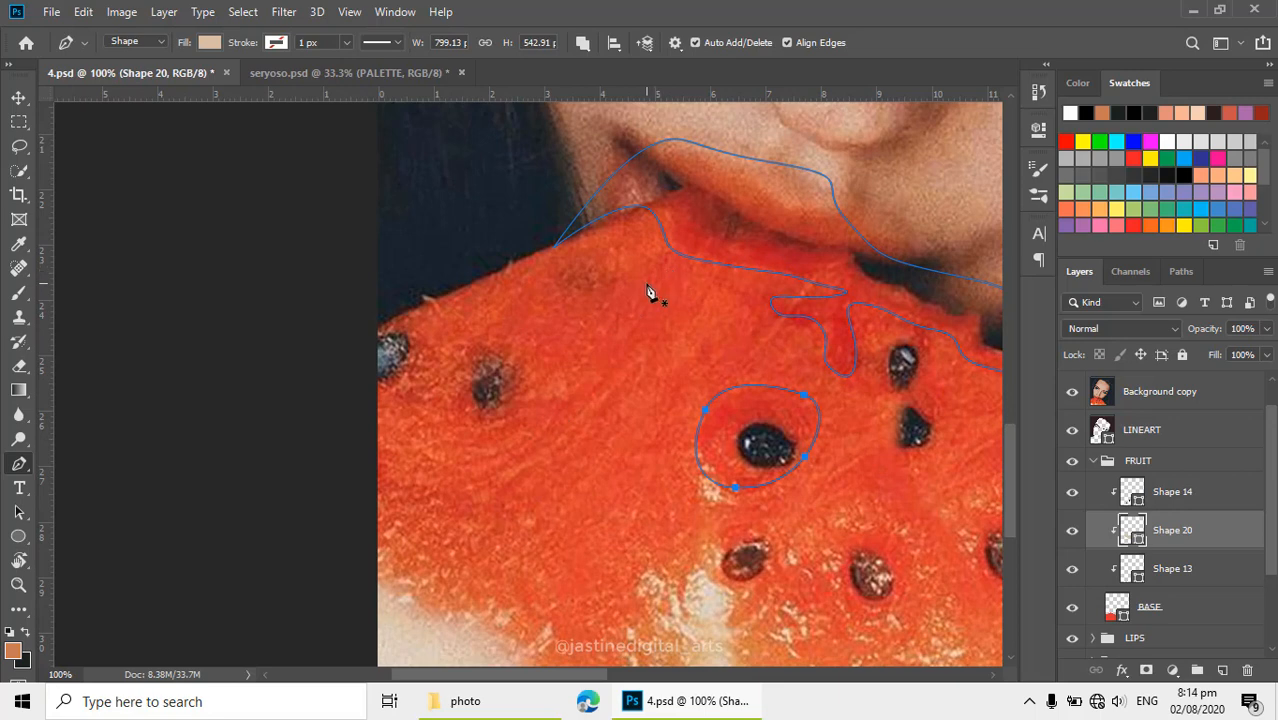
drag(675, 420, 458, 354)
mouse_move(605, 437)
mouse_down()
mouse_move(511, 368)
mouse_move(594, 438)
mouse_up()
drag(632, 338, 645, 376)
click(588, 278)
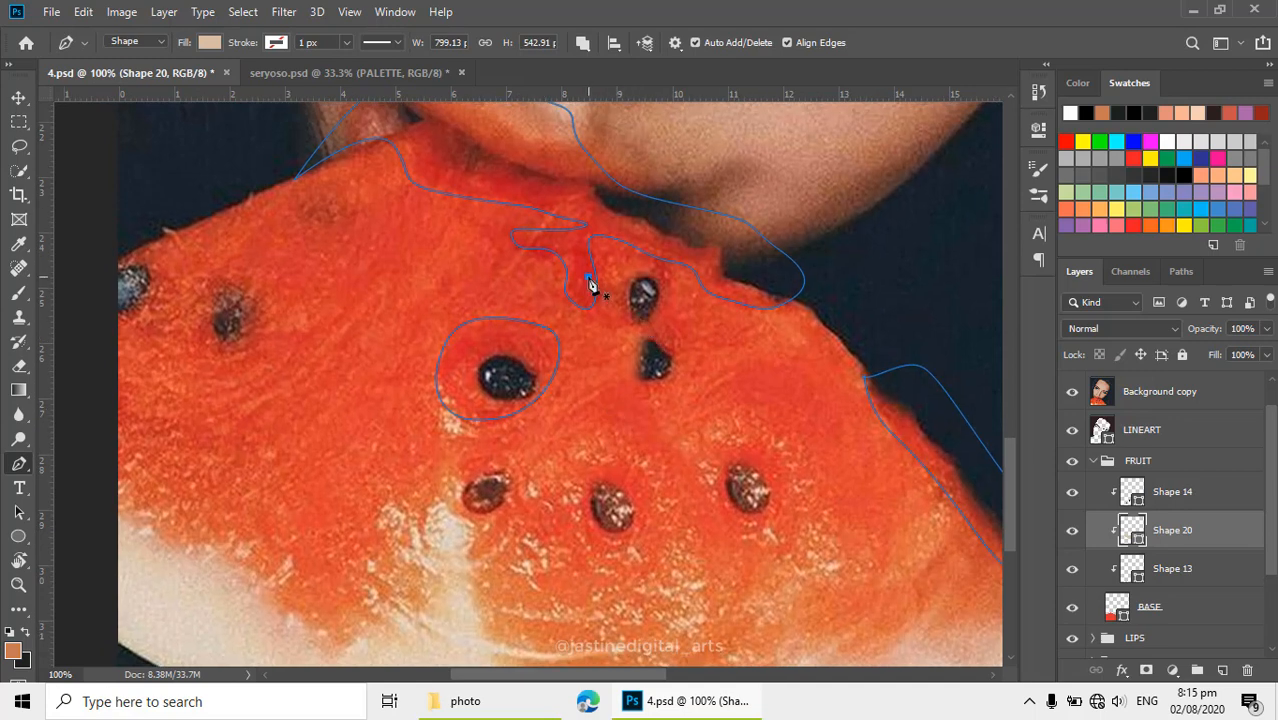
drag(638, 273, 667, 274)
drag(670, 356, 641, 340)
click(575, 299)
click(588, 278)
Hide the Background copy reference photo to check the new shadow shapes on the illustrated watermelon
drag(432, 299, 593, 349)
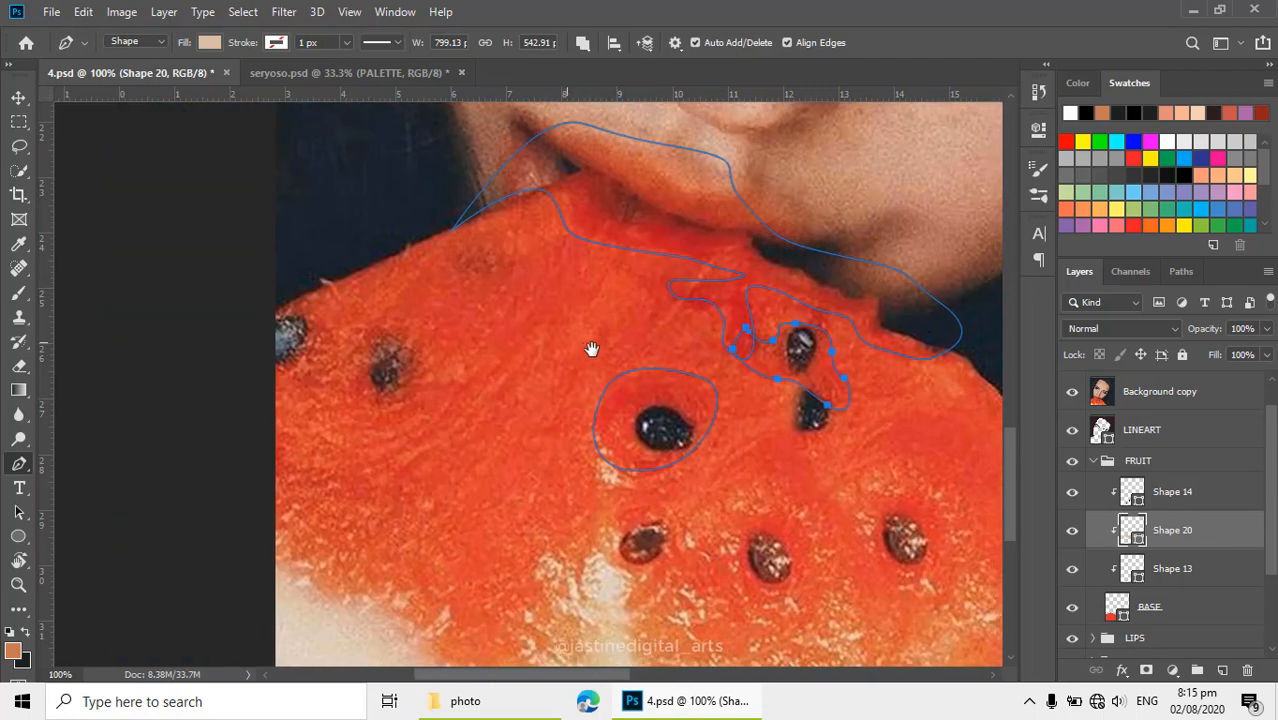
drag(600, 418, 421, 337)
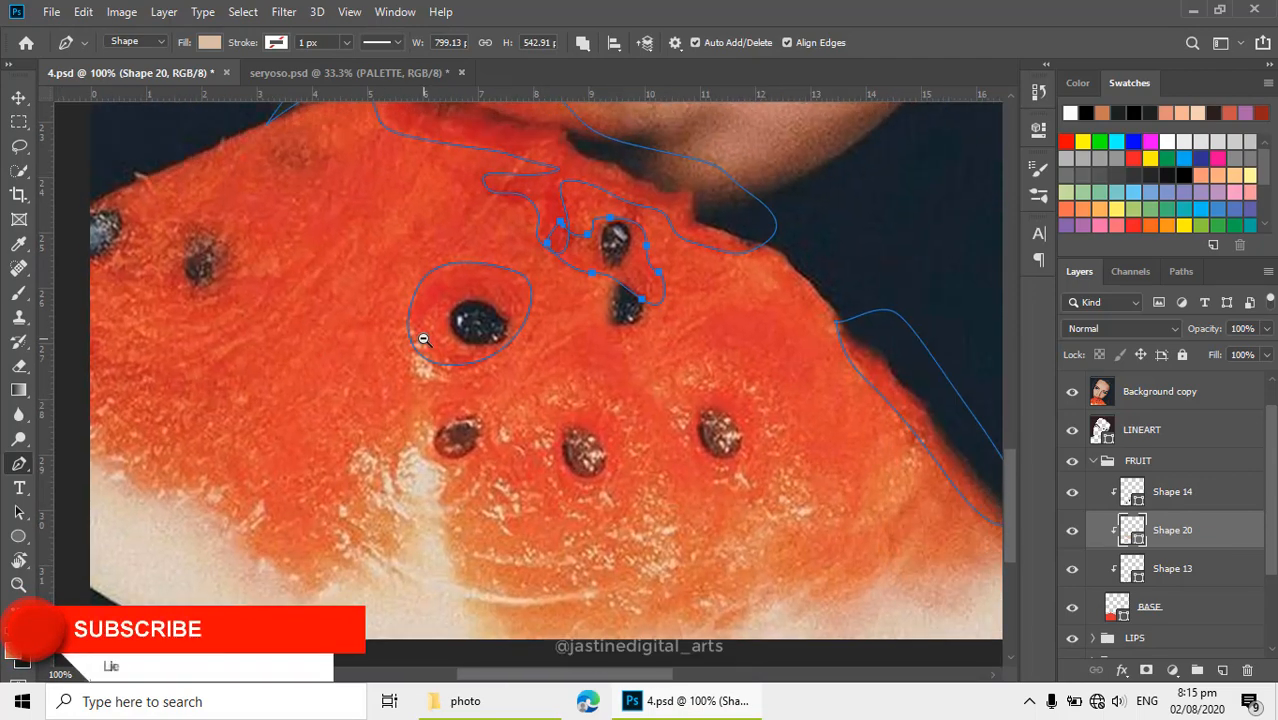
scroll(421, 337, down, 1)
click(1072, 392)
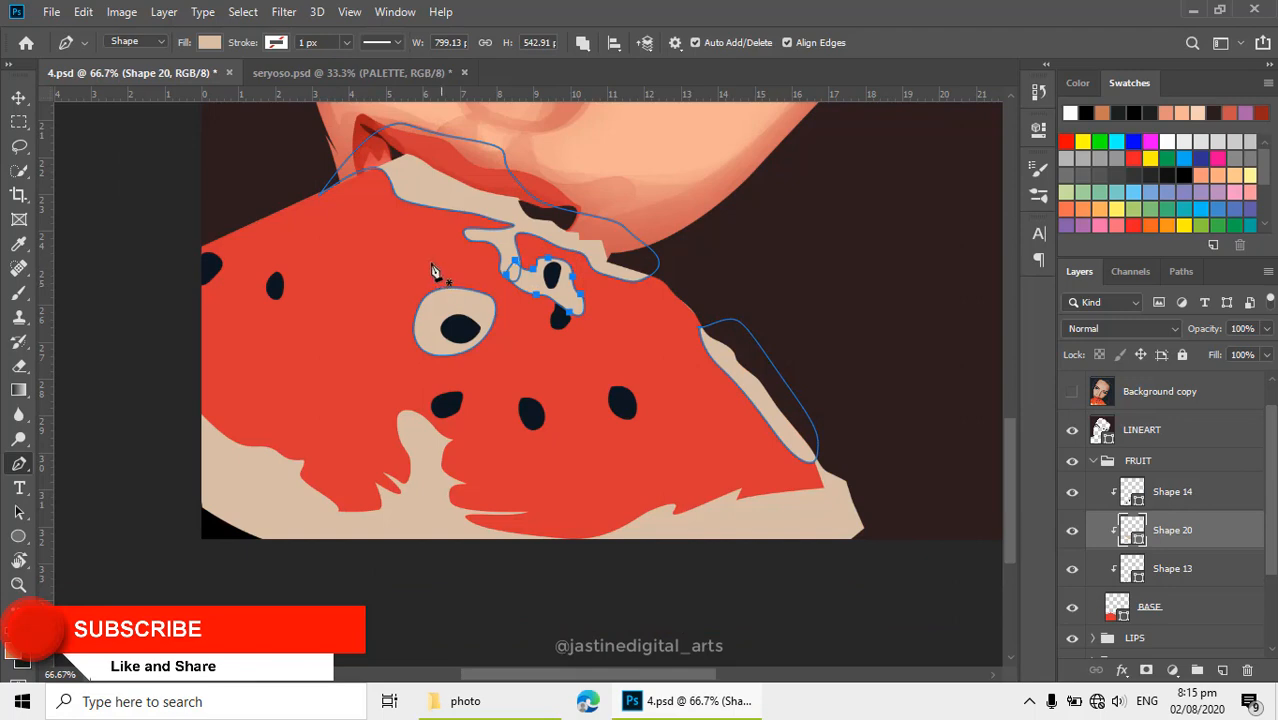
scroll(432, 270, up, 1)
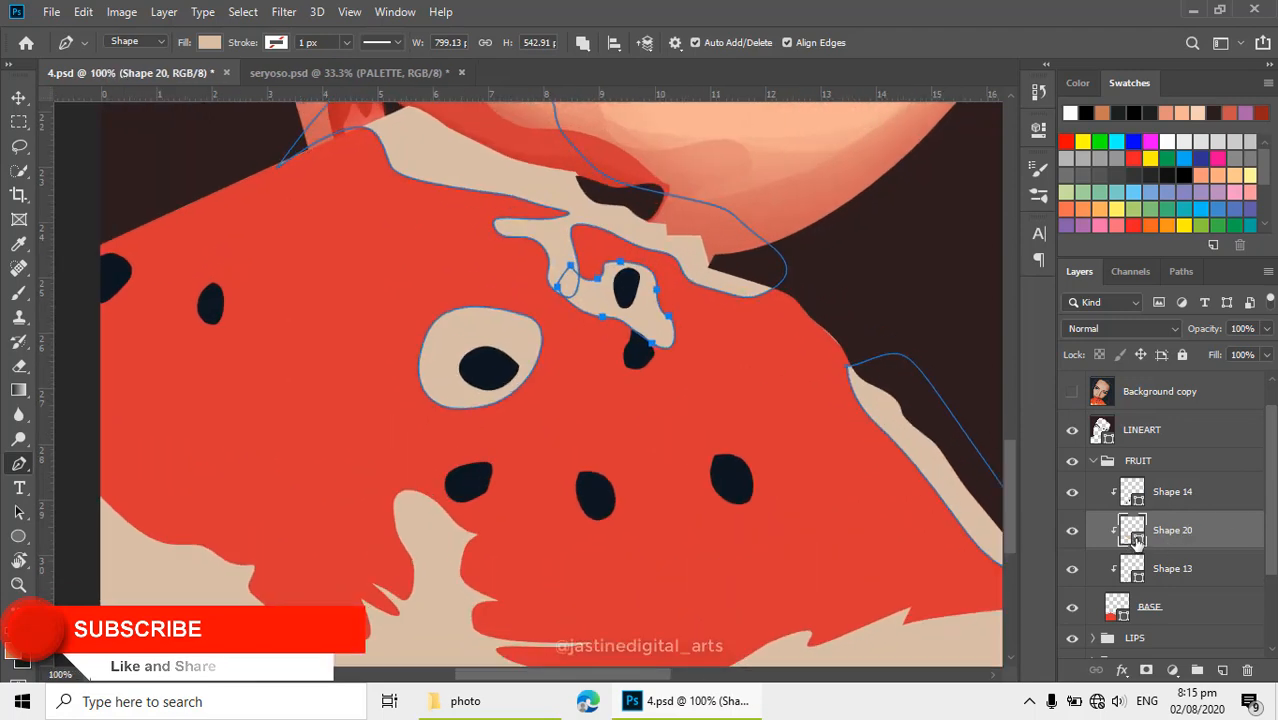
Recolour the new shadow shape layer by sampling the watermelon's red and darkening it to #c62624
double_click(1135, 533)
click(399, 285)
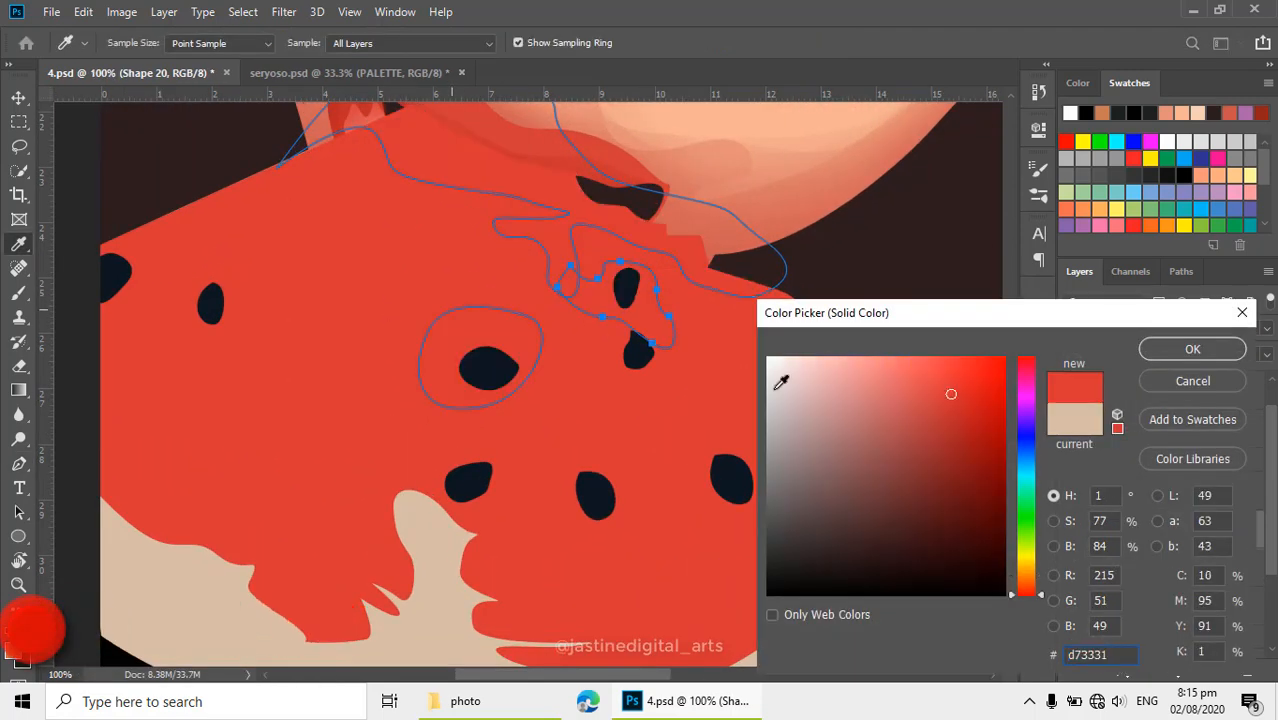
drag(949, 390, 963, 411)
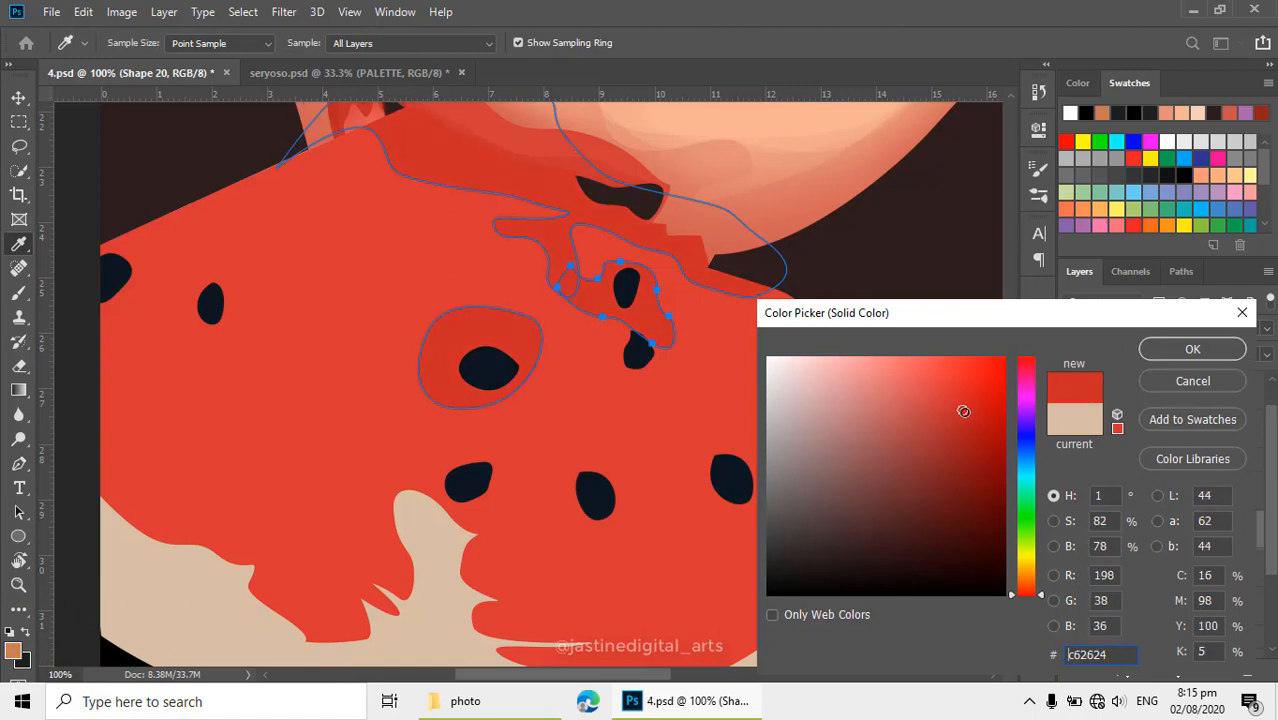
click(1192, 350)
key(Escape)
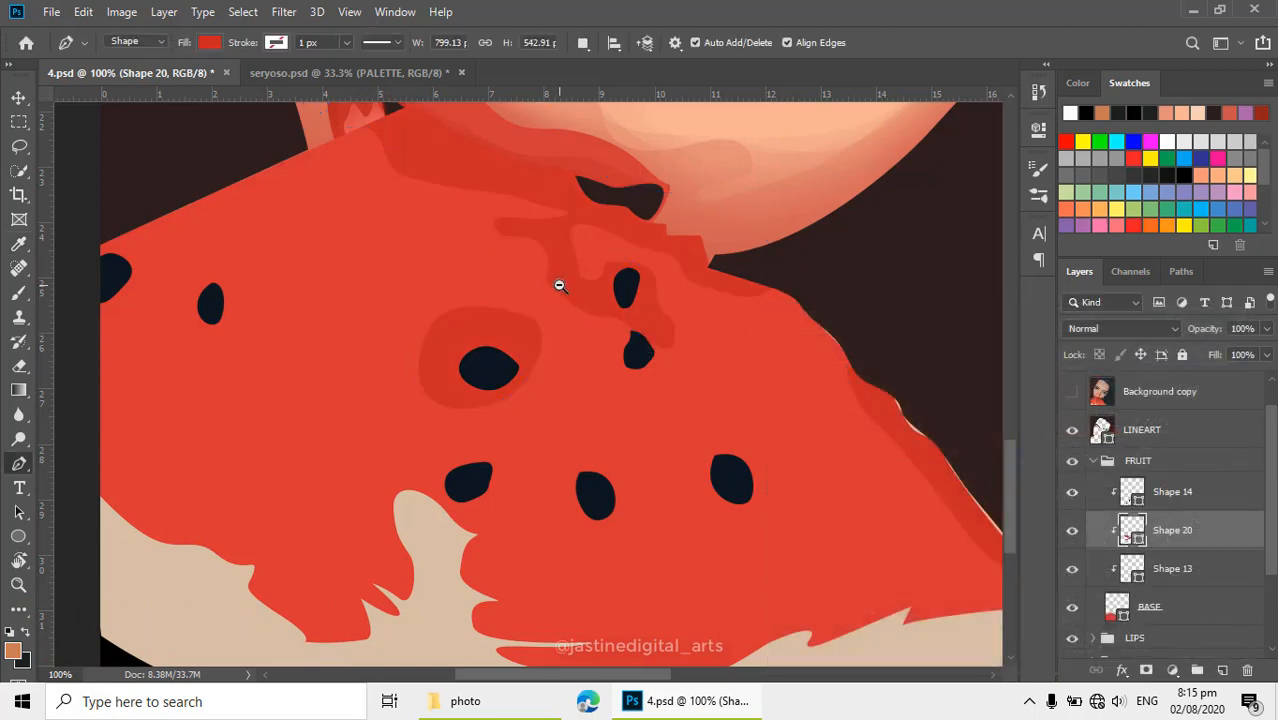
scroll(559, 286, down, 3)
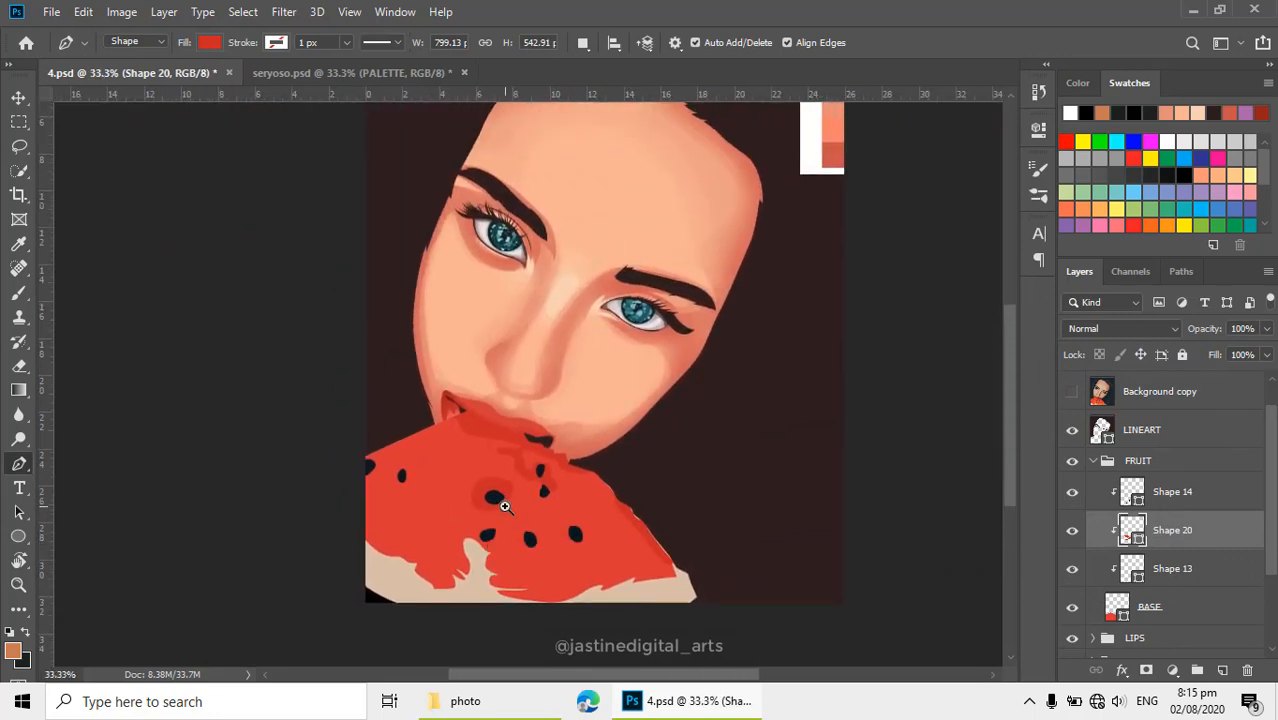
scroll(459, 497, up, 1)
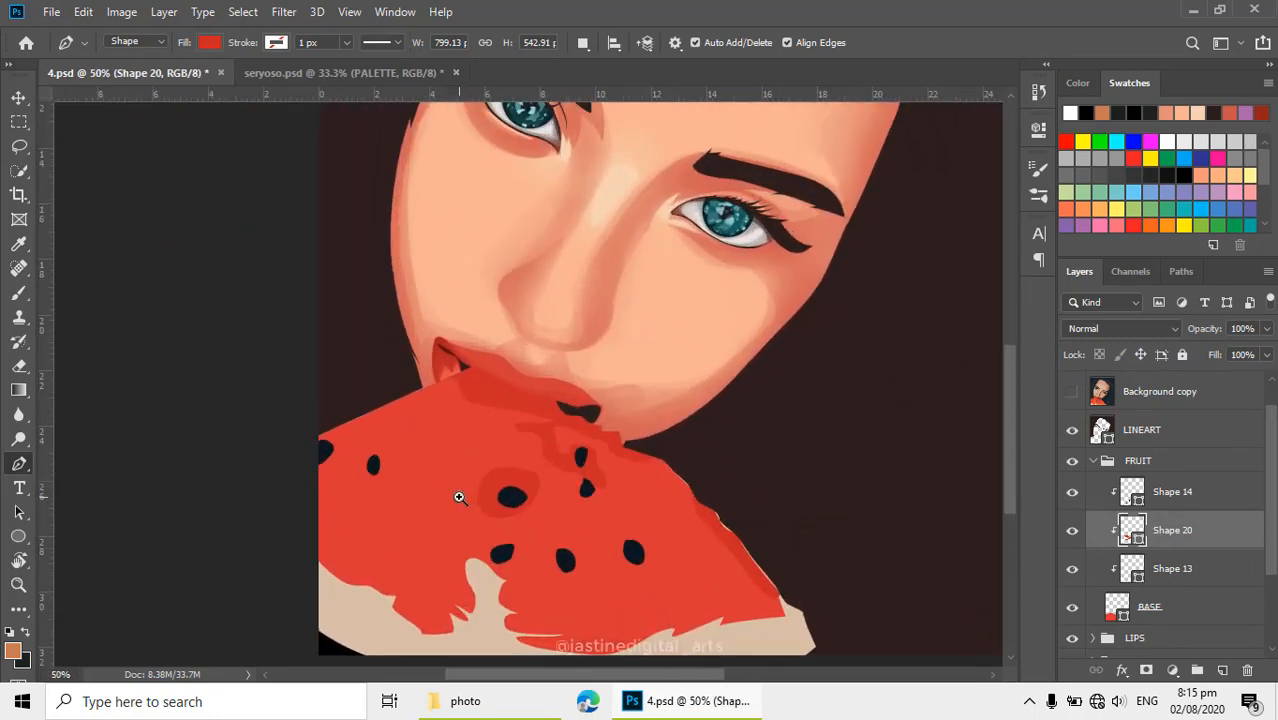
Show the Background copy reference photo and draw a closed shadow shape about 249 by 68 px along the watermelon edge under the lips
scroll(459, 497, up, 2)
click(1072, 391)
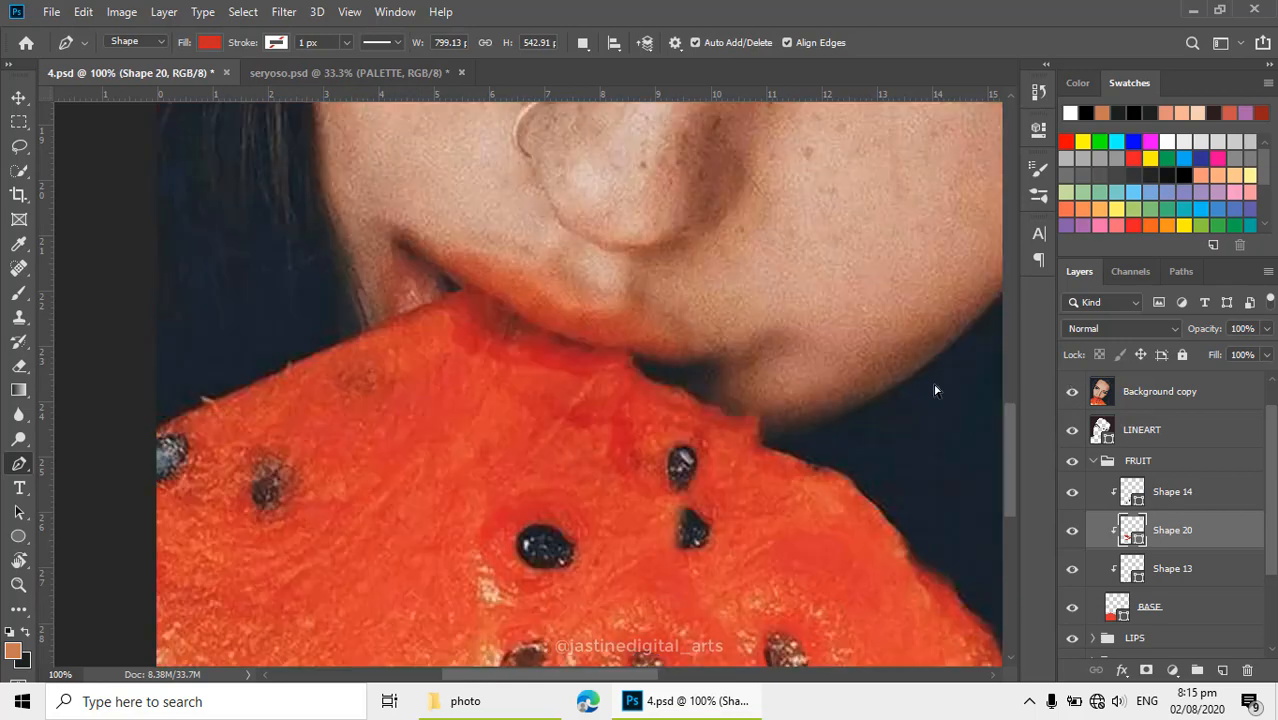
scroll(501, 339, up, 1)
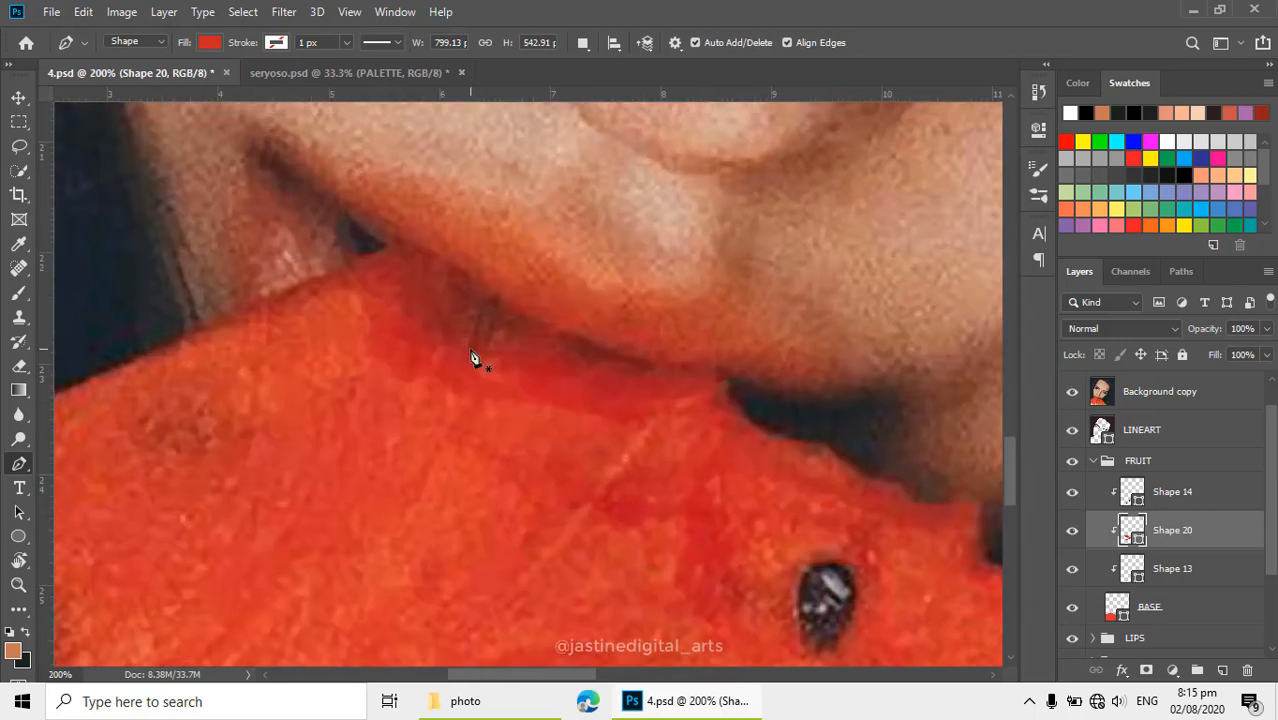
click(241, 311)
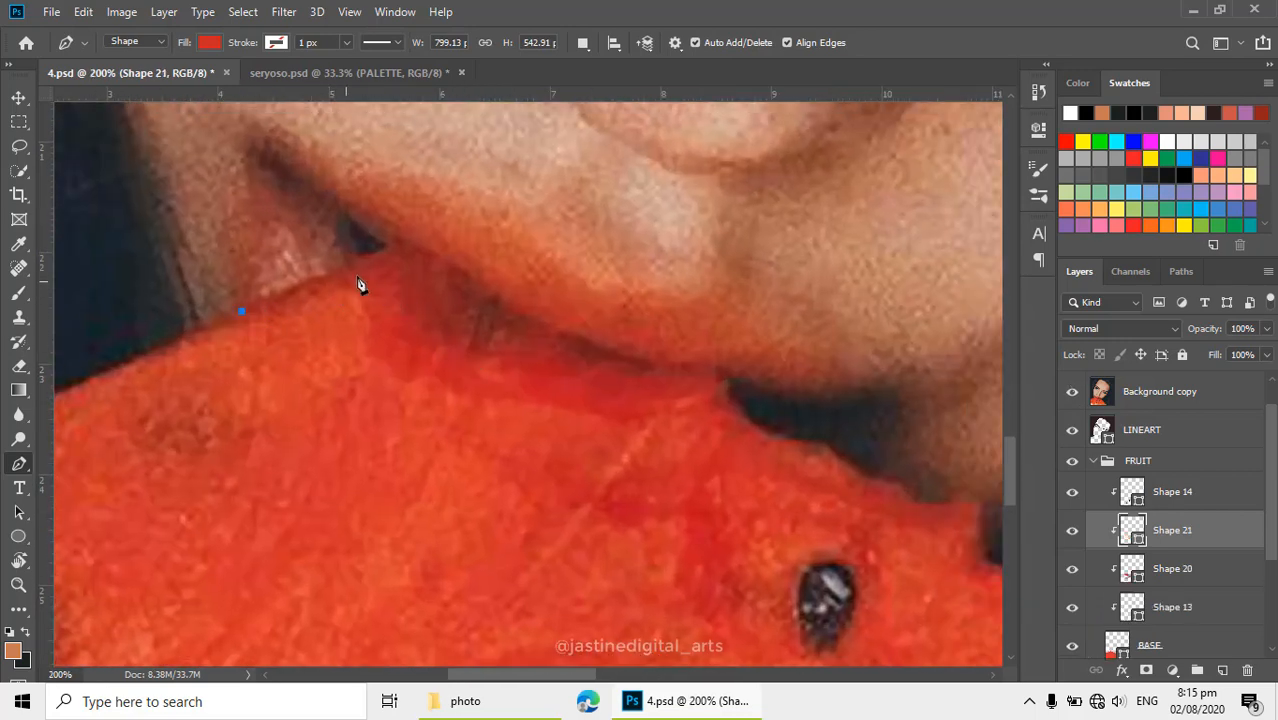
drag(387, 265, 414, 280)
drag(468, 343, 530, 348)
drag(543, 343, 584, 347)
drag(591, 363, 648, 365)
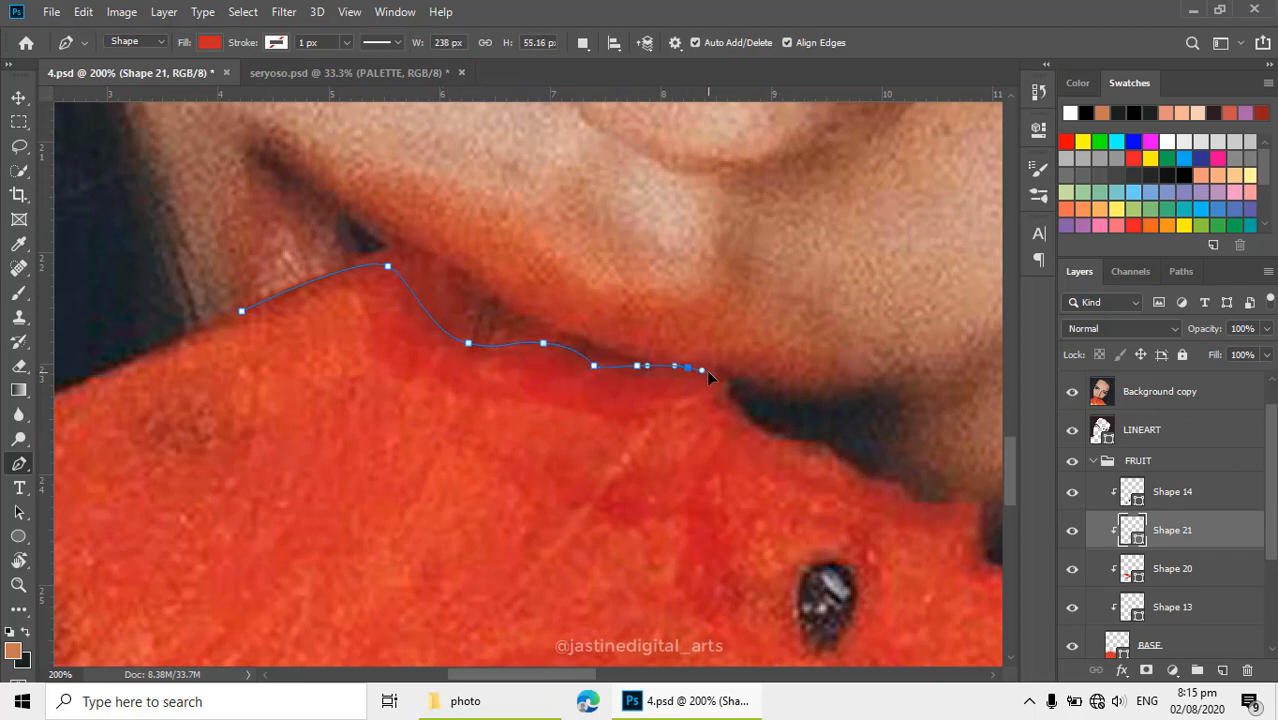
drag(594, 332, 528, 306)
drag(489, 269, 388, 240)
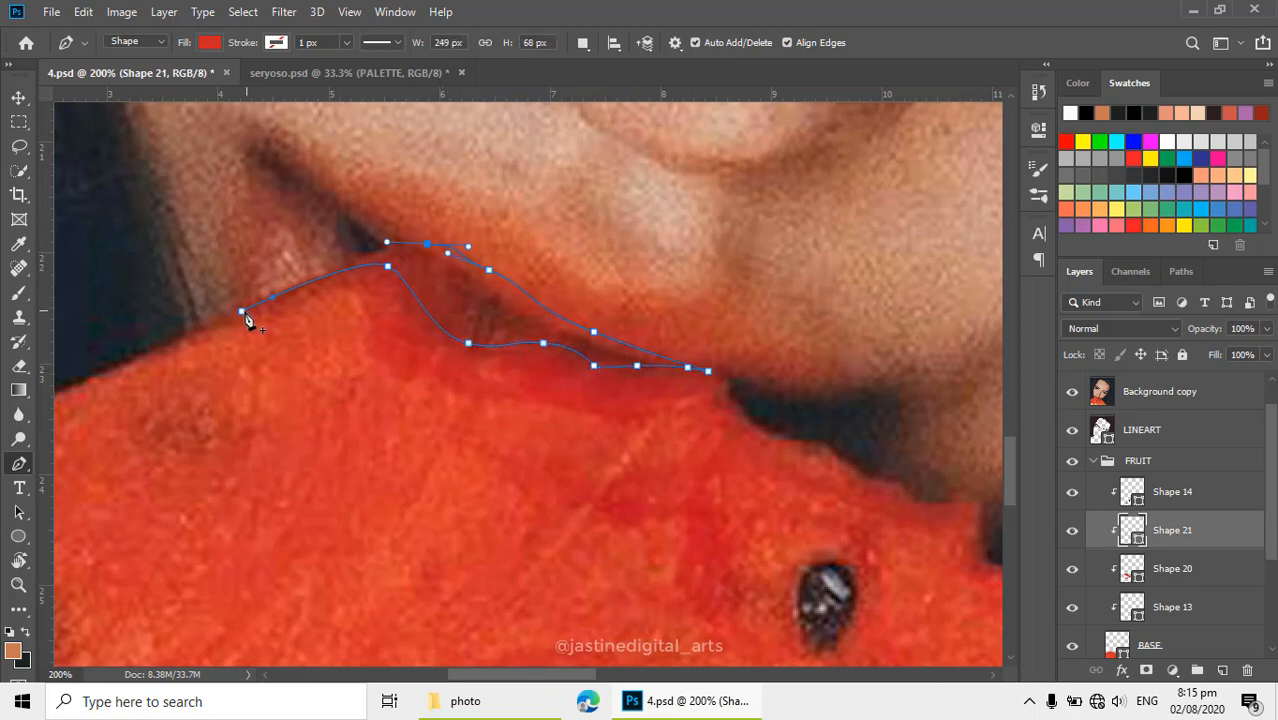
drag(241, 311, 191, 345)
Using Combine Shapes, add a closed outline around the dark gap between the lower lip and the watermelon to the same layer
click(583, 42)
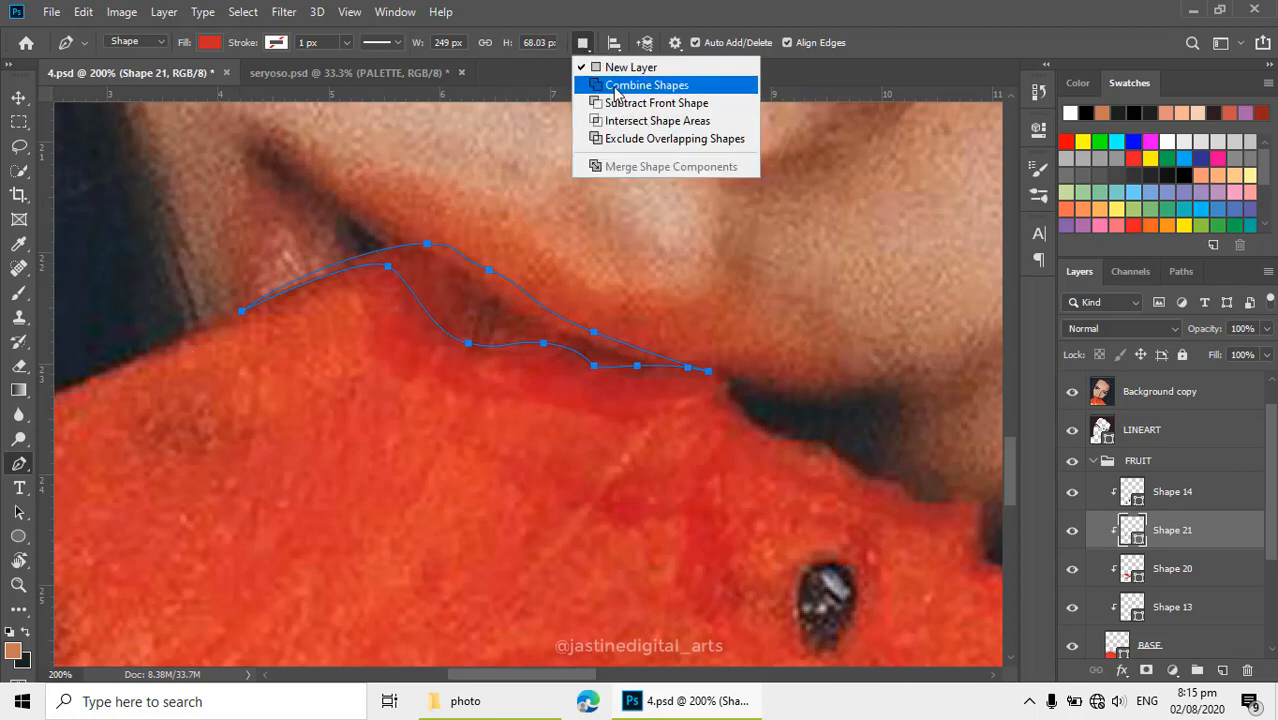
click(640, 83)
drag(788, 441, 491, 277)
drag(426, 246, 455, 208)
click(555, 273)
click(424, 217)
Add a closed shadow outline along the watermelon's bitten edge just below the chin, following its curve on the lower side
click(533, 296)
click(578, 321)
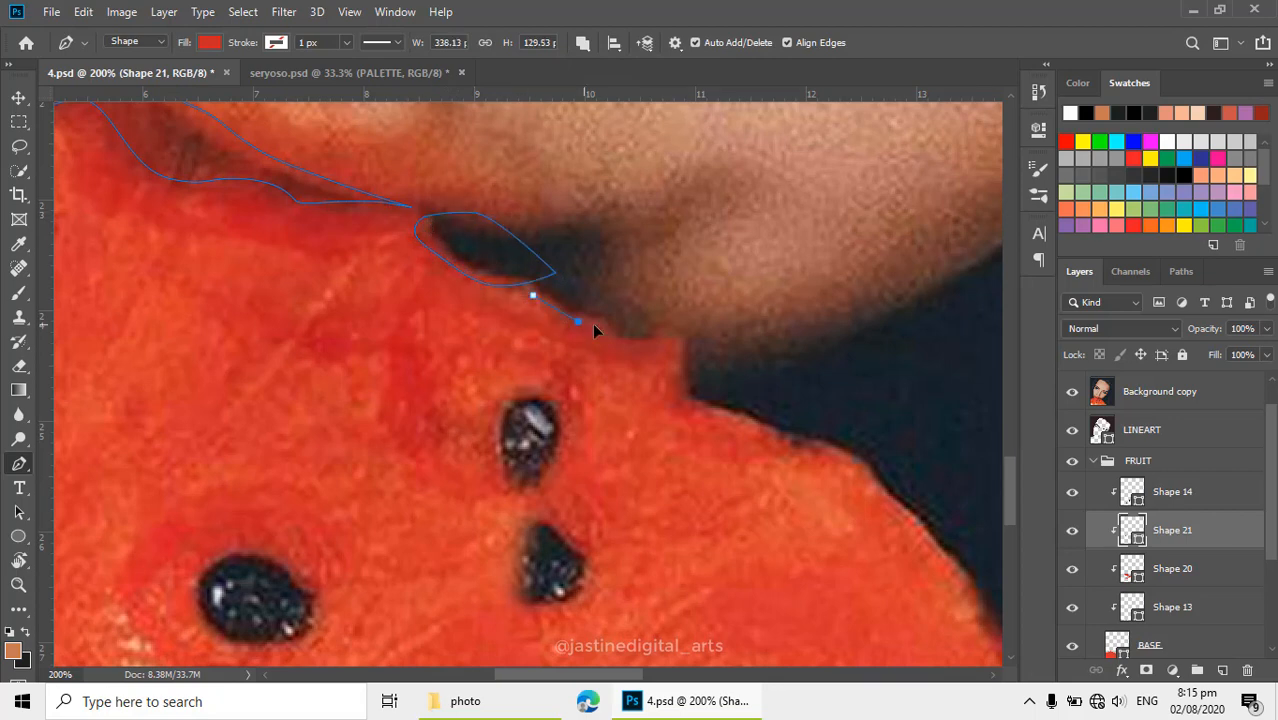
click(680, 346)
click(724, 324)
click(658, 288)
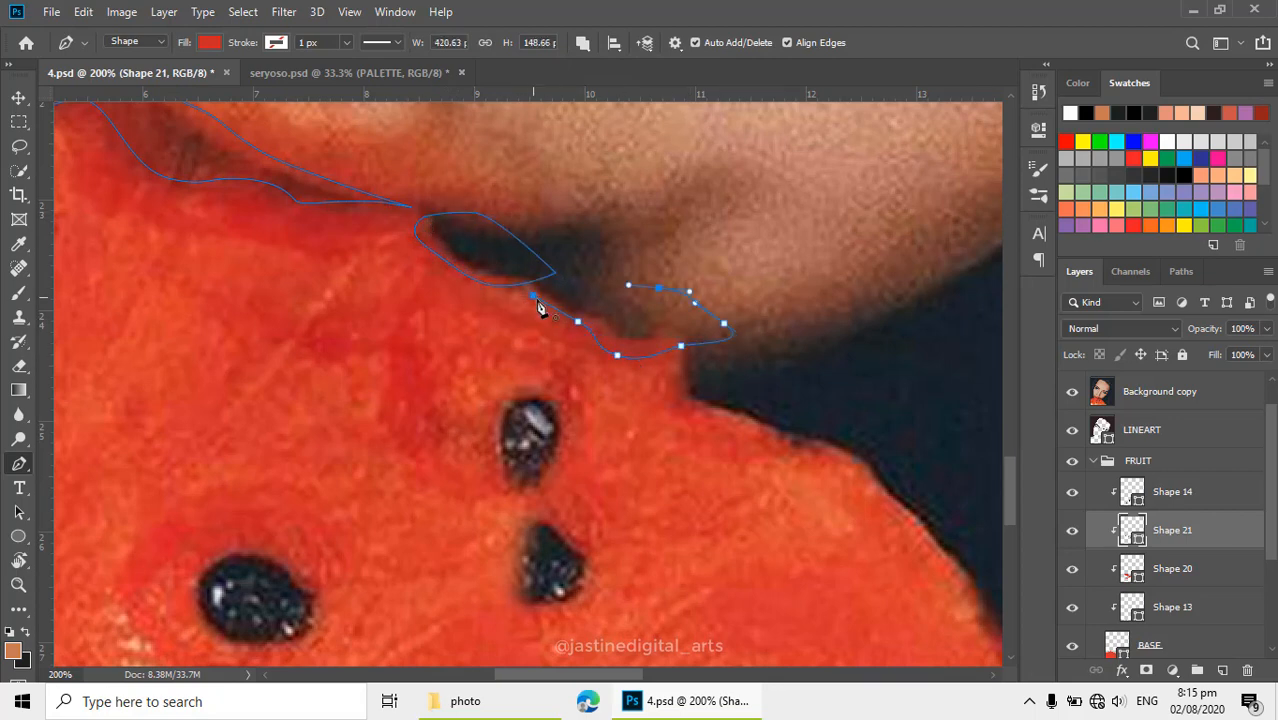
drag(536, 298, 516, 307)
Add a thin closed shadow outline along the watermelon's upper edge, just right of the chin notch
drag(803, 434, 596, 293)
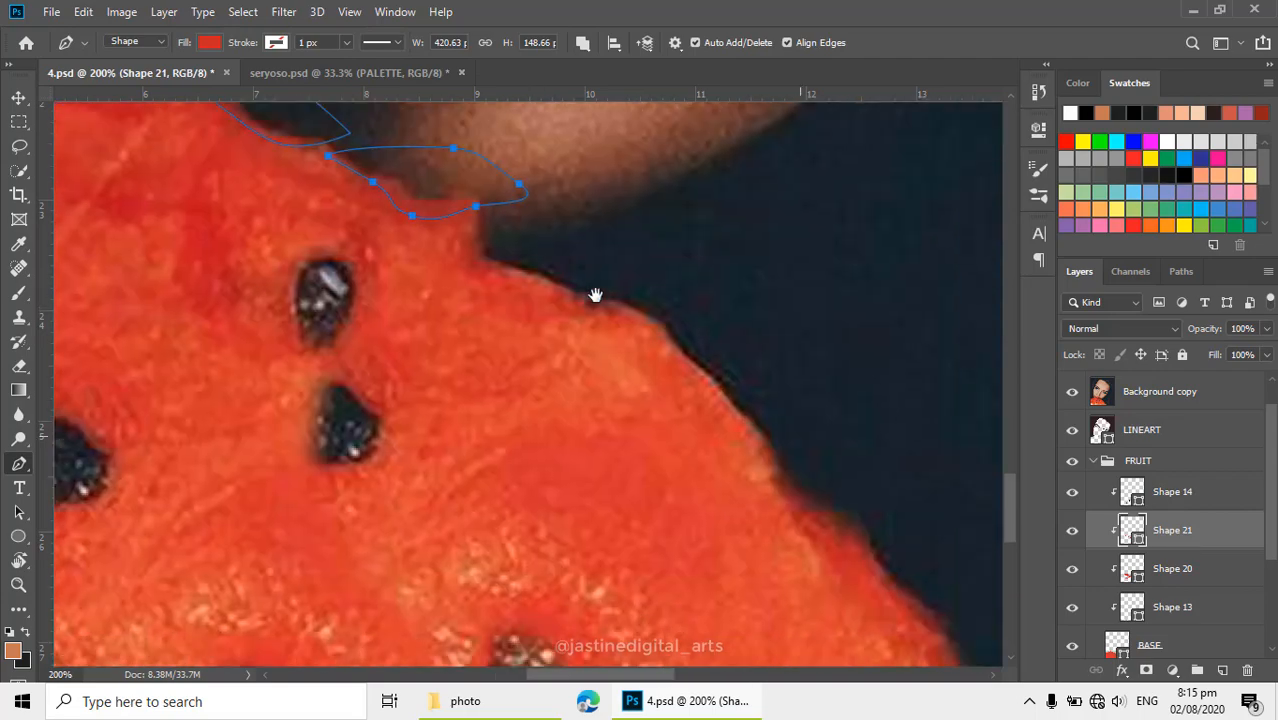
click(484, 256)
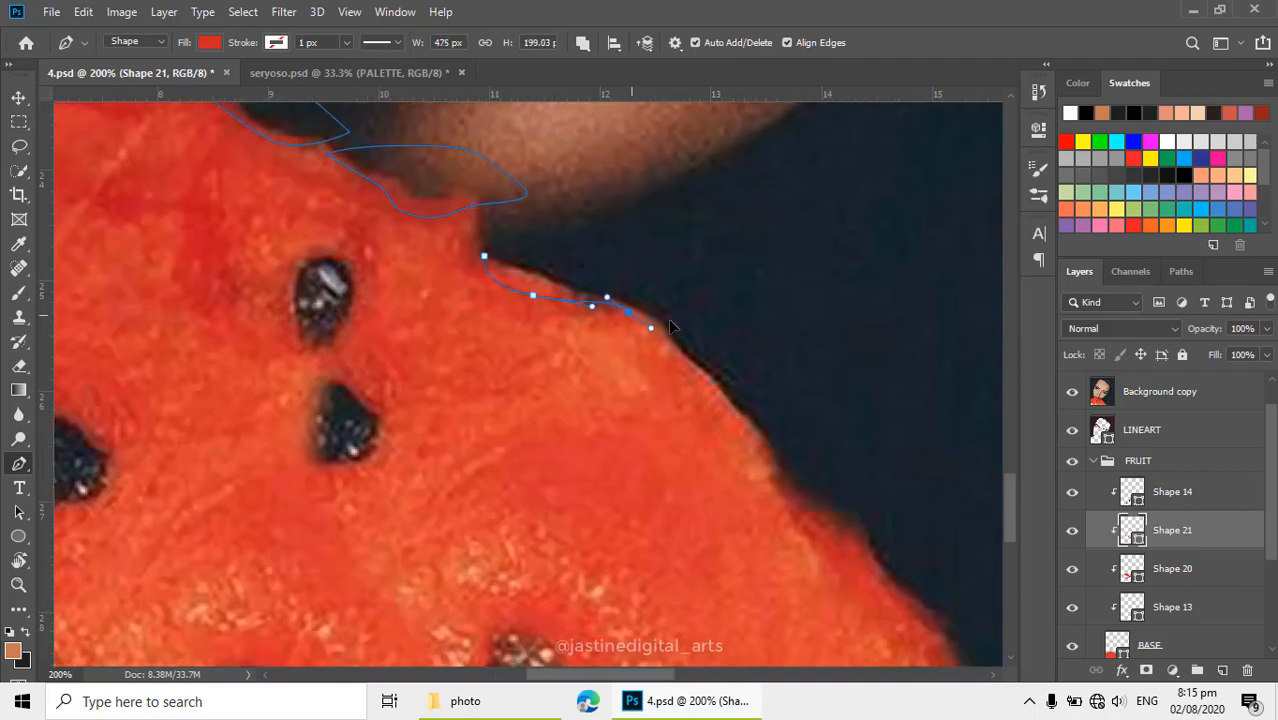
click(670, 320)
click(542, 260)
click(484, 256)
Add a long closed shadow outline down the watermelon's right edge, wavy on the flesh side and overlapping the dark background
drag(758, 464, 545, 240)
drag(775, 562, 645, 561)
click(406, 219)
drag(457, 301, 474, 305)
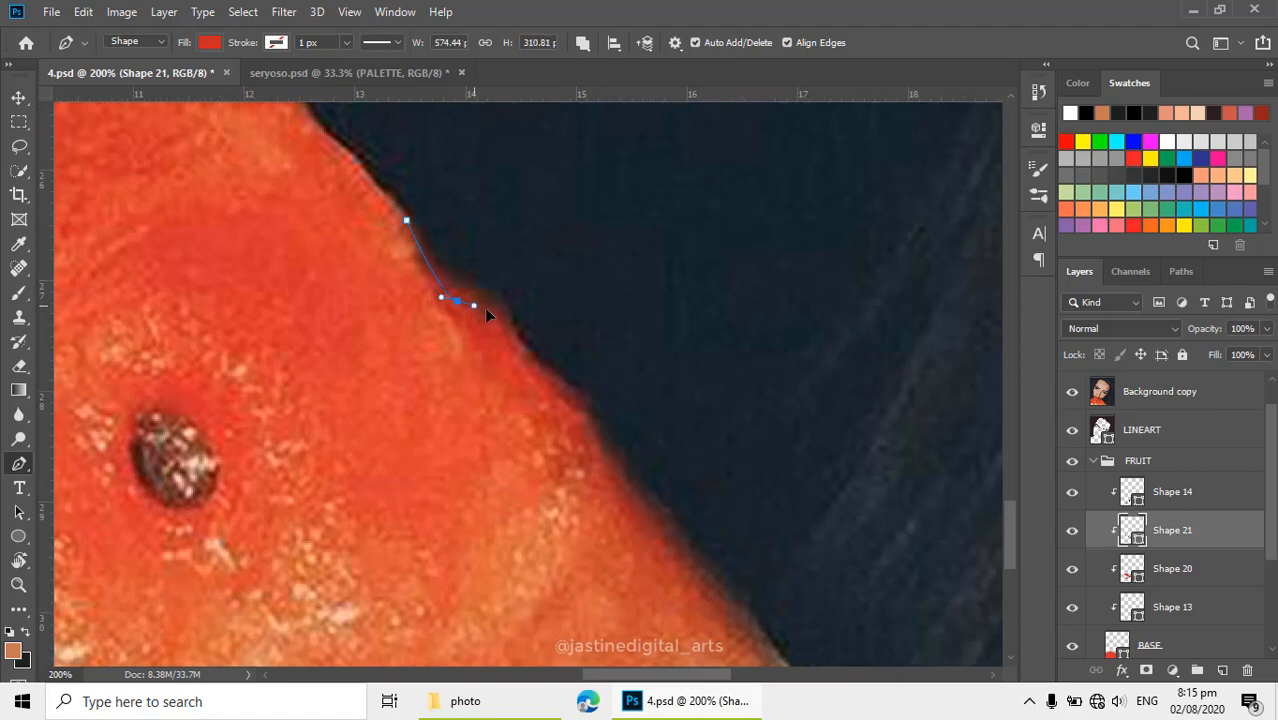
click(528, 364)
drag(580, 396, 584, 401)
drag(622, 488, 662, 542)
drag(708, 578, 719, 582)
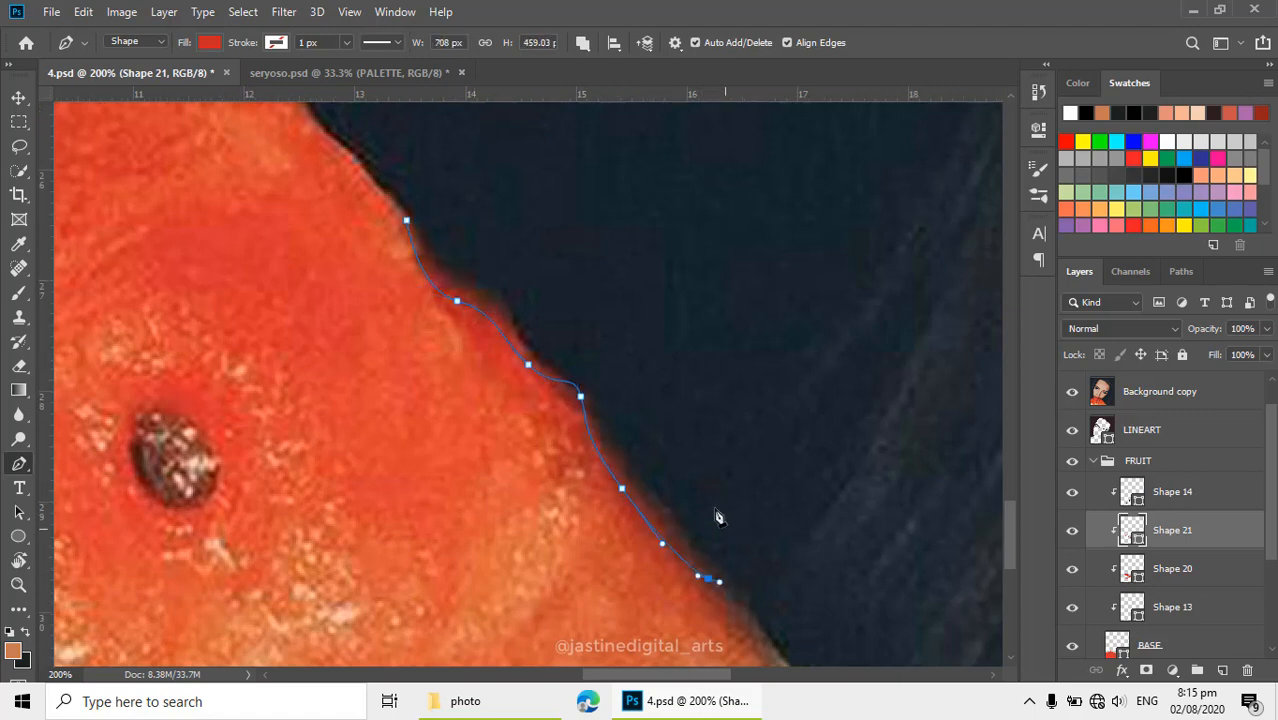
drag(721, 524, 697, 479)
drag(639, 379, 603, 342)
drag(558, 302, 532, 279)
click(406, 219)
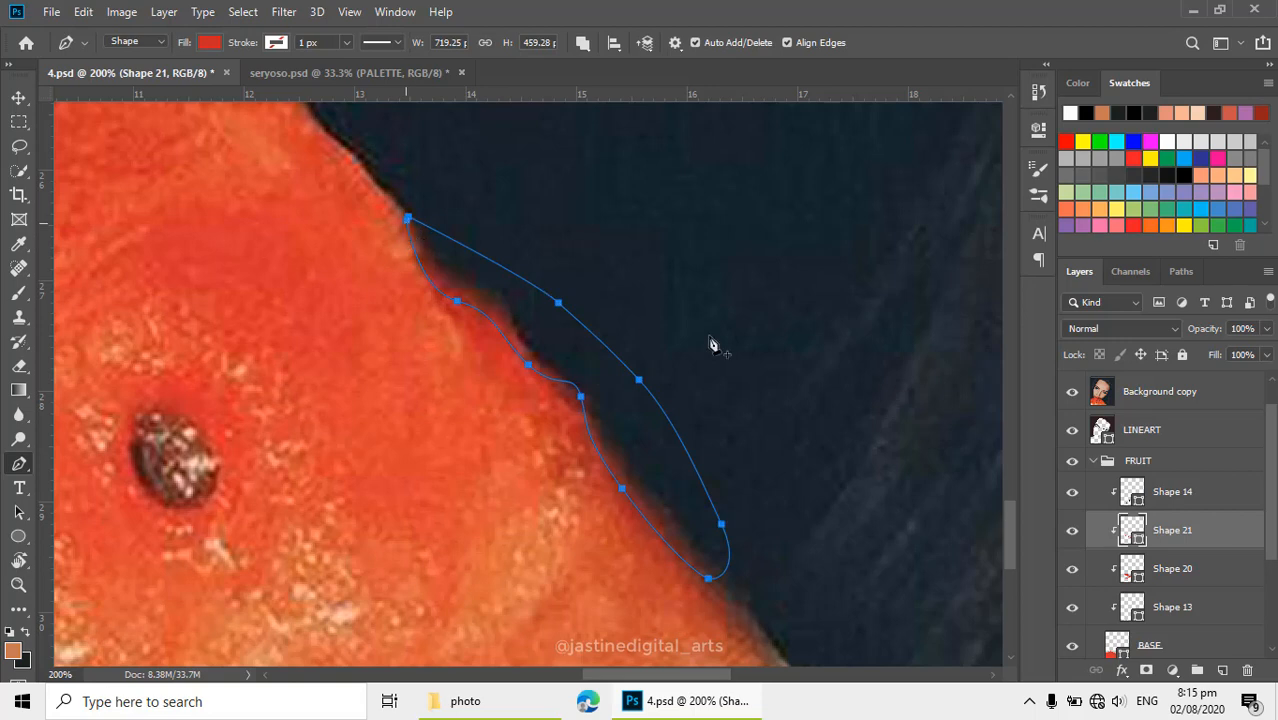
Hide the Background copy reference photo to check the new edge shadows on the illustrated watermelon
scroll(1141, 443, up, 1)
click(1073, 438)
scroll(516, 359, down, 3)
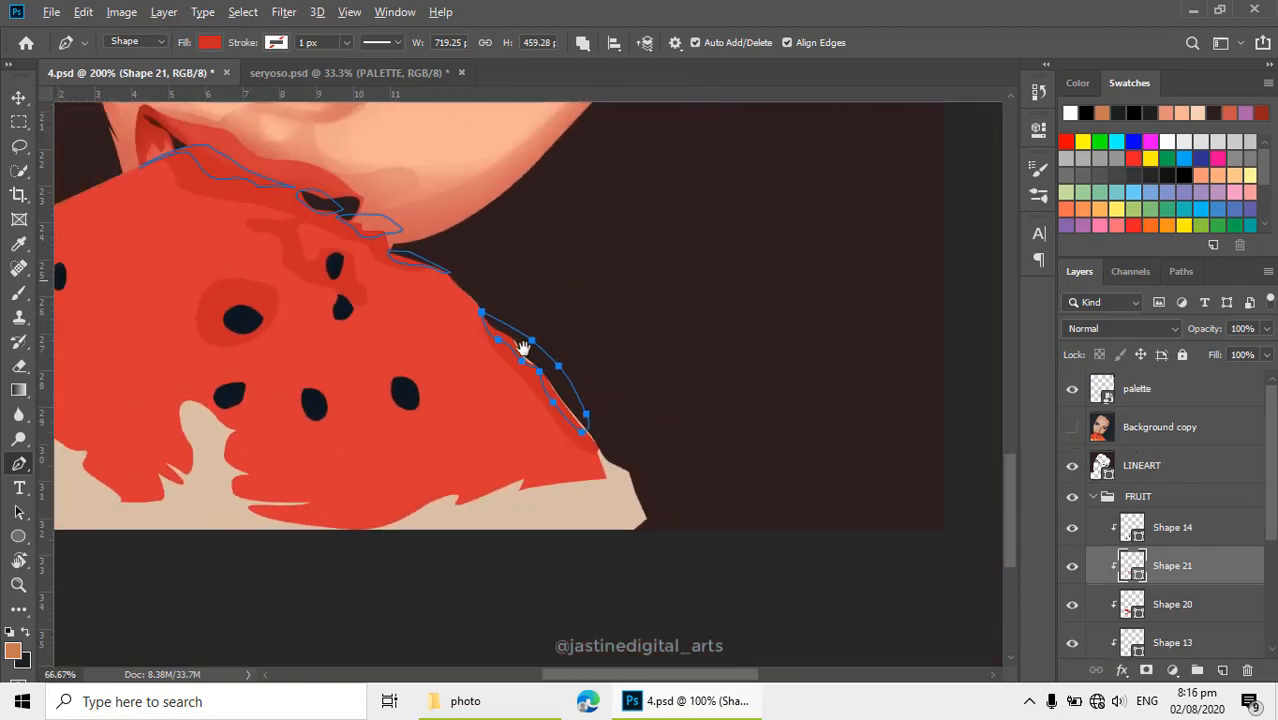
scroll(507, 340, up, 2)
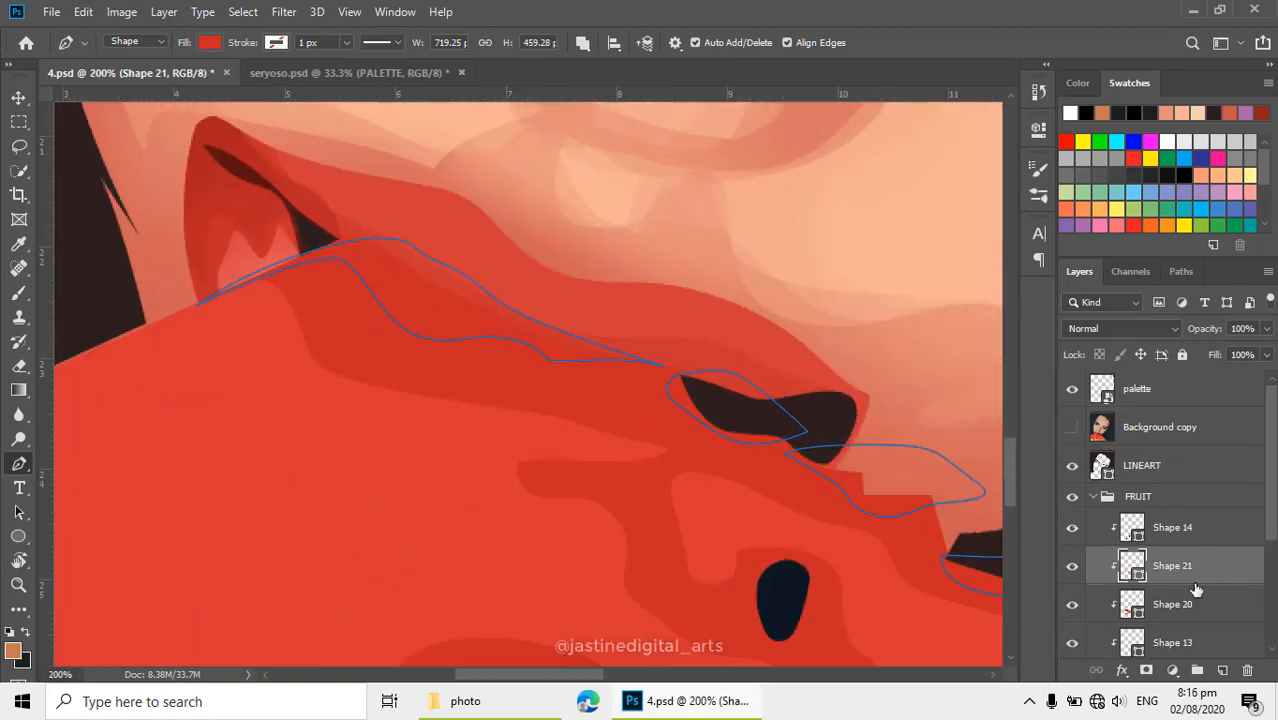
Darken the new edge shadow layer's fill to #b21614 and deselect its path
double_click(1137, 577)
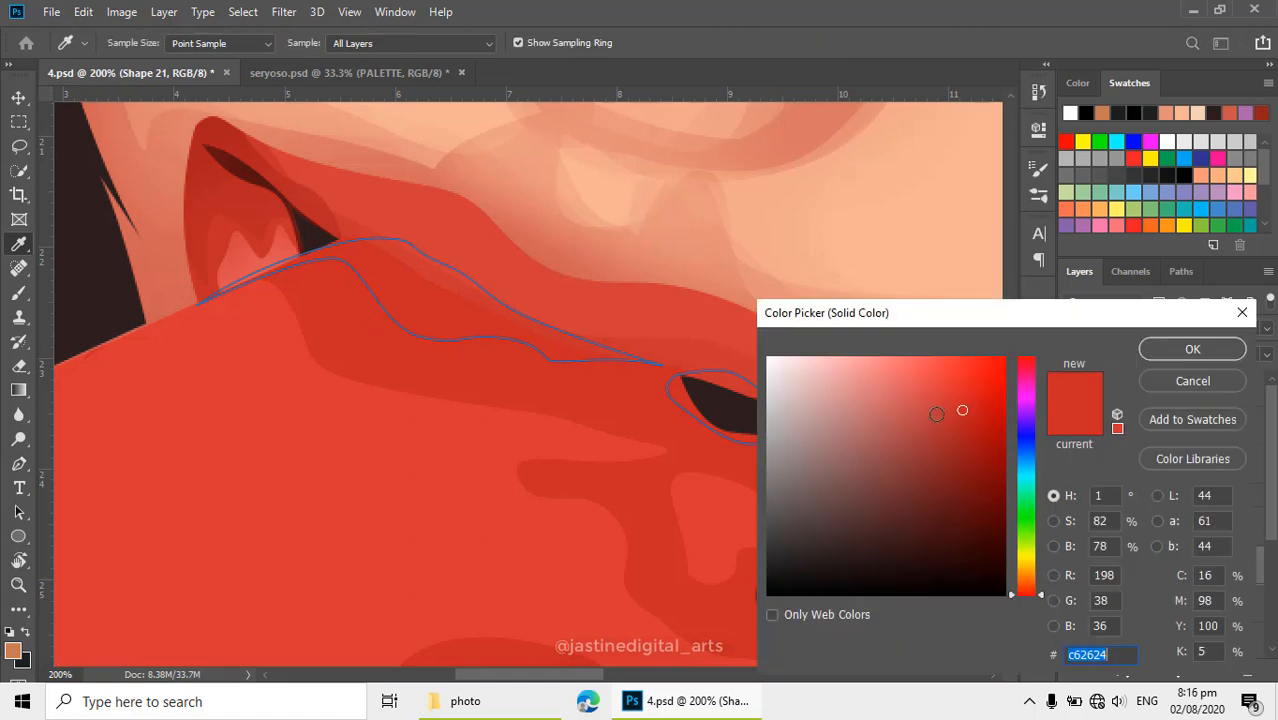
drag(963, 414, 979, 429)
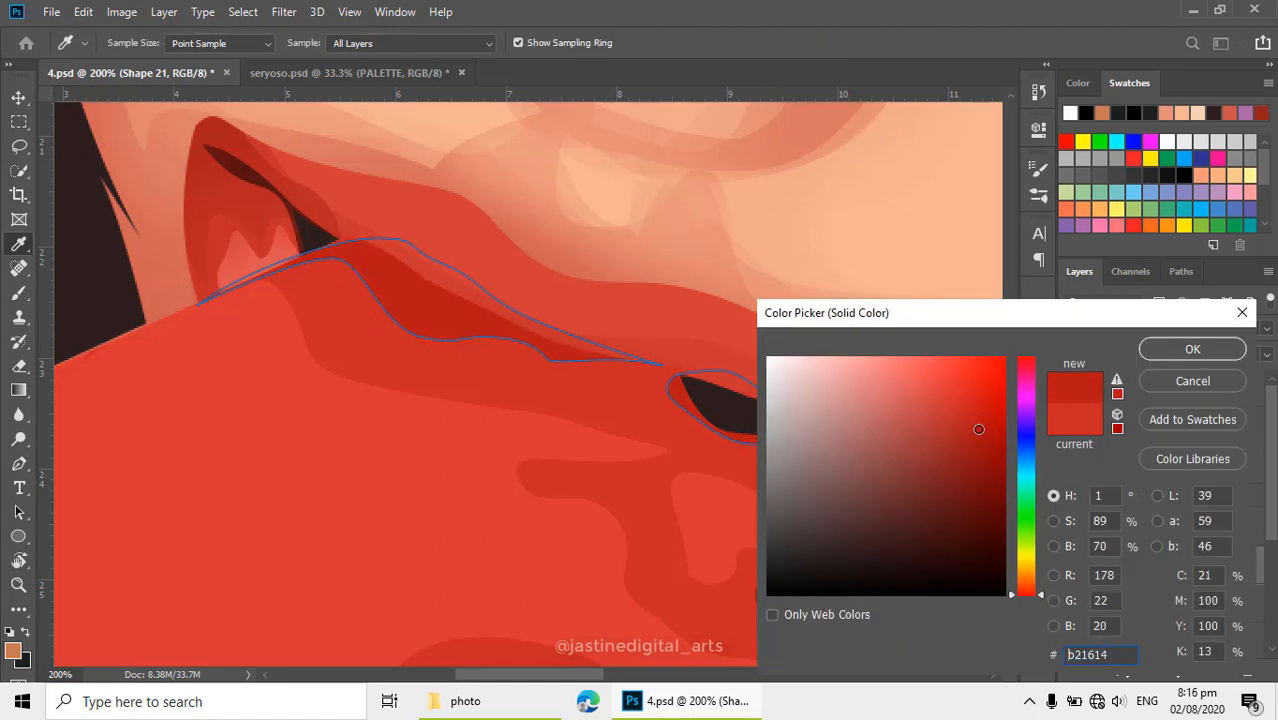
click(1160, 352)
key(p)
scroll(671, 380, down, 4)
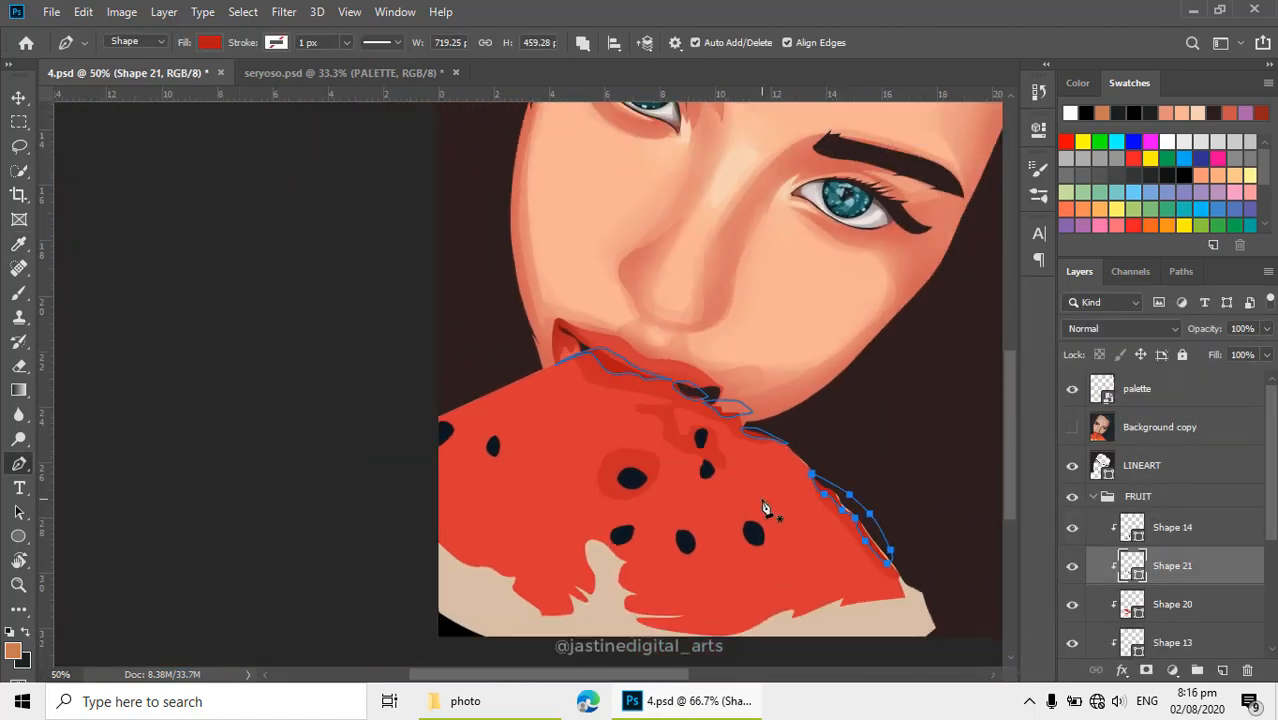
key(Escape)
scroll(705, 505, down, 1)
drag(728, 531, 571, 443)
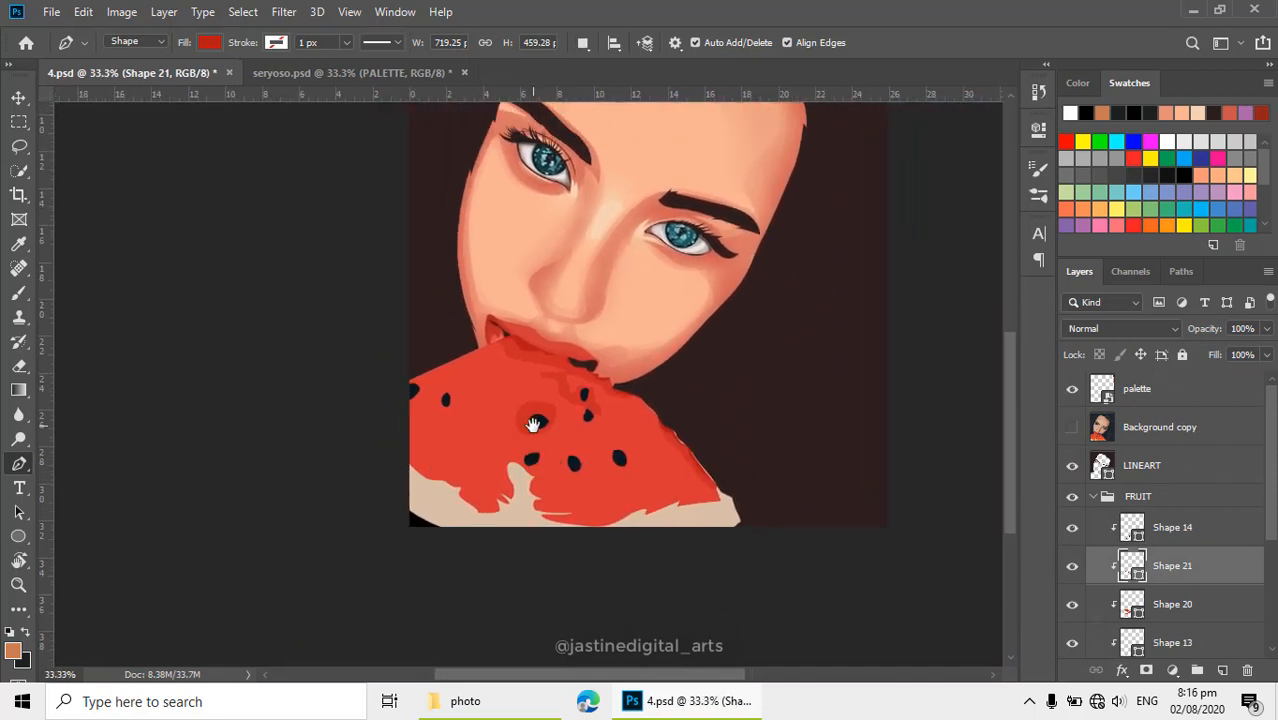
scroll(534, 424, up, 2)
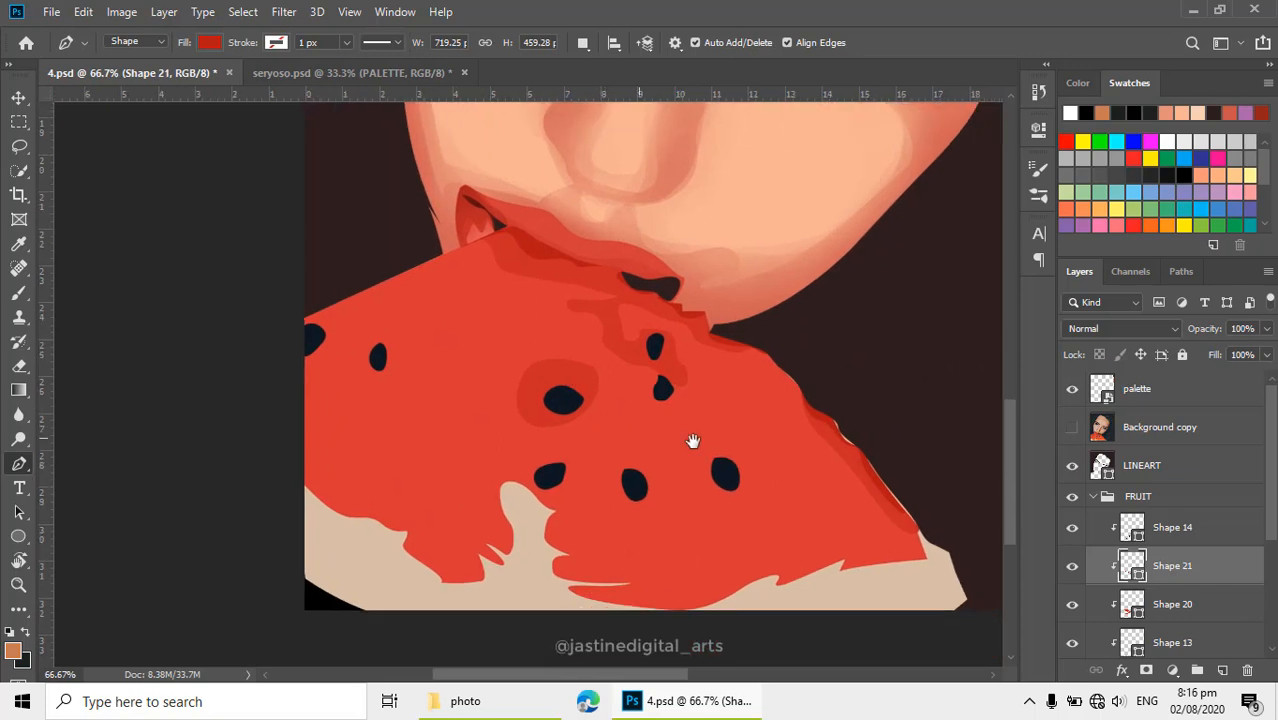
Show the Background copy reference photo again and select the Shape 13 layer in the FRUIT group
click(1066, 430)
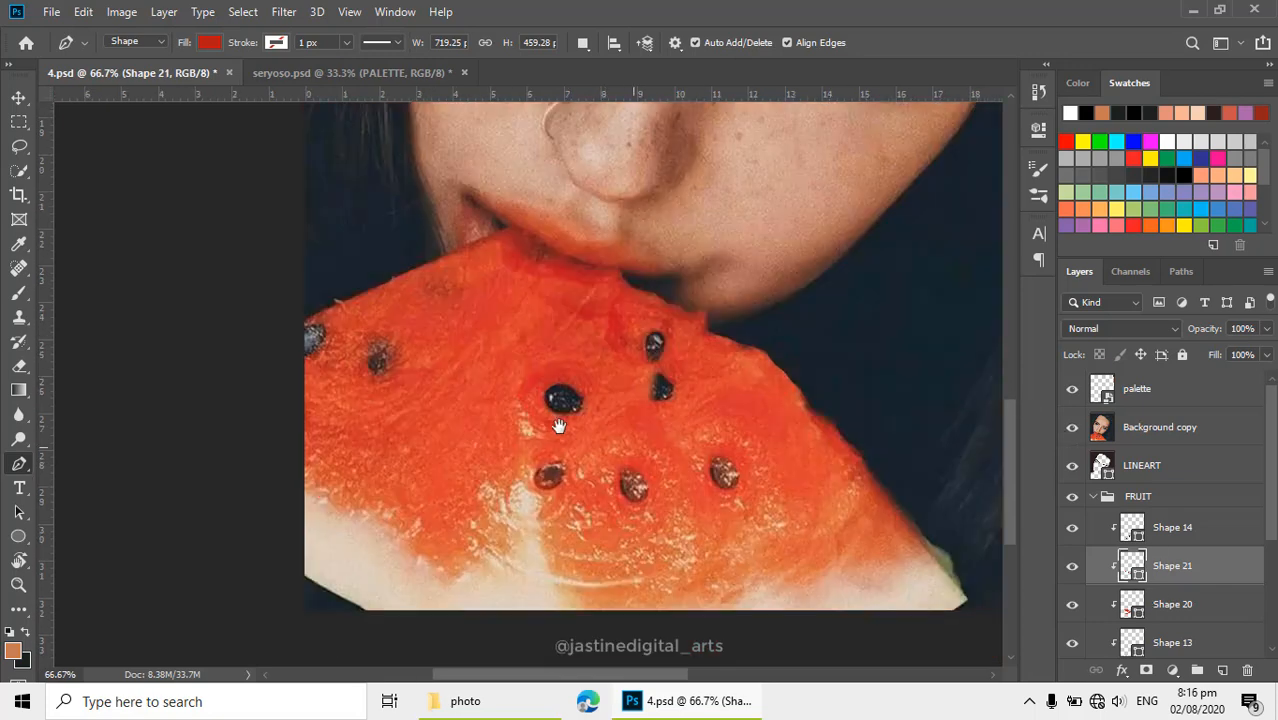
drag(559, 425, 601, 401)
scroll(661, 411, up, 1)
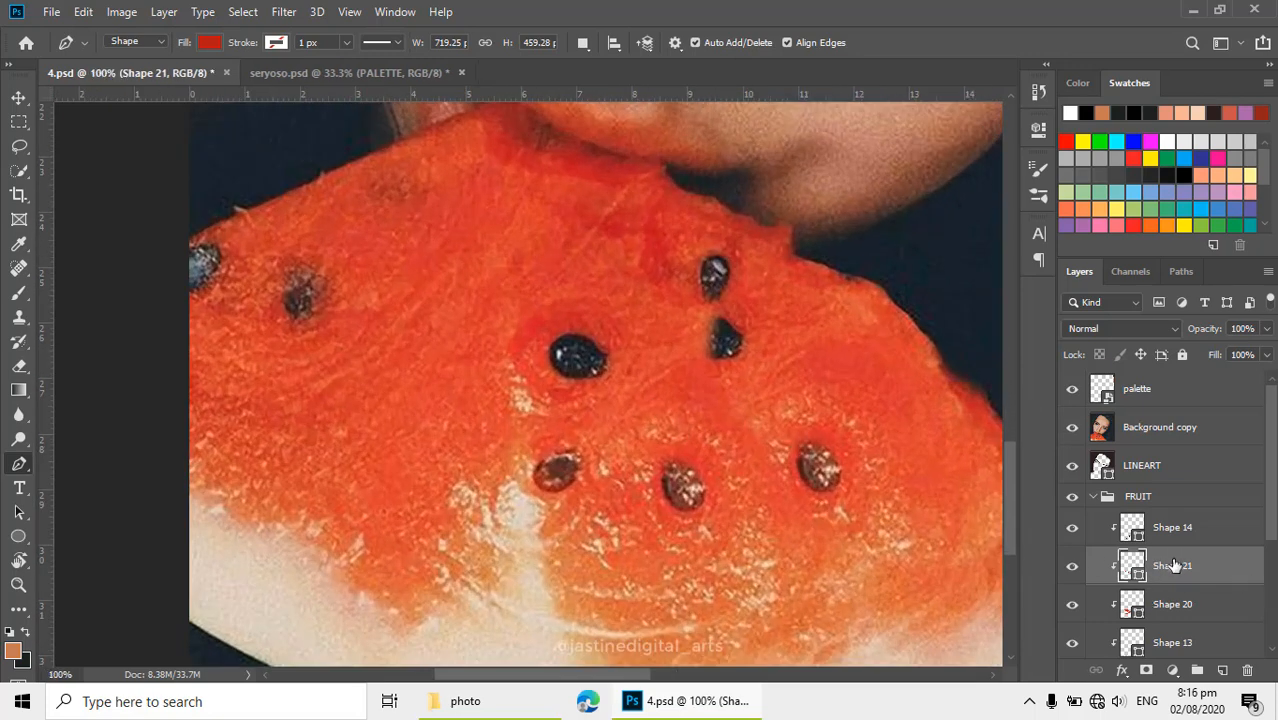
click(1131, 608)
drag(605, 420, 676, 451)
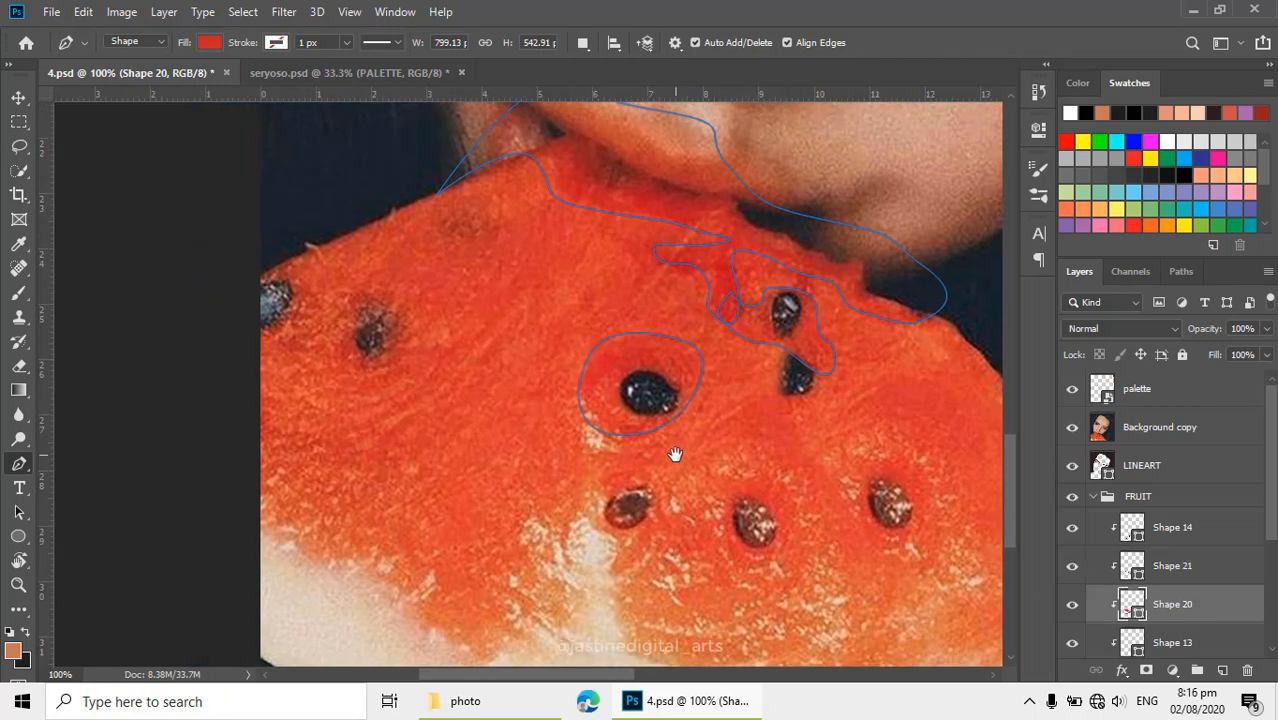
click(1131, 642)
drag(643, 401, 657, 427)
drag(542, 322, 577, 330)
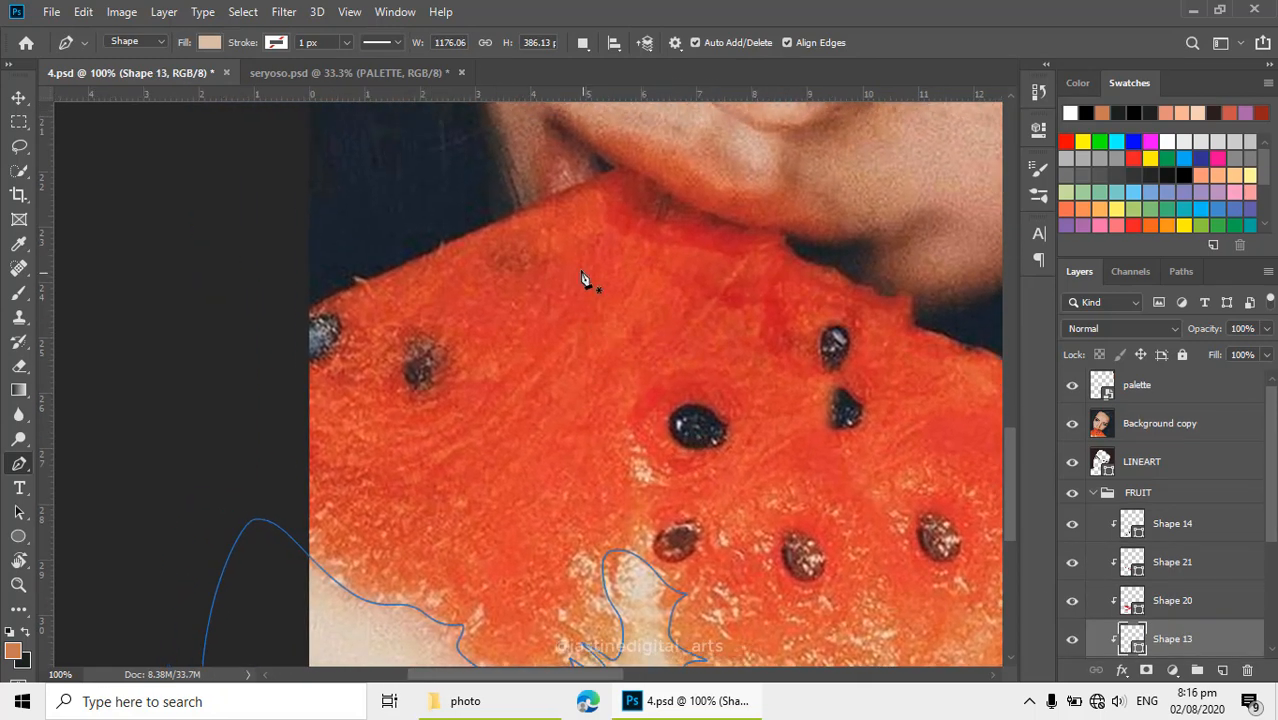
click(583, 43)
click(620, 85)
drag(550, 270, 507, 277)
click(583, 43)
click(622, 63)
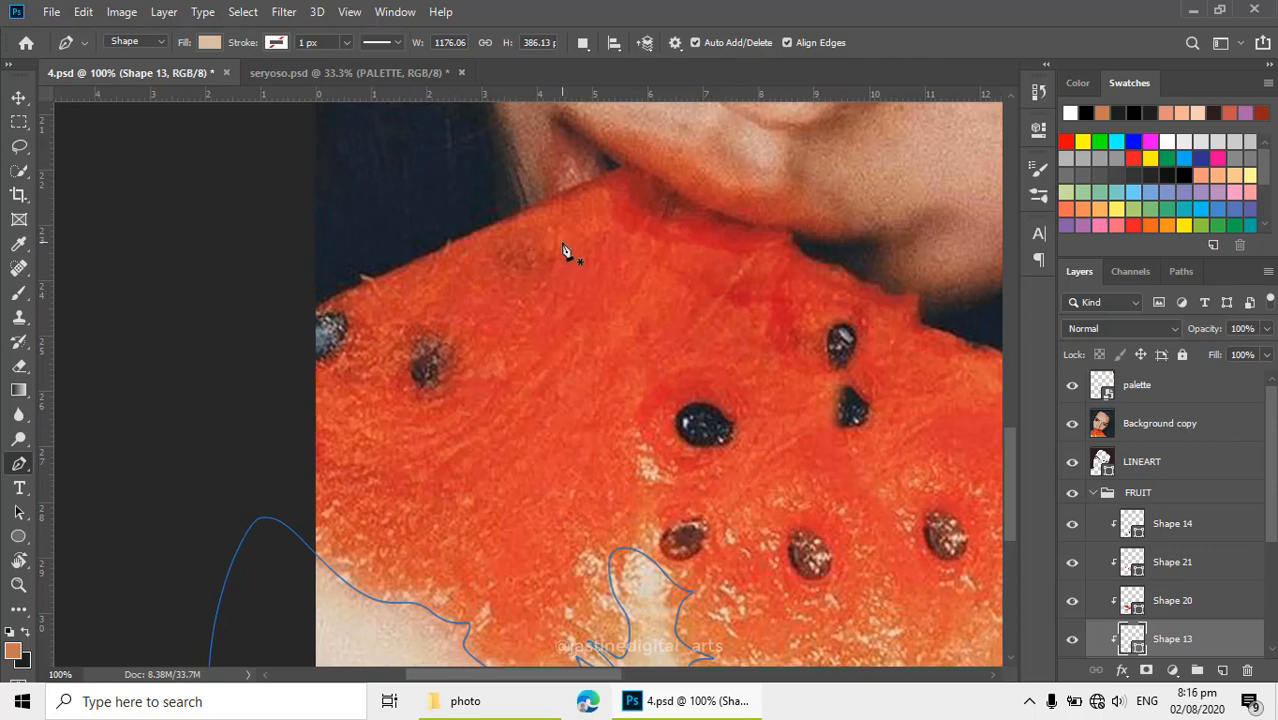
Draw a closed shape about 300 by 290 px on a new layer, with finger-like streaks fanning across the watermelon's left flesh
click(562, 242)
click(527, 292)
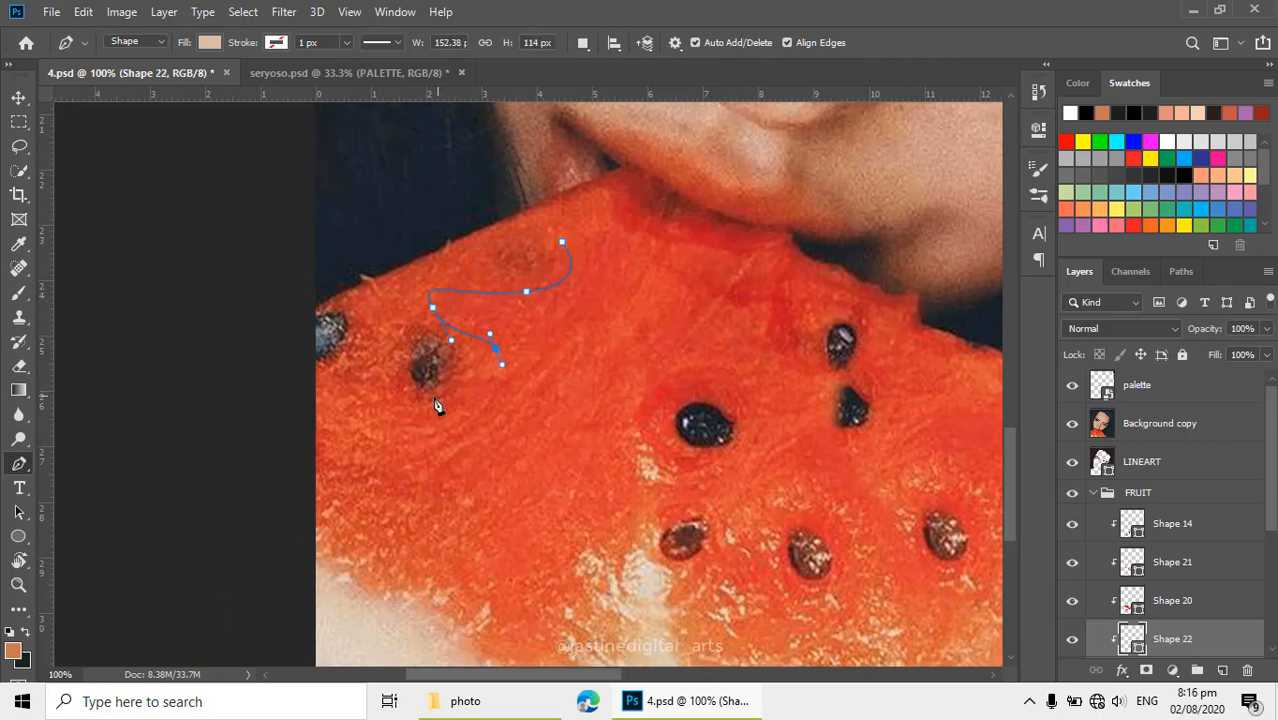
drag(389, 386, 466, 398)
drag(415, 459, 455, 457)
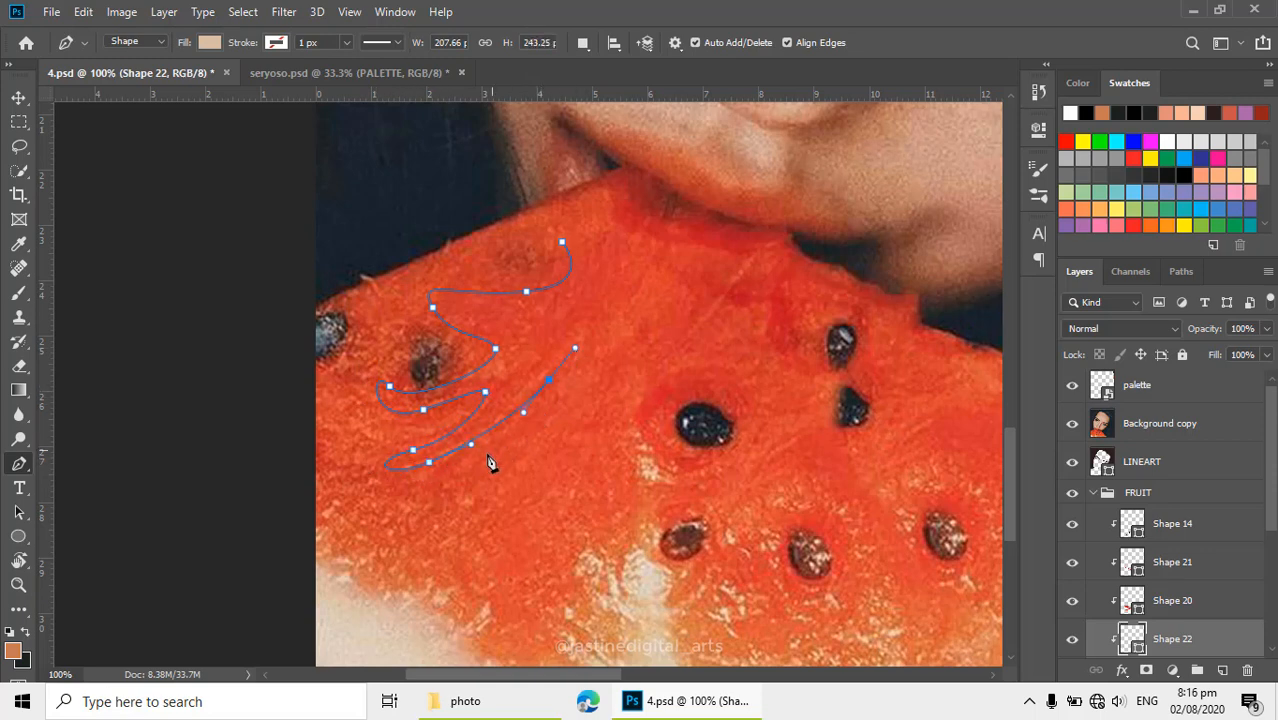
drag(482, 484, 616, 455)
drag(624, 396, 631, 368)
drag(629, 323, 647, 301)
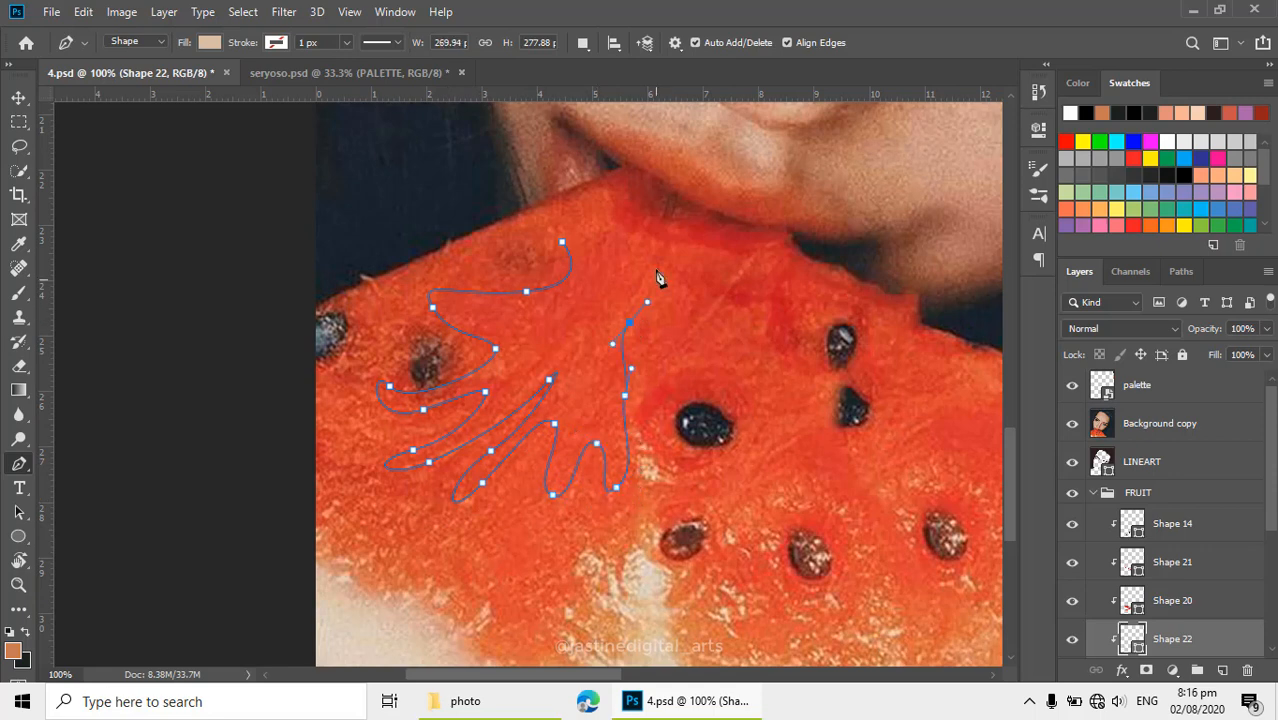
drag(565, 243, 500, 270)
Using Combine Shapes, add a curved outline enclosing the large central seed and the darker red drip area above it
click(583, 42)
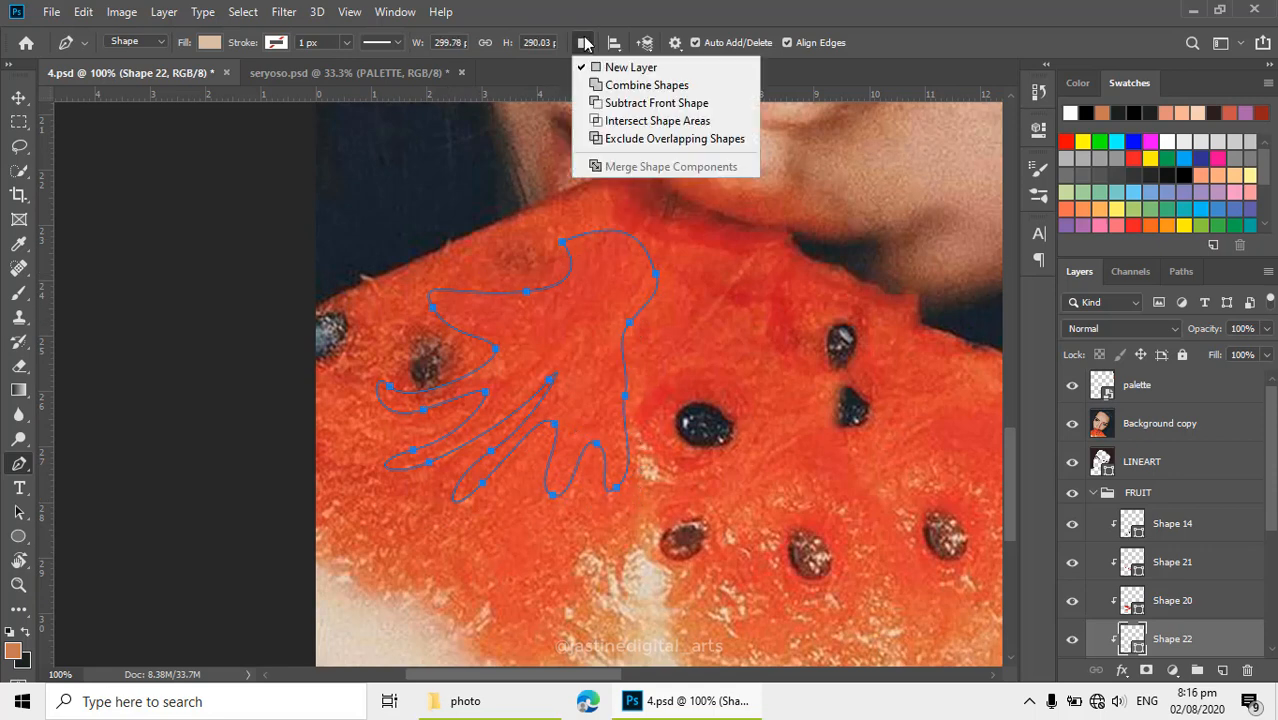
click(625, 83)
drag(658, 322, 648, 334)
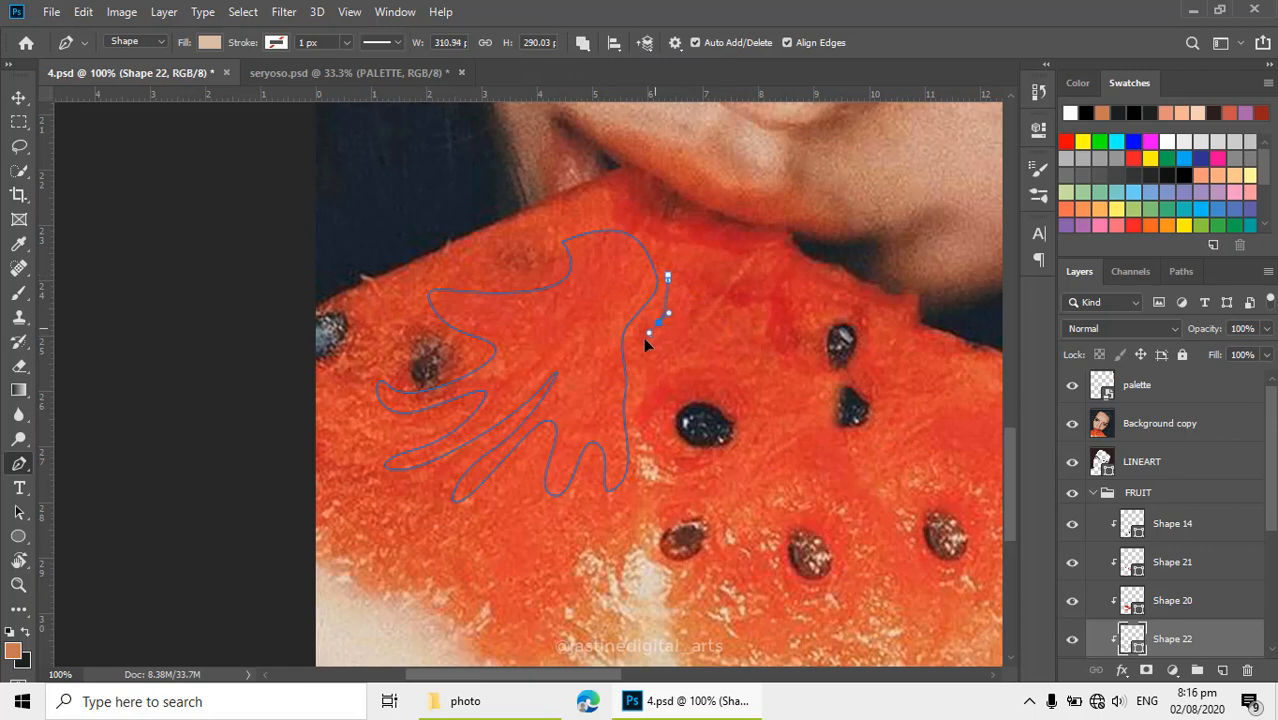
drag(648, 385, 648, 381)
drag(724, 461, 750, 442)
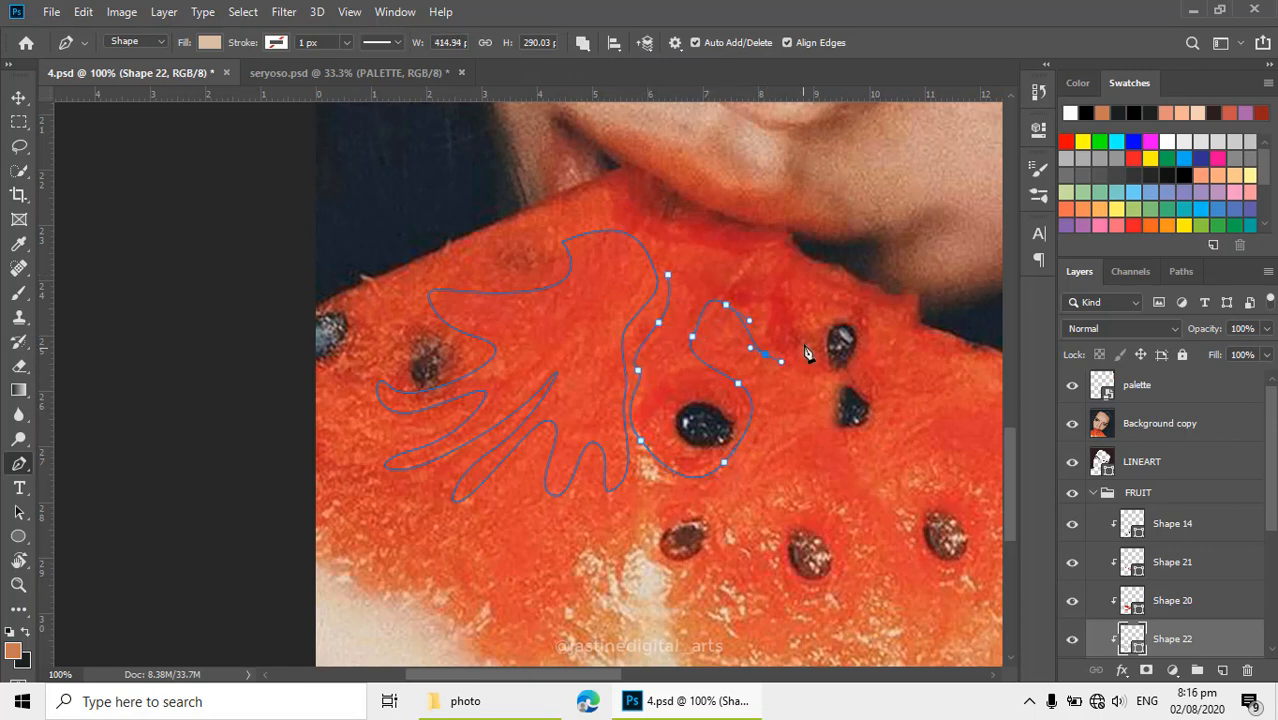
drag(748, 246, 664, 328)
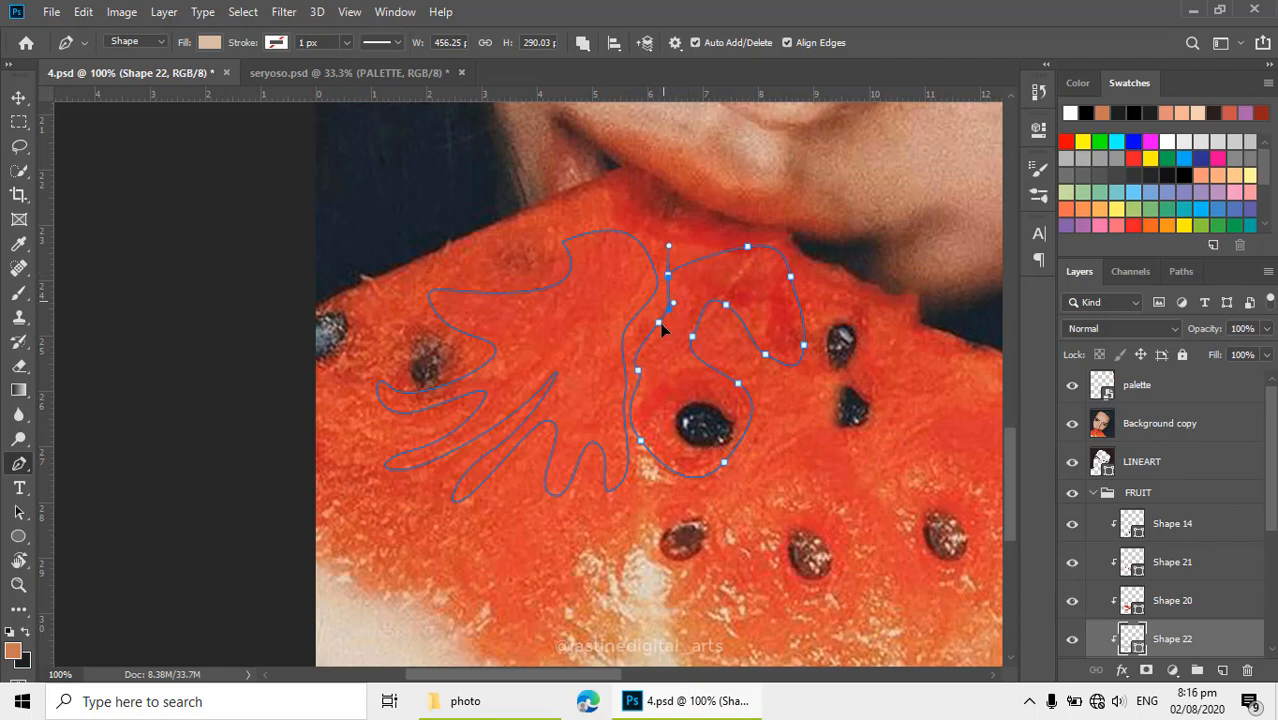
key(space)
drag(765, 470, 677, 443)
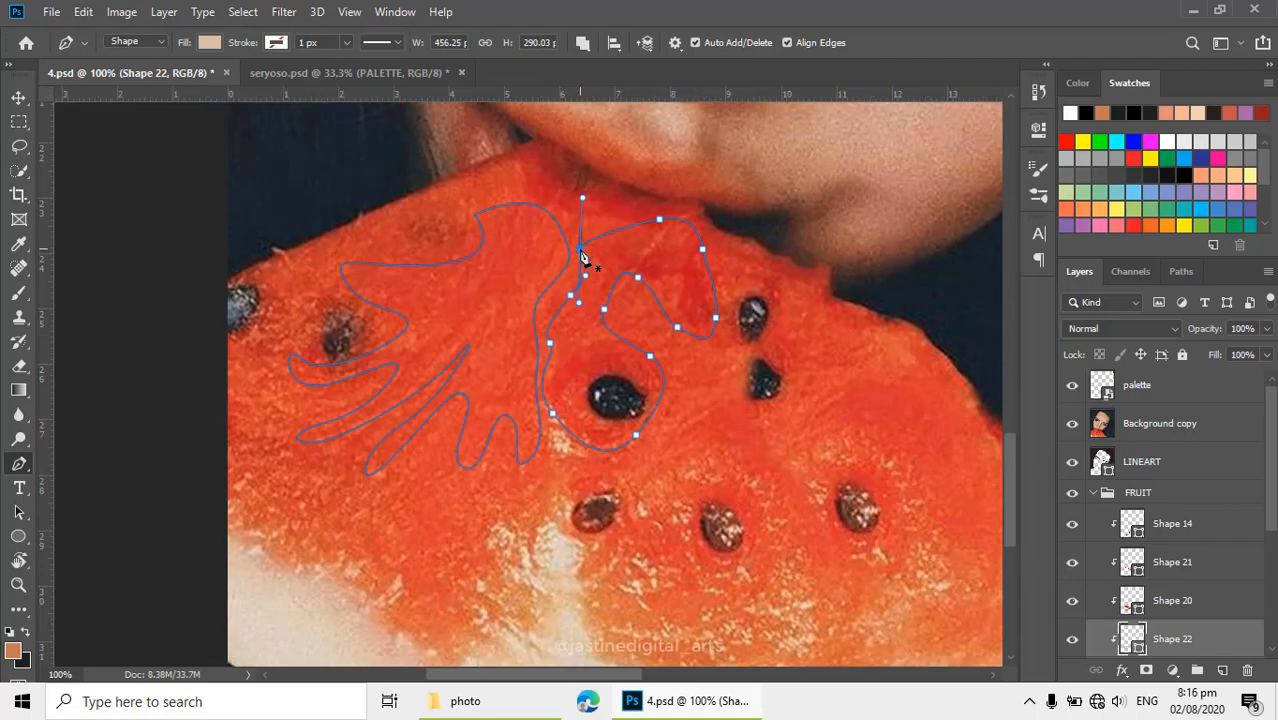
scroll(610, 300, down, 3)
scroll(610, 300, right, 2)
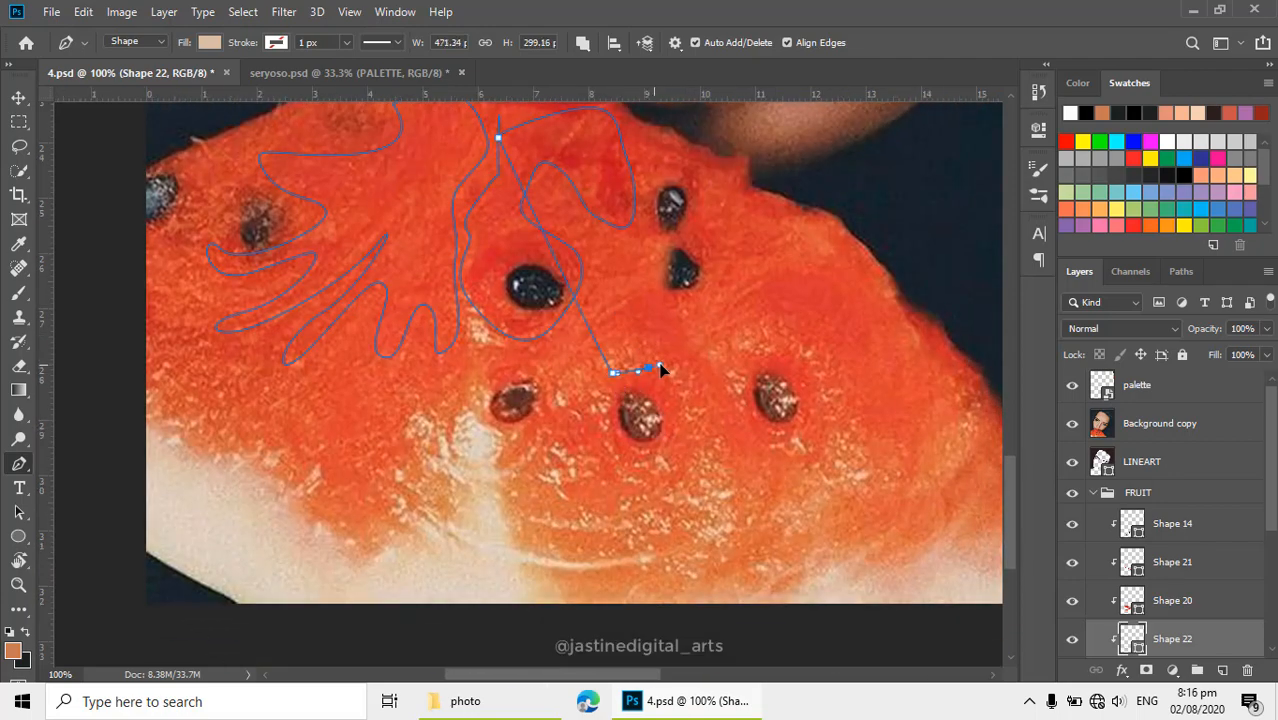
key(ctrl+z)
click(650, 363)
scroll(494, 146, up, 3)
scroll(505, 200, left, 1)
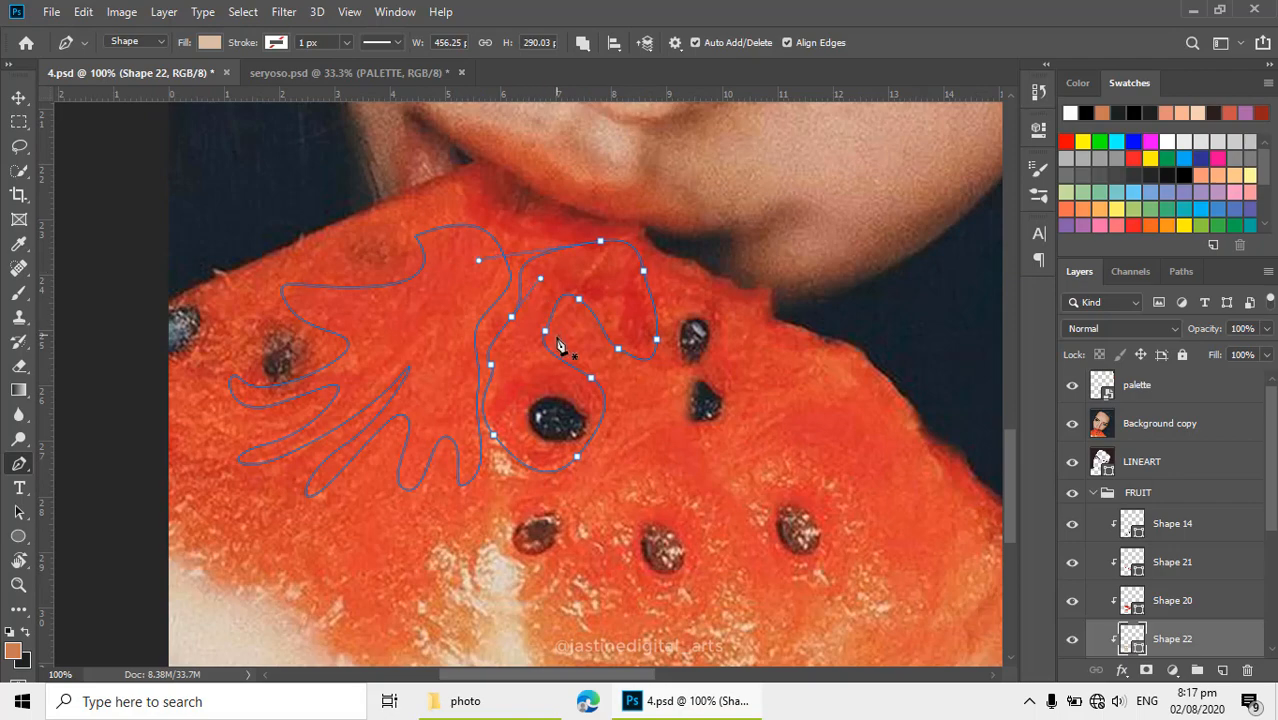
Add closed outlines around two lower watermelon seeds, extending the outline of the farther right one into a curved tail toward the upper left
scroll(560, 345, down, 5)
scroll(560, 345, right, 2)
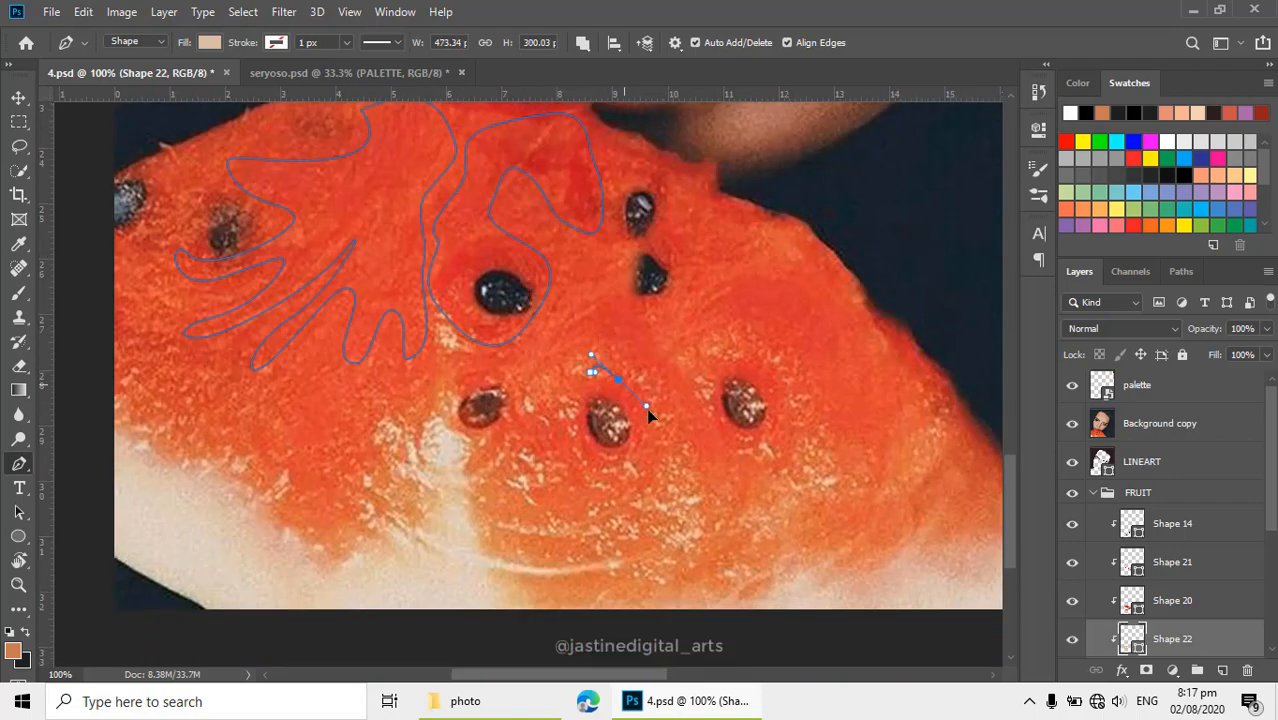
drag(625, 467, 581, 375)
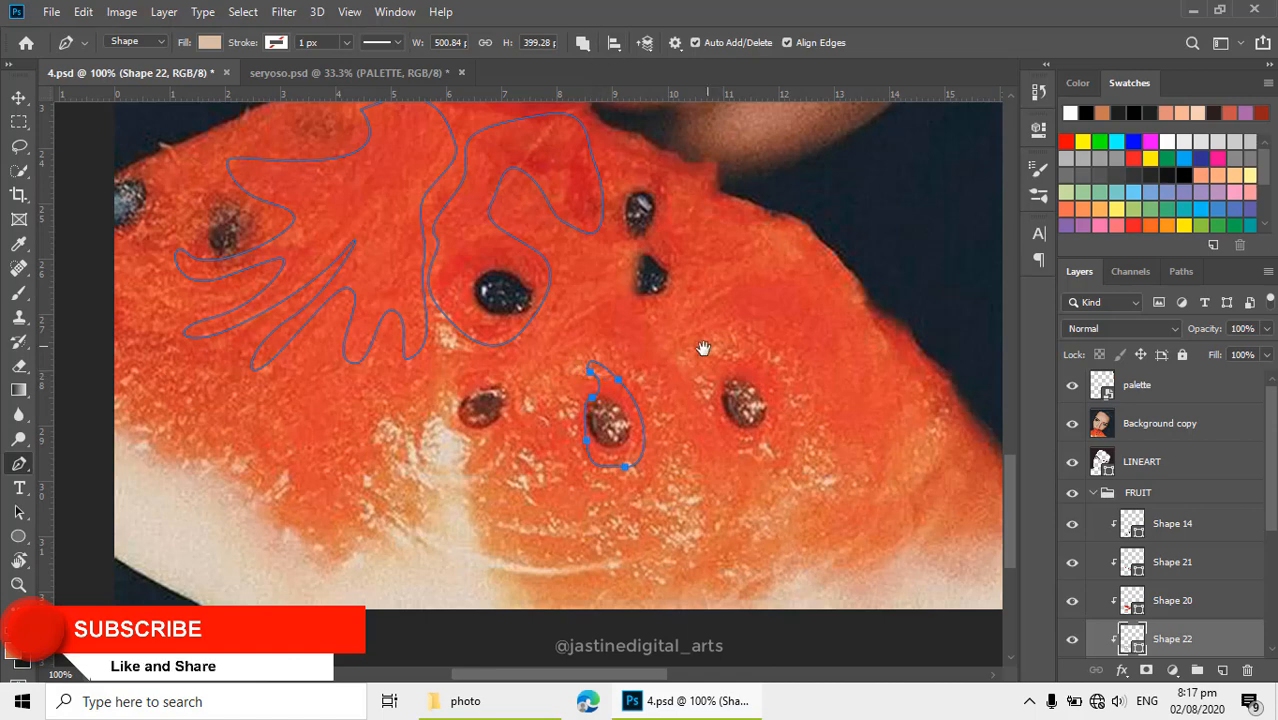
drag(703, 348, 680, 315)
click(625, 312)
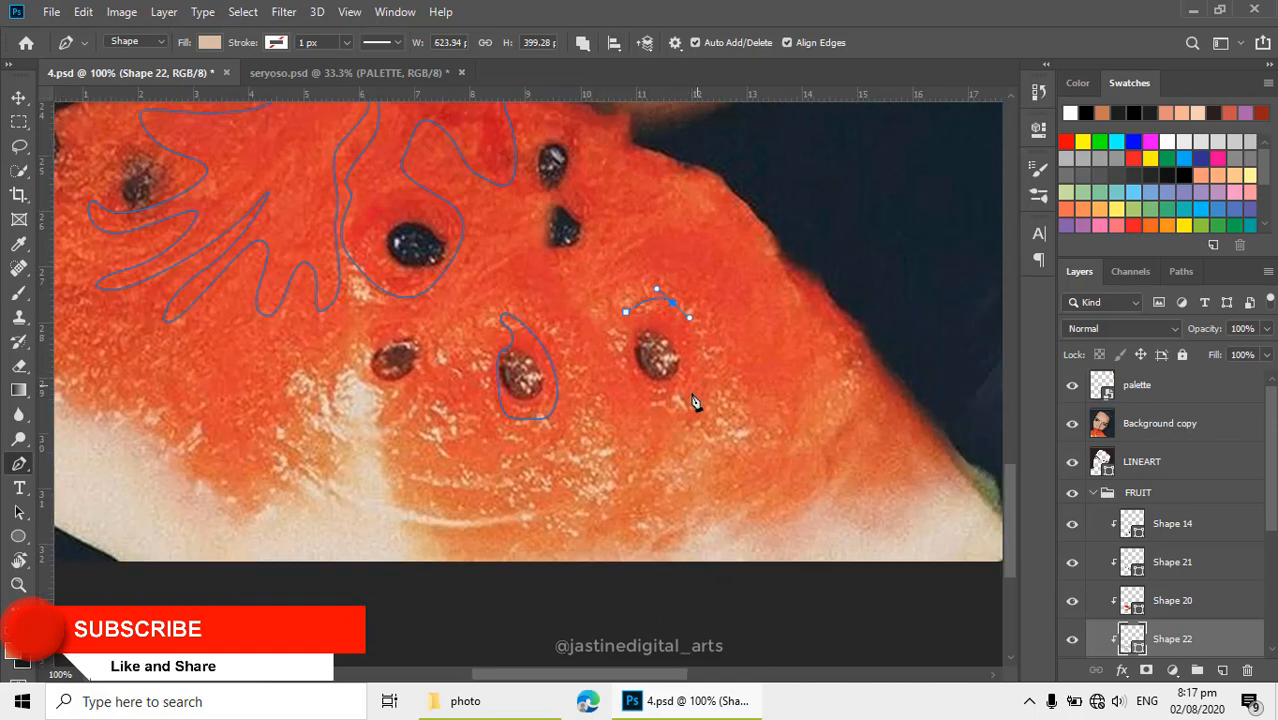
drag(697, 385, 613, 357)
drag(579, 318, 490, 293)
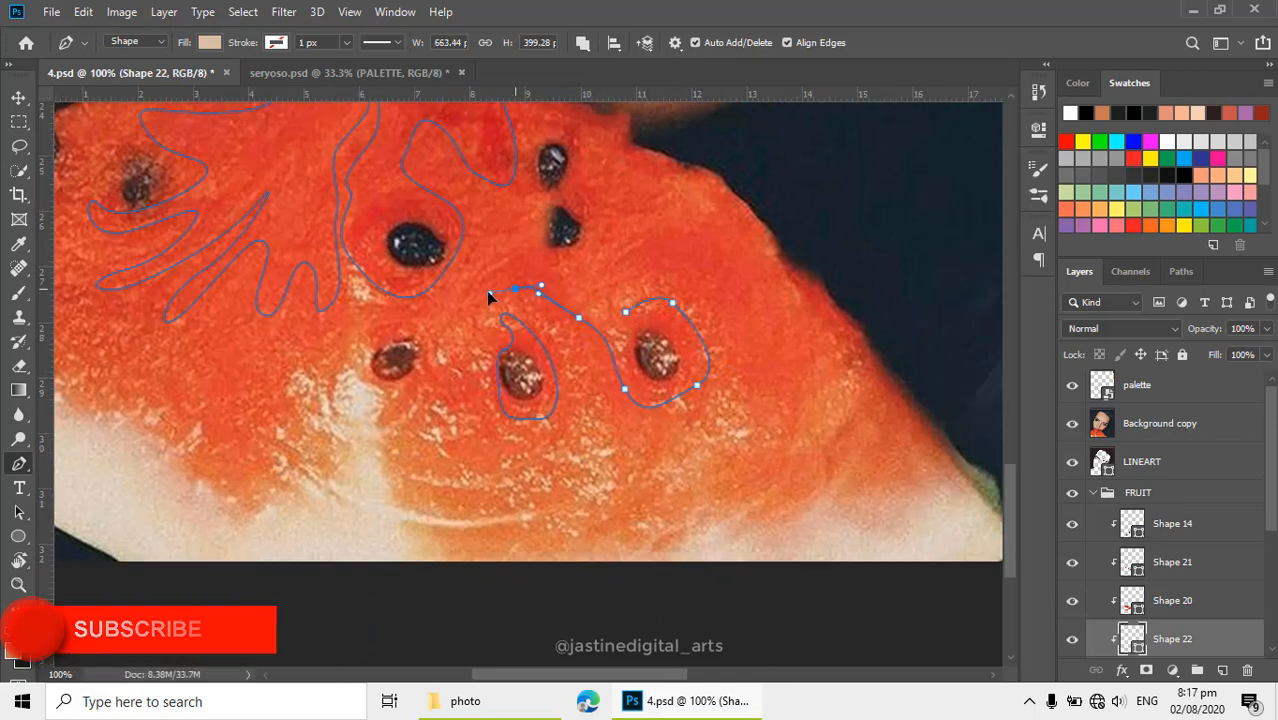
Add a curved, tapering outline over the red flesh above and right of the rightmost seed, inside the slice's edge
drag(524, 249, 676, 387)
click(626, 312)
drag(663, 343, 660, 331)
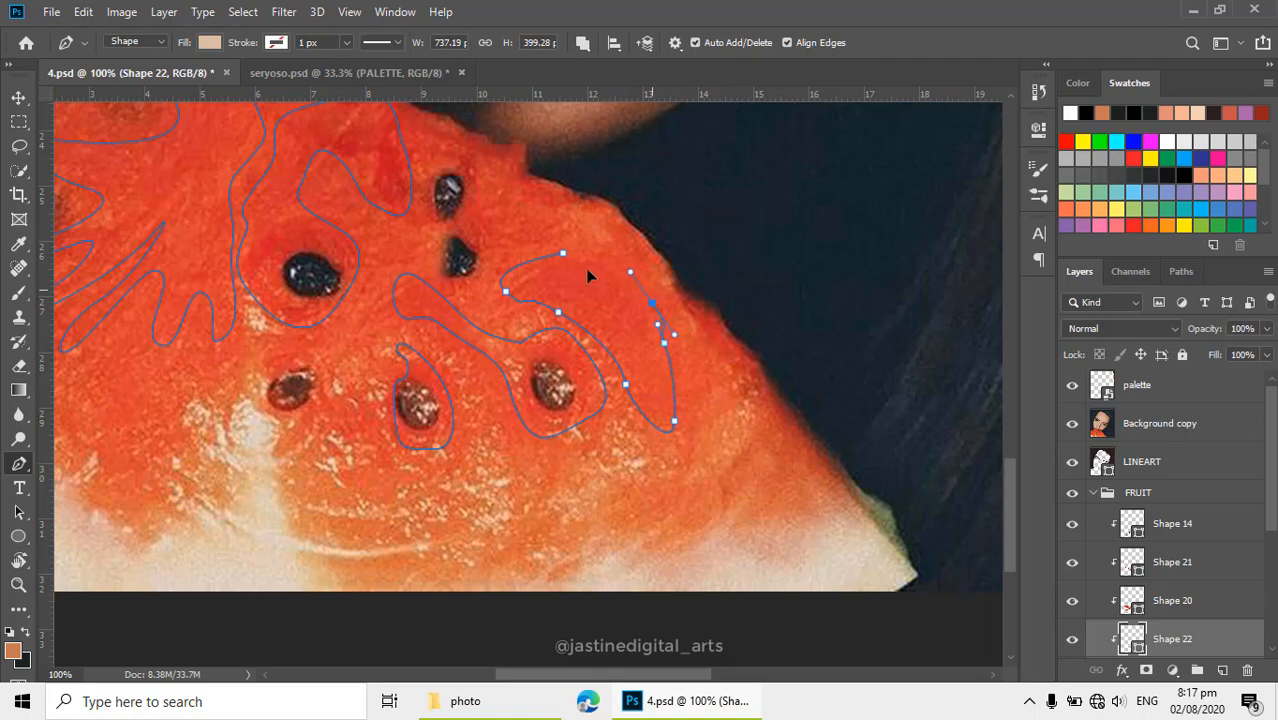
click(564, 255)
Add a closed outline enclosing the two seeds at the watermelon's far left, running slightly past the canvas edge
drag(348, 306, 751, 361)
drag(448, 278, 502, 336)
drag(439, 287, 452, 288)
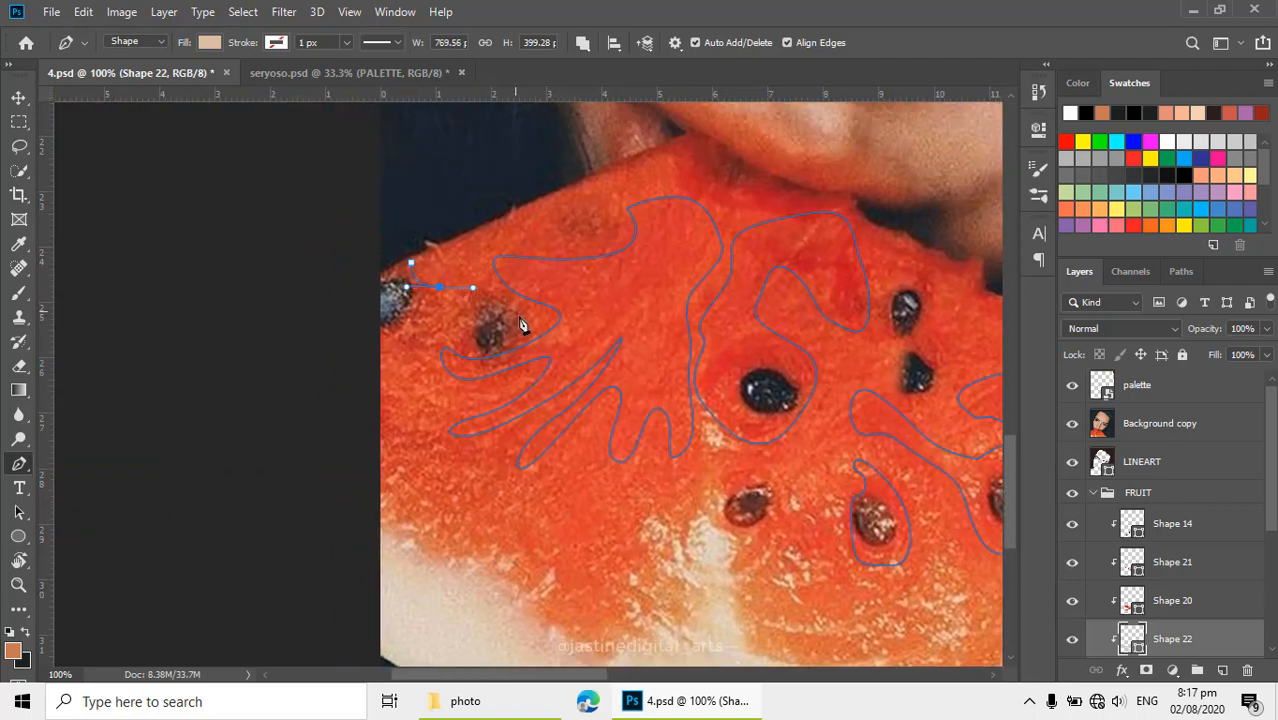
drag(518, 312, 515, 338)
drag(425, 327, 384, 301)
click(369, 278)
click(411, 263)
Add a small closed patch over the faint brown spot near the slice's upper-left edge
drag(478, 260, 444, 344)
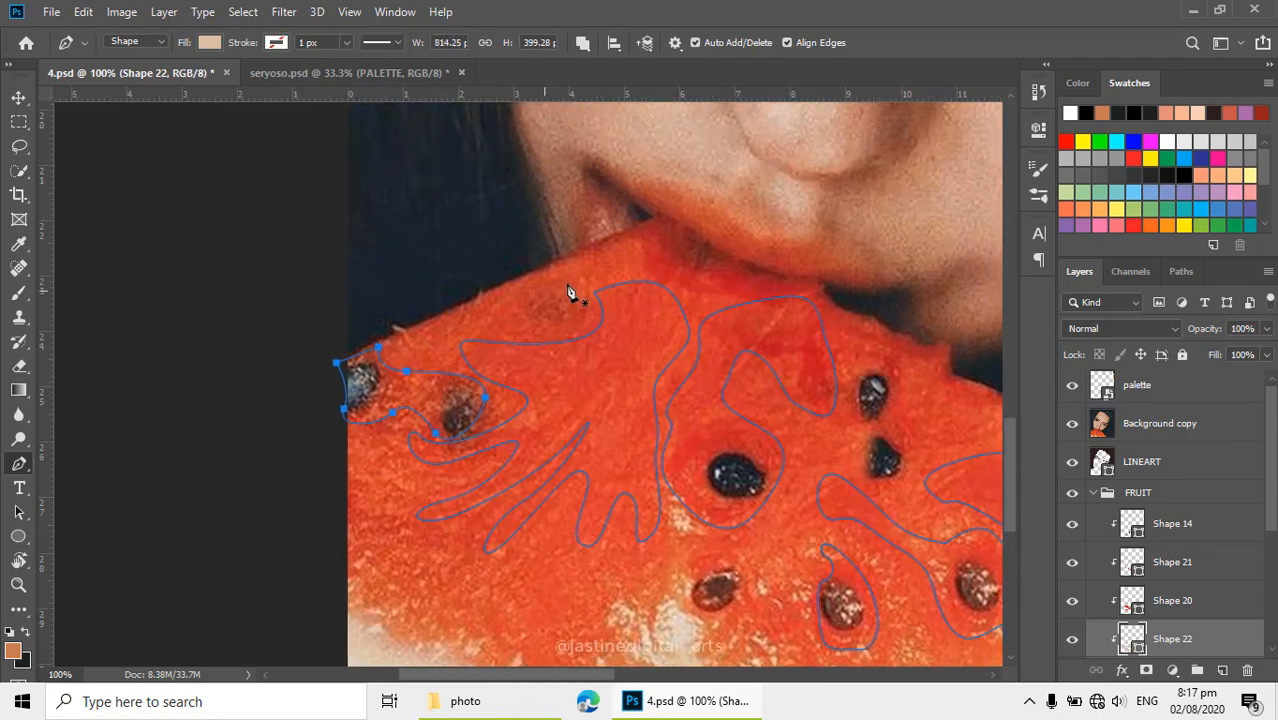
click(580, 271)
click(547, 293)
click(580, 271)
Add a curved streak starting beyond the canvas's left edge, below the finger-like streaks
drag(631, 365, 577, 207)
drag(496, 455, 502, 398)
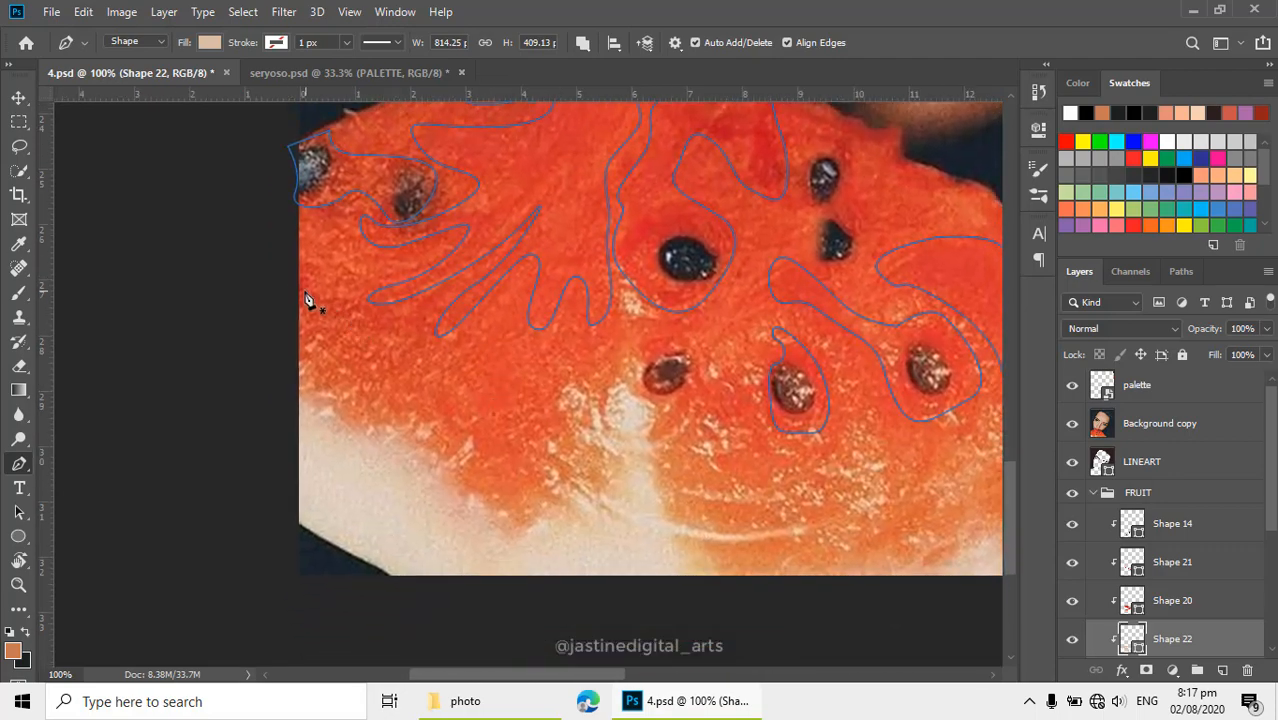
click(281, 263)
click(333, 322)
click(287, 292)
click(281, 263)
Hide the Background copy reference and recolour the Shape 22 fill to #d02e2c, based on the sampled watermelon red
click(1073, 424)
key(ctrl+minus)
key(ctrl+minus)
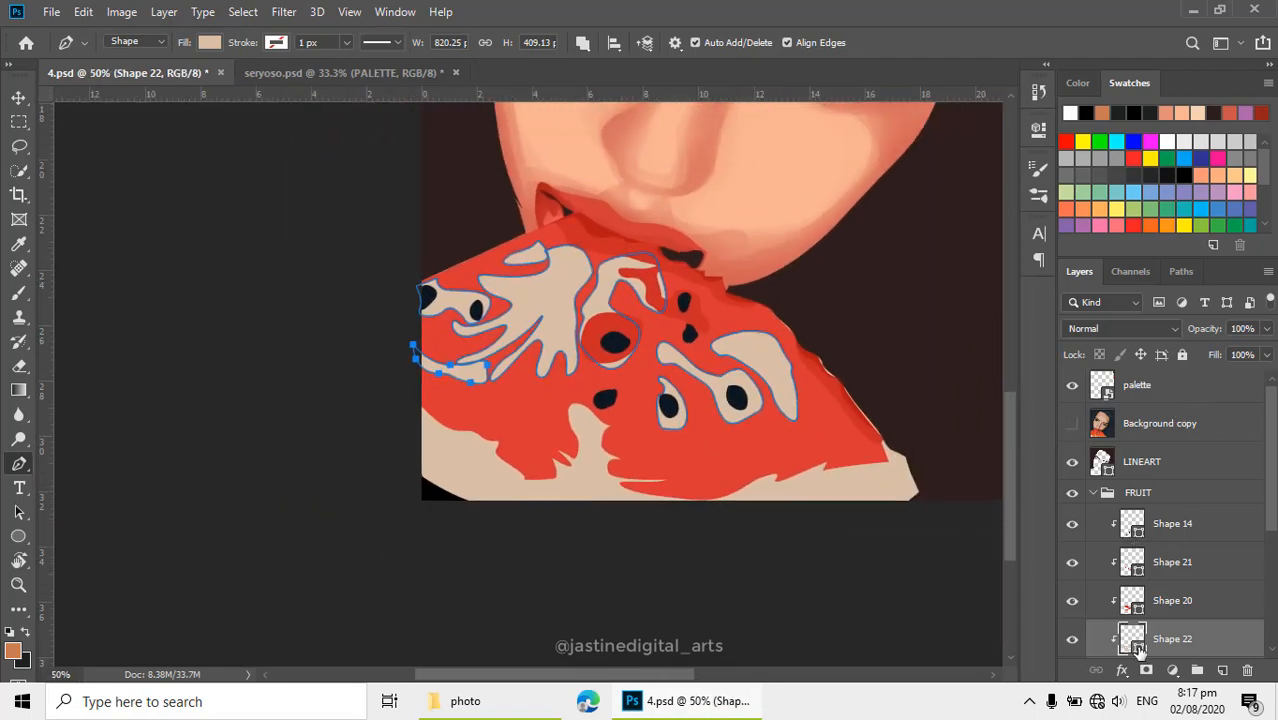
double_click(1132, 639)
scroll(599, 403, up, 2)
click(553, 370)
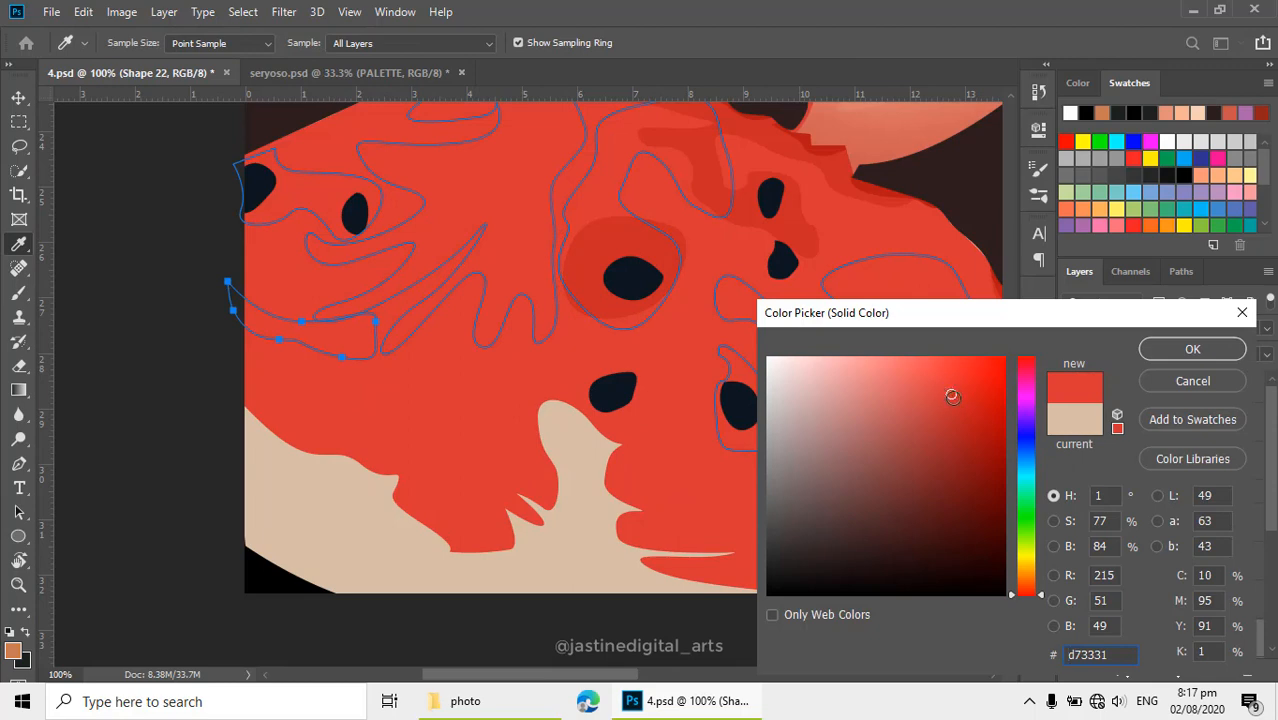
click(953, 398)
click(955, 400)
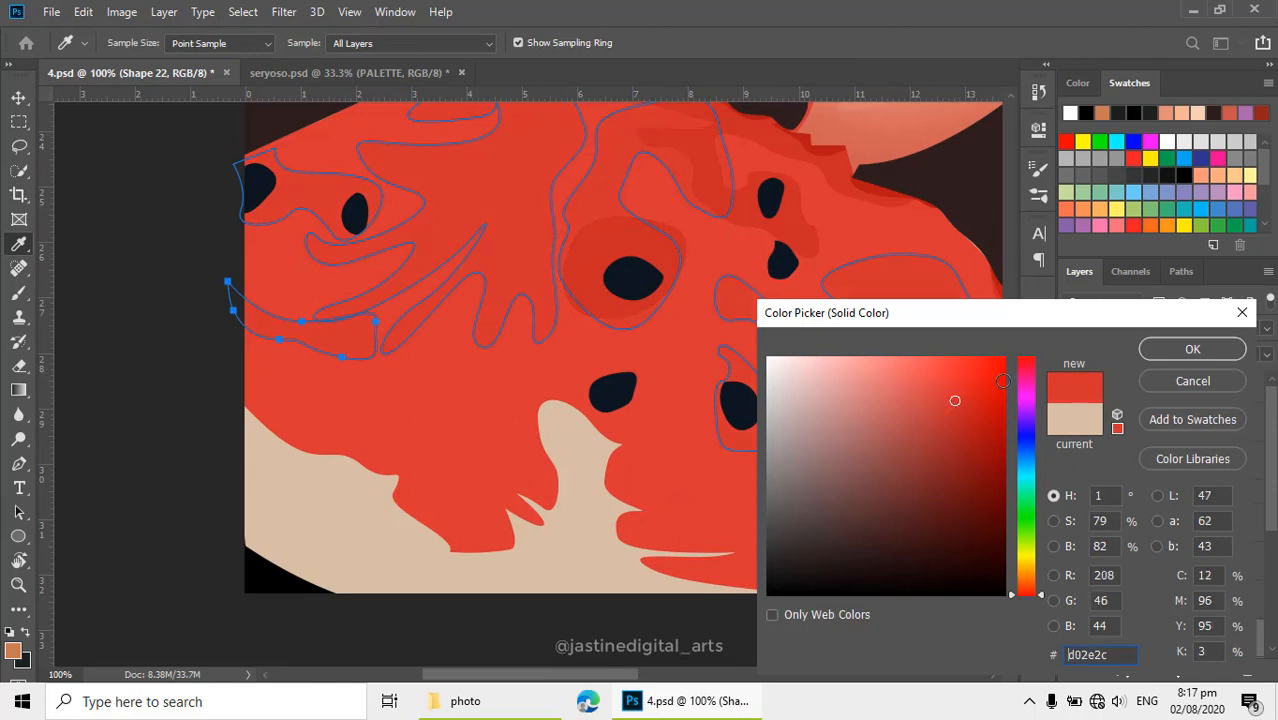
click(1192, 350)
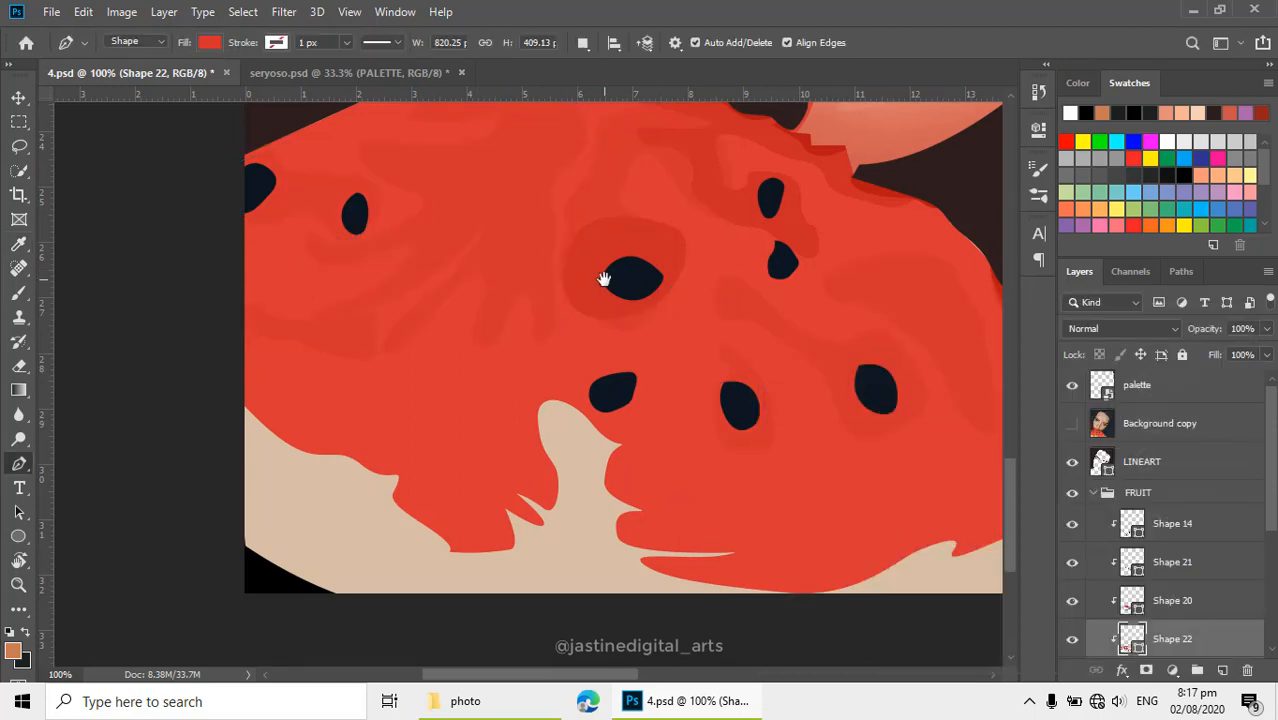
Compare the shaded watermelon with the Background copy reference photo
scroll(604, 281, down, 1)
scroll(600, 285, down, 1)
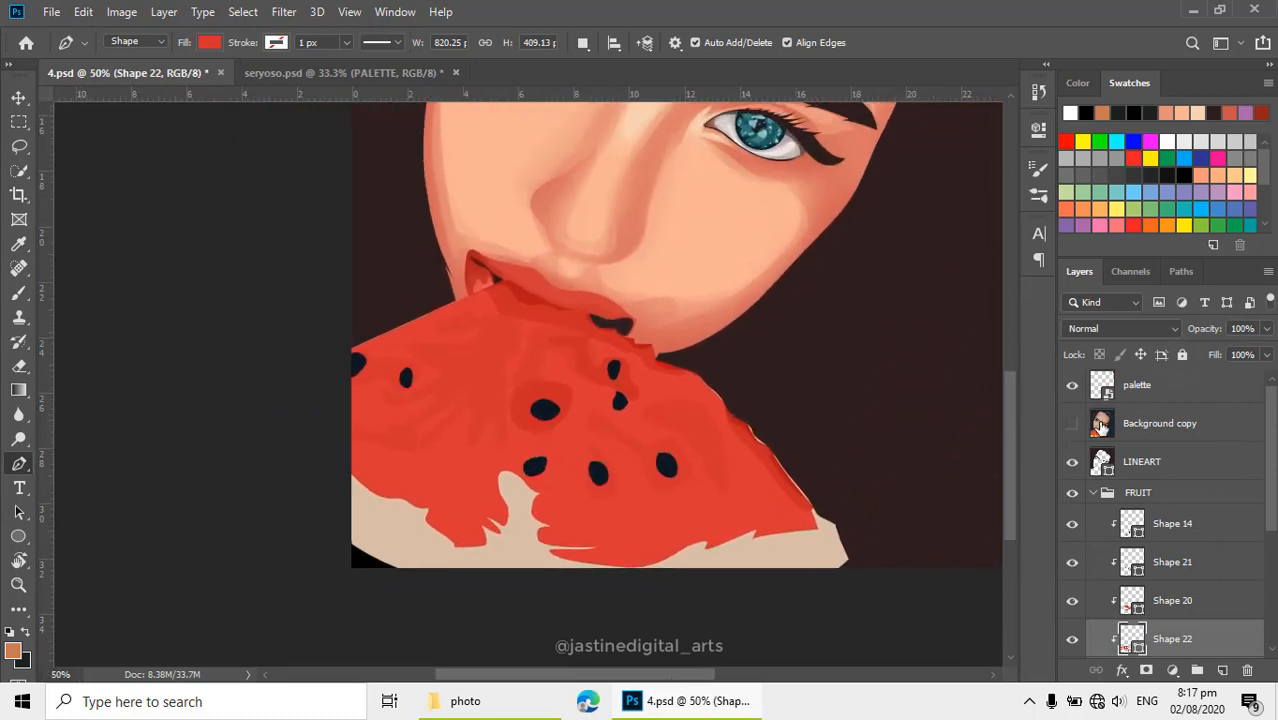
click(1073, 427)
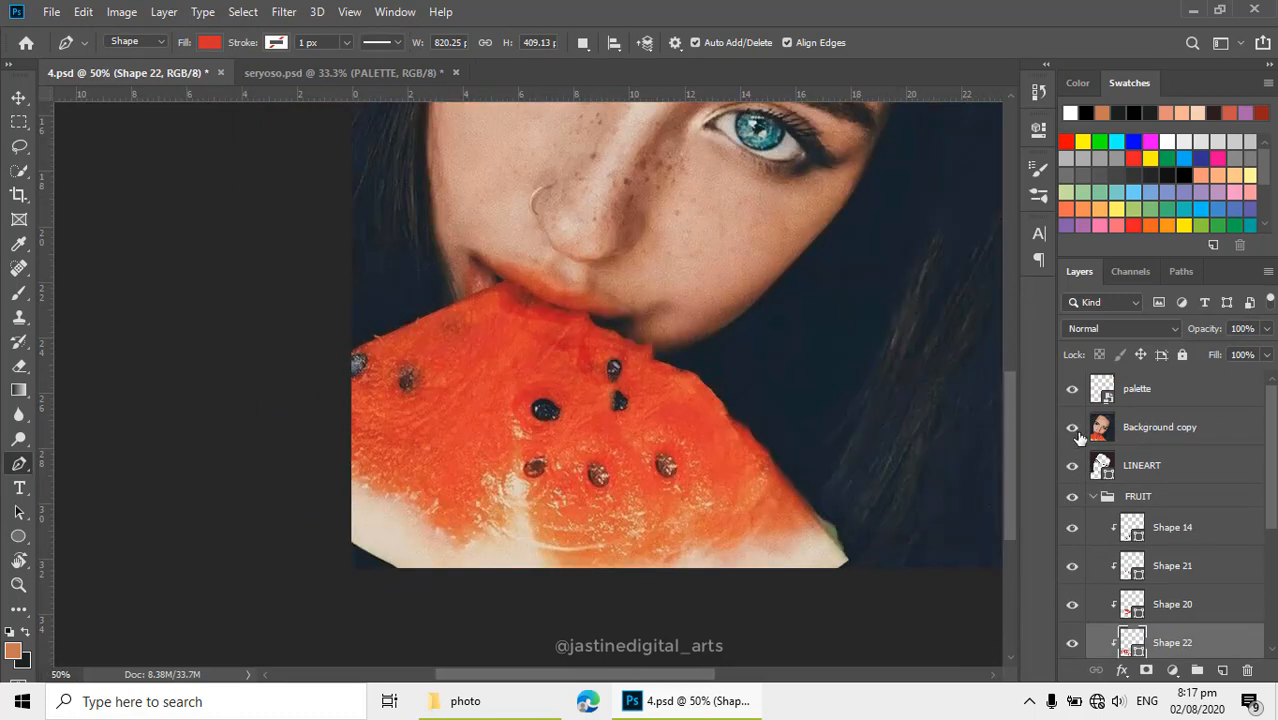
click(1073, 427)
scroll(547, 443, up, 1)
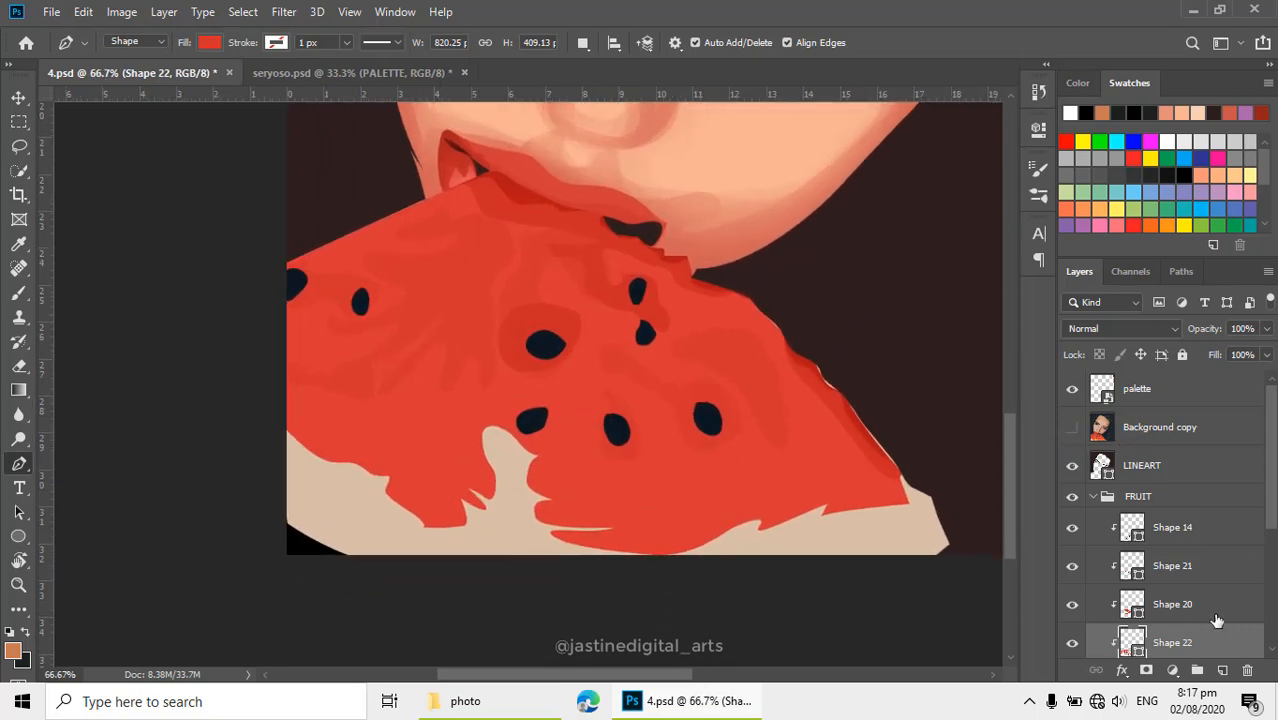
With the reference shown, draw a small pointed streak about 60 by 37 px beside the second seed, on a new layer above Shape 14
click(1148, 566)
click(1122, 530)
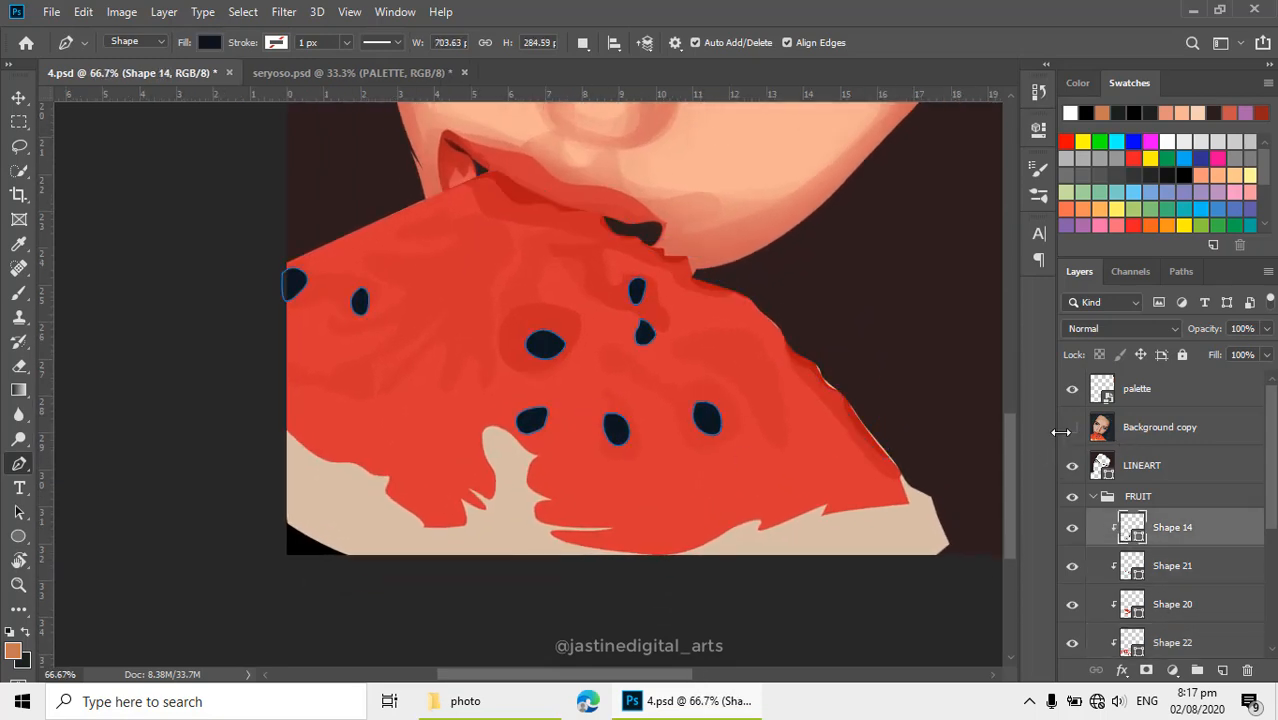
click(1073, 427)
scroll(409, 472, up, 1)
drag(522, 357, 585, 374)
drag(546, 312, 567, 373)
click(573, 357)
click(579, 383)
click(549, 387)
click(528, 390)
click(573, 358)
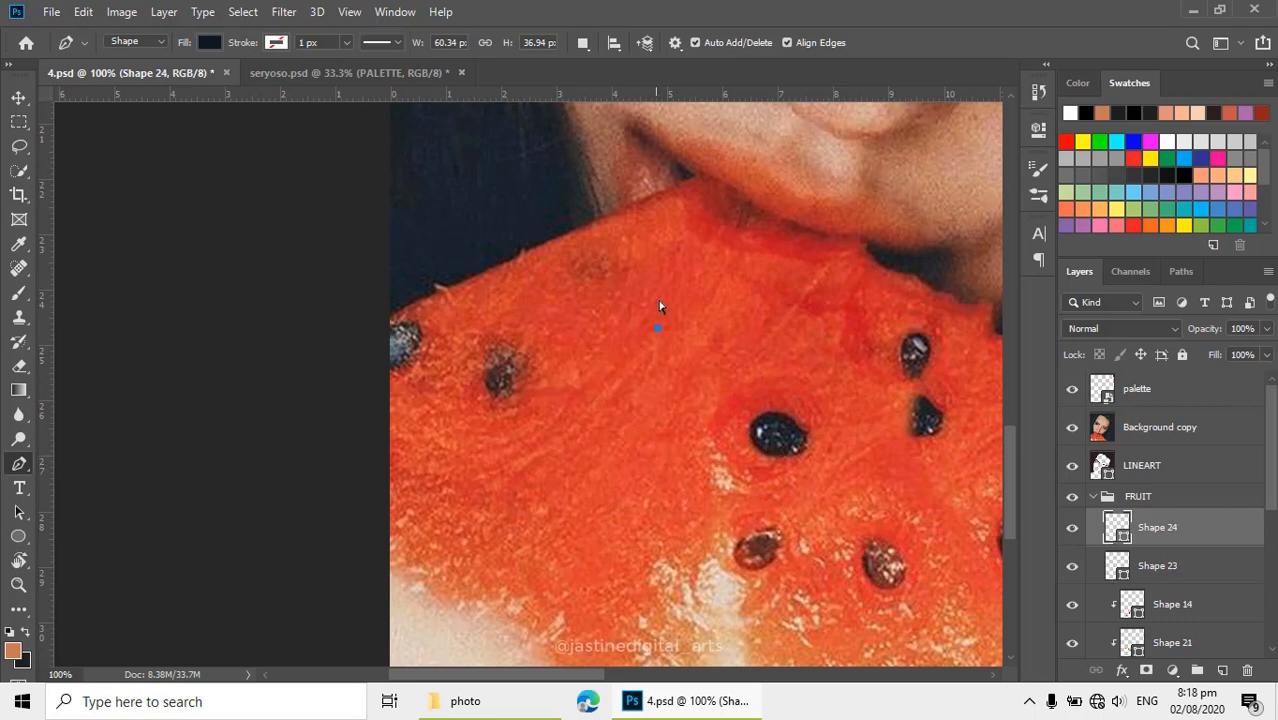
Using Combine Shapes, add a slender diagonal streak below the small pointed one on the left flesh
click(582, 42)
click(606, 82)
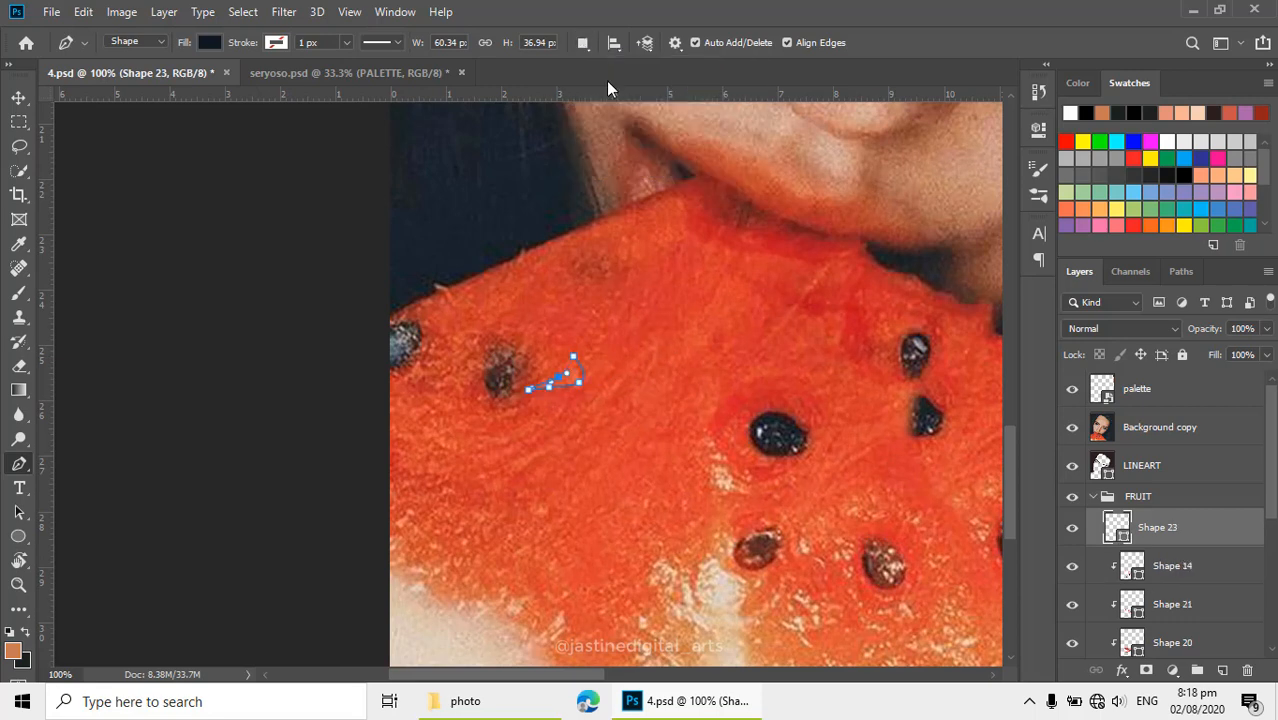
click(582, 42)
click(609, 85)
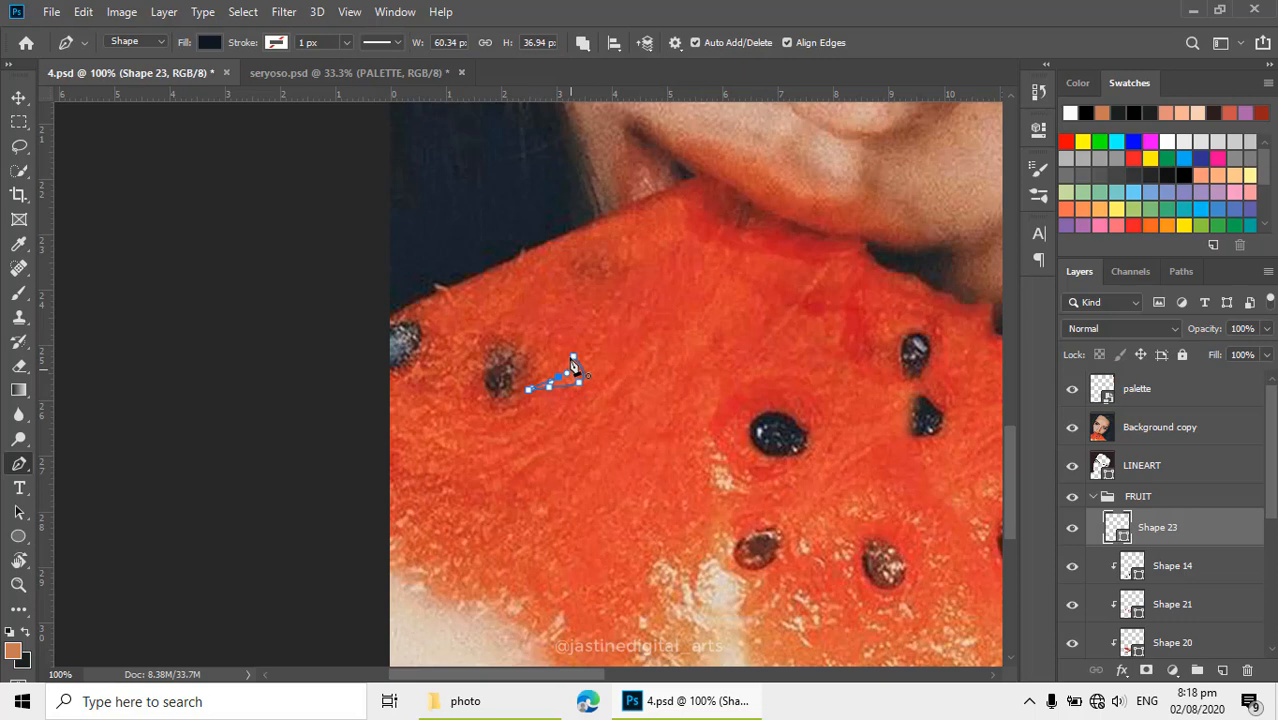
click(632, 364)
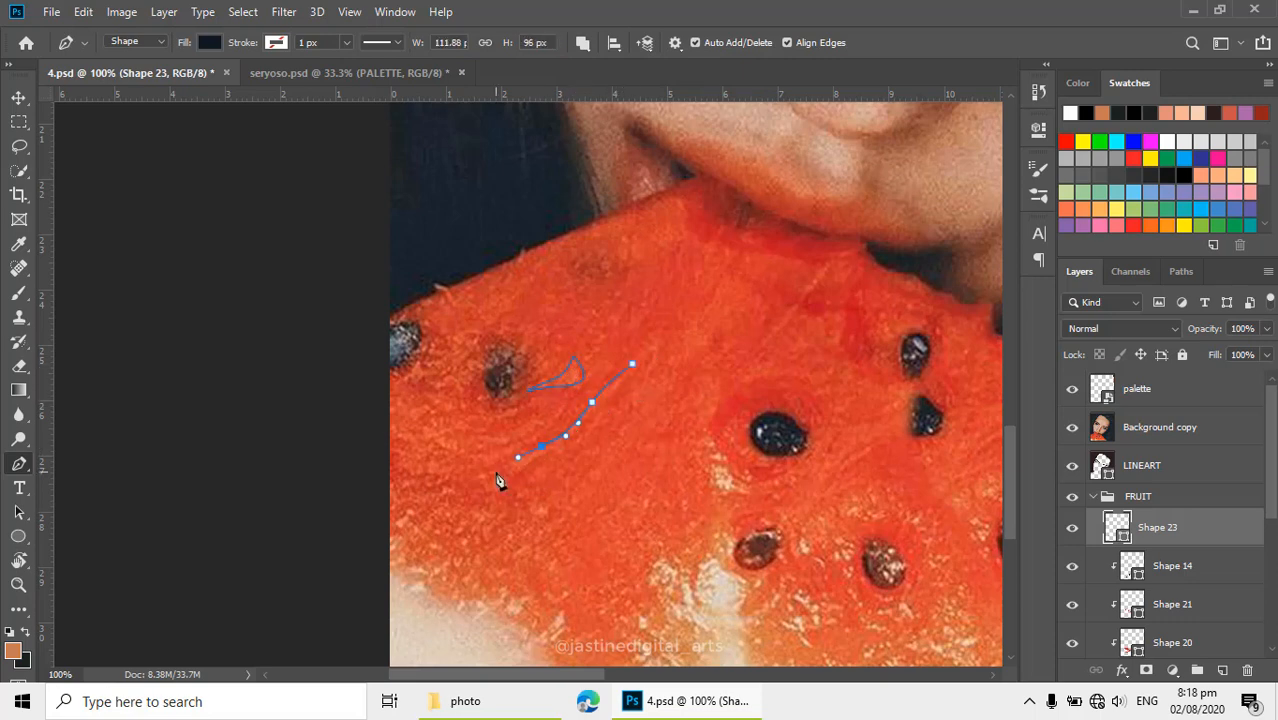
drag(496, 471, 529, 466)
drag(608, 407, 617, 395)
Add a long wavy outline along the slice's upper-left edge, with one lobe hanging down and a point reaching right
drag(791, 364, 650, 340)
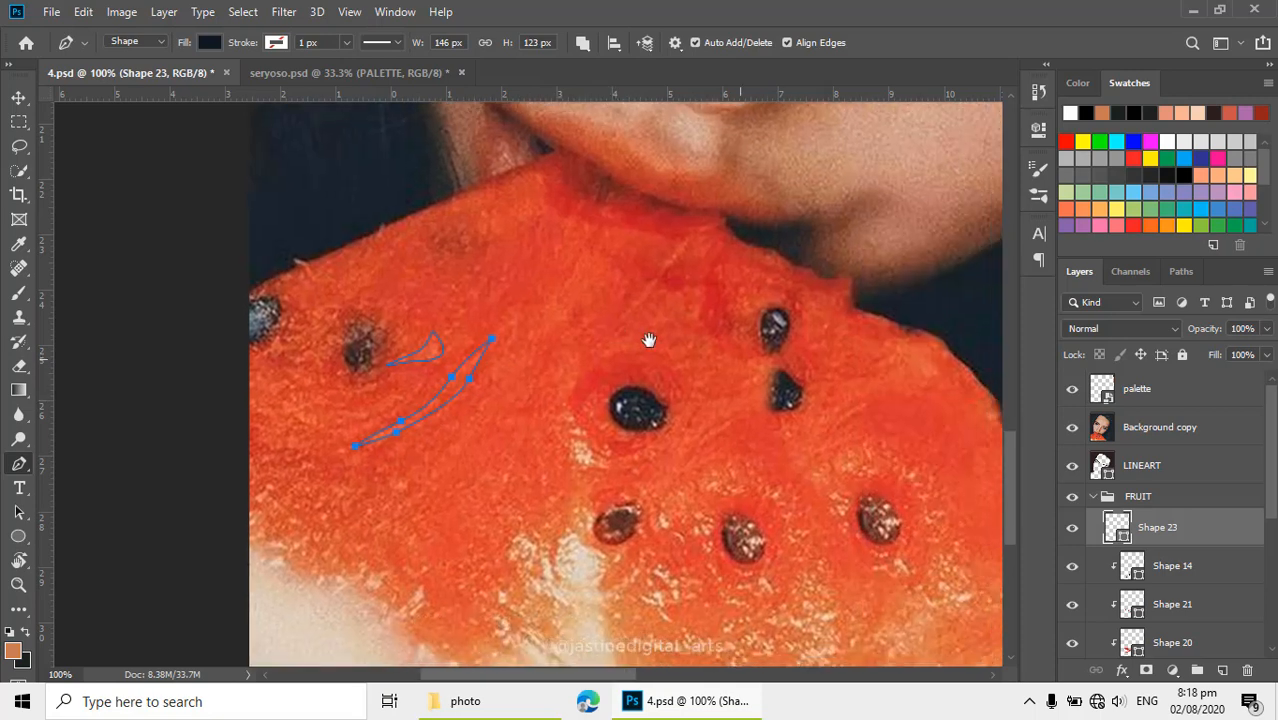
click(378, 237)
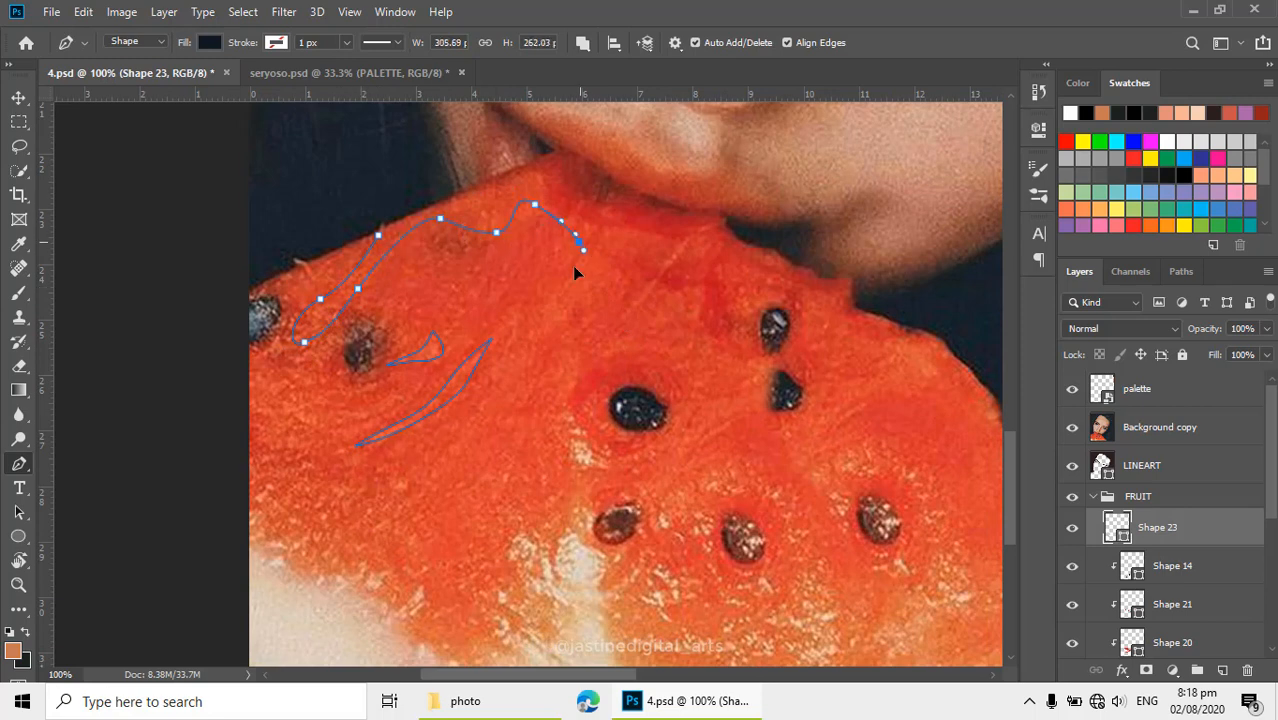
drag(554, 313, 579, 325)
drag(613, 263, 699, 243)
drag(569, 212, 558, 198)
click(452, 195)
click(382, 232)
click(378, 235)
Start a large lower band left of the central seed, tracing down, past the left canvas edge and back along the rind
drag(502, 396, 456, 326)
click(516, 300)
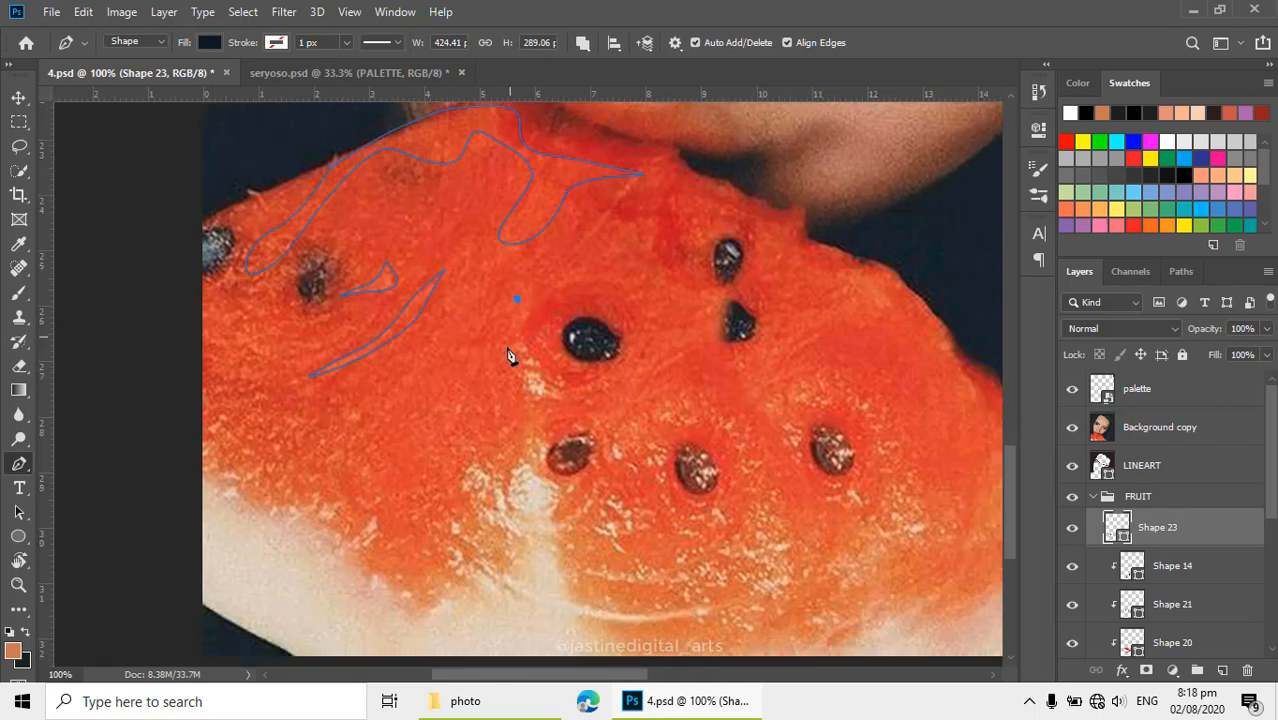
drag(493, 452, 467, 437)
drag(372, 428, 378, 397)
drag(185, 394, 186, 394)
drag(172, 423, 177, 459)
drag(245, 496, 335, 528)
drag(353, 540, 365, 533)
Continue the lower band's path in jagged curves up and around the pale notch in the rind
drag(414, 594, 461, 611)
drag(485, 538, 477, 527)
drag(471, 517, 514, 492)
drag(520, 462, 535, 458)
click(548, 523)
drag(567, 527, 561, 563)
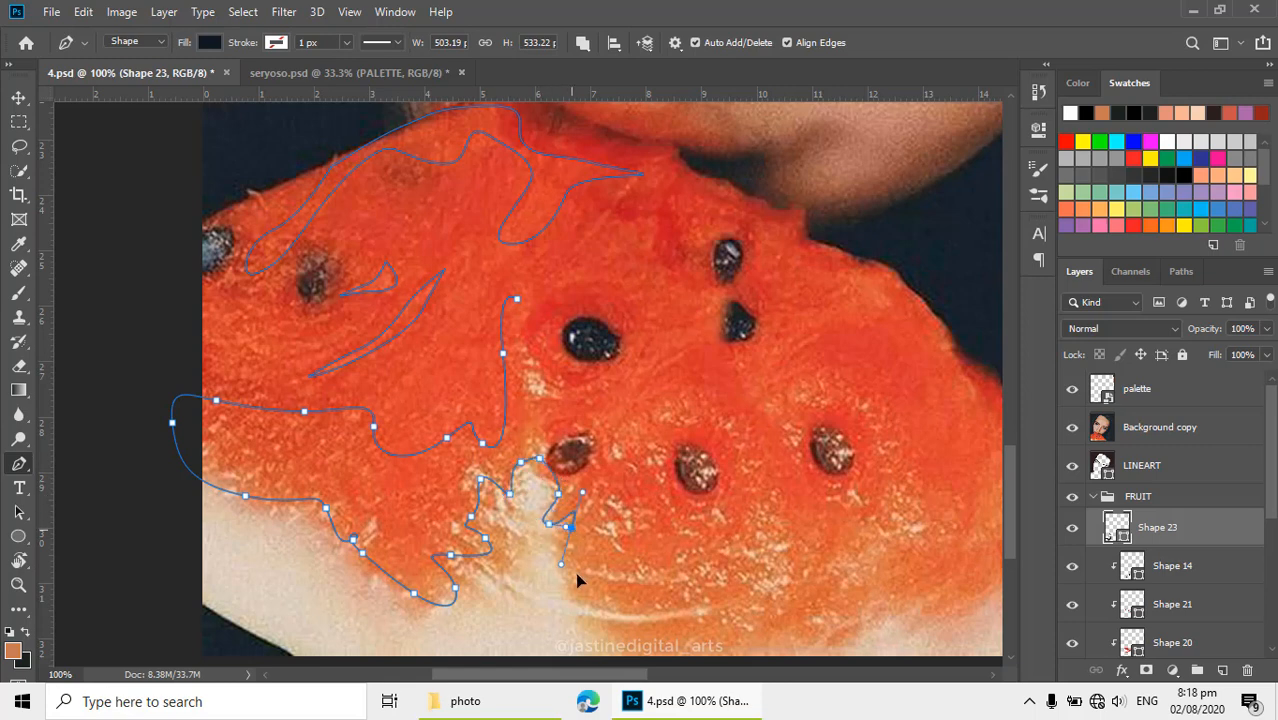
Continue the lower band's path along the boundary between flesh and rind to the slice's lower-right edge
drag(633, 614, 711, 612)
click(729, 614)
drag(613, 626, 610, 652)
drag(669, 650, 859, 597)
drag(860, 597, 715, 588)
click(766, 597)
click(826, 601)
click(866, 557)
click(904, 594)
click(932, 585)
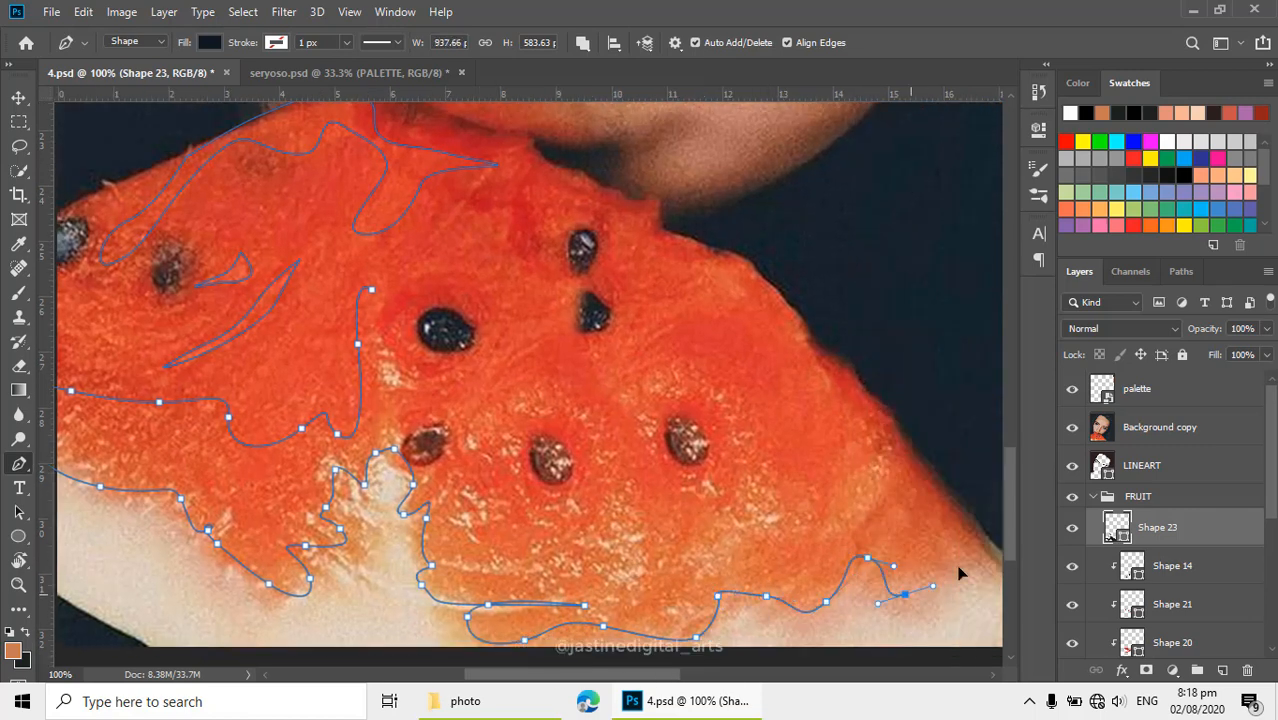
drag(958, 566, 970, 545)
click(975, 532)
Trace the lower band's wavy upper edge back beneath and around the lower seeds and close the path beside the central seed
click(886, 440)
drag(825, 481, 806, 515)
drag(764, 478, 725, 465)
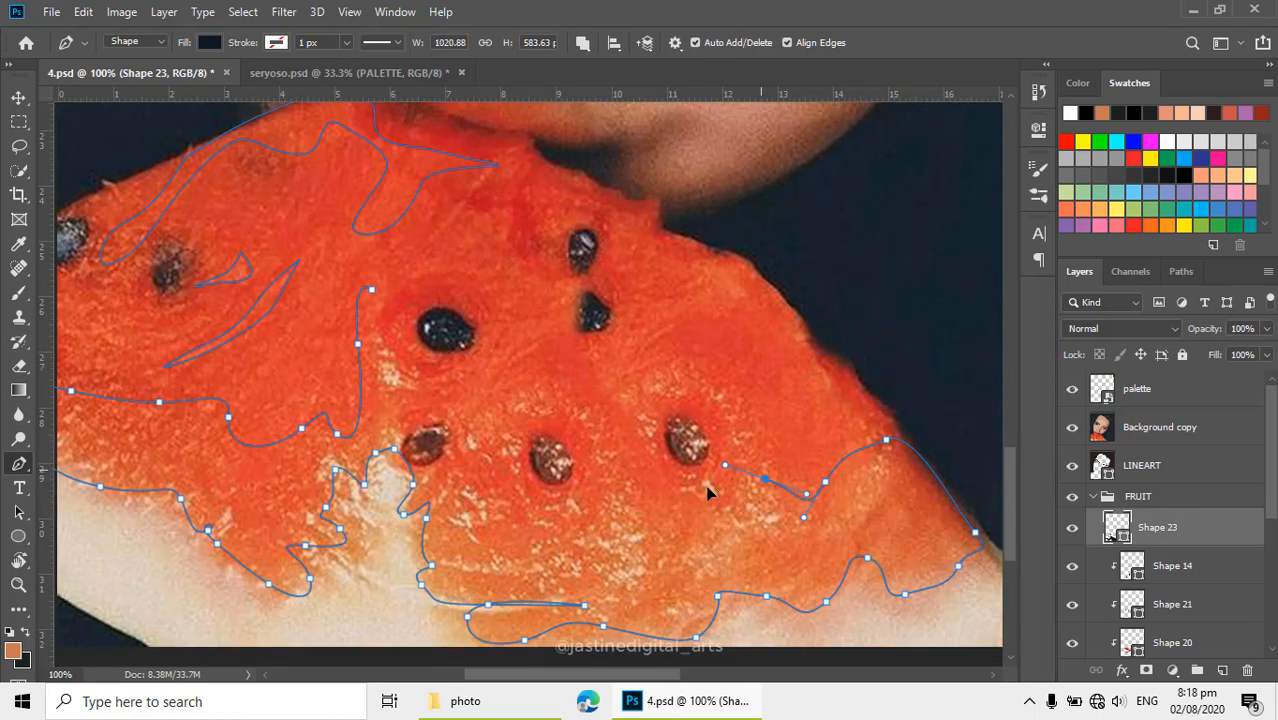
drag(594, 518, 574, 523)
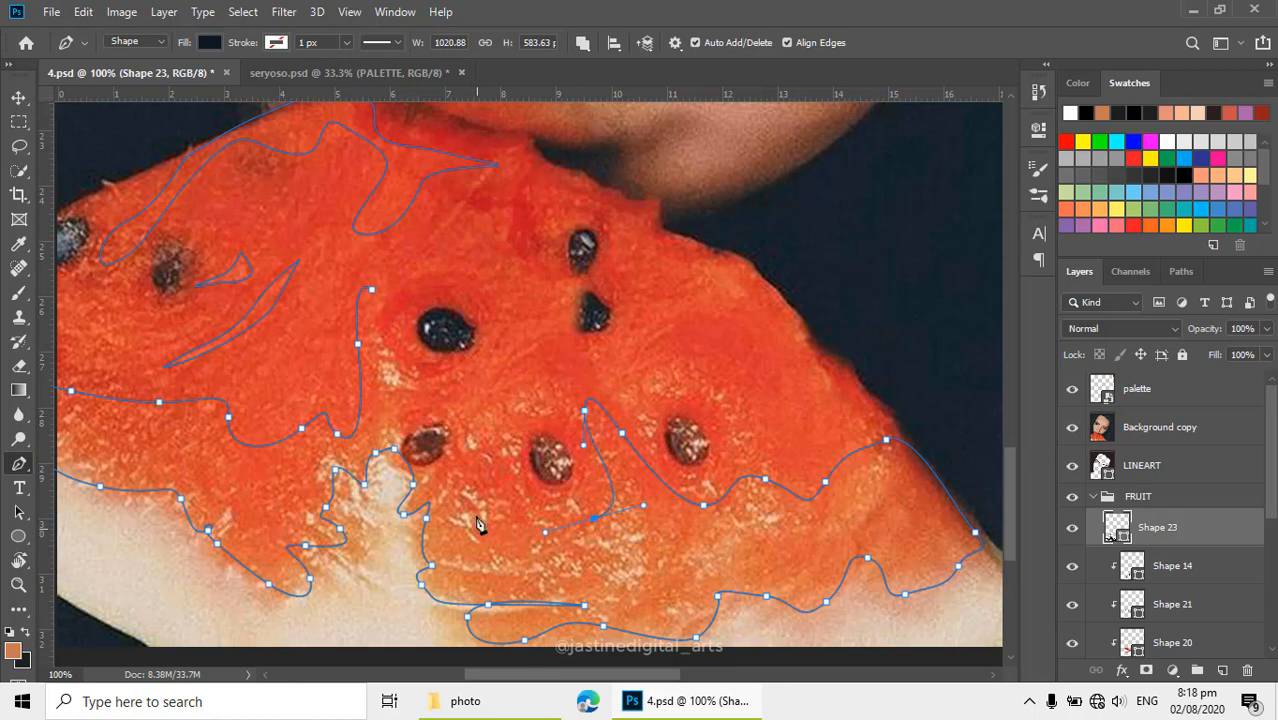
drag(476, 517, 478, 504)
drag(482, 474, 391, 360)
click(461, 469)
click(383, 329)
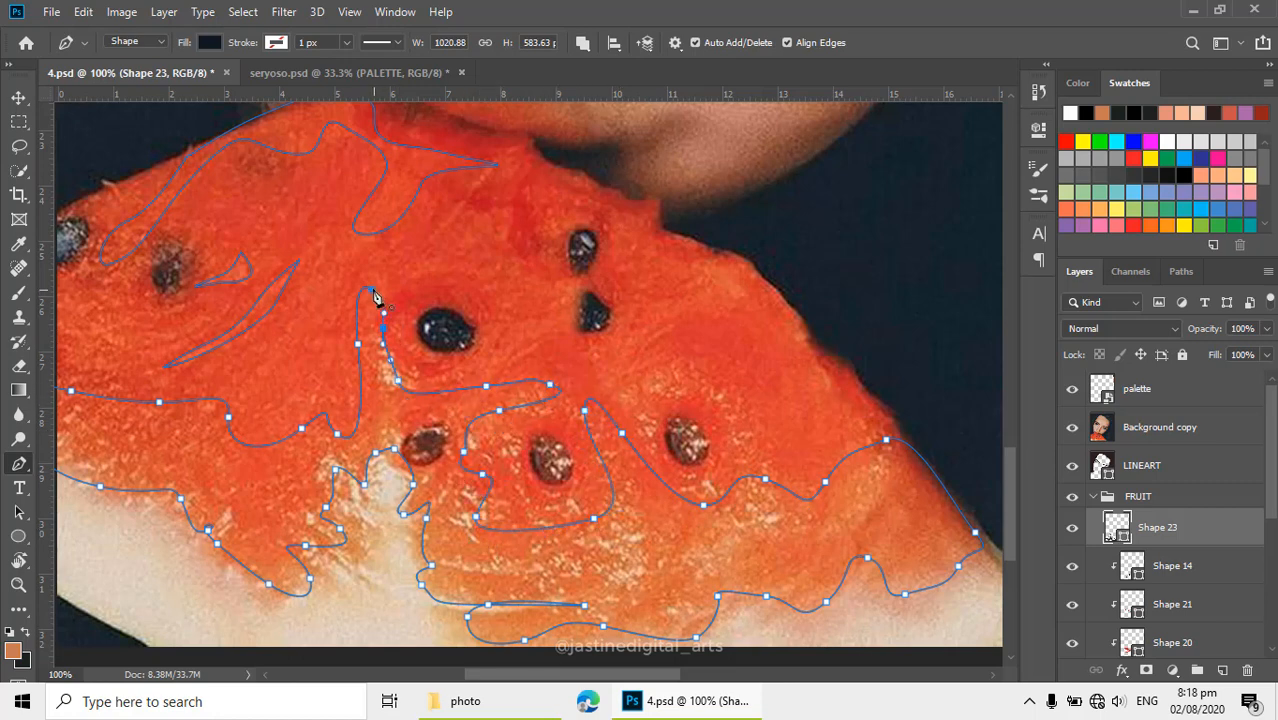
click(372, 290)
Add a closed hooked outline along the slice's upper-right edge, starting beside the upper pair of seeds
drag(552, 308, 532, 378)
click(589, 298)
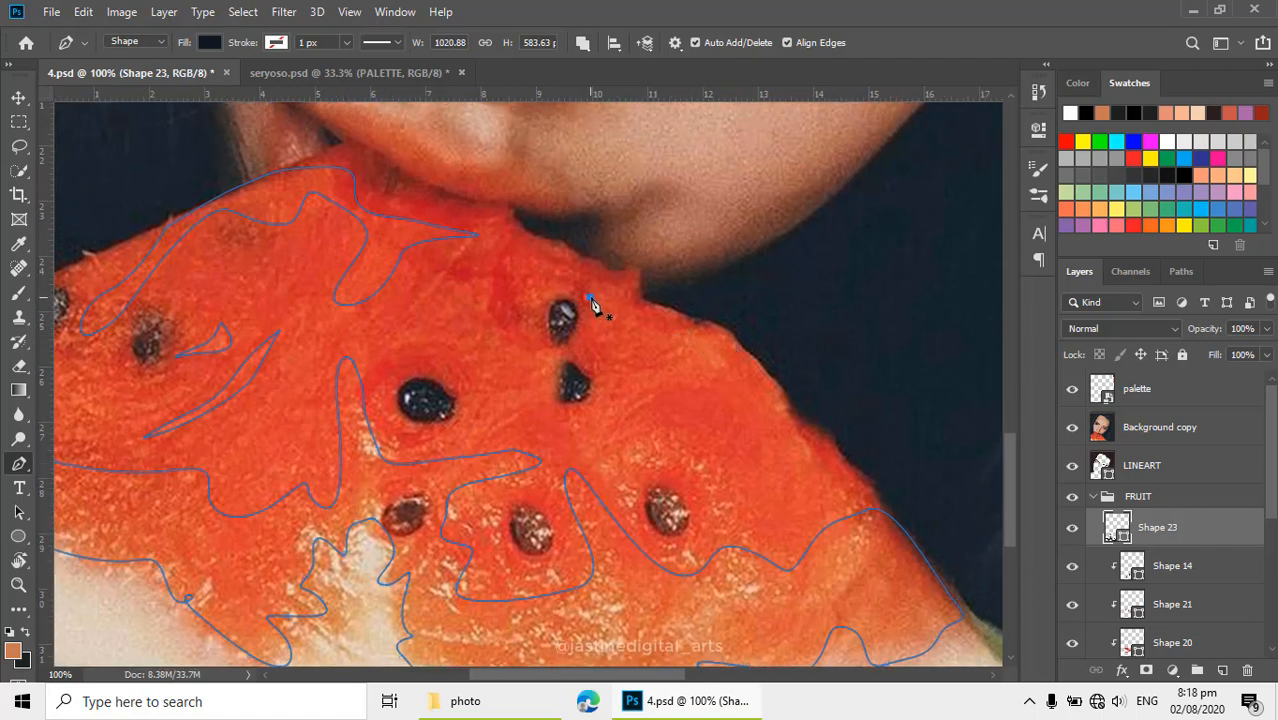
drag(609, 430, 652, 416)
drag(750, 354, 716, 334)
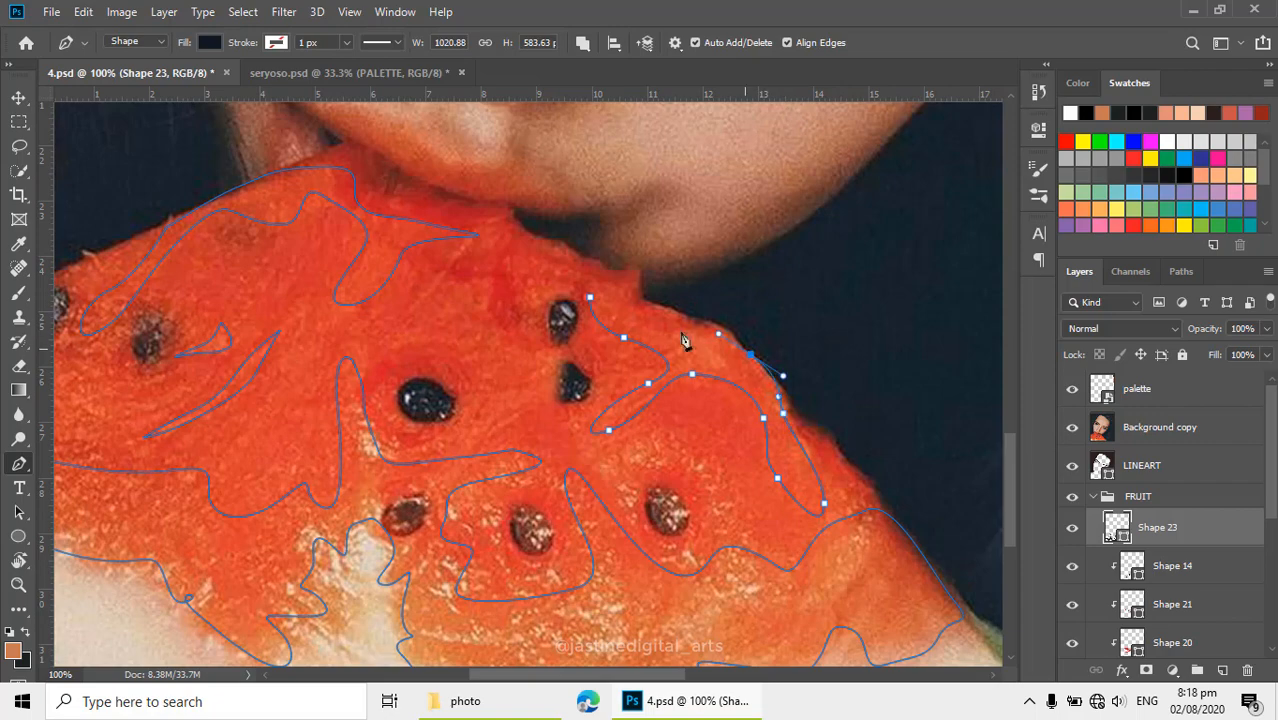
click(691, 330)
drag(624, 308, 608, 297)
click(590, 297)
Add a closed shape with jagged streaks reaching in from the left canvas edge below the seeds, and hide the reference photo
drag(481, 346, 667, 391)
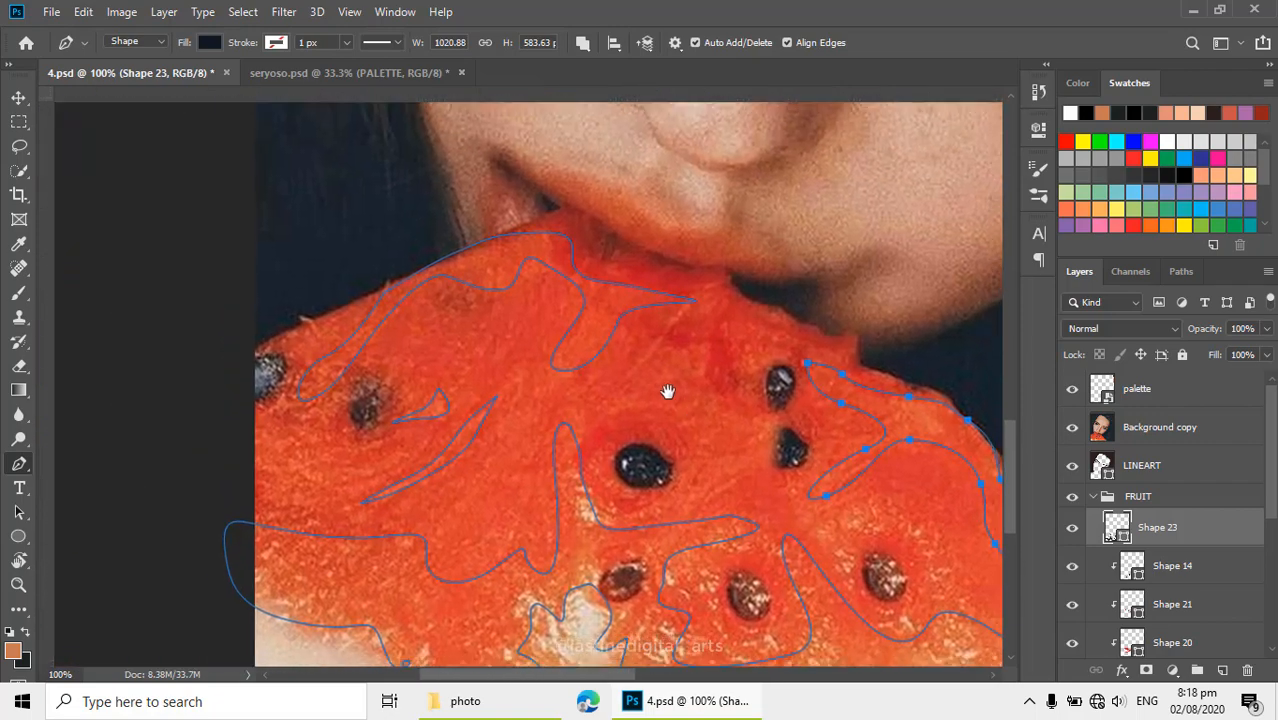
alt+click(610, 390)
ctrl+click(365, 381)
click(432, 374)
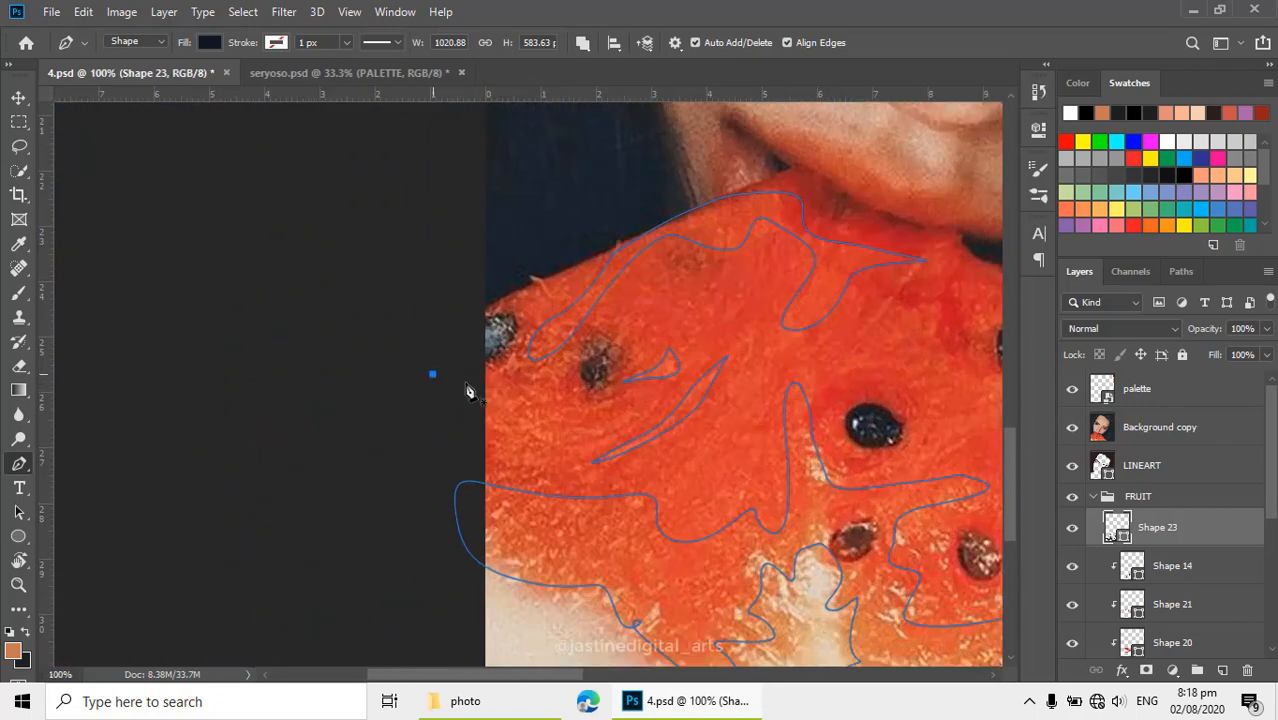
drag(520, 370, 555, 371)
click(485, 388)
click(496, 401)
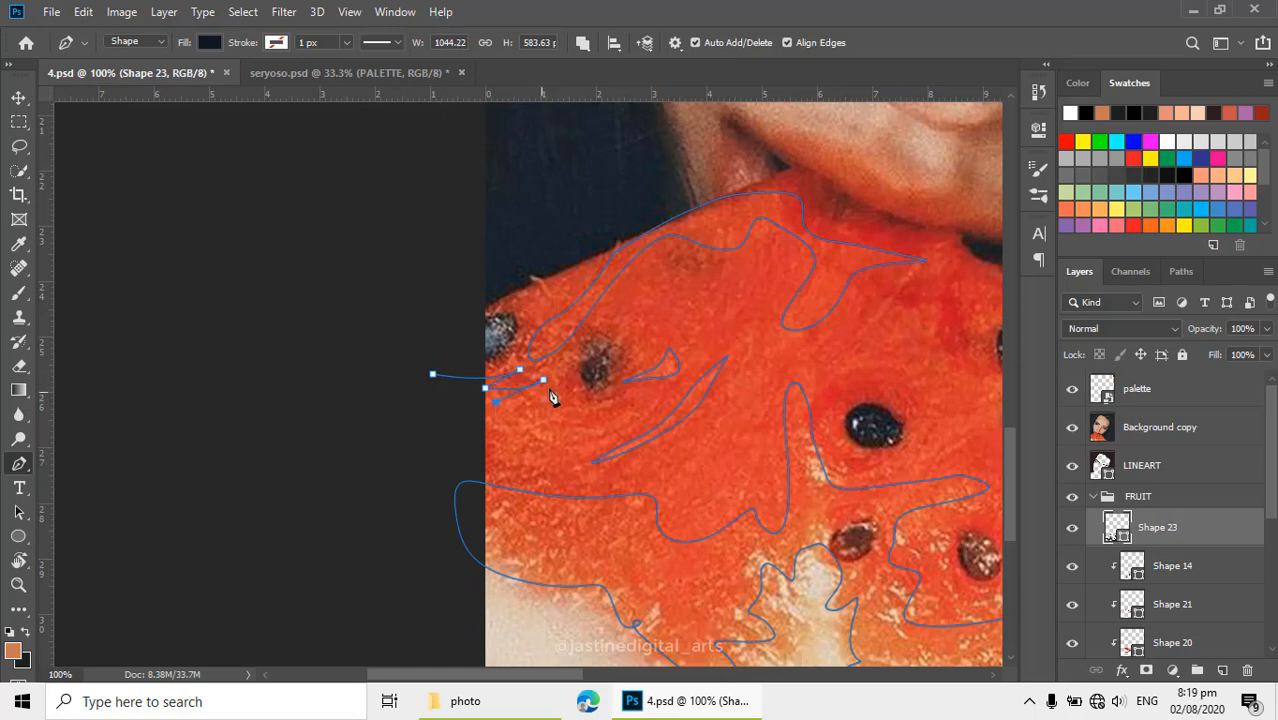
click(504, 411)
drag(616, 417, 652, 404)
click(428, 435)
click(432, 375)
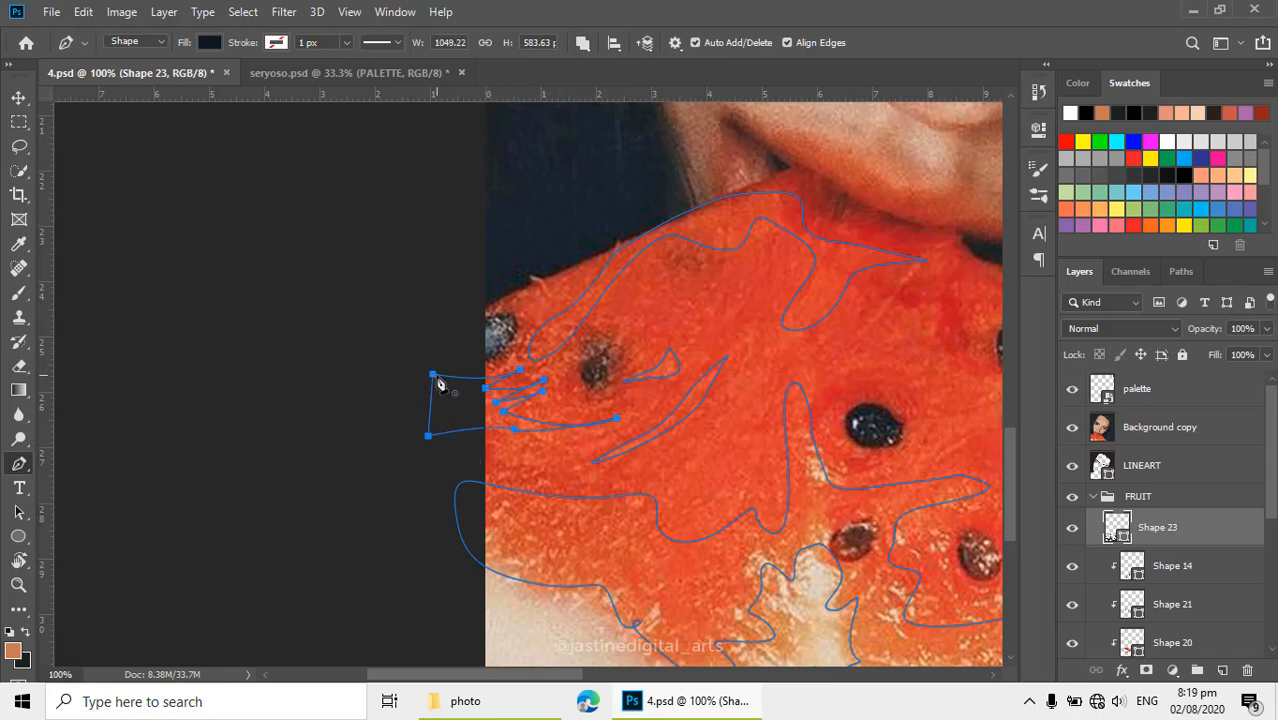
click(1072, 427)
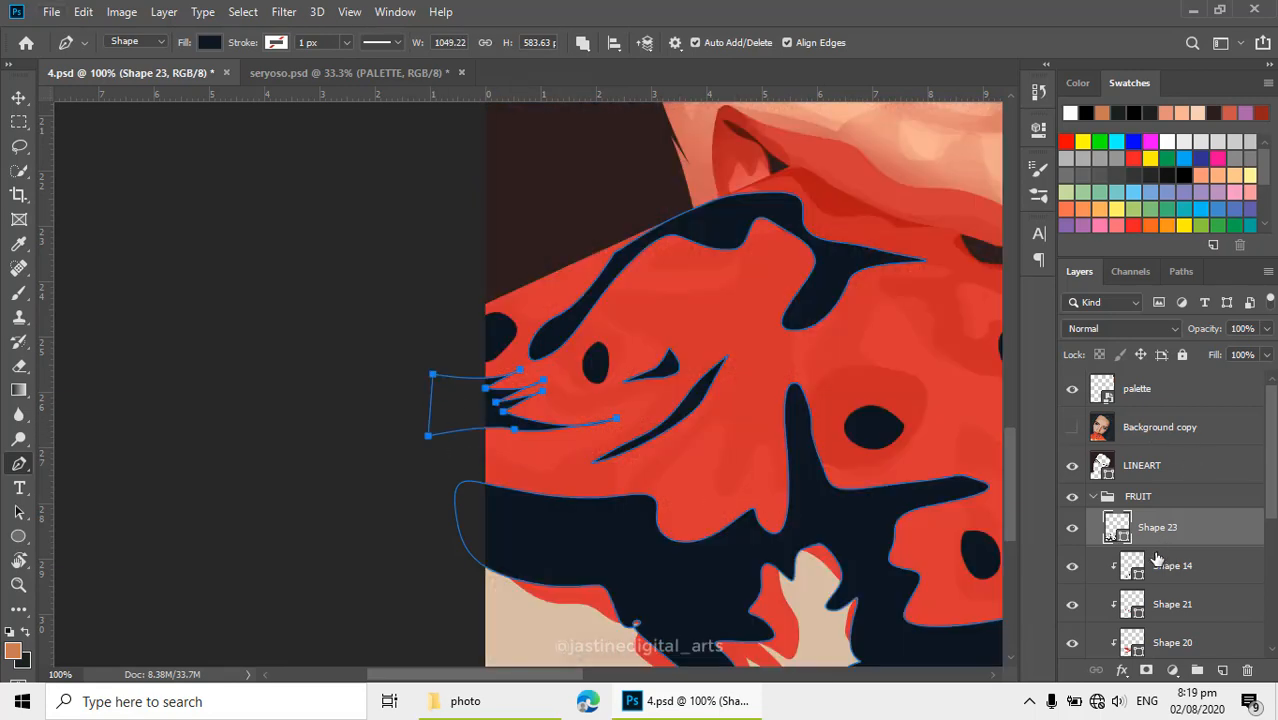
Clip the Shape 23 layer to the fruit shading and fill it with orange #e0613e sampled from the reference photo's flesh
alt+click(1140, 500)
click(1072, 427)
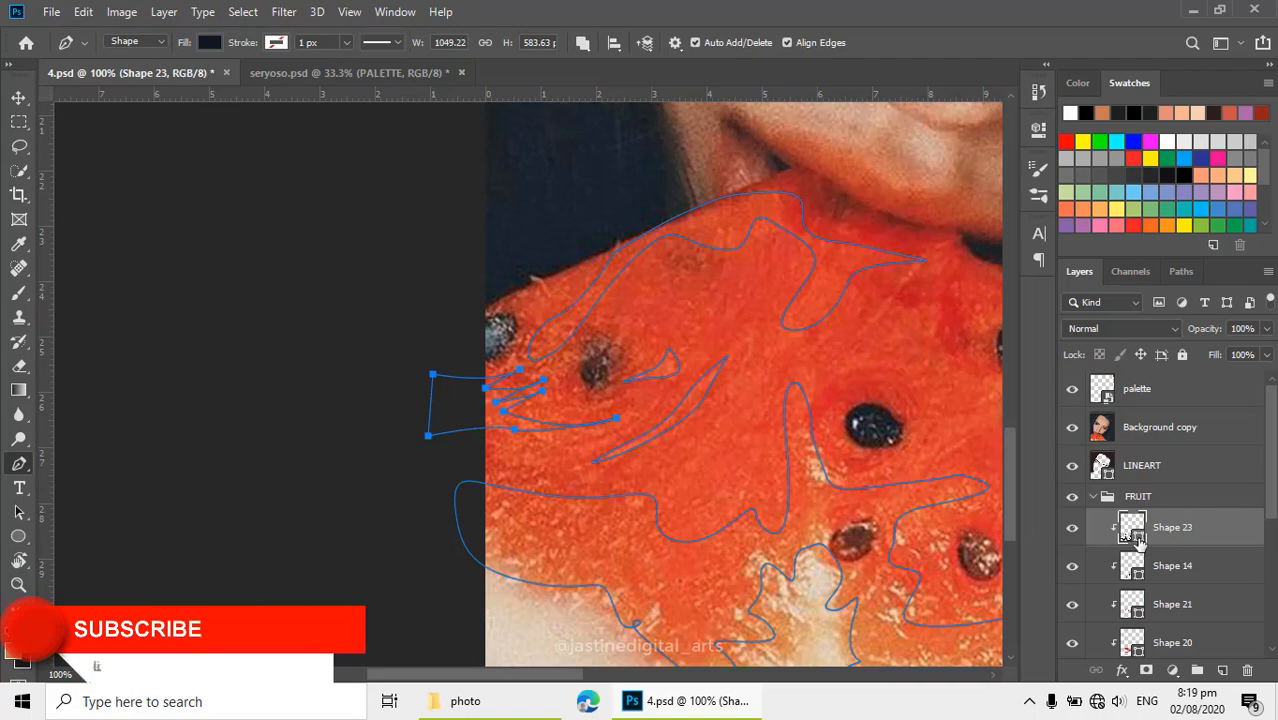
key(i)
click(690, 625)
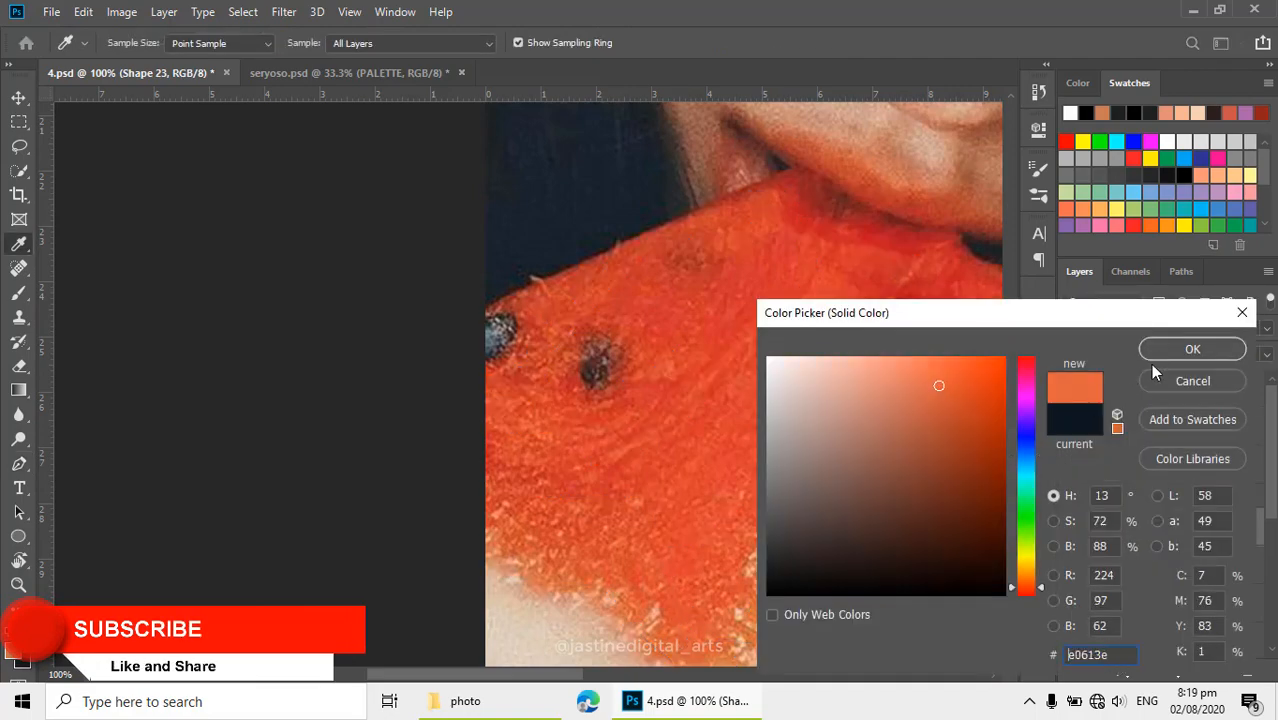
key(Return)
Reduce the orange Shape 23 layer's opacity to 30%
alt+click(830, 449)
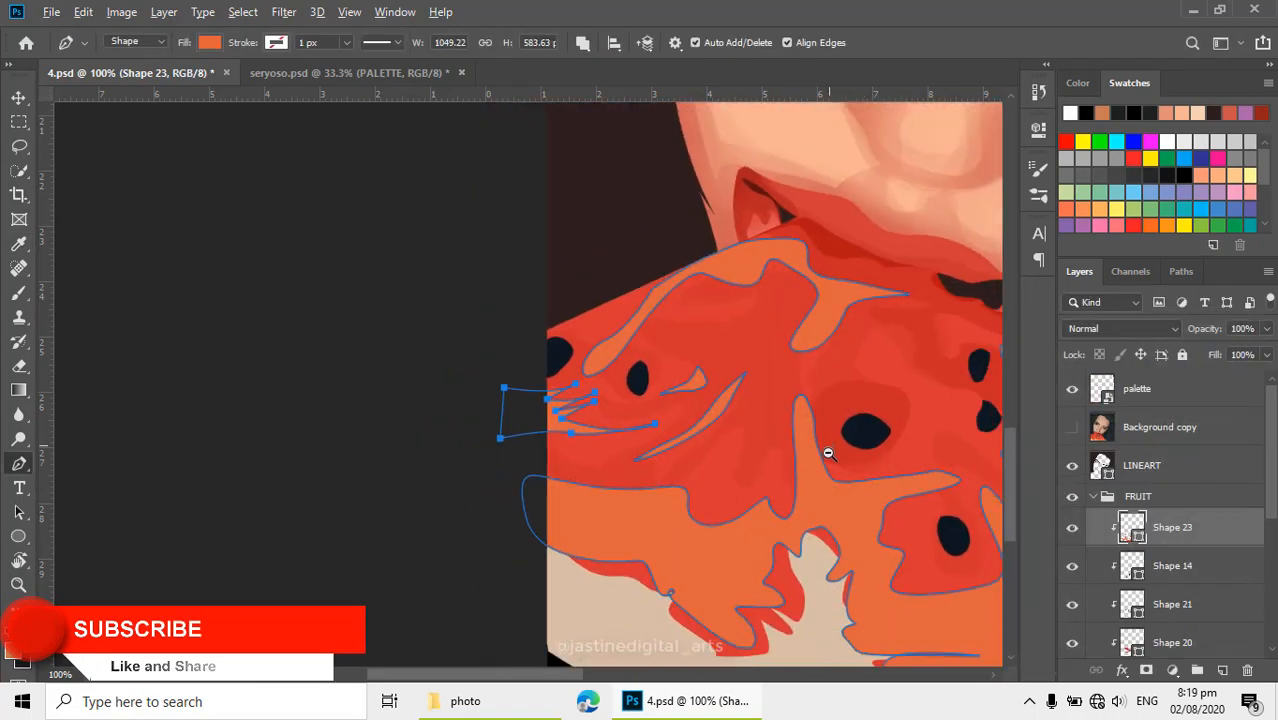
drag(836, 458, 693, 450)
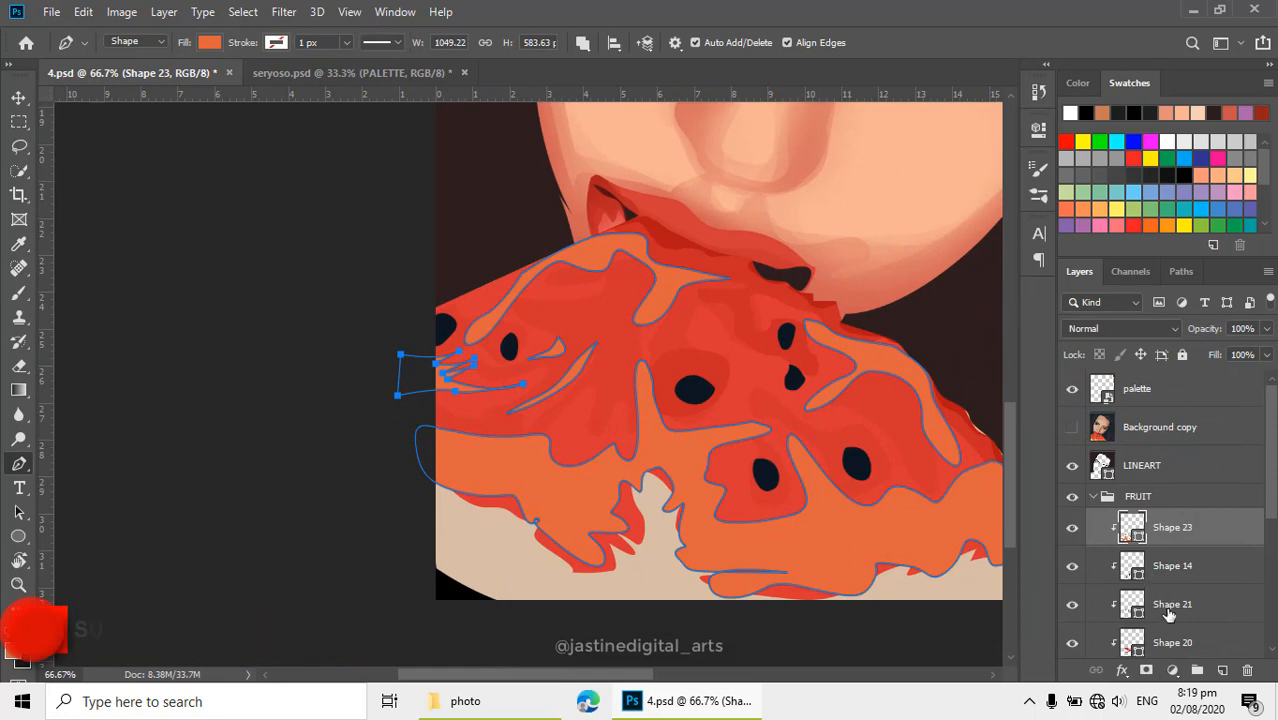
key(3)
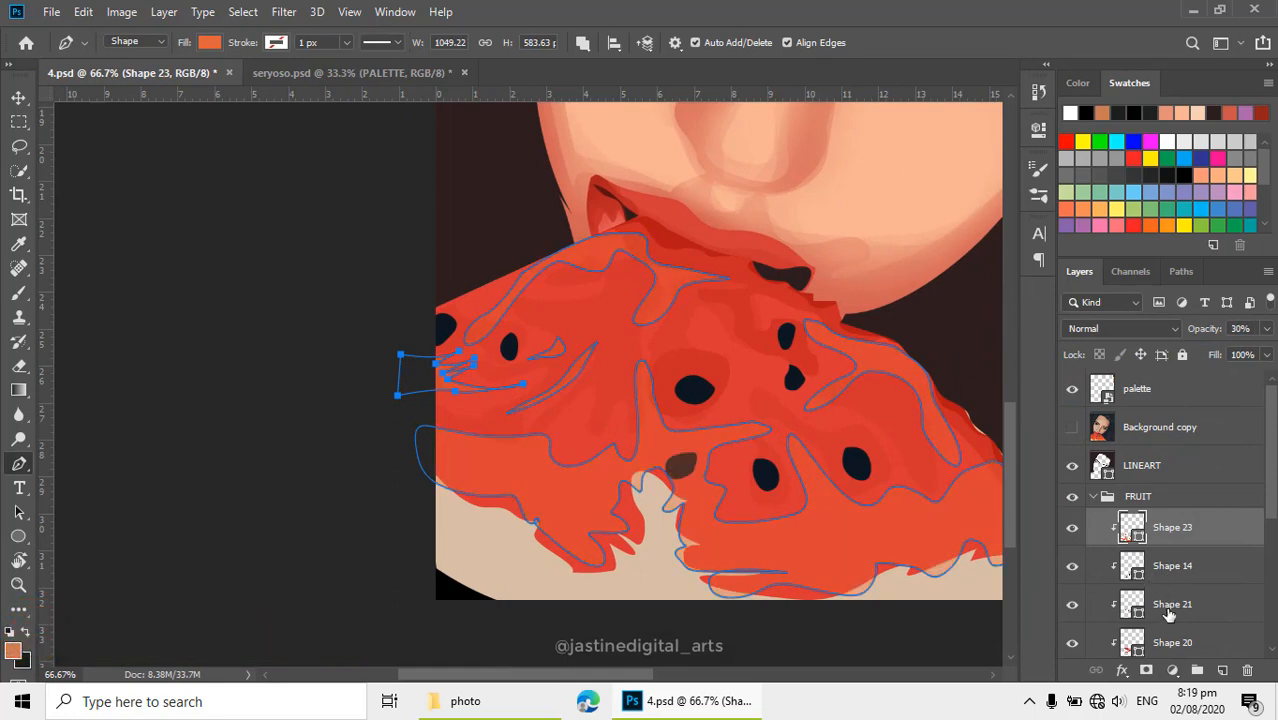
key(5)
Add a layer mask to Shape 23 and softly erase the orange shading's edges across the slice with a 100 px eraser
click(1147, 670)
key(e)
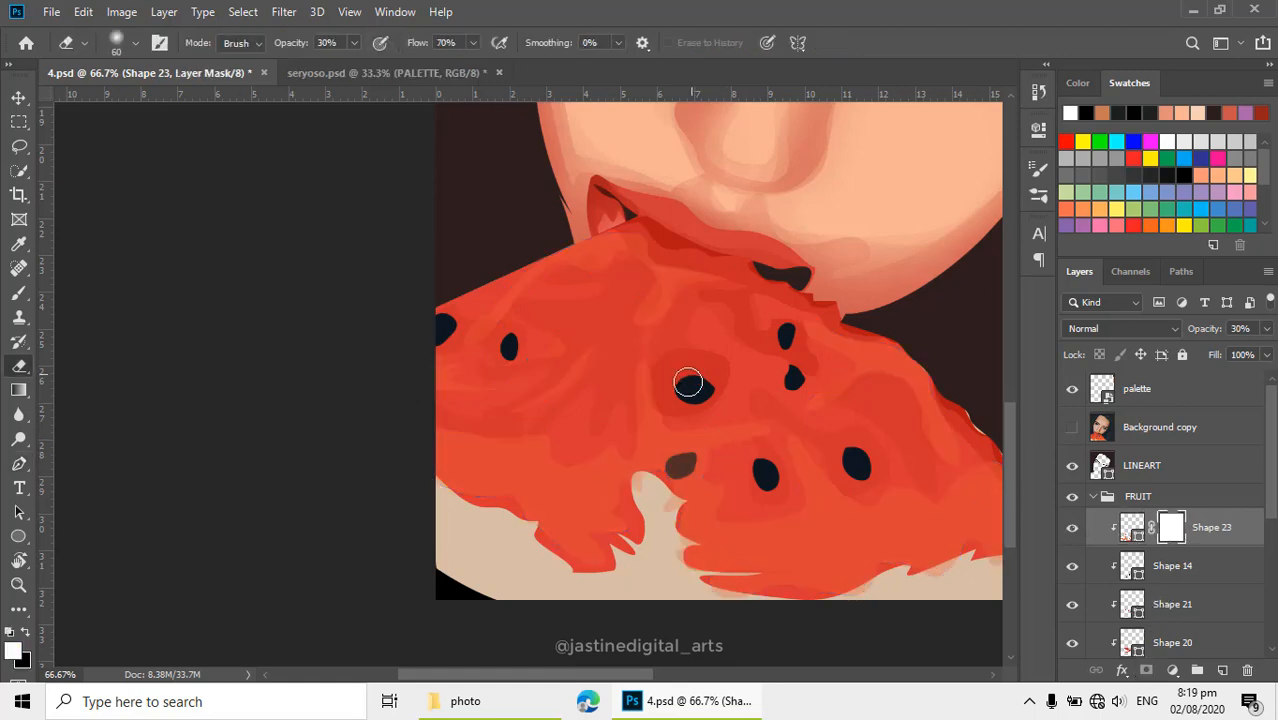
key(bracketright)
key(bracketright)
key(bracketright)
key(bracketright)
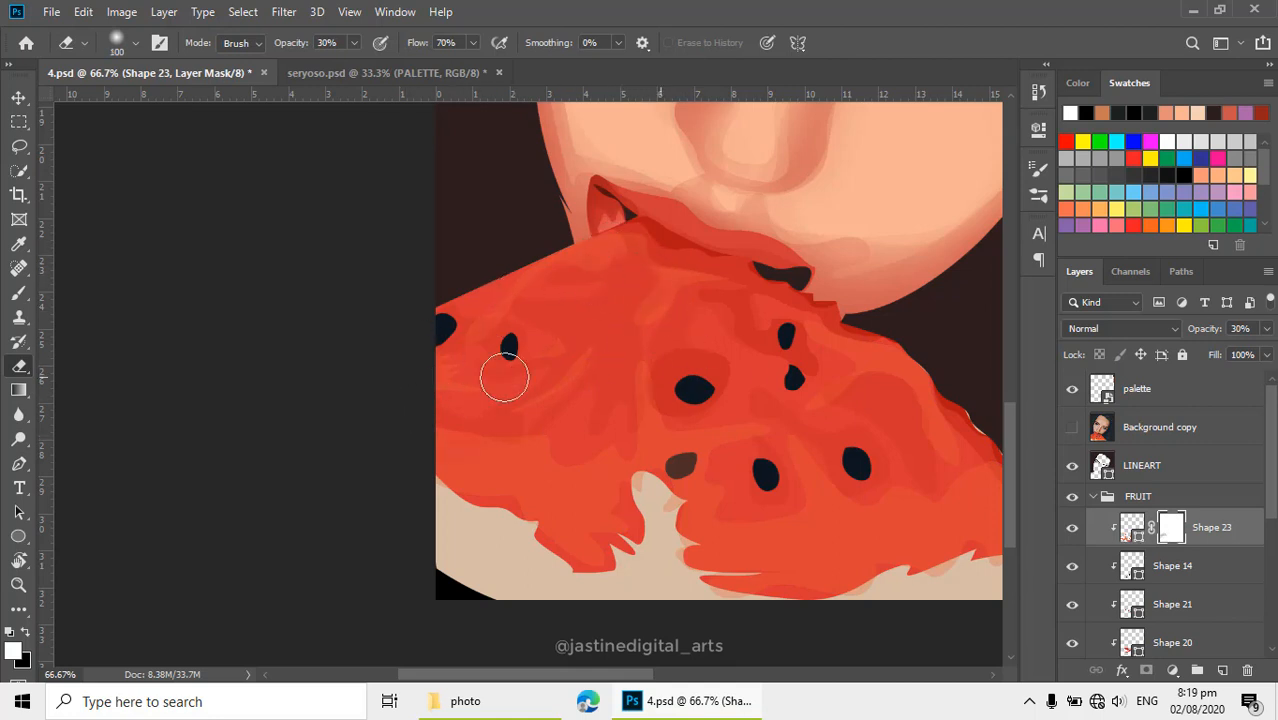
drag(938, 494, 758, 575)
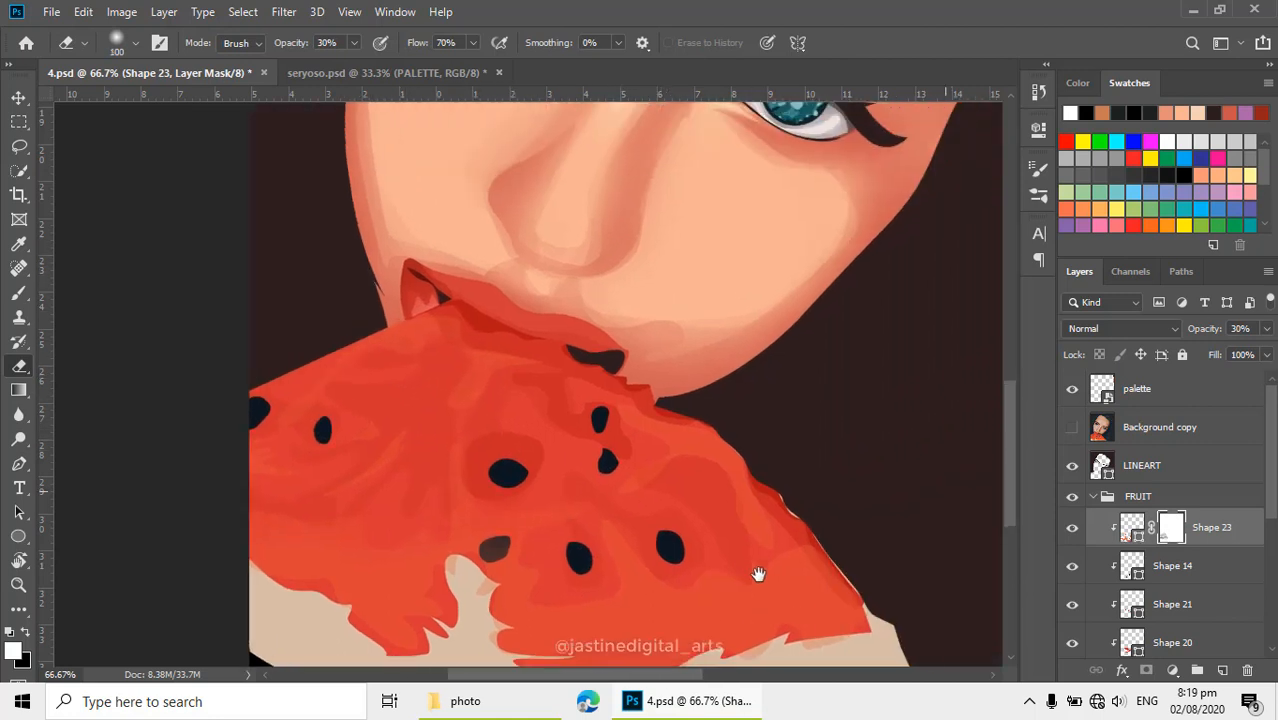
mouse_move(665, 448)
mouse_down()
mouse_move(727, 456)
mouse_move(816, 574)
mouse_move(712, 639)
mouse_up()
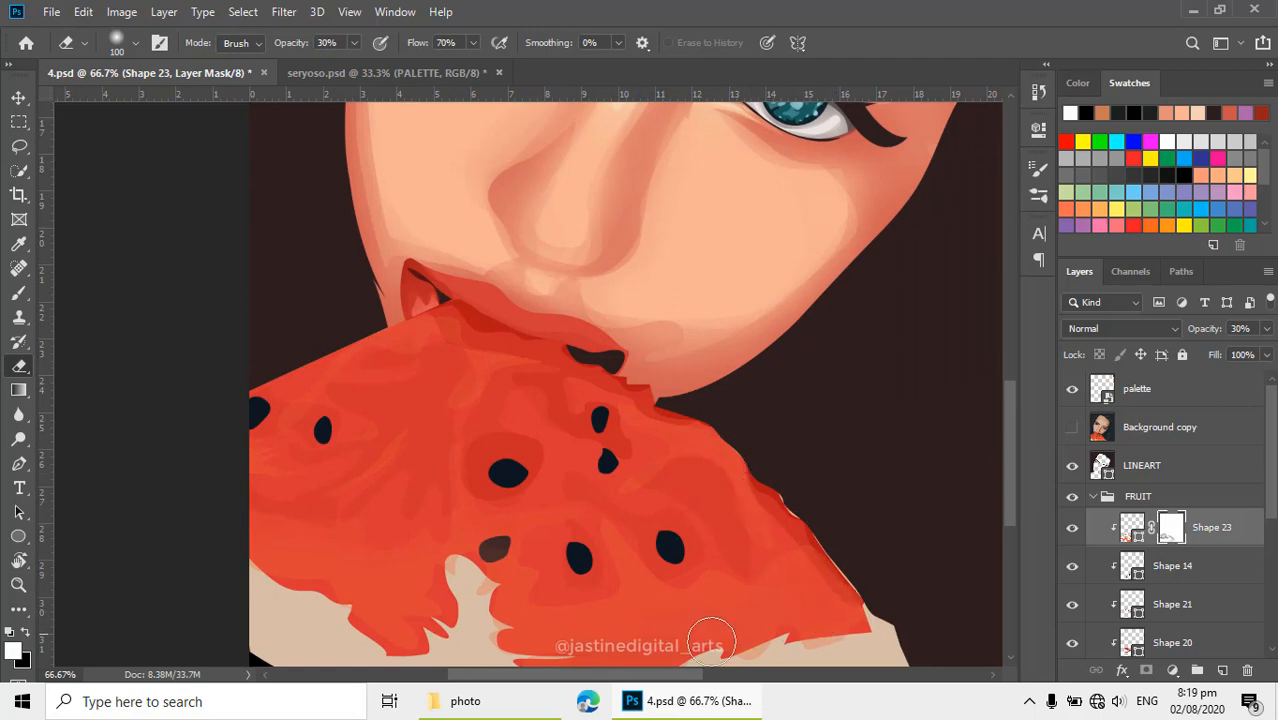
scroll(486, 597, down, 3)
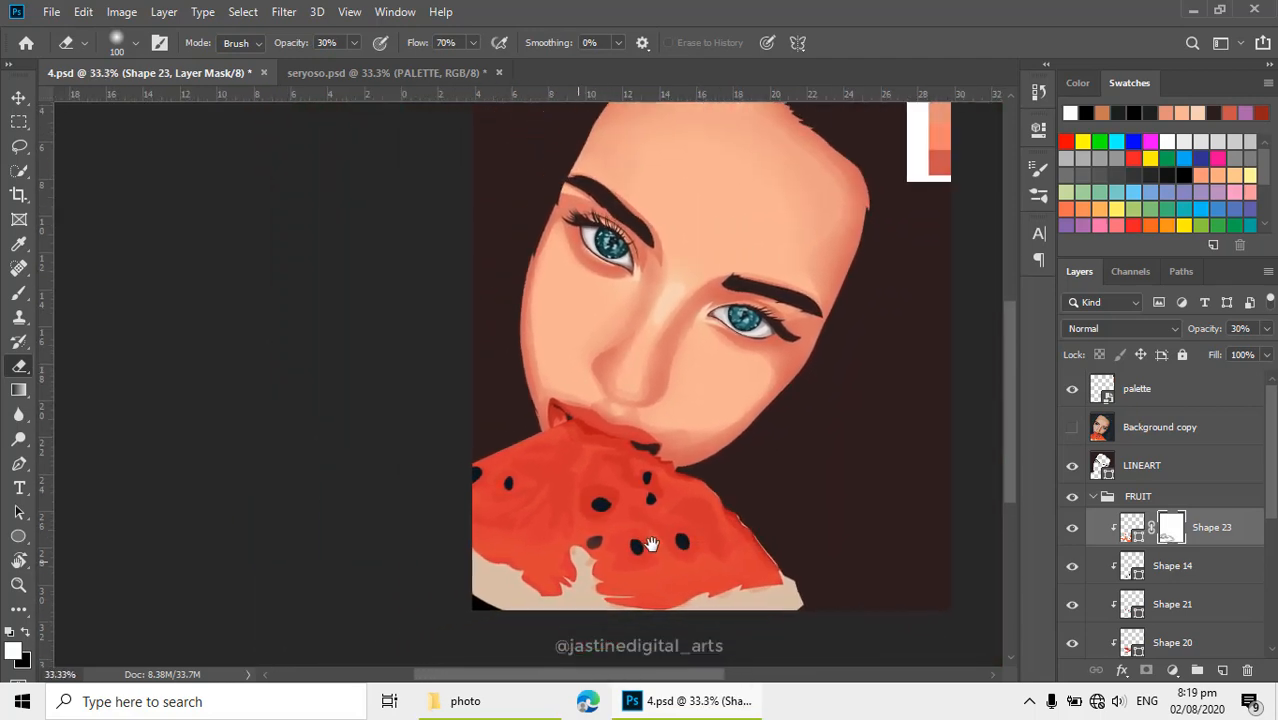
Try softly erasing on a layer mask added to the seed layer Shape 14, and delete that mask
click(1157, 577)
click(1146, 670)
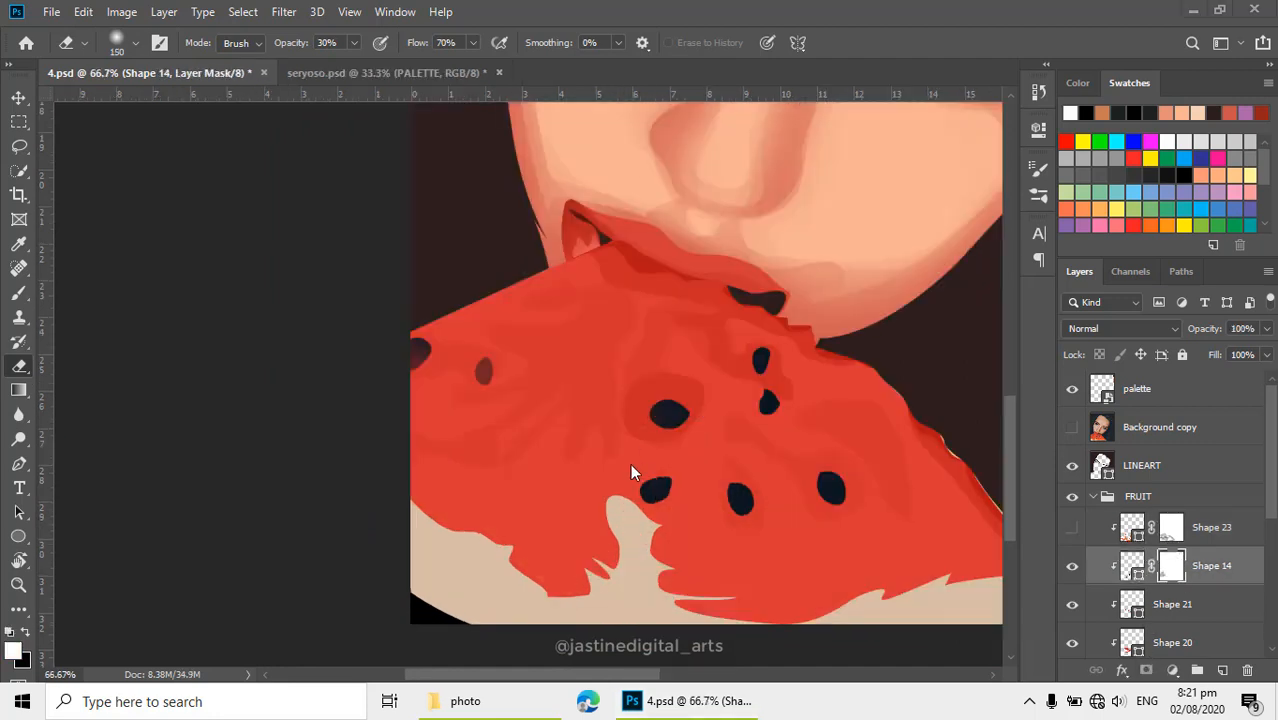
click(1072, 528)
click(1072, 528)
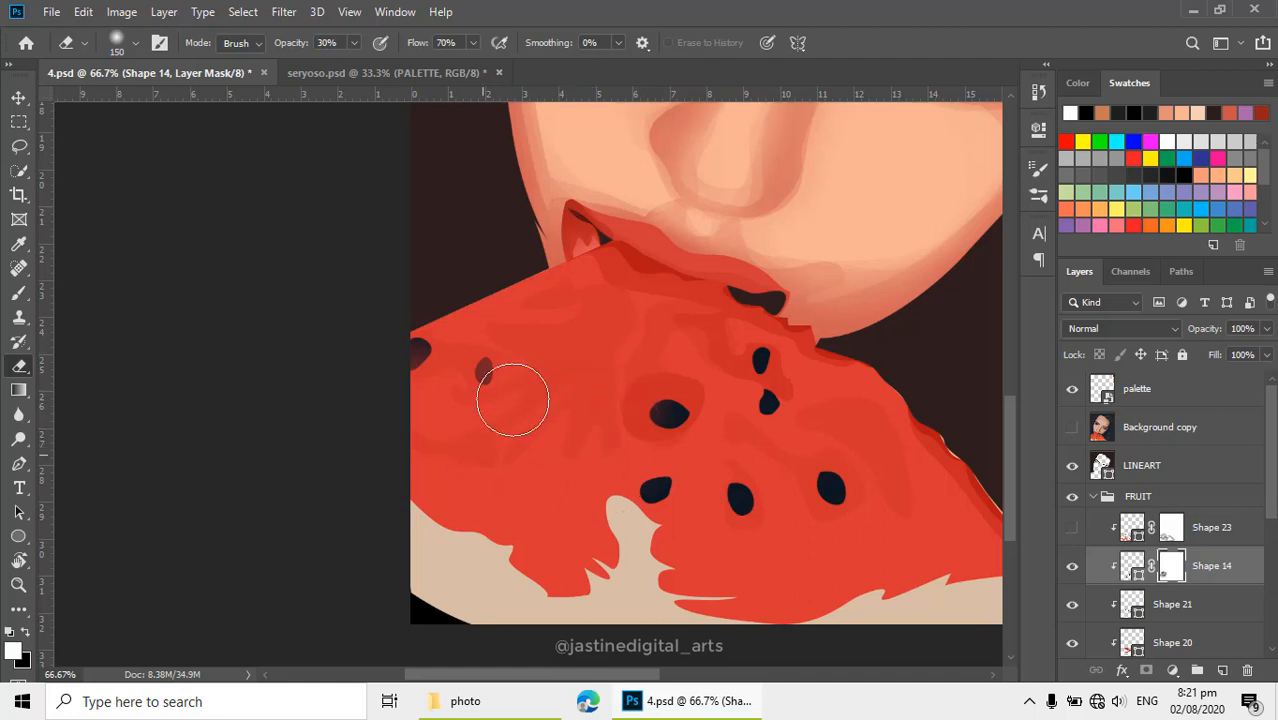
click(1073, 566)
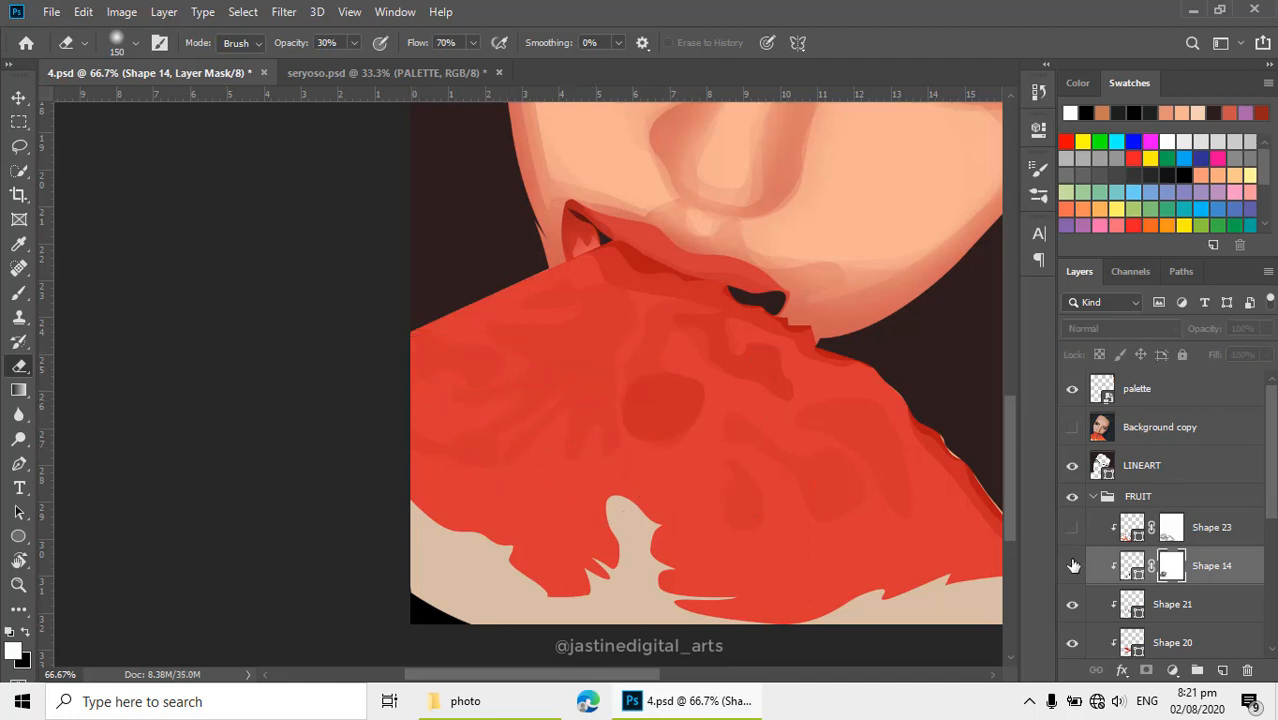
click(1073, 566)
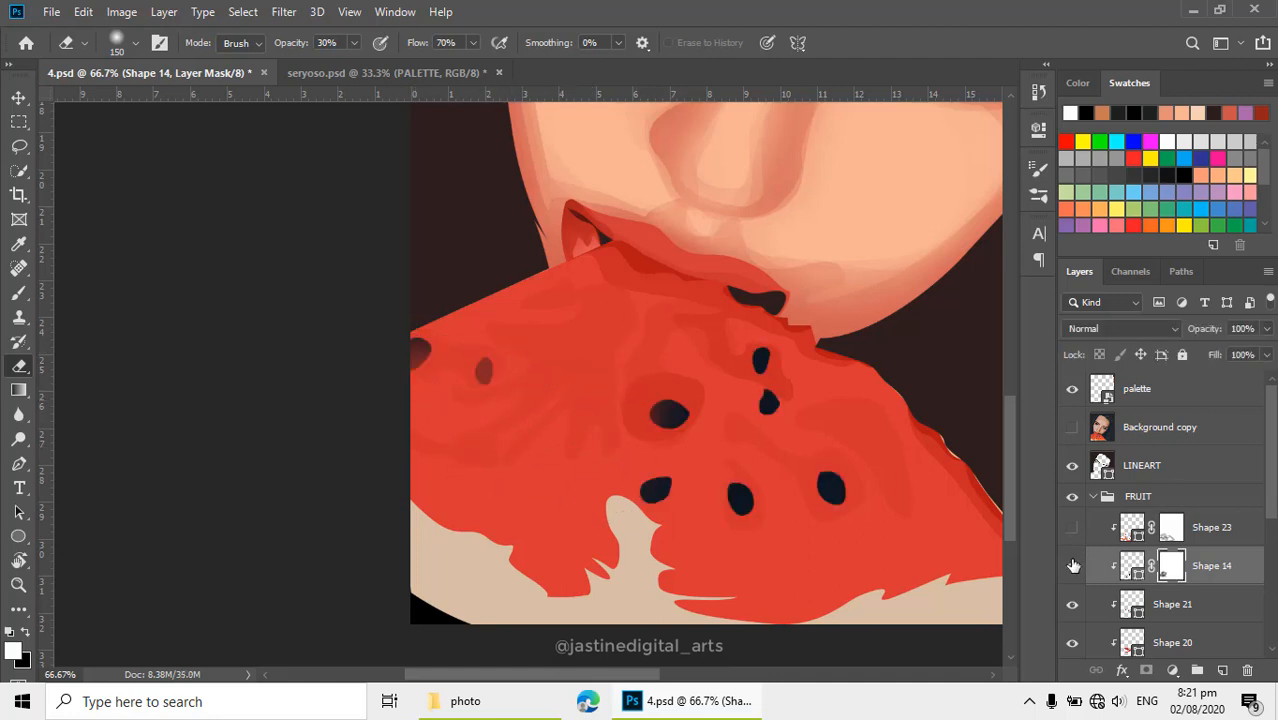
right_click(1171, 568)
click(1170, 430)
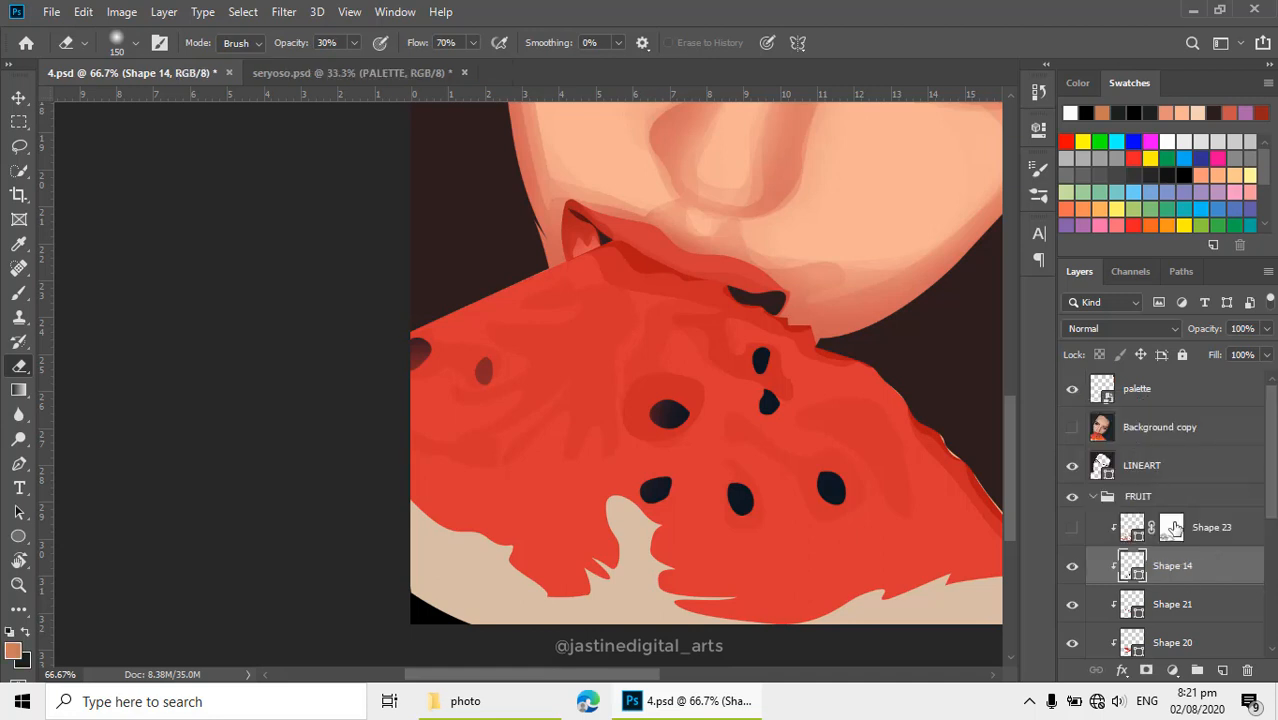
Add a layer mask to Shape 22 and soften its red shading streaks with the 150 px eraser
click(1129, 612)
click(1076, 608)
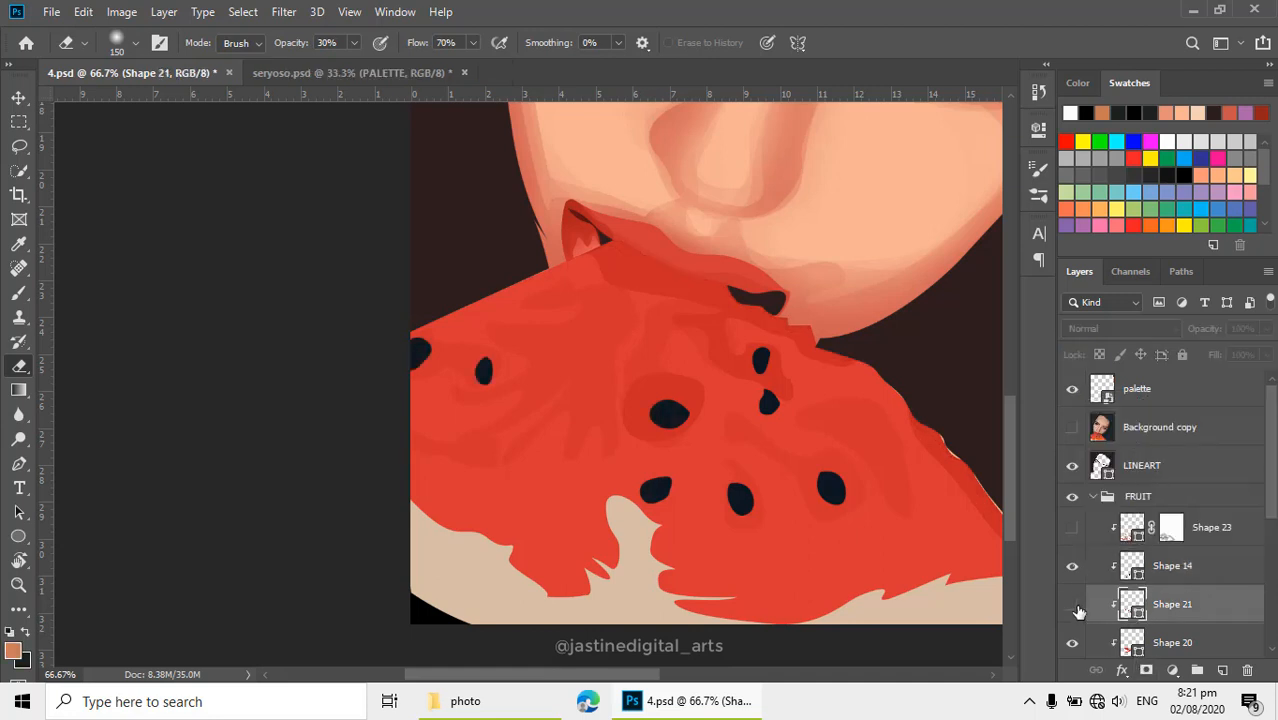
click(1073, 606)
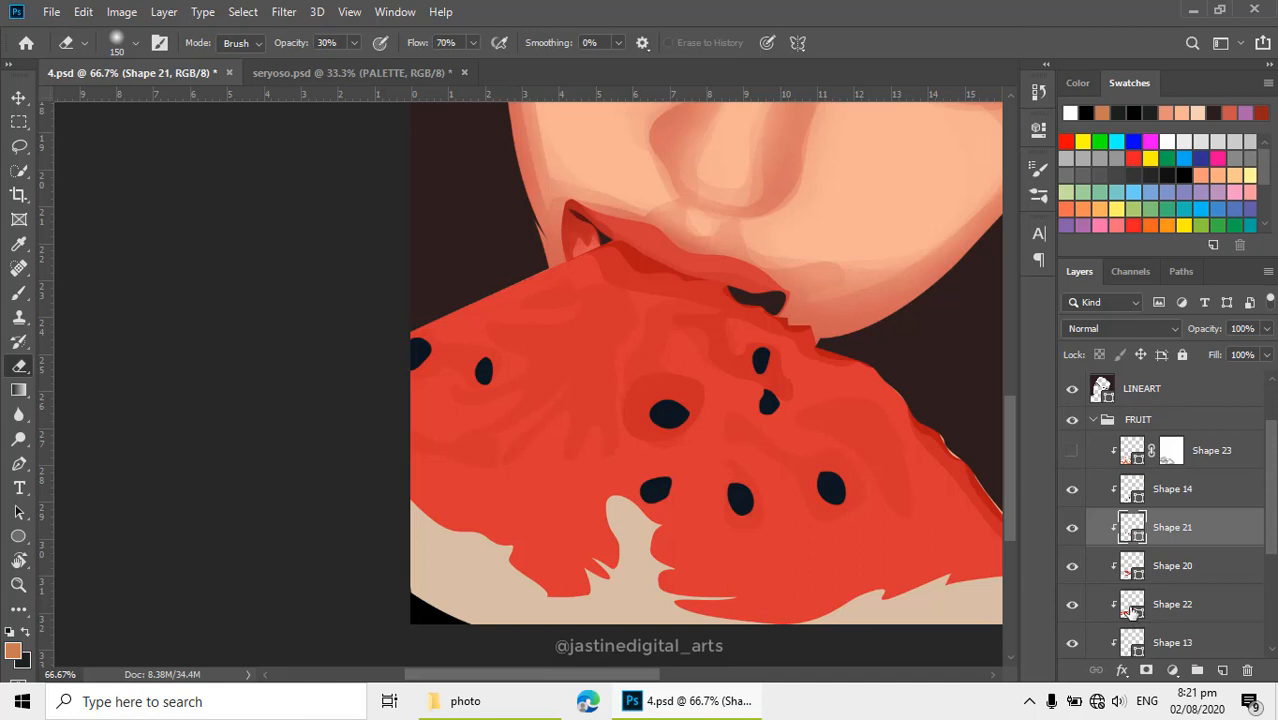
click(1131, 610)
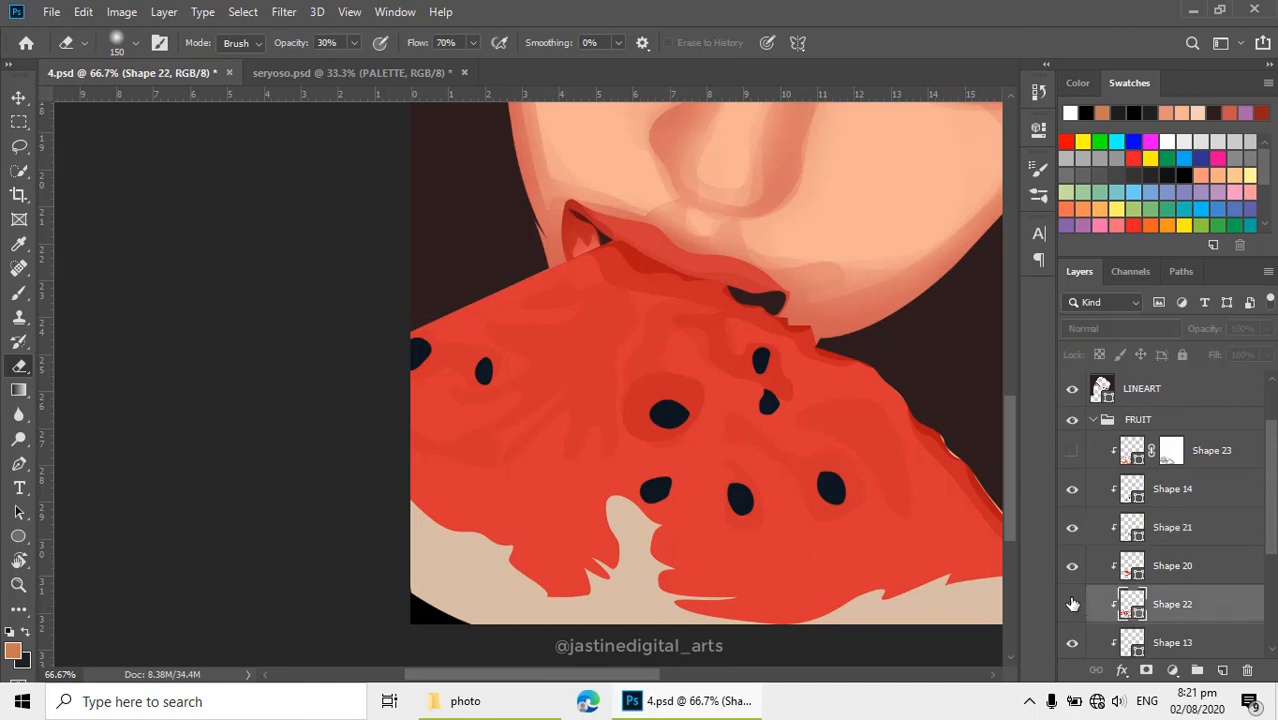
click(1147, 671)
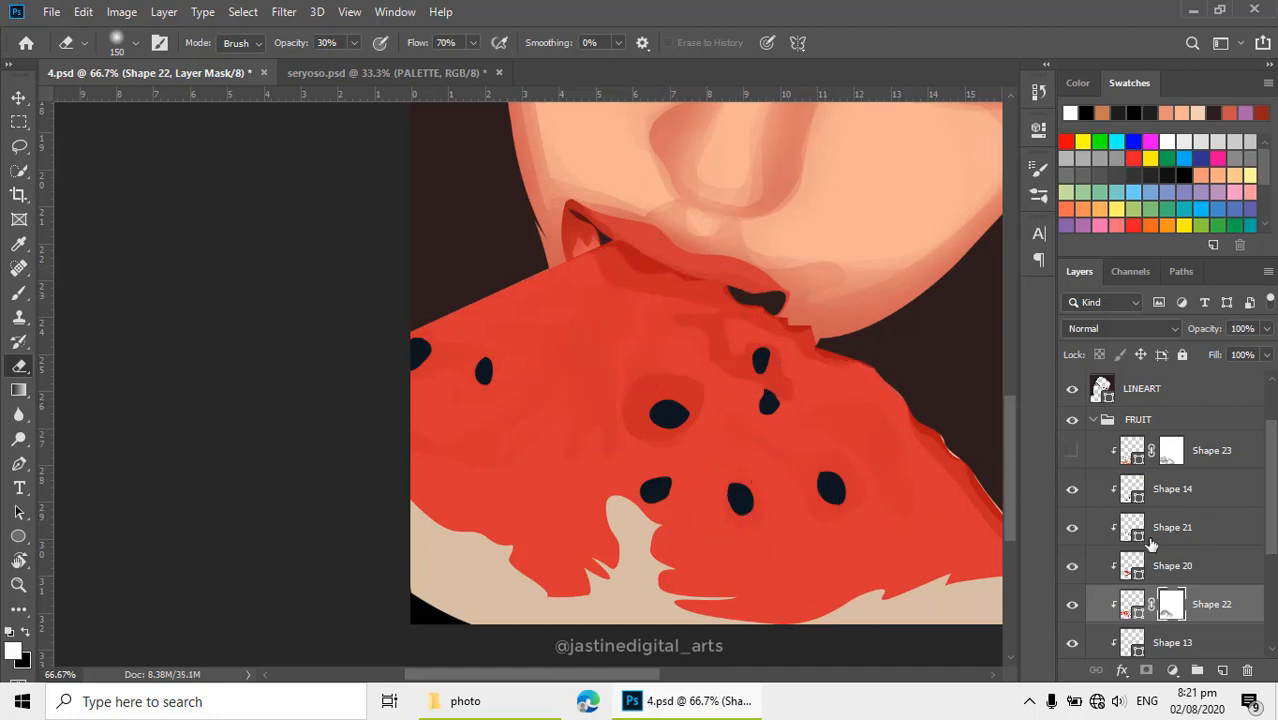
Add a layer mask to Shape 20 and softly erase its dark red shading below the lips and across the slice
click(1131, 641)
click(1073, 566)
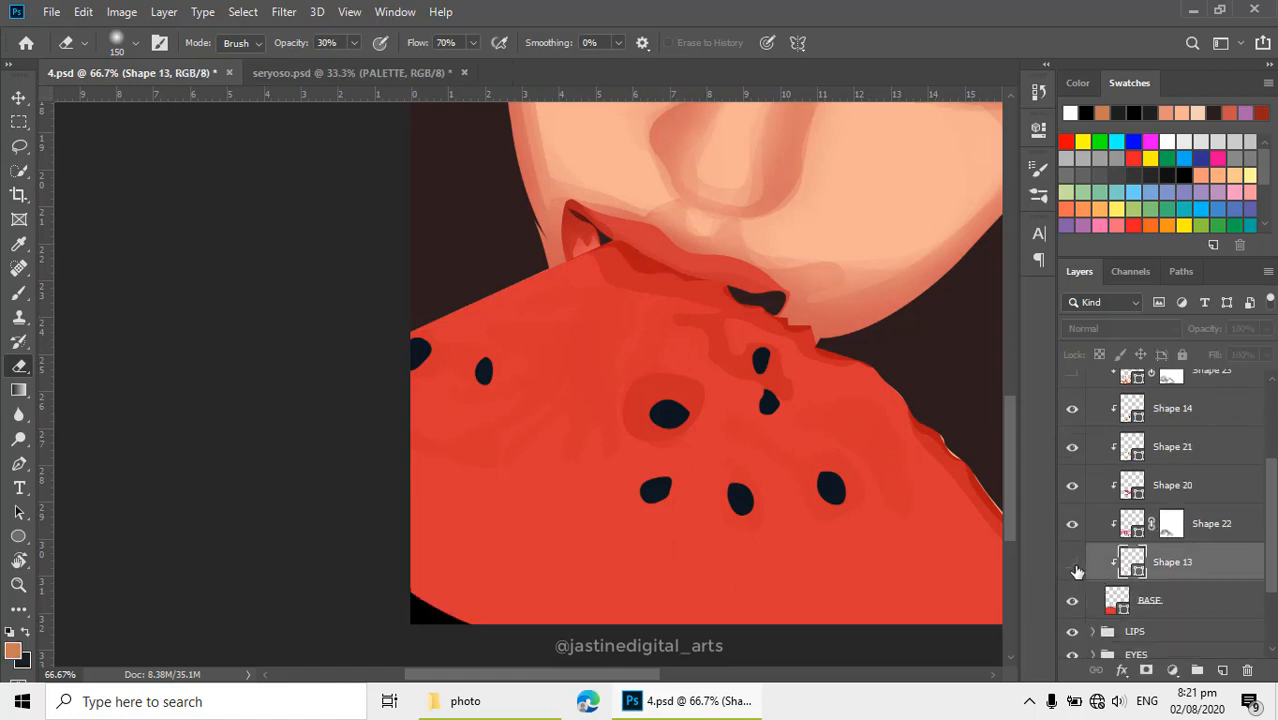
click(1073, 566)
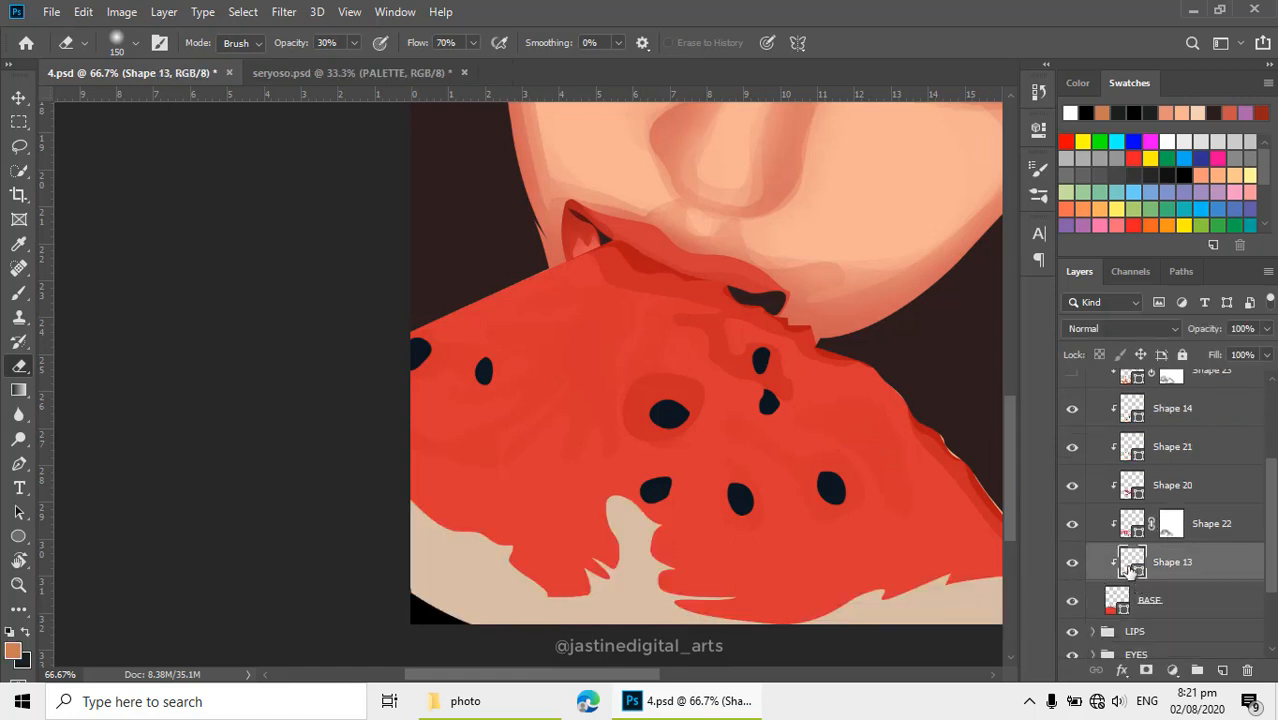
drag(738, 530, 683, 558)
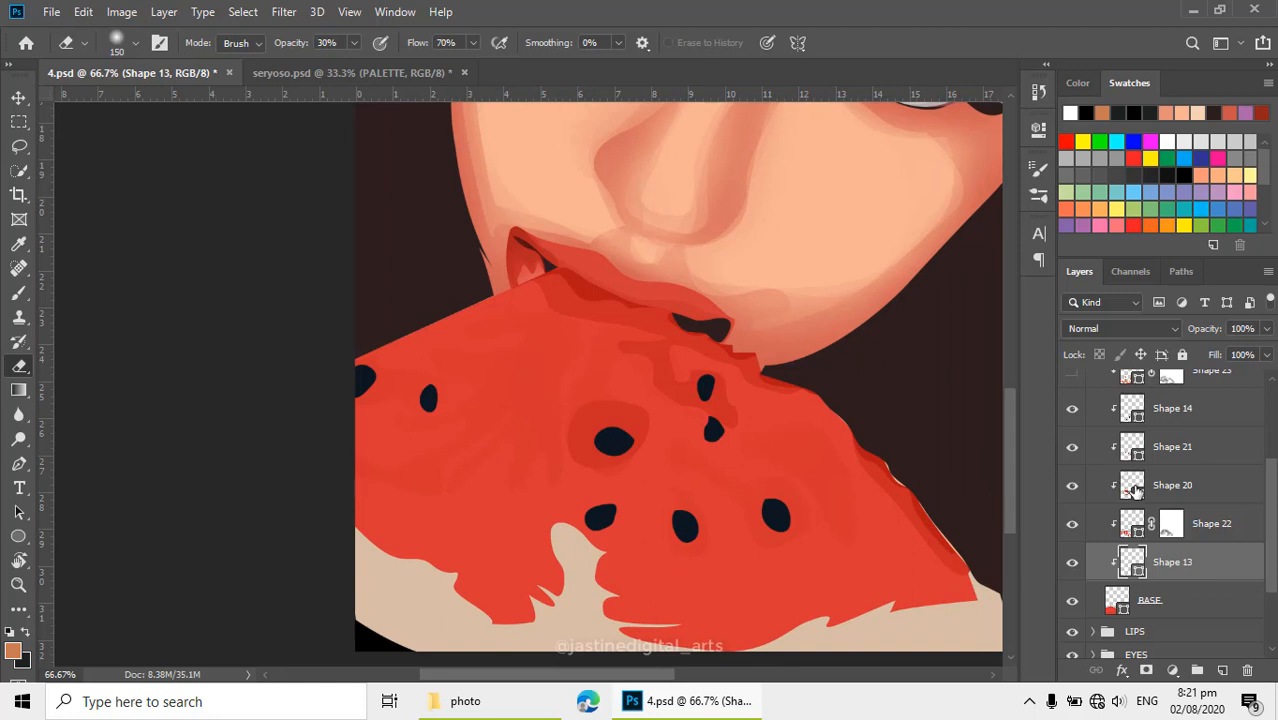
click(1133, 487)
click(1071, 485)
click(1071, 485)
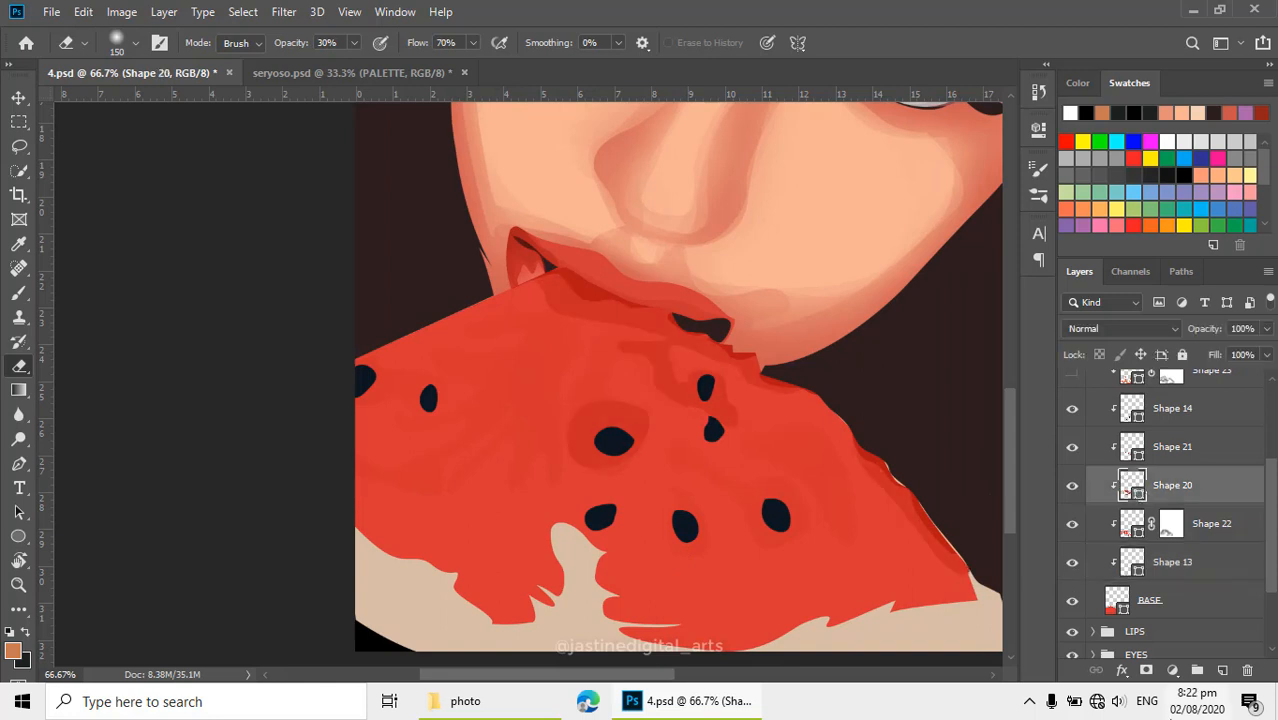
click(1146, 670)
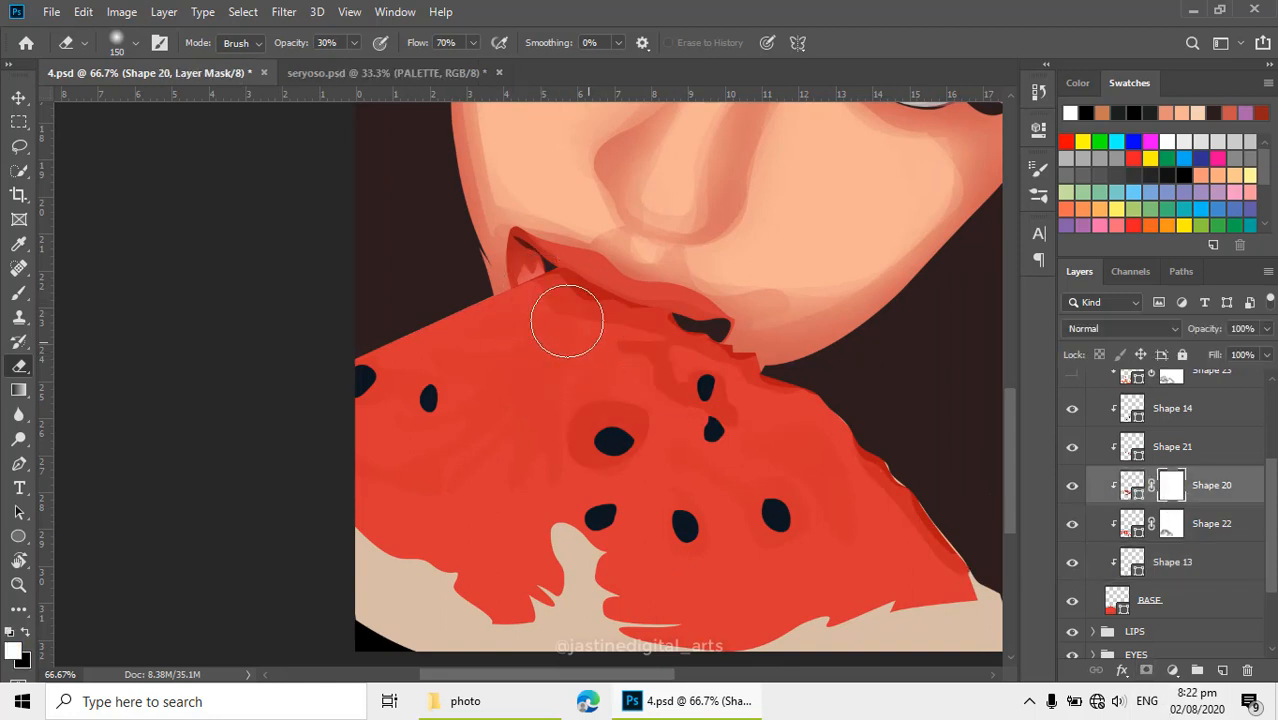
mouse_move(567, 321)
mouse_down()
mouse_move(653, 336)
mouse_move(710, 403)
mouse_move(583, 386)
mouse_move(560, 491)
mouse_up()
drag(860, 587, 785, 624)
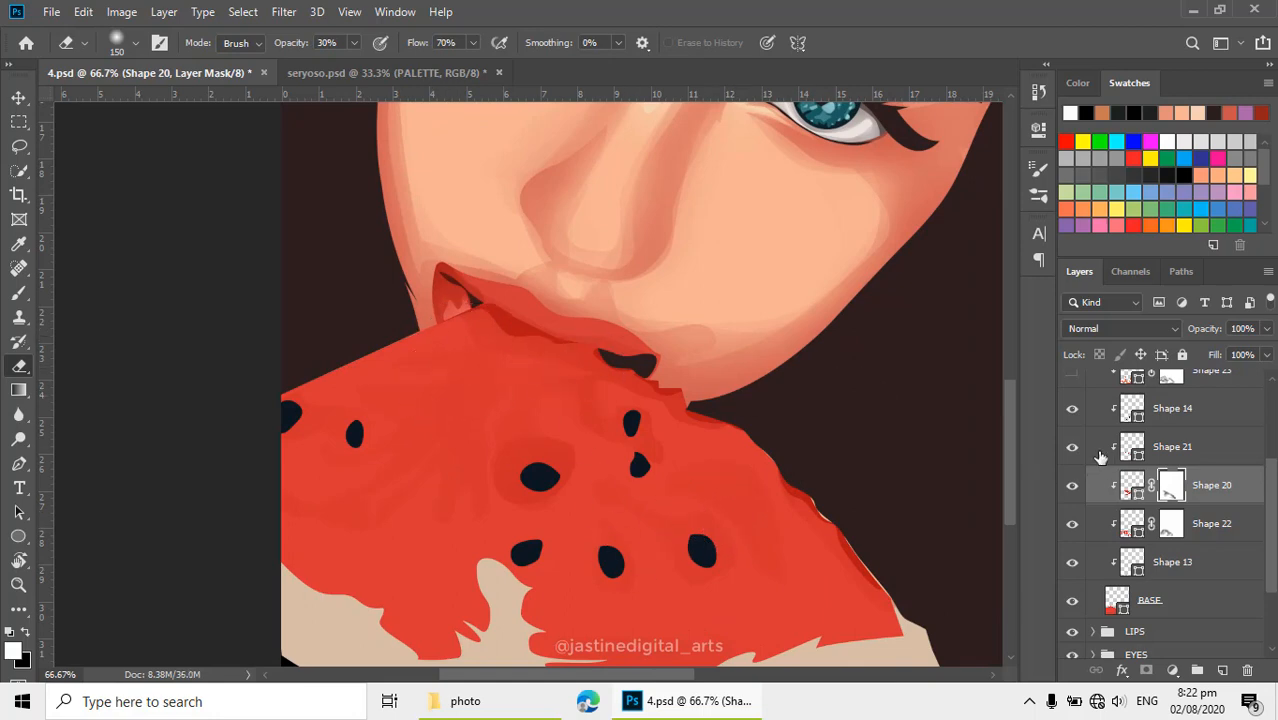
Show the Shape 23 orange shading again and save the document
scroll(1083, 452, up, 2)
click(1071, 455)
alt+click(659, 446)
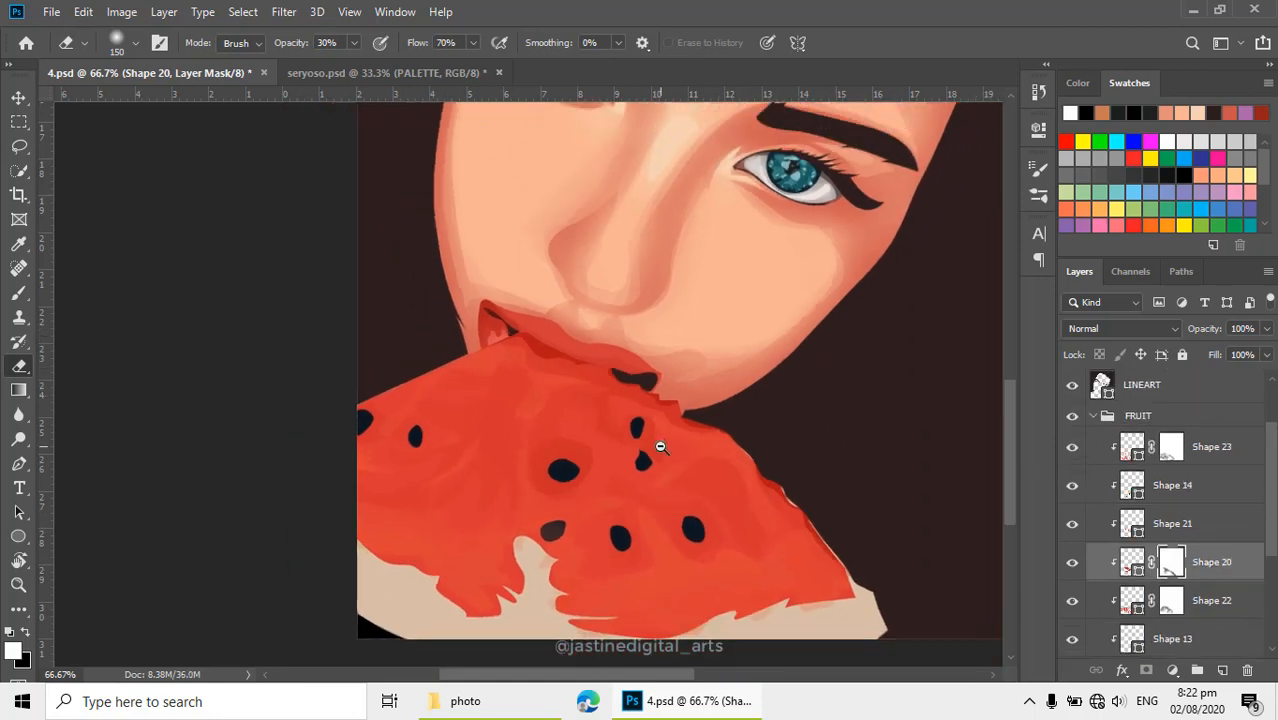
alt+click(661, 447)
alt+click(661, 447)
drag(720, 494, 721, 542)
key(ctrl+s)
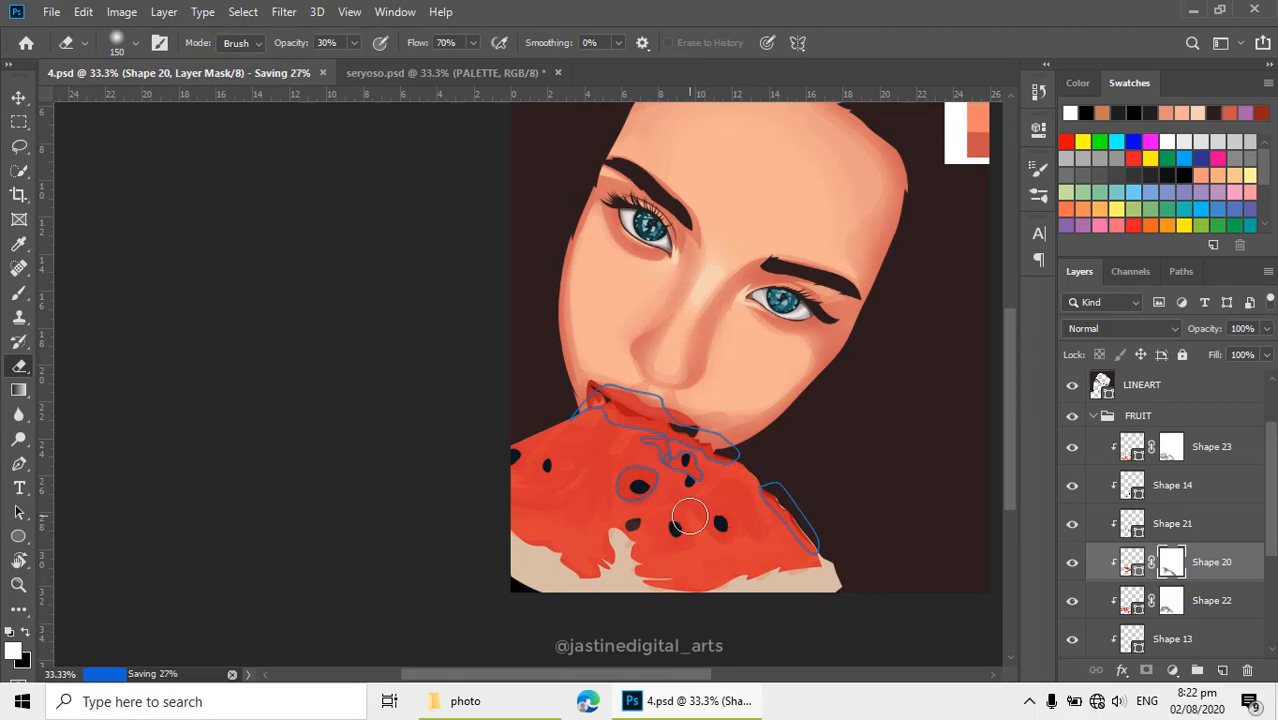
Compare the shaded watermelon with the reference photo, leaving the photo shown
ctrl+click(686, 518)
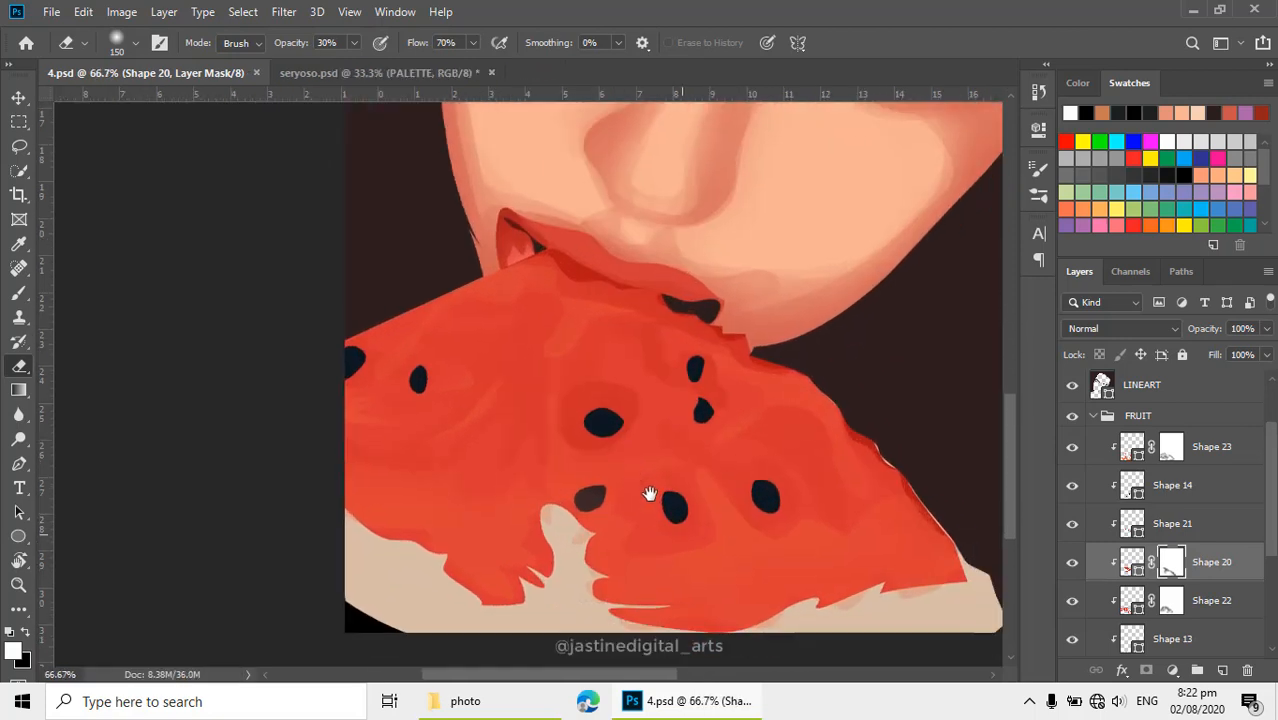
scroll(1088, 500, up, 2)
click(1072, 428)
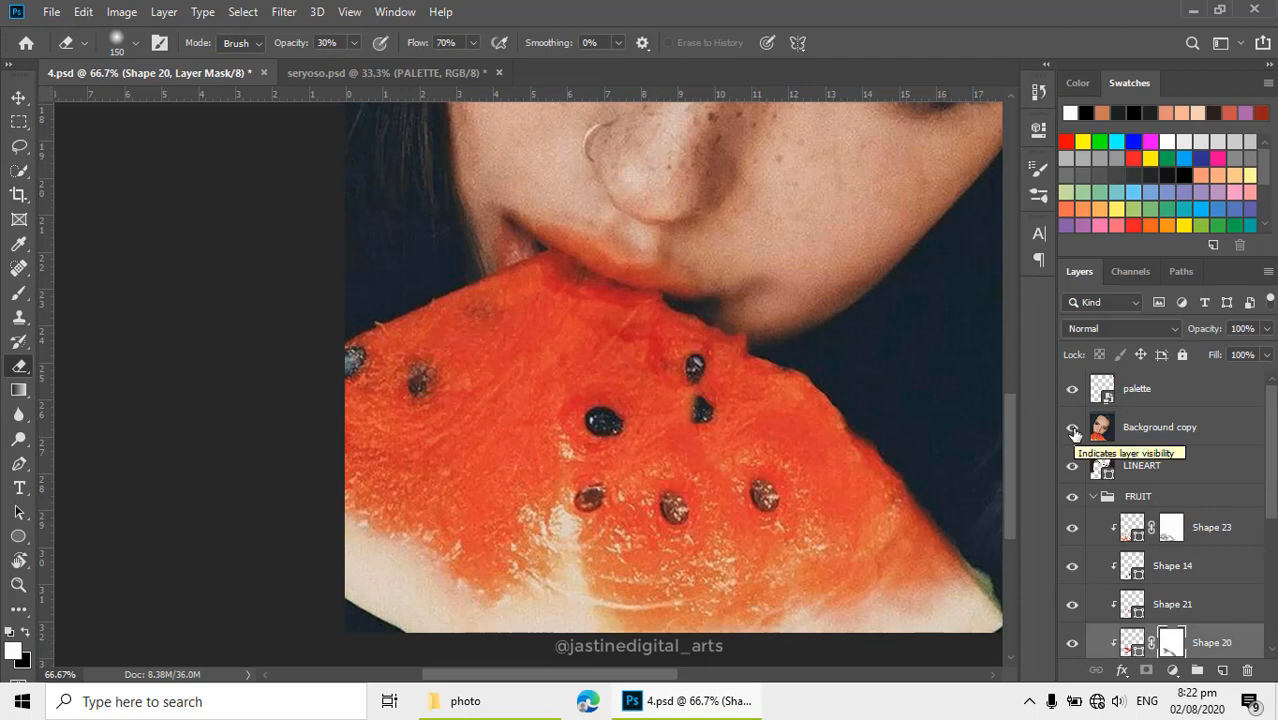
click(1073, 429)
click(1073, 430)
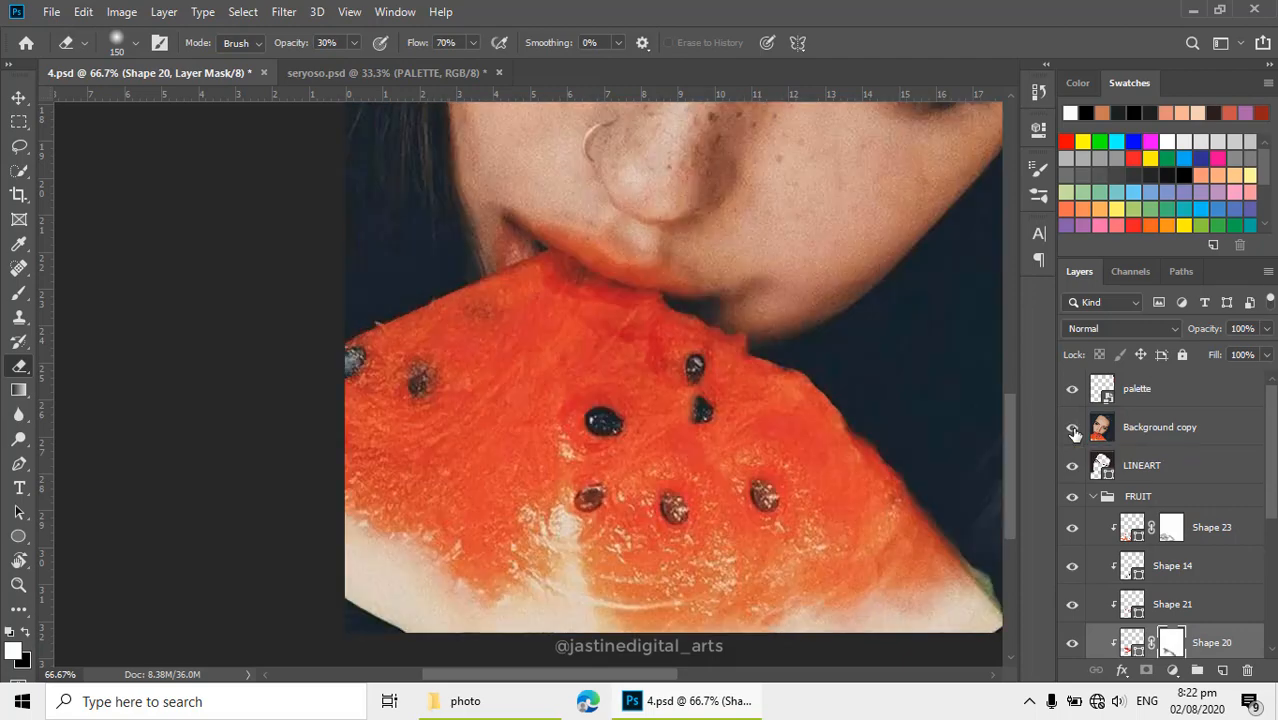
click(1073, 431)
click(1073, 433)
Trace the green rind sliver at the slice's lower right corner as a closed pen shape above Shape 20
drag(668, 455, 311, 360)
ctrl+click(617, 490)
drag(638, 504, 652, 490)
ctrl+click(651, 490)
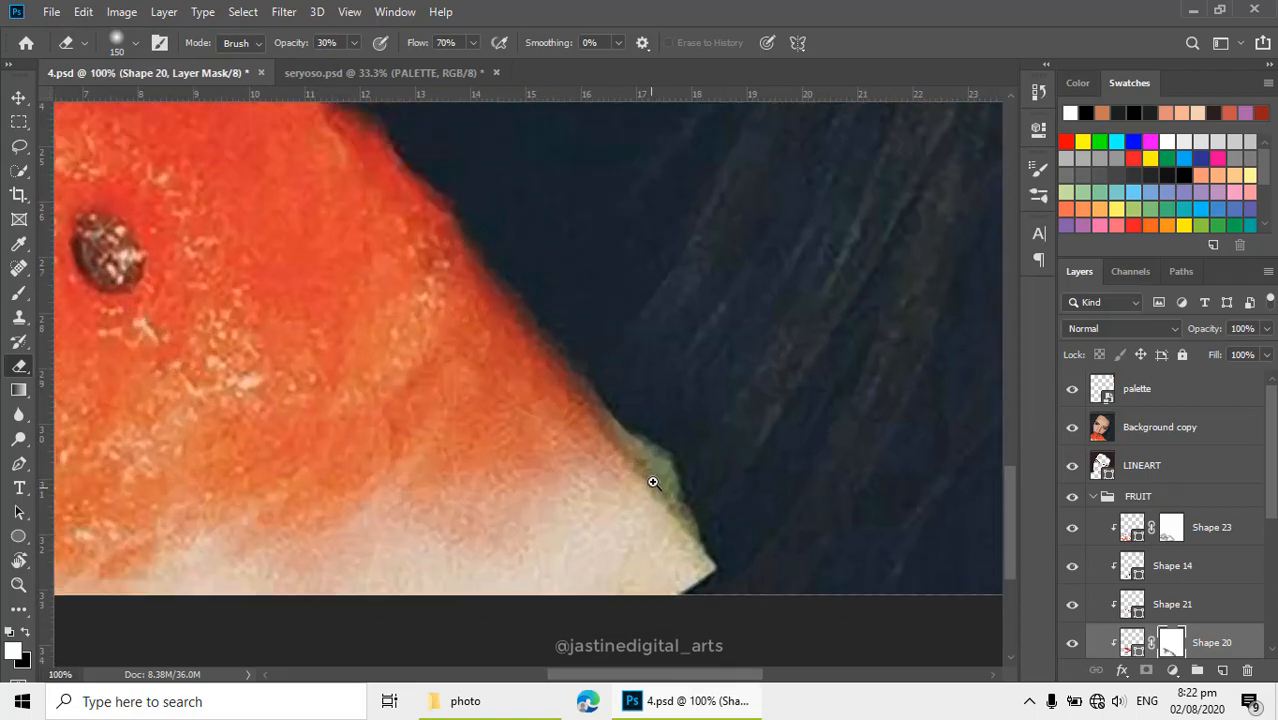
key(p)
scroll(1074, 563, down, 2)
scroll(1095, 563, down, 1)
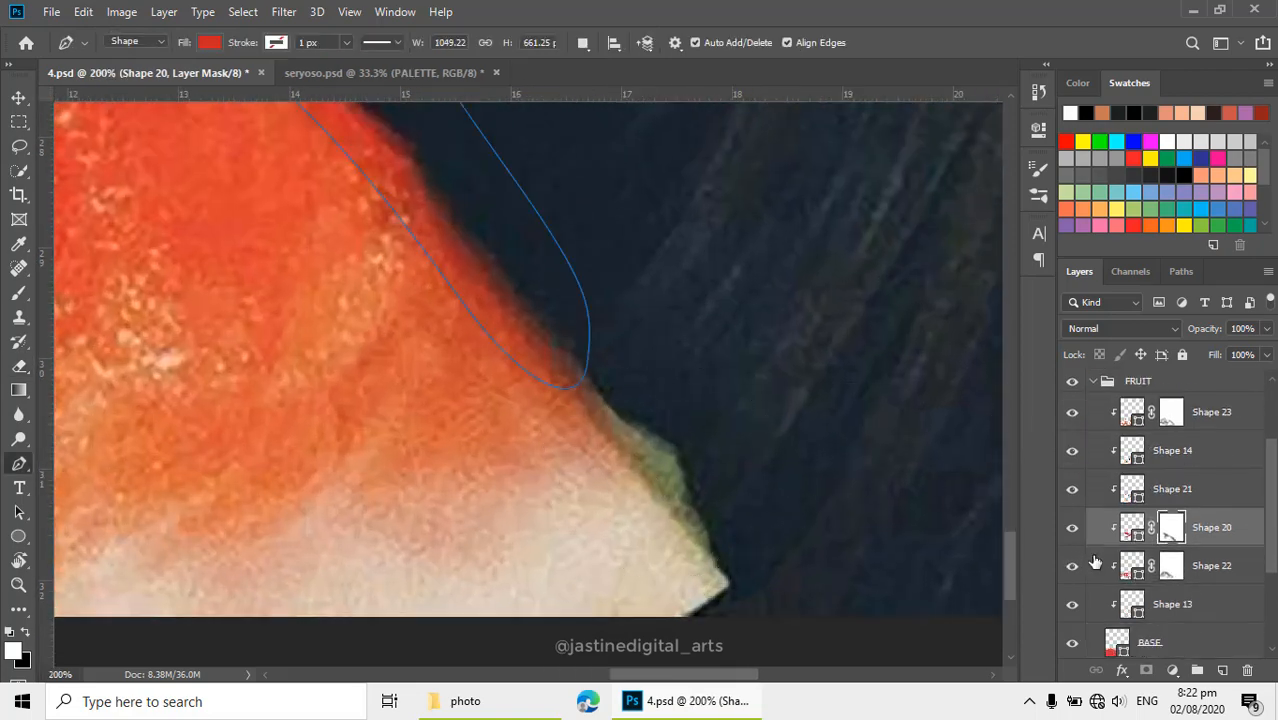
click(576, 352)
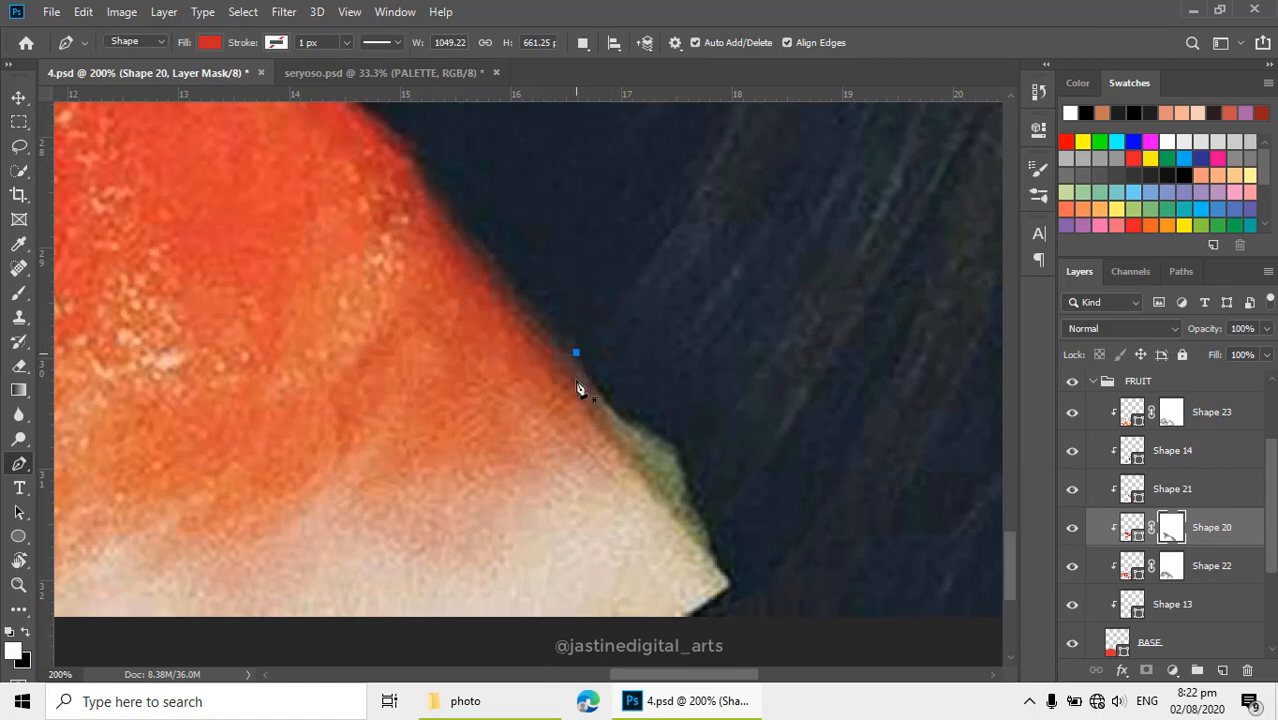
click(604, 429)
click(707, 545)
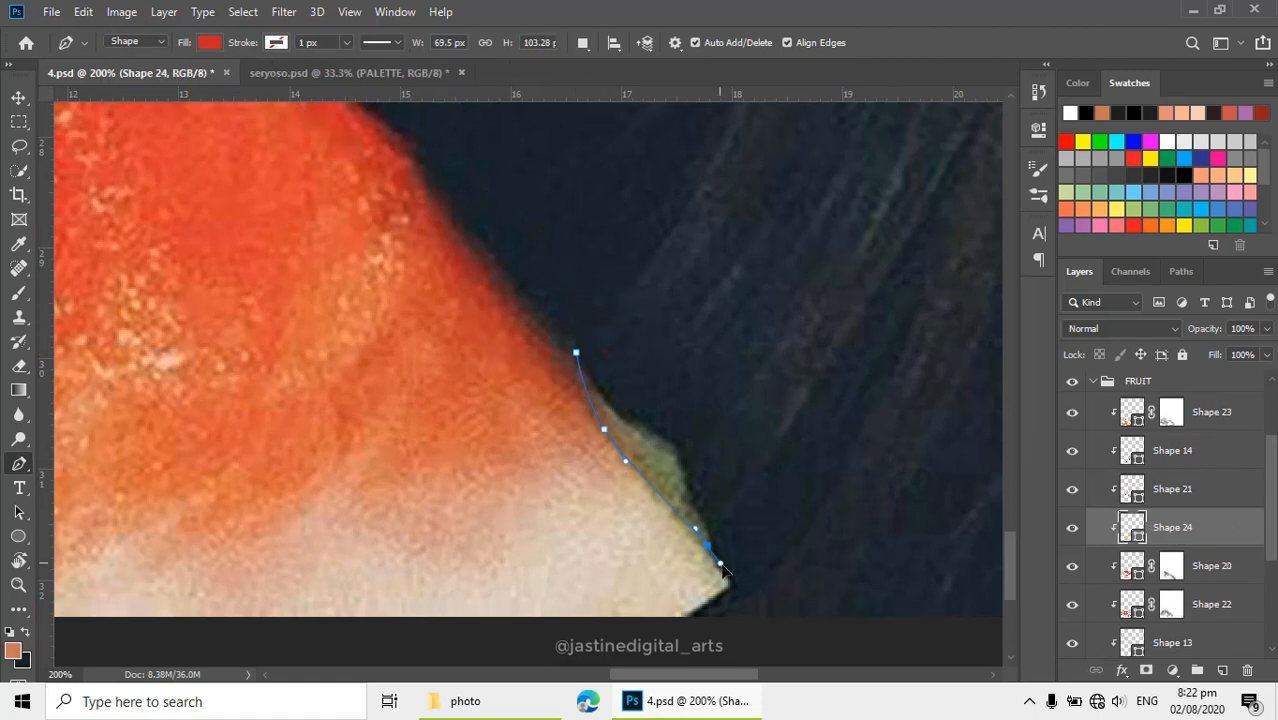
click(732, 589)
drag(714, 474, 701, 458)
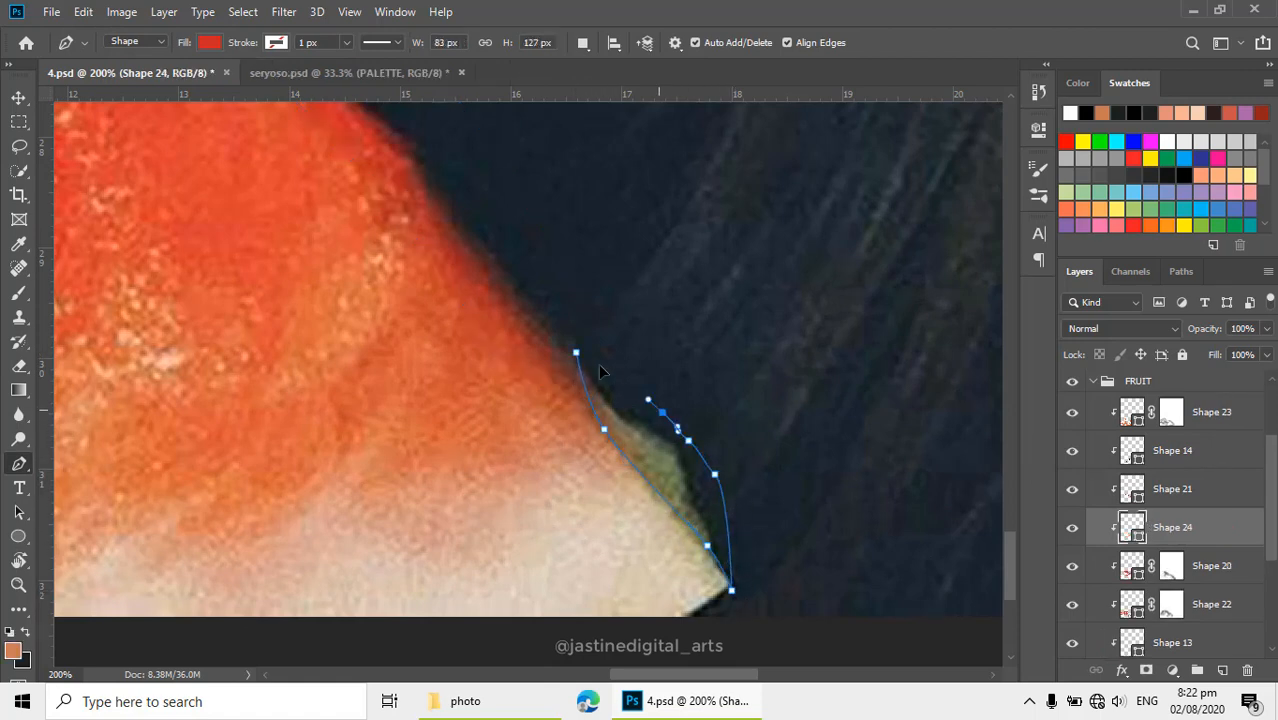
click(576, 352)
Hide the reference photo, fill the rind shape with dark green 126d3e, and deselect its path
scroll(1066, 455, up, 3)
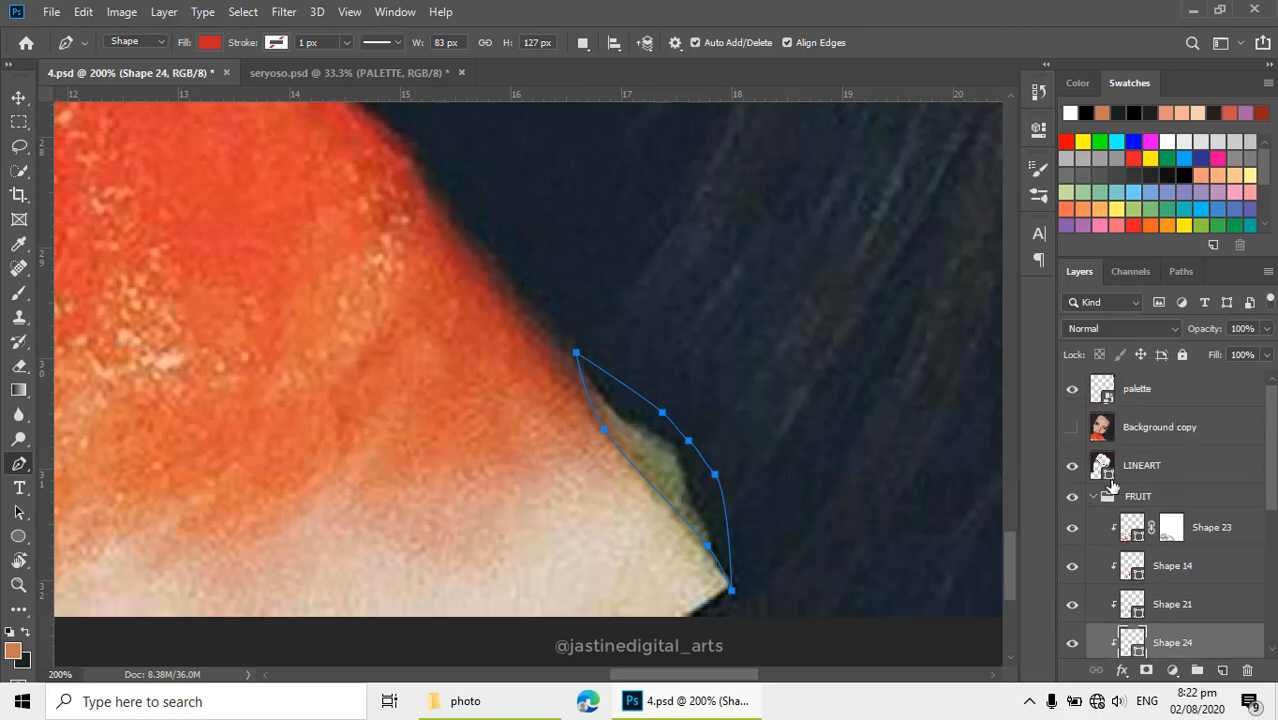
scroll(1108, 505, down, 3)
double_click(1136, 458)
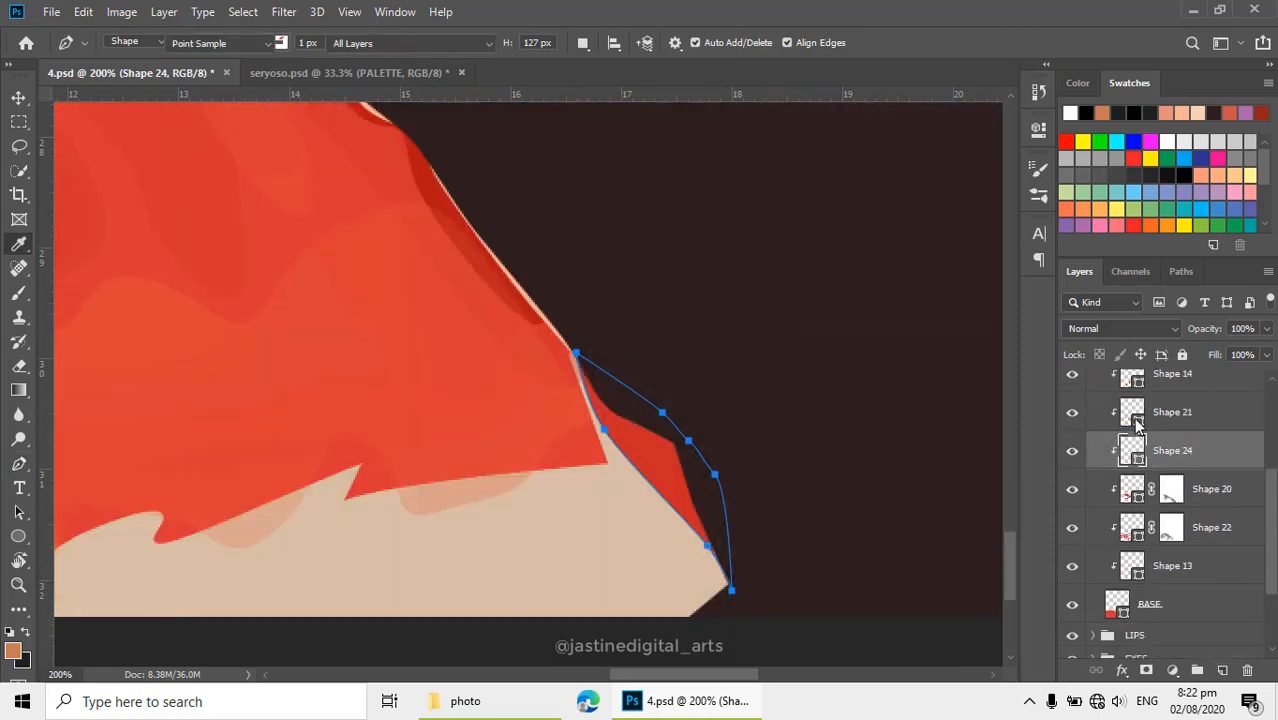
click(1164, 158)
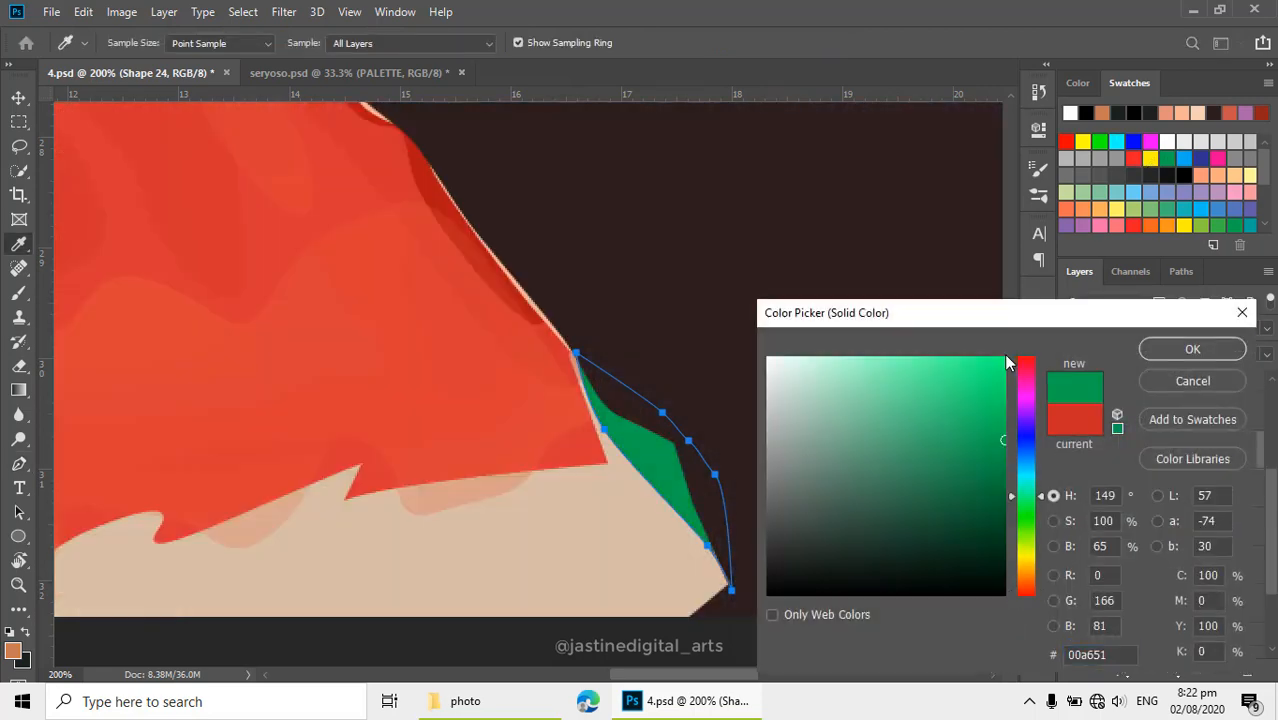
mouse_move(962, 392)
mouse_down()
mouse_move(916, 380)
mouse_move(978, 448)
mouse_move(985, 512)
mouse_move(966, 494)
mouse_up()
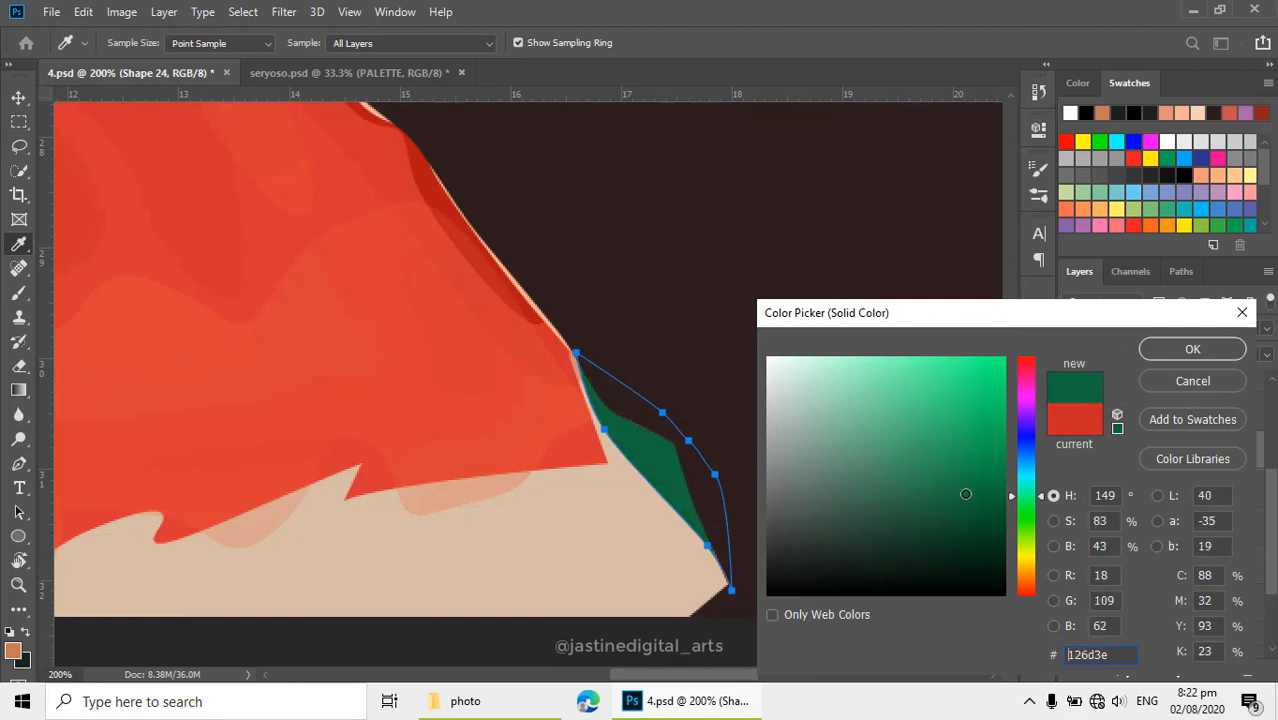
click(1155, 349)
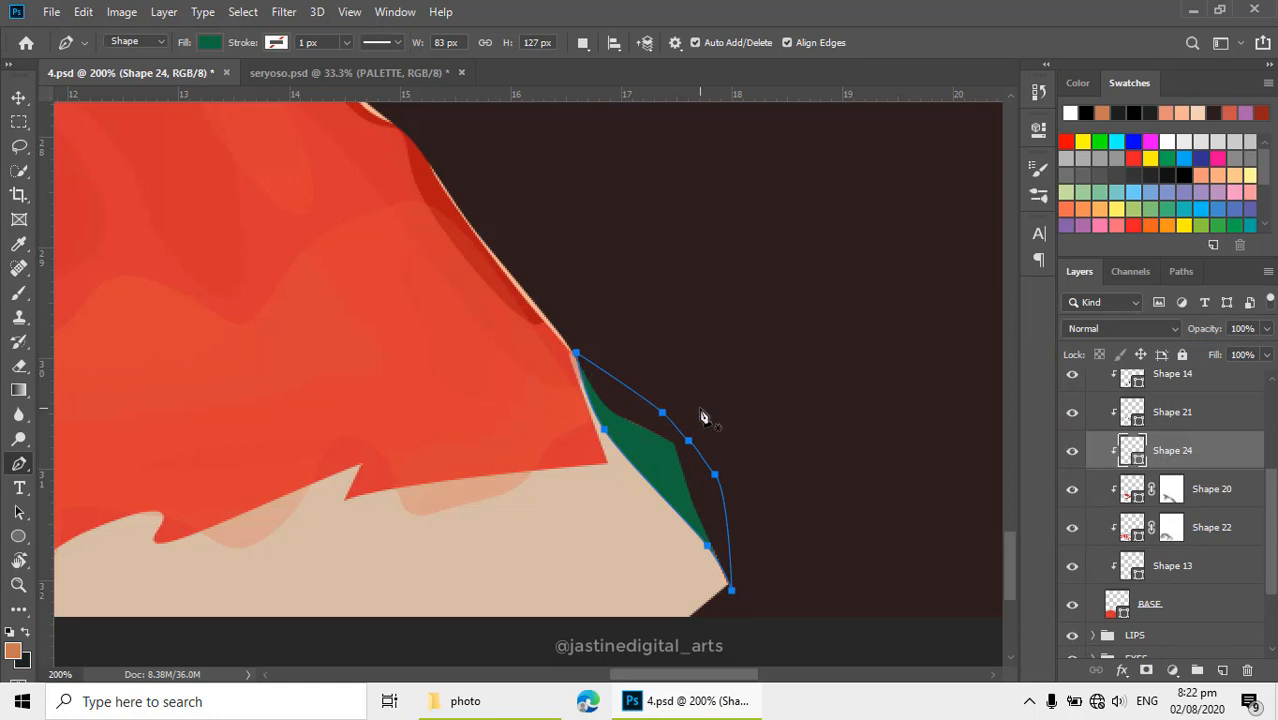
key(Escape)
Compare the watermelon and its green rind with the reference photo, leaving the photo shown
scroll(713, 463, down, 4)
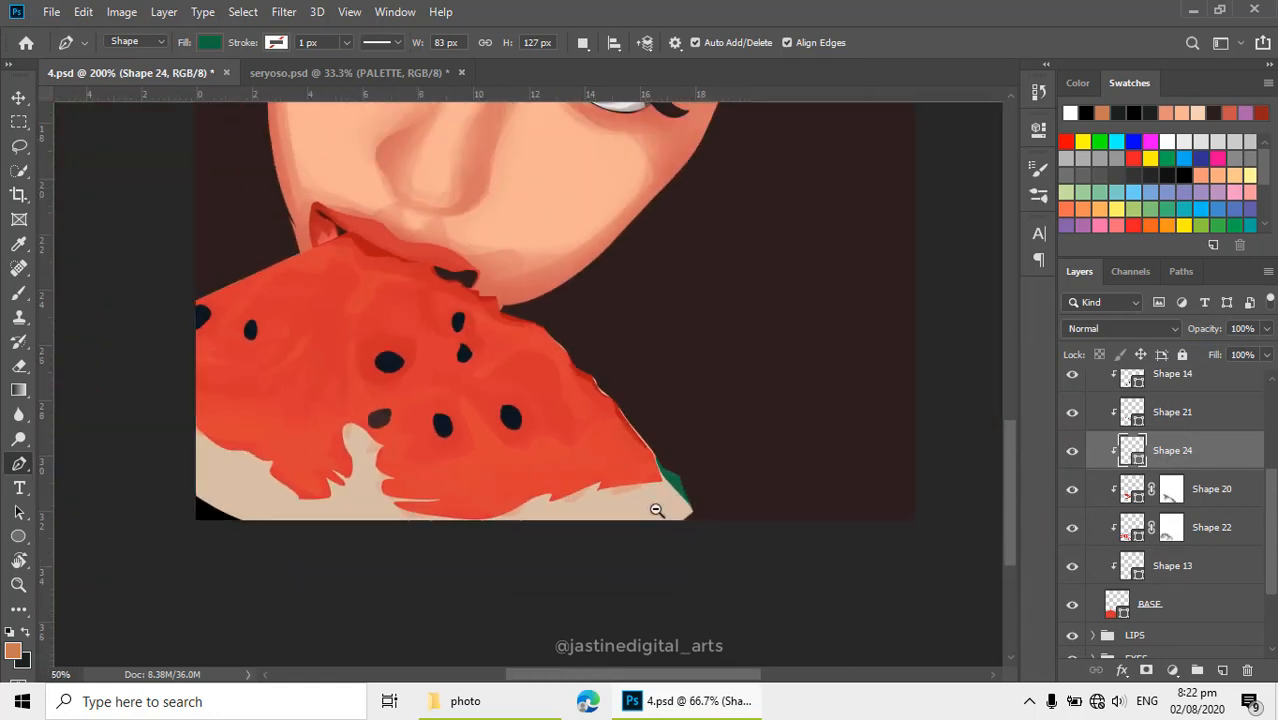
drag(673, 514, 722, 524)
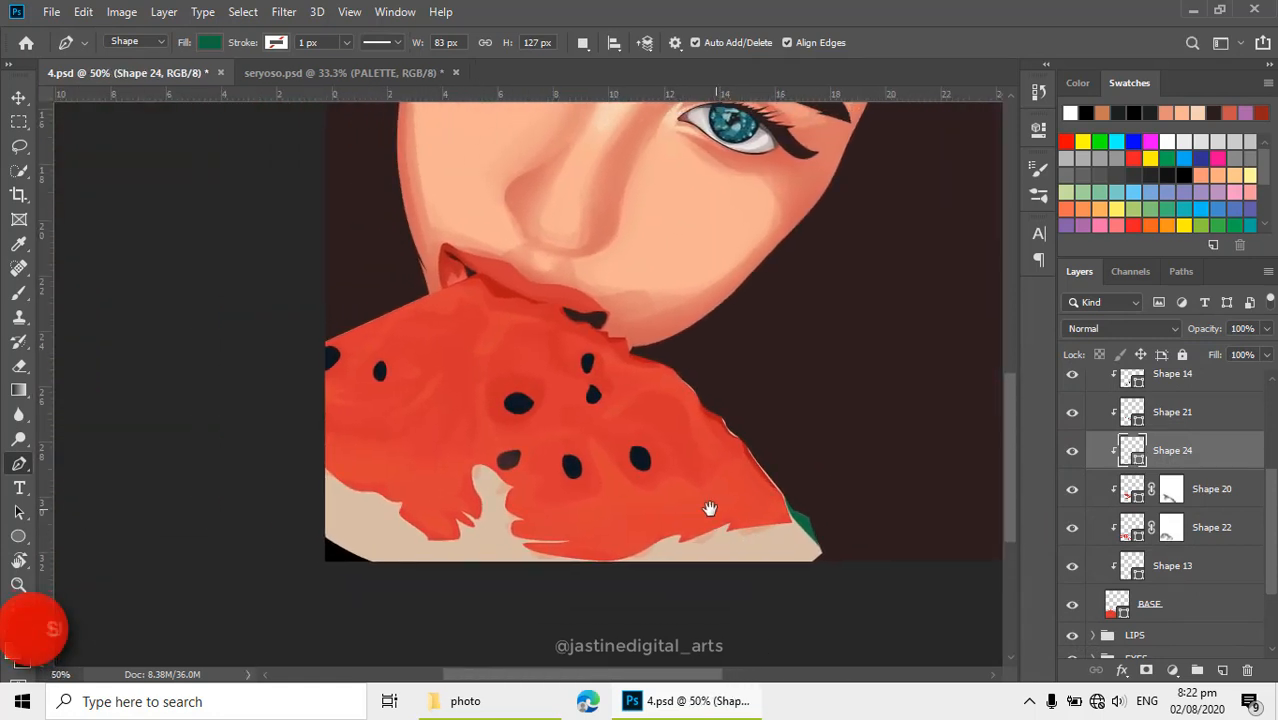
scroll(1222, 480, up, 5)
click(1073, 428)
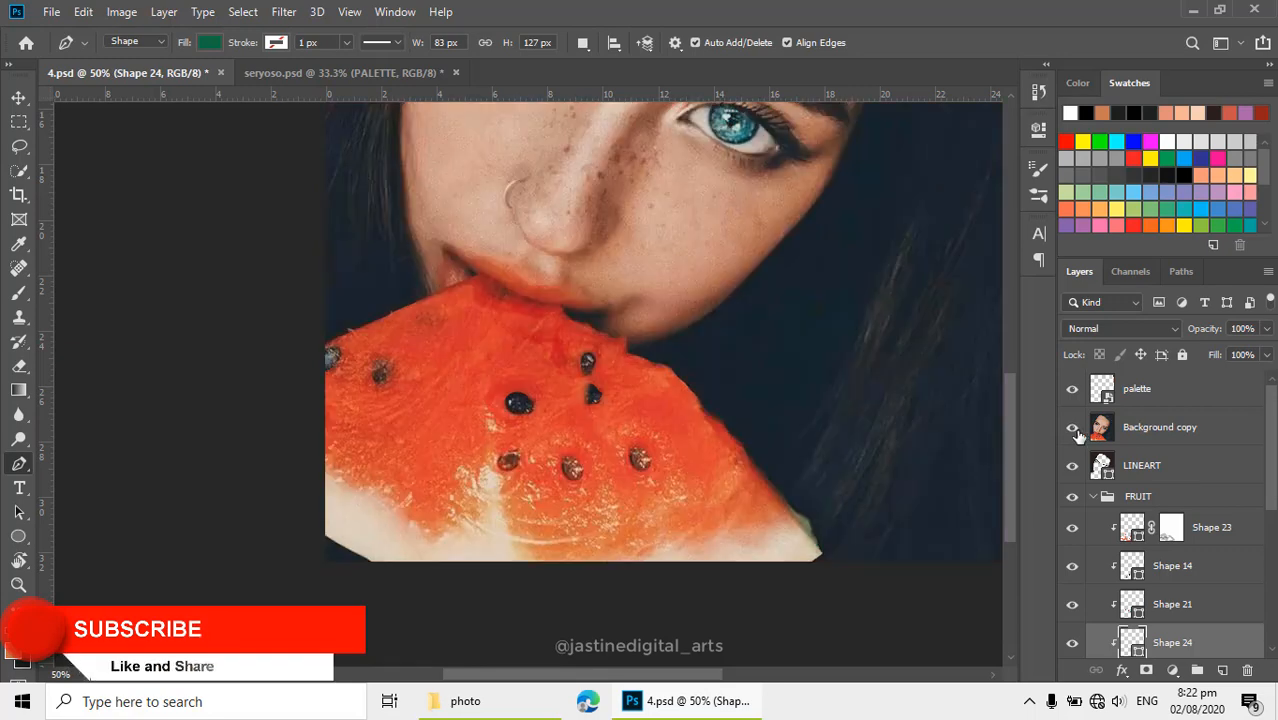
click(1073, 428)
click(1073, 428)
Trace a tiny highlight on the seed at the slice's left edge as a new shape layer above Shape 23
click(572, 372)
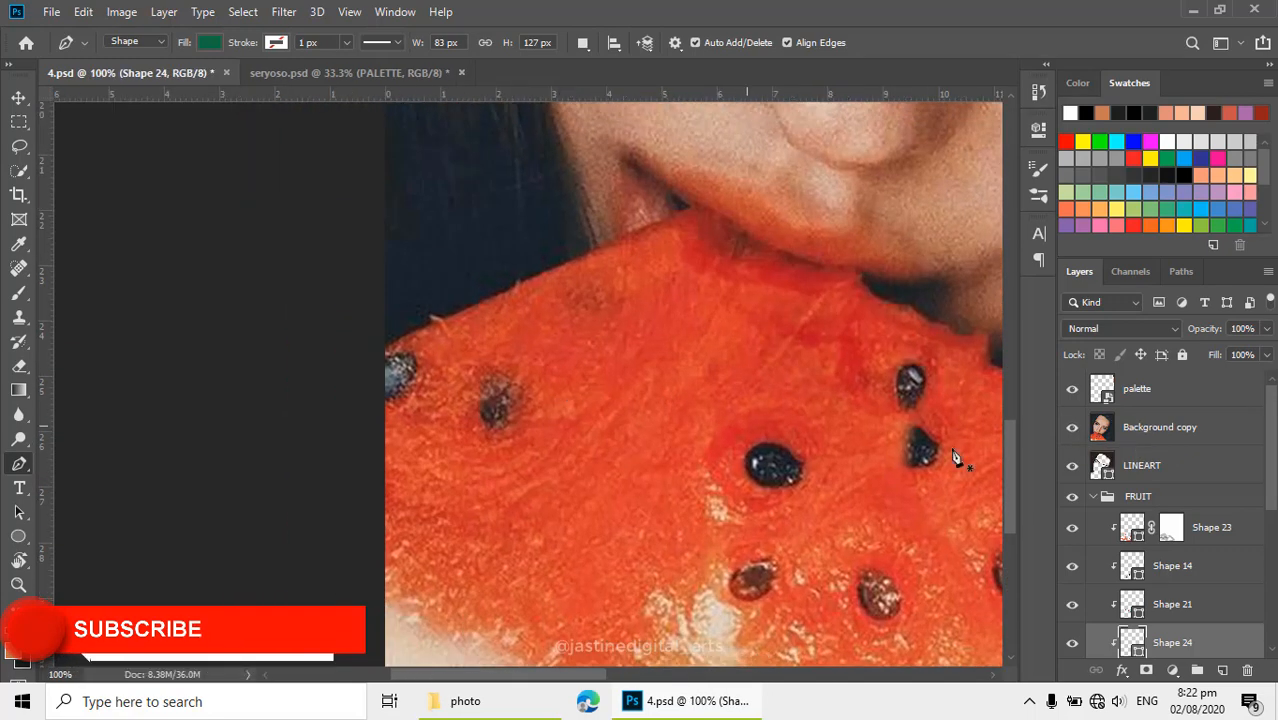
click(1121, 528)
drag(465, 360, 590, 377)
ctrl+click(495, 375)
ctrl+click(495, 375)
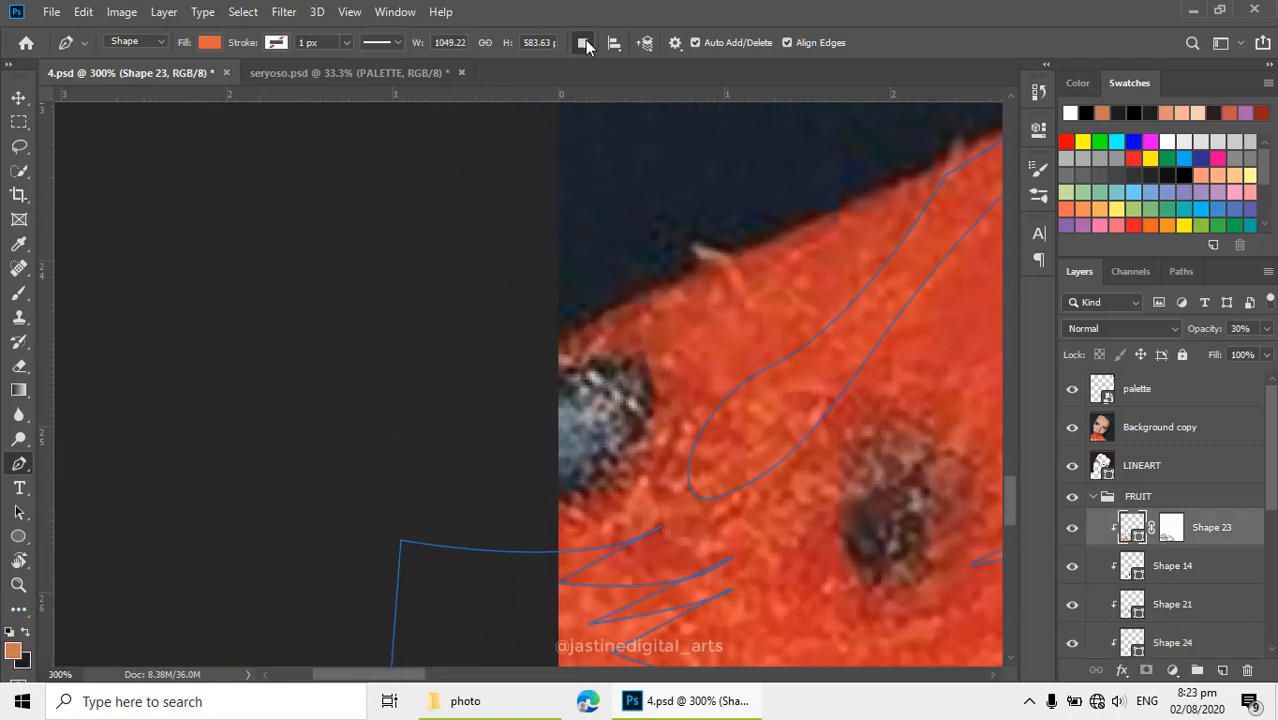
click(585, 42)
click(610, 60)
click(587, 376)
click(598, 386)
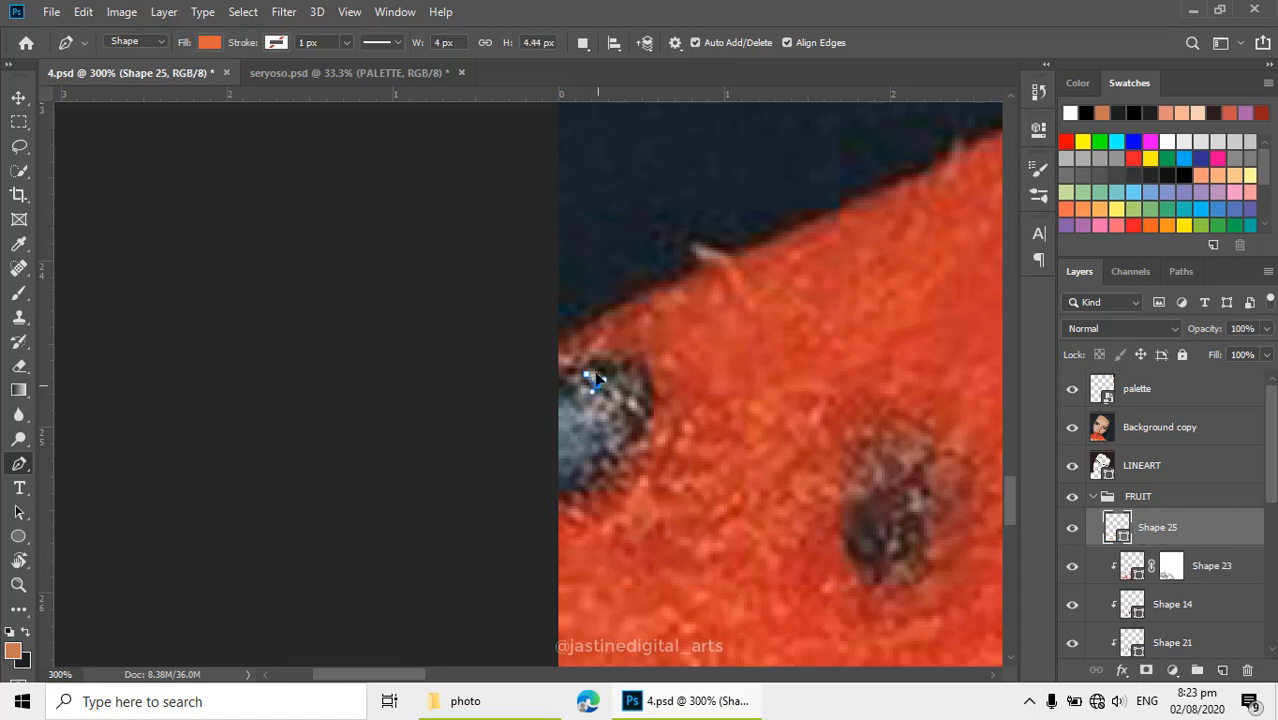
drag(587, 375, 576, 378)
Switch the pen to Combine Shapes and add more highlights on the left-edge seed to Shape 25
click(615, 388)
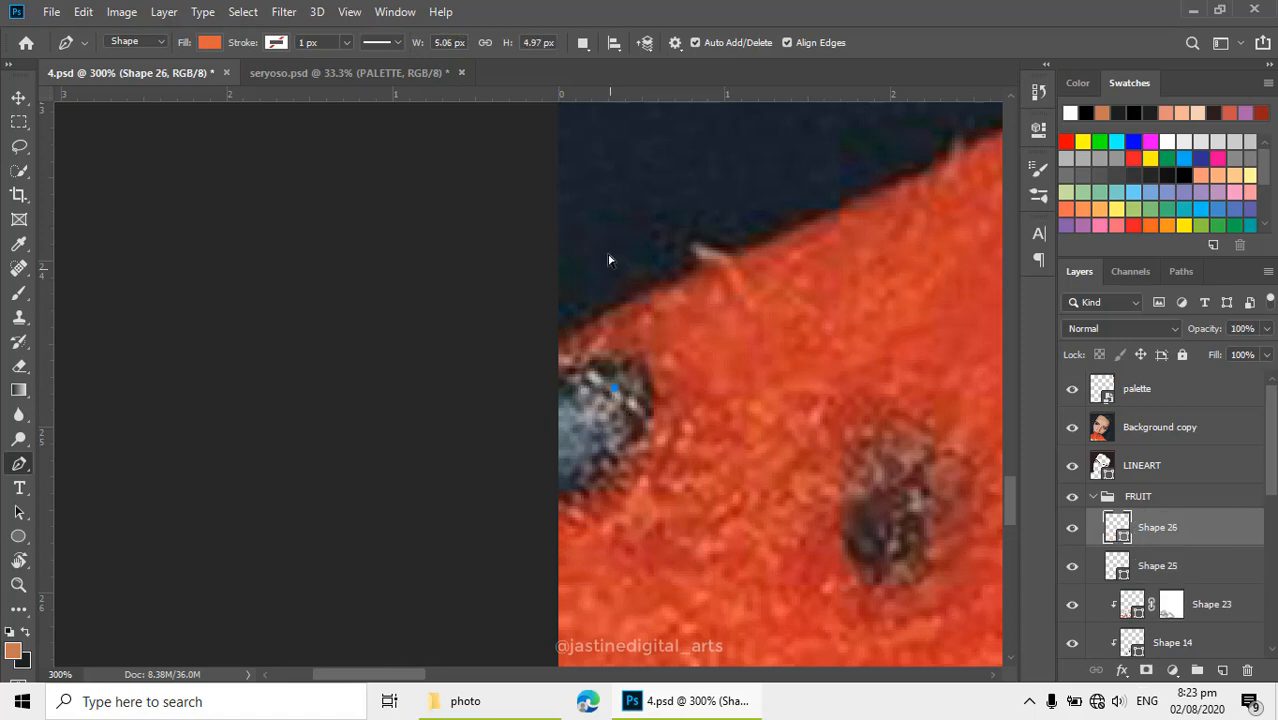
click(583, 42)
click(630, 80)
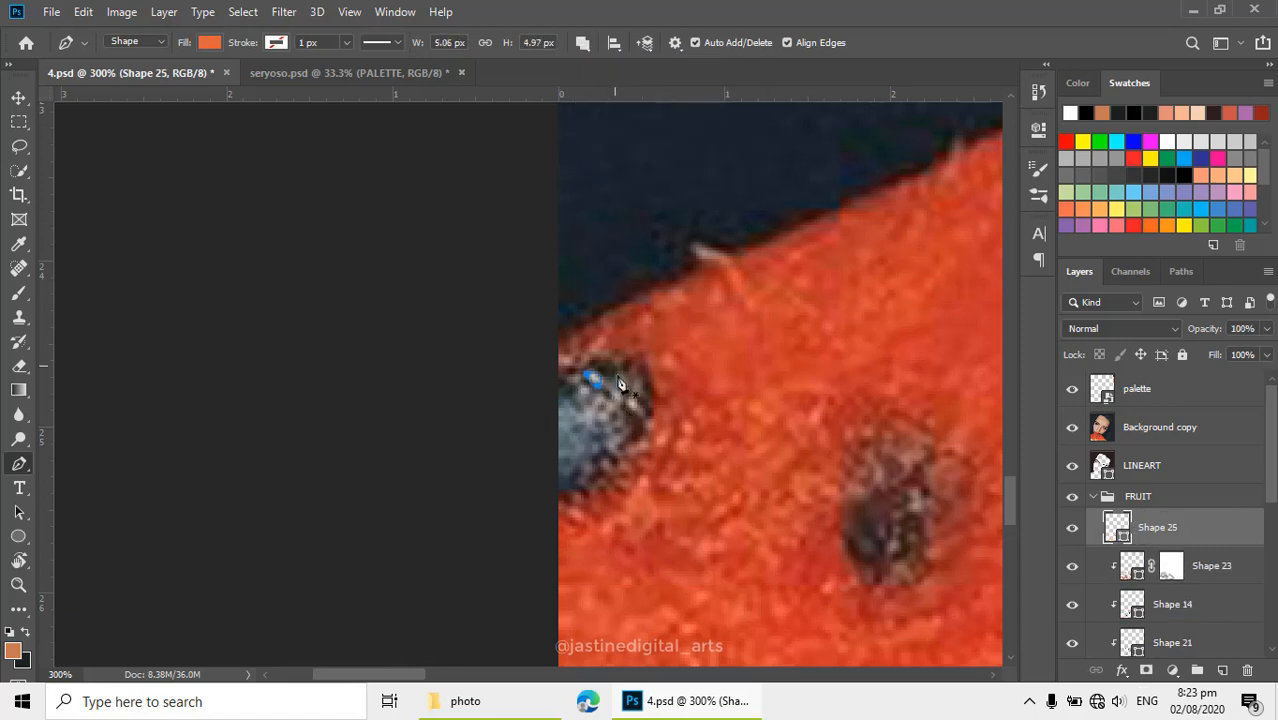
click(618, 402)
click(583, 389)
click(559, 408)
drag(561, 452, 587, 440)
click(584, 388)
Trace the two highlights on the left side of the large black central seed within Shape 25
alt+click(678, 440)
drag(988, 552, 750, 382)
drag(878, 448, 662, 347)
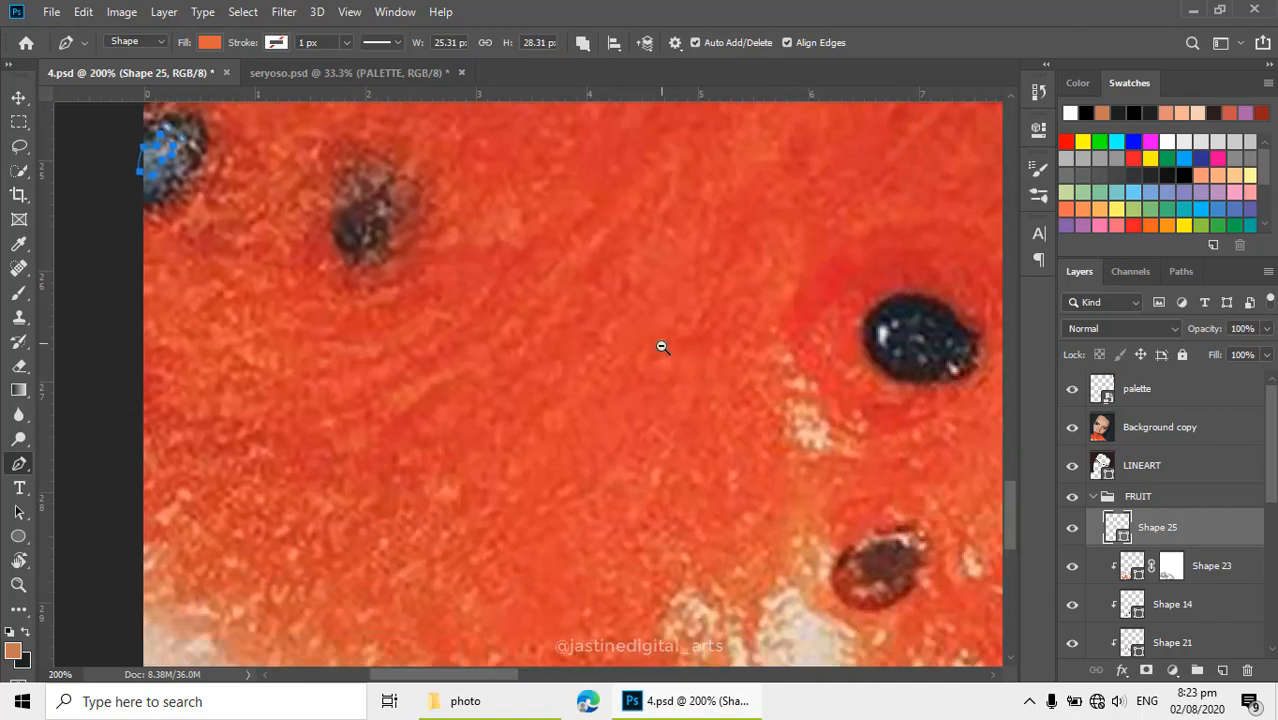
alt+click(662, 347)
drag(793, 377, 652, 384)
ctrl+click(681, 329)
ctrl+click(588, 349)
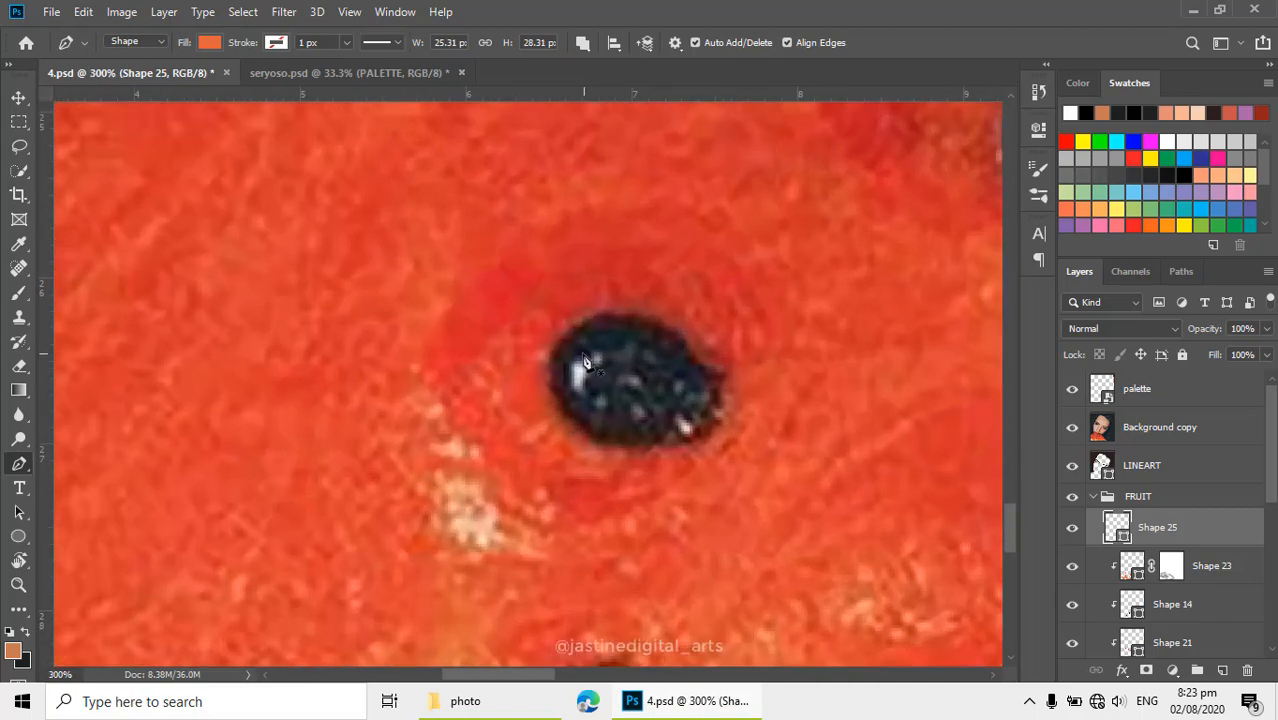
click(580, 355)
mouse_move(571, 378)
mouse_down()
mouse_move(574, 393)
mouse_move(588, 371)
mouse_move(571, 356)
mouse_move(590, 361)
mouse_up()
click(586, 394)
click(593, 350)
Trace the remaining small highlights across the middle and lower right of the central seed
click(636, 375)
click(617, 381)
click(637, 376)
click(636, 403)
drag(636, 419, 647, 424)
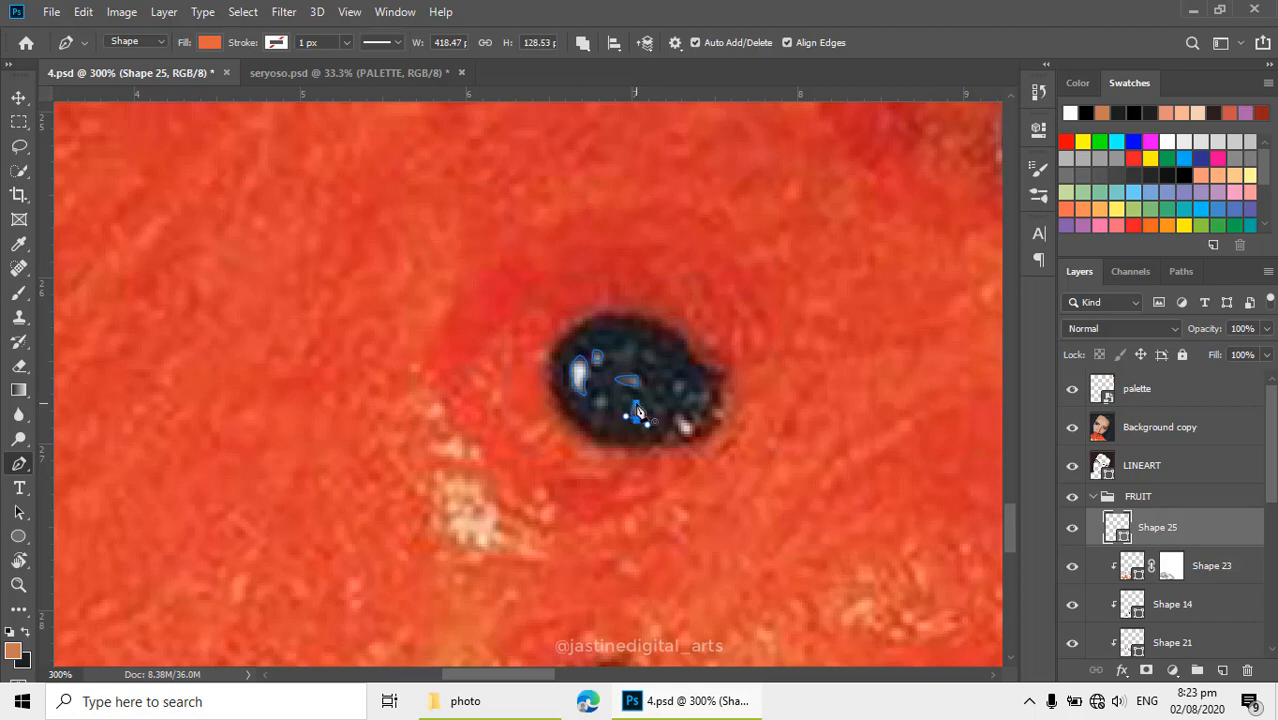
click(678, 414)
click(676, 428)
click(685, 439)
click(695, 437)
click(678, 414)
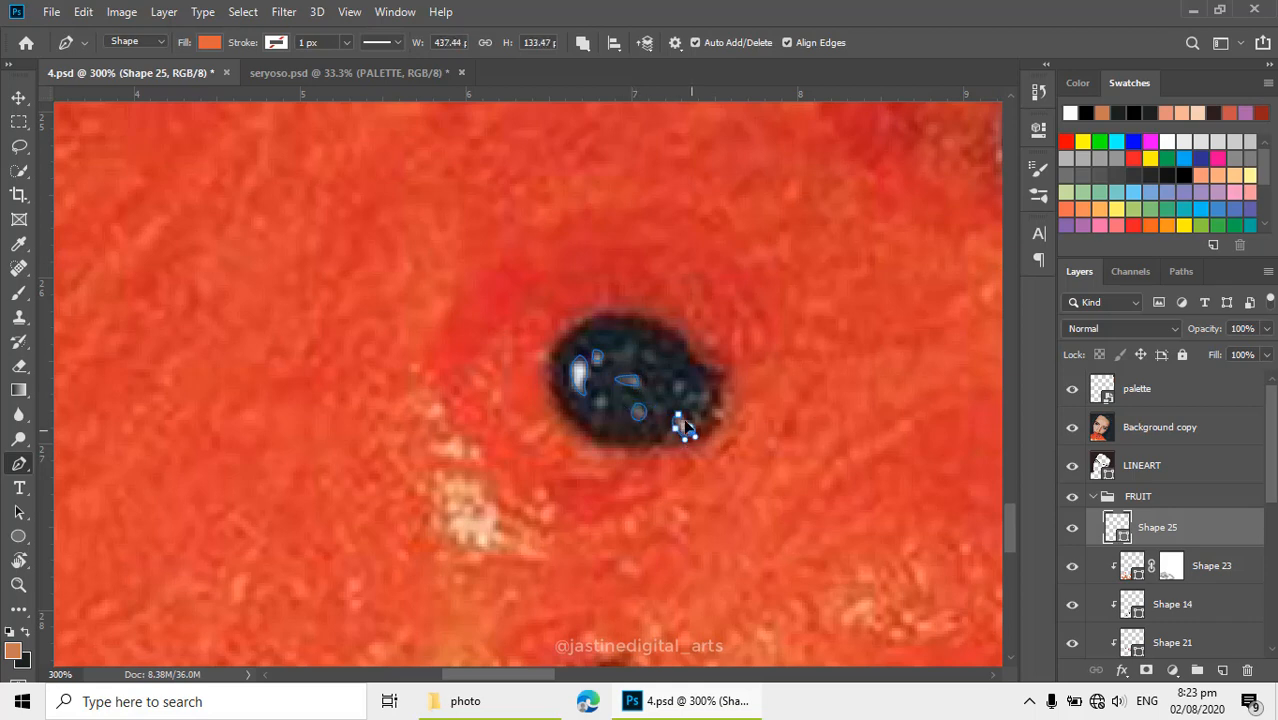
click(678, 381)
Trace the long diagonal highlight at the top of the upper right seed in Shape 25
scroll(729, 394, down, 2)
drag(850, 400, 796, 394)
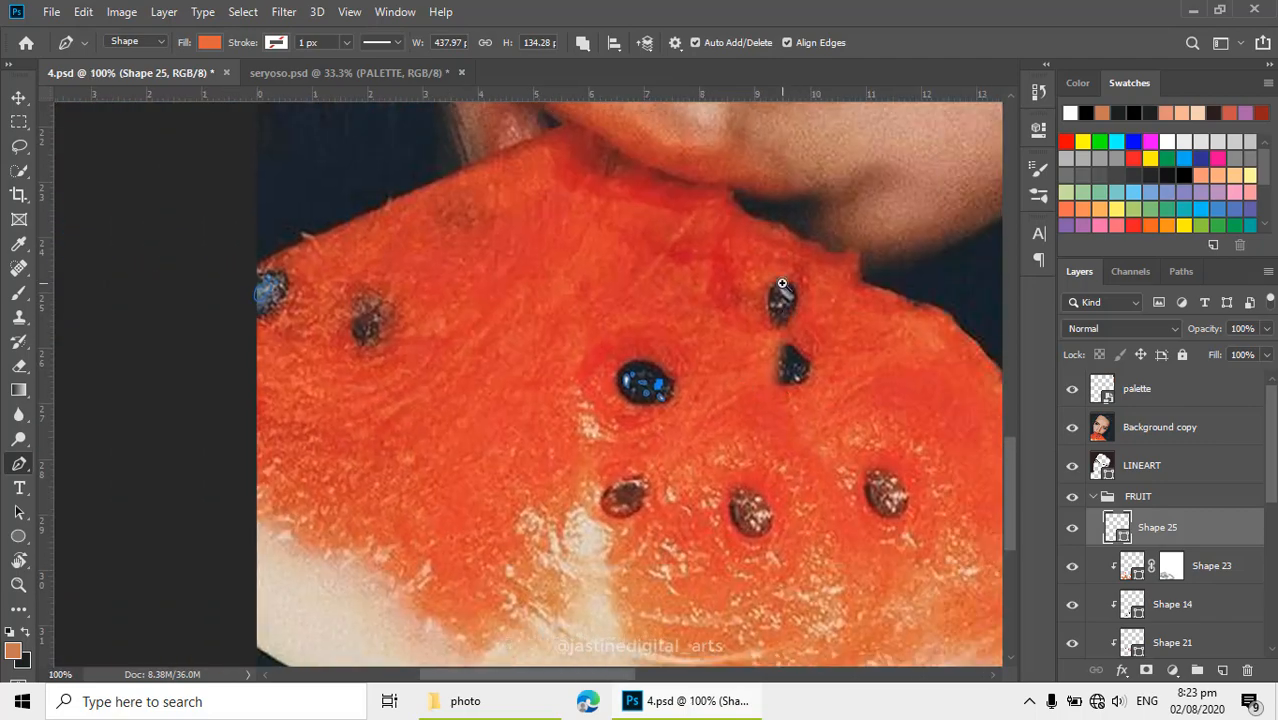
scroll(784, 288, up, 1)
click(782, 287)
click(777, 296)
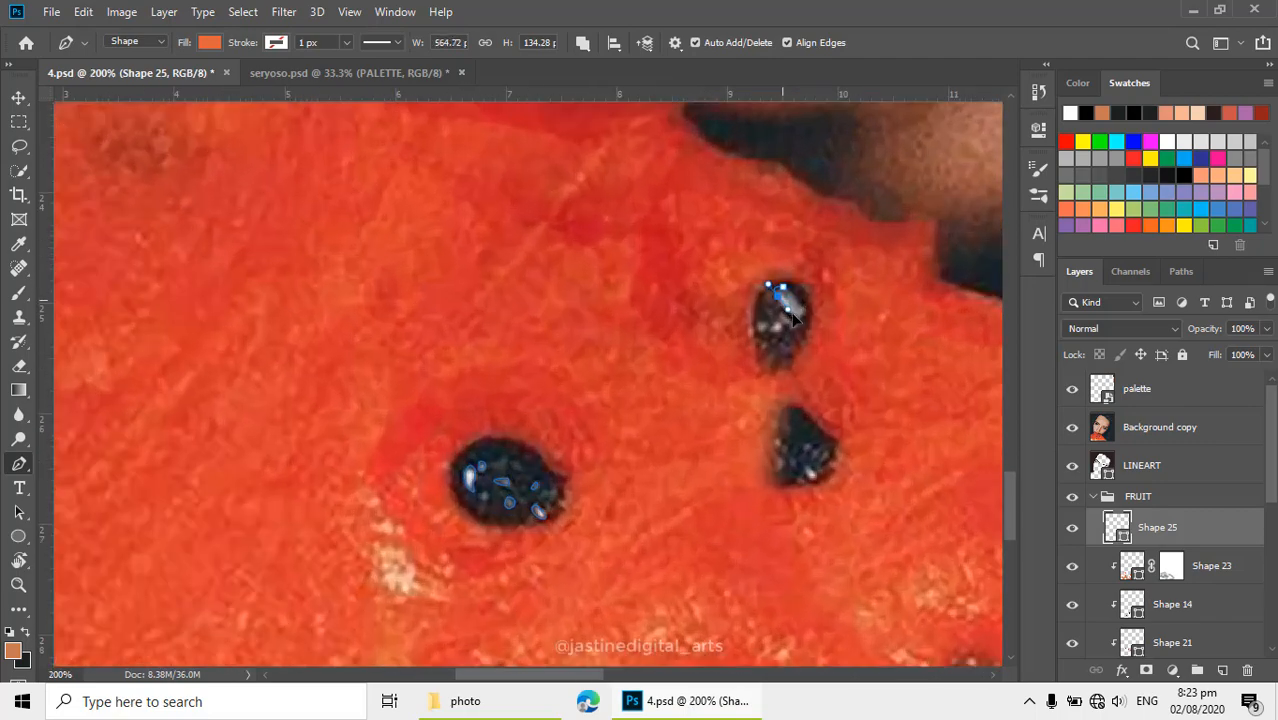
drag(797, 316, 803, 318)
click(783, 290)
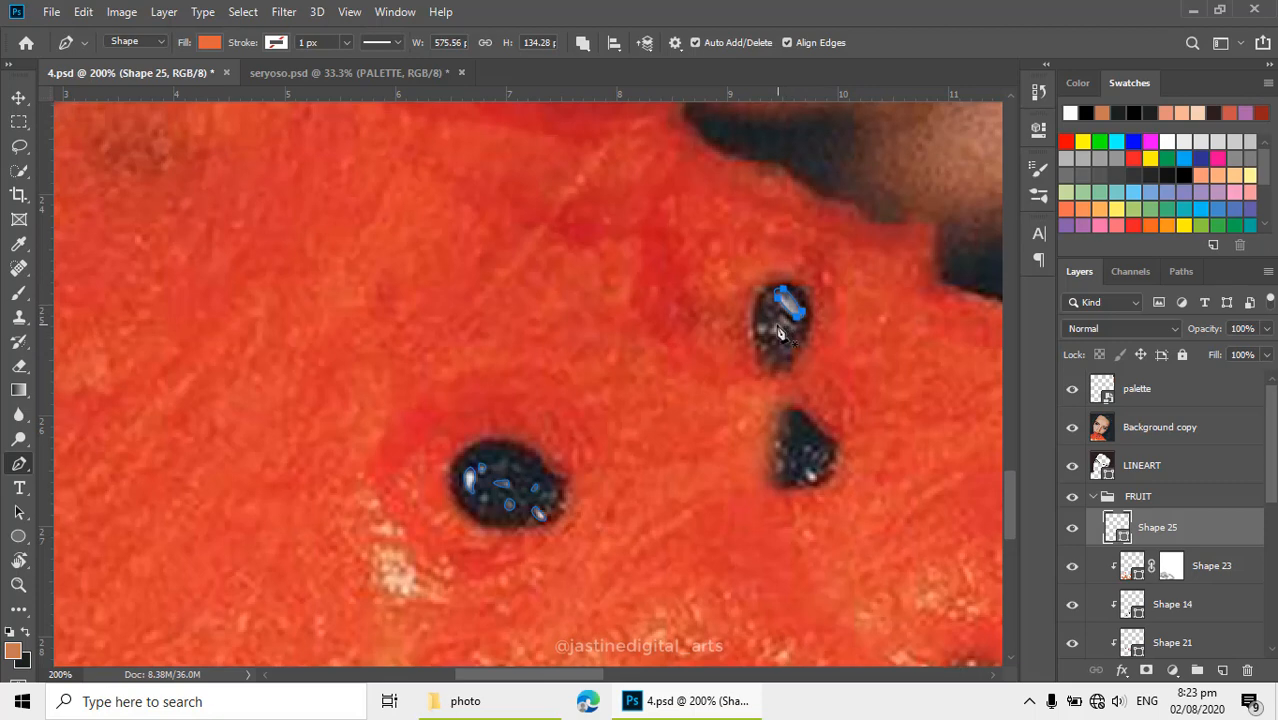
Add the small highlight spots below the diagonal one on the upper right seed
scroll(775, 326, up, 1)
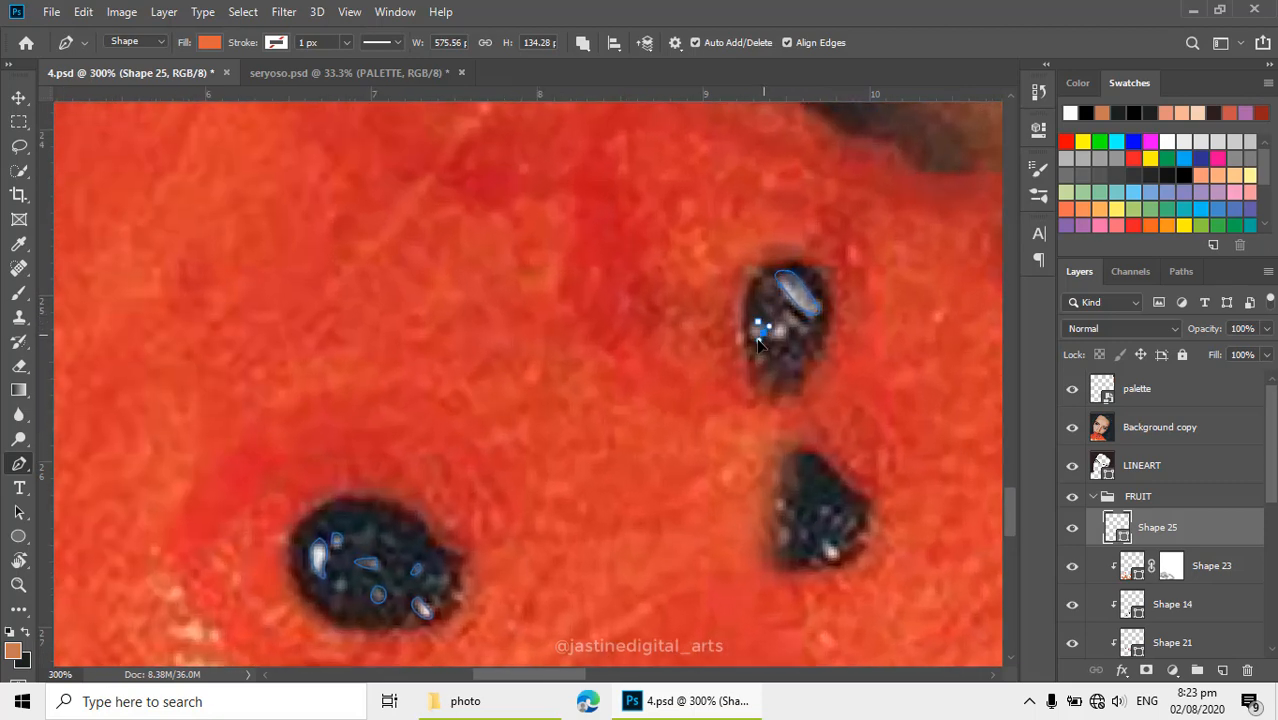
drag(749, 332, 790, 328)
click(806, 331)
click(783, 308)
Trace the bright lower highlight and a tiny central one on the triangular seed below the upper right seed
drag(729, 362, 572, 219)
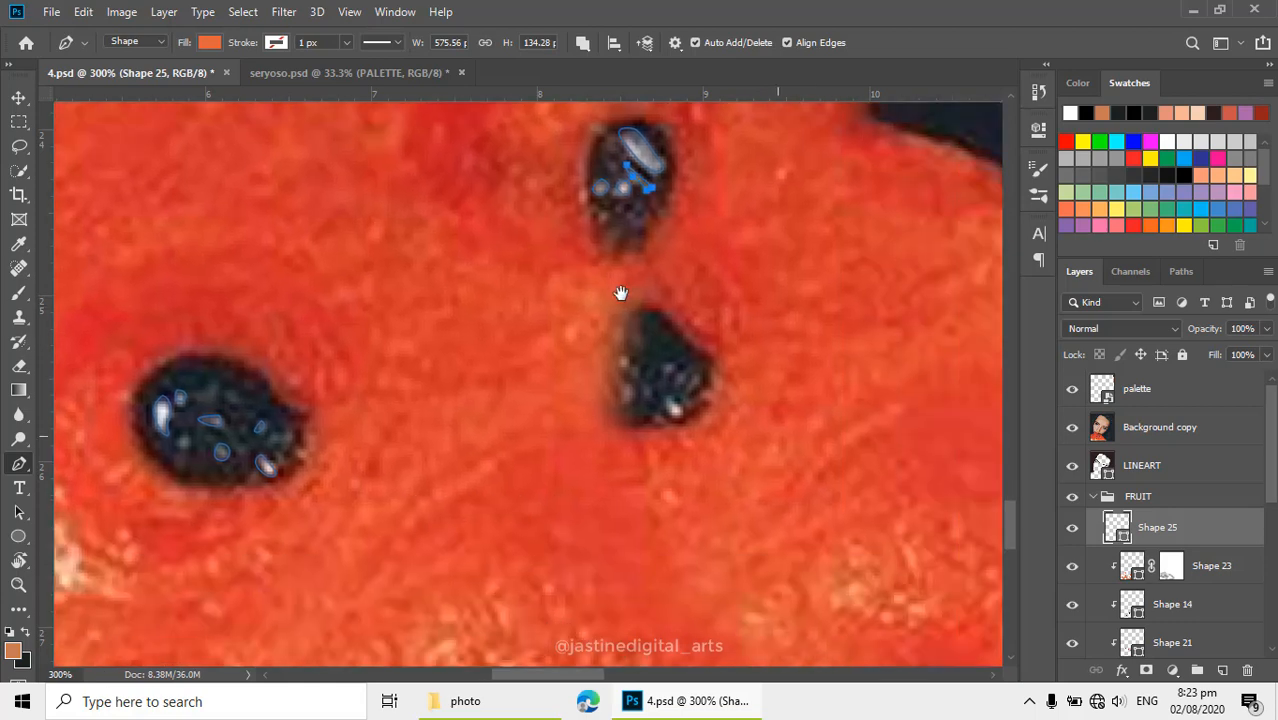
click(671, 399)
mouse_move(669, 412)
mouse_down()
mouse_move(682, 420)
mouse_move(654, 399)
mouse_up()
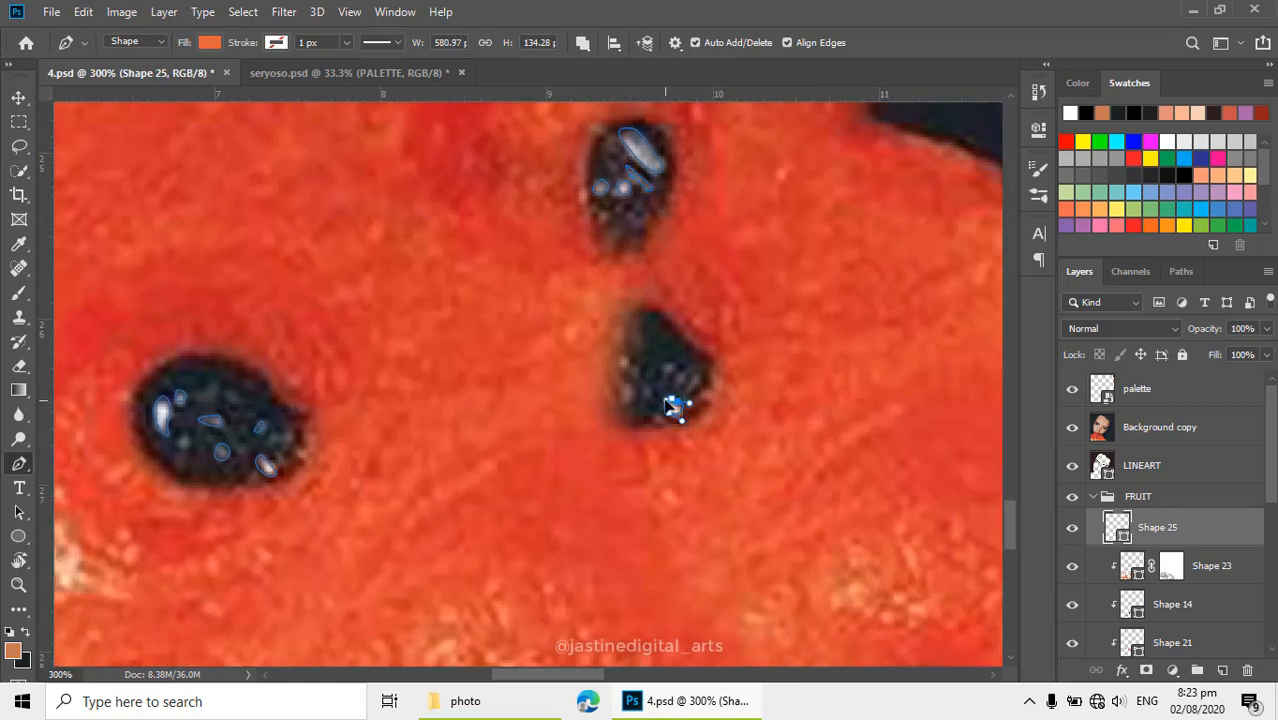
key(z)
click(671, 399)
key(p)
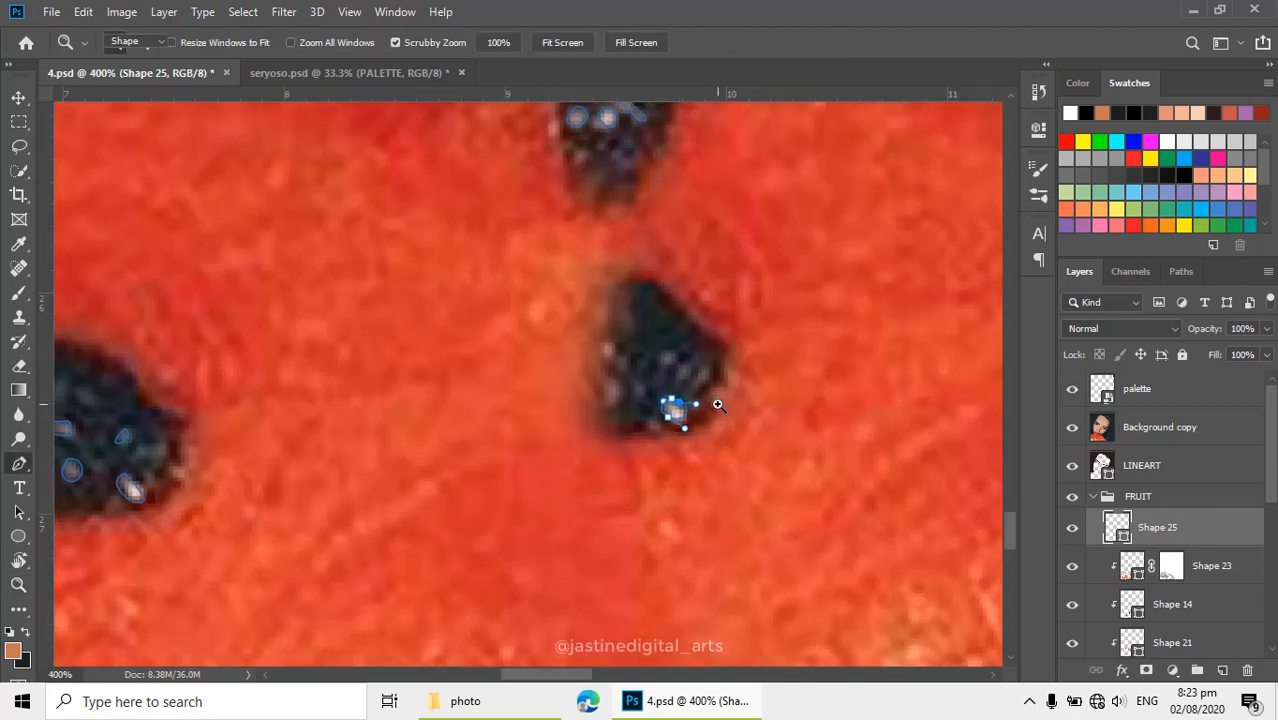
click(670, 348)
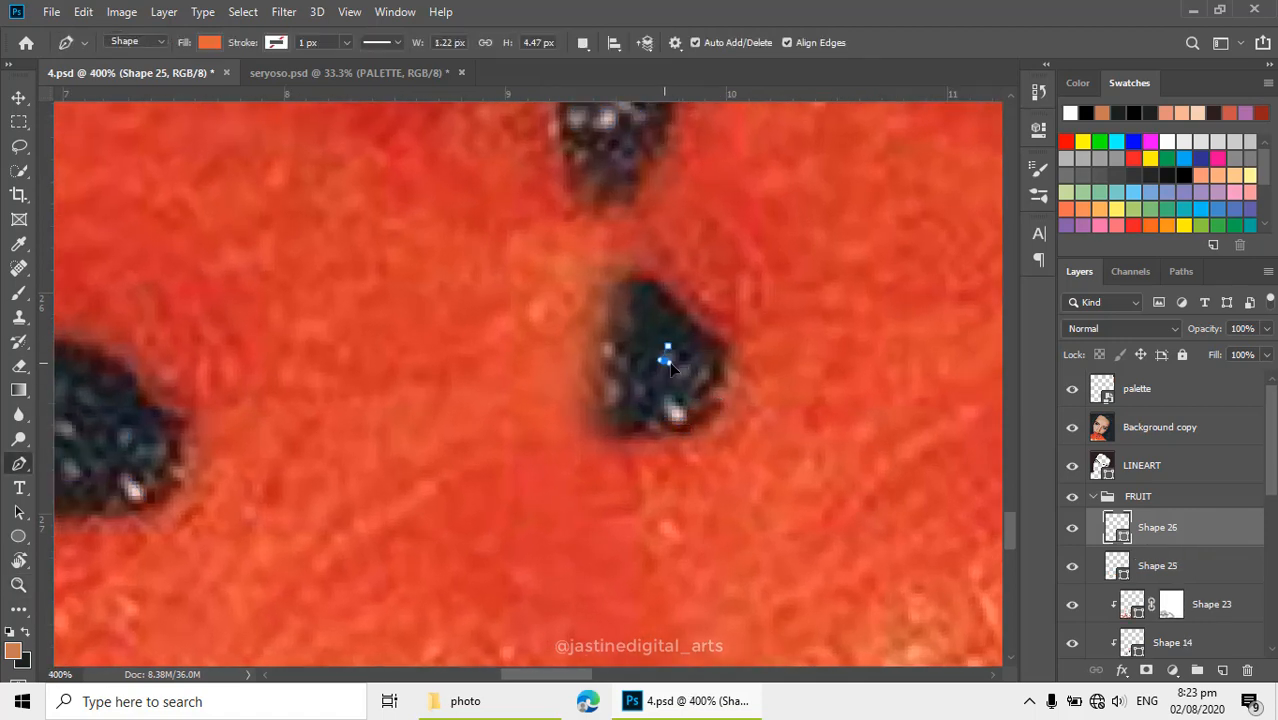
click(676, 356)
click(666, 359)
click(670, 348)
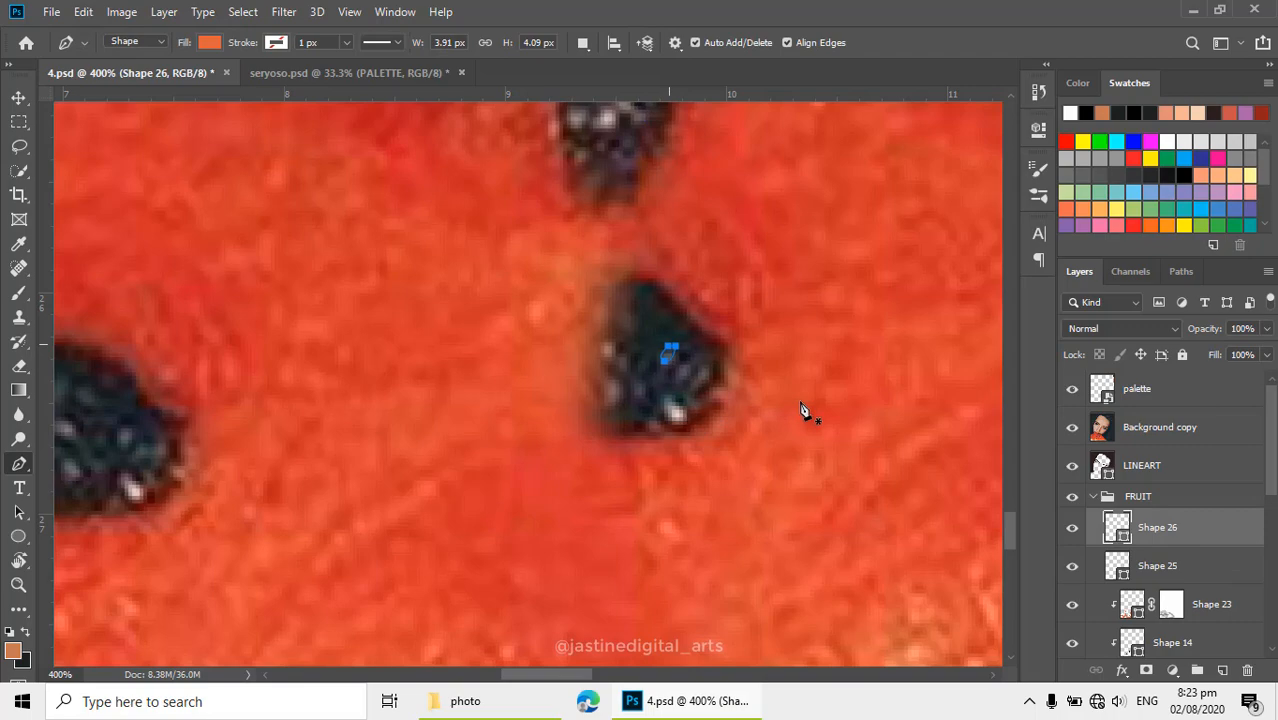
Select the Shape 25 and Shape 26 highlight layers together
shift+click(1152, 565)
key(e)
scroll(700, 420, down, 2)
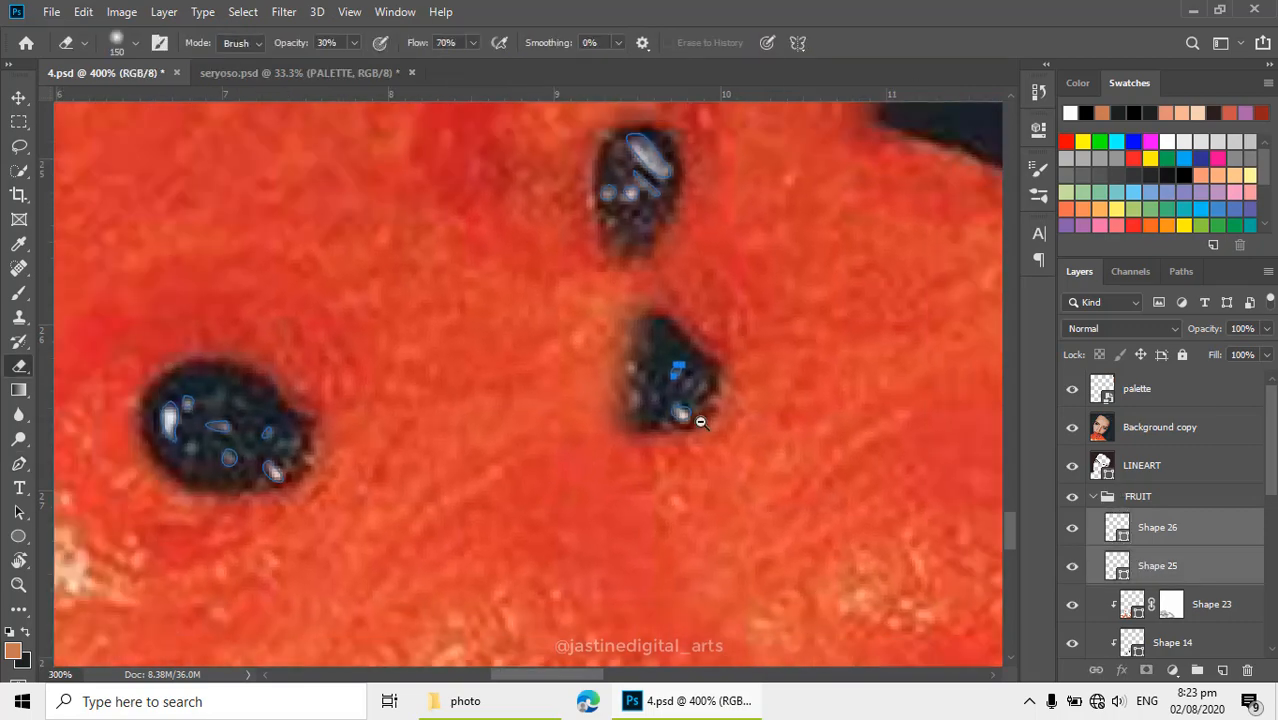
Start a highlight path at the upper right tip of the lower left brown seed and undo it
drag(729, 387, 634, 252)
mouse_move(784, 480)
mouse_down()
mouse_move(769, 433)
mouse_move(841, 405)
mouse_up()
scroll(841, 405, down, 1)
drag(599, 425, 659, 422)
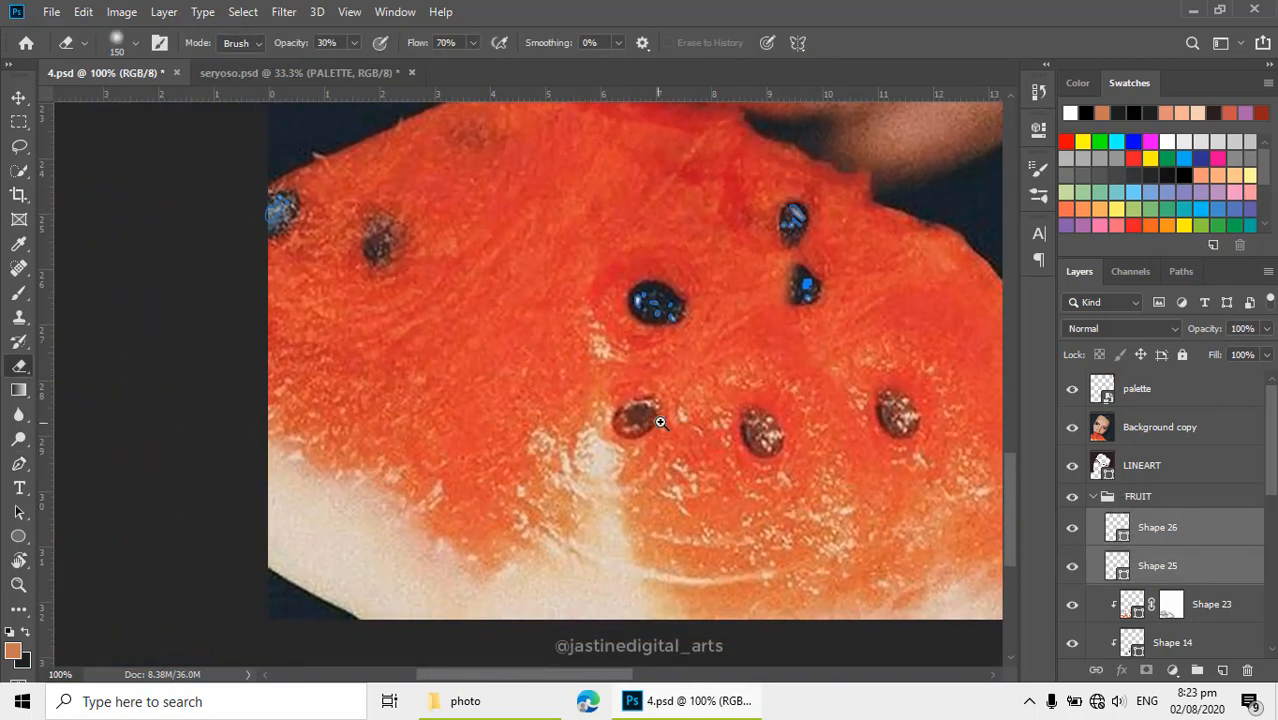
scroll(659, 422, up, 2)
key(p)
click(647, 367)
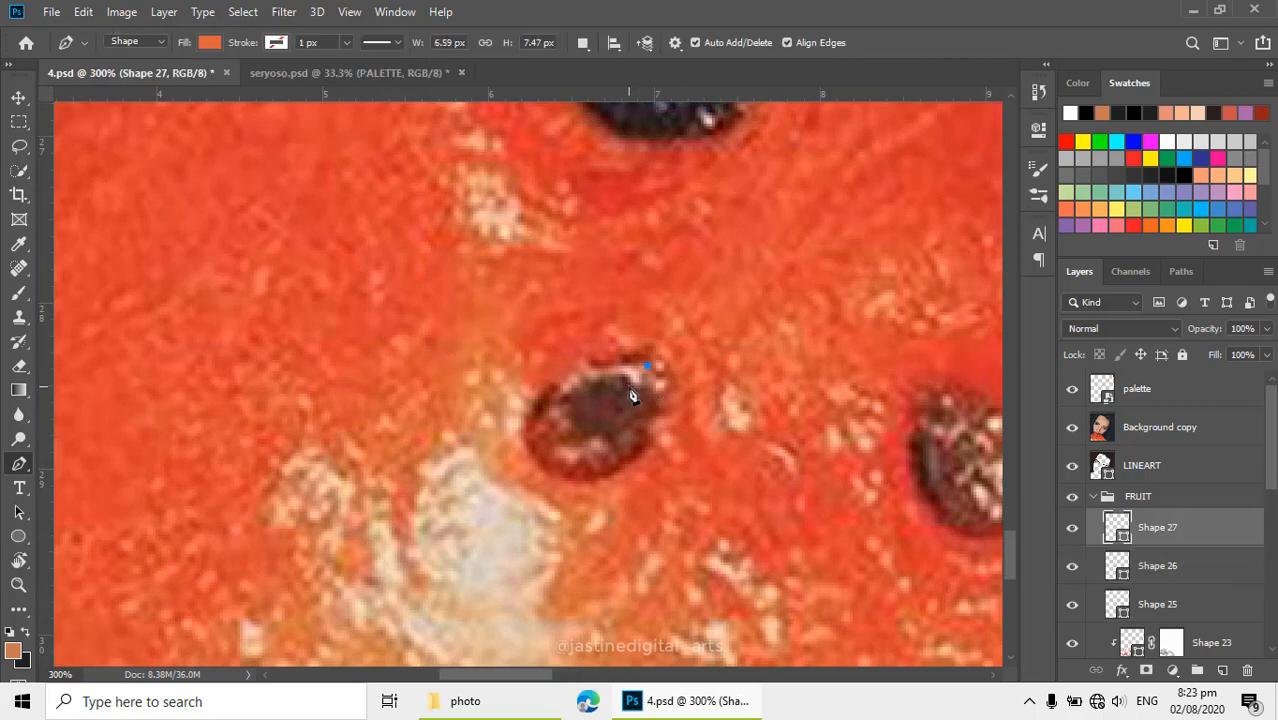
key(ctrl+z)
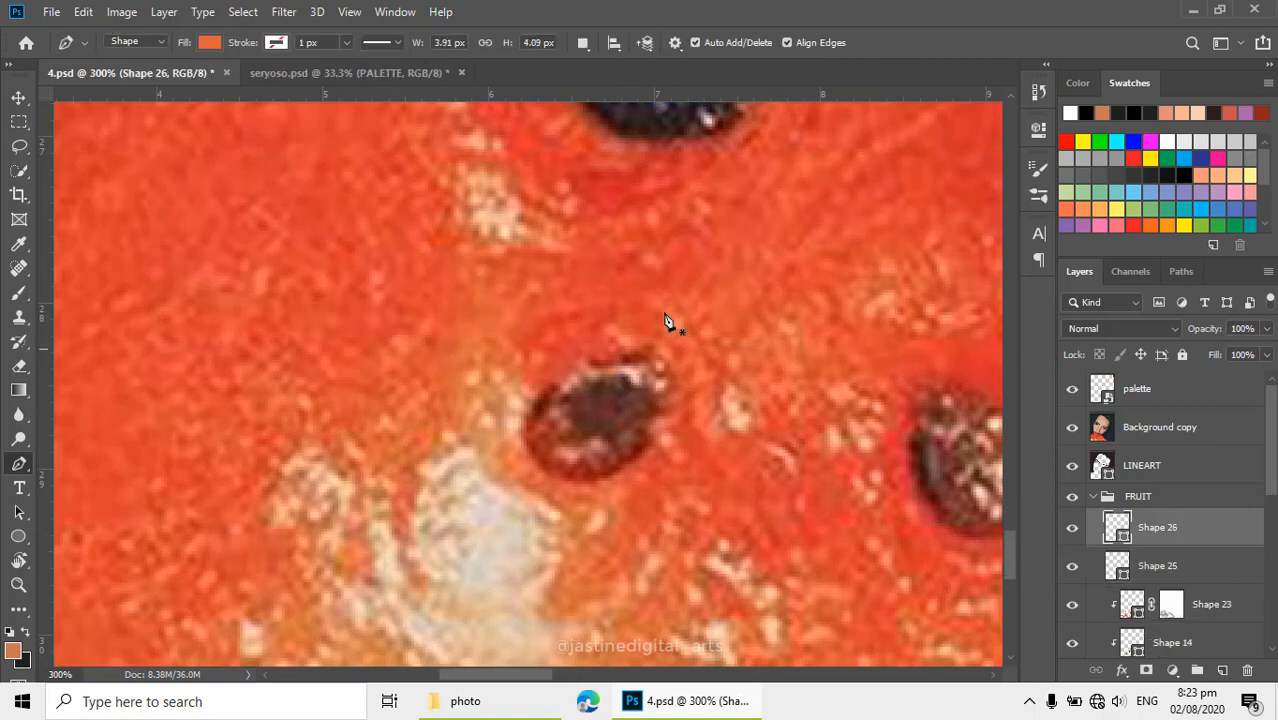
Merge the Shape 25 and Shape 26 seed highlight layers into one shape layer
scroll(655, 232, down, 2)
drag(733, 251, 688, 340)
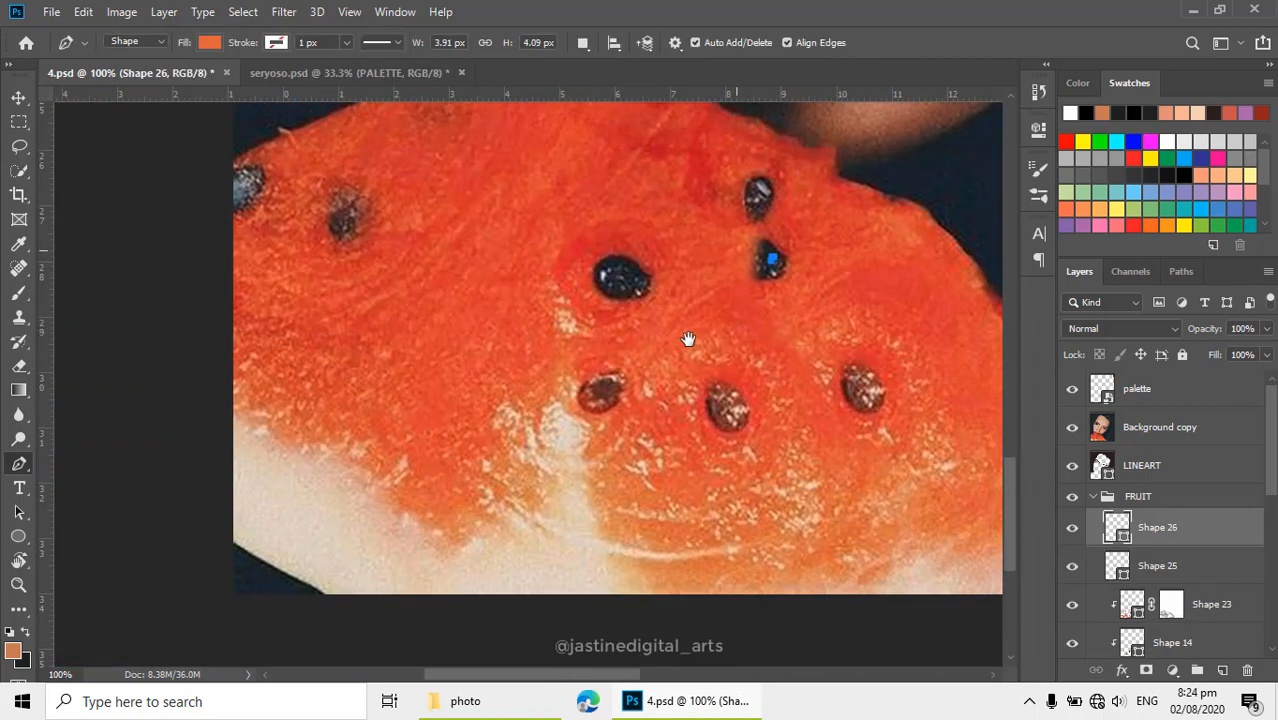
shift+click(1160, 572)
key(ctrl+e)
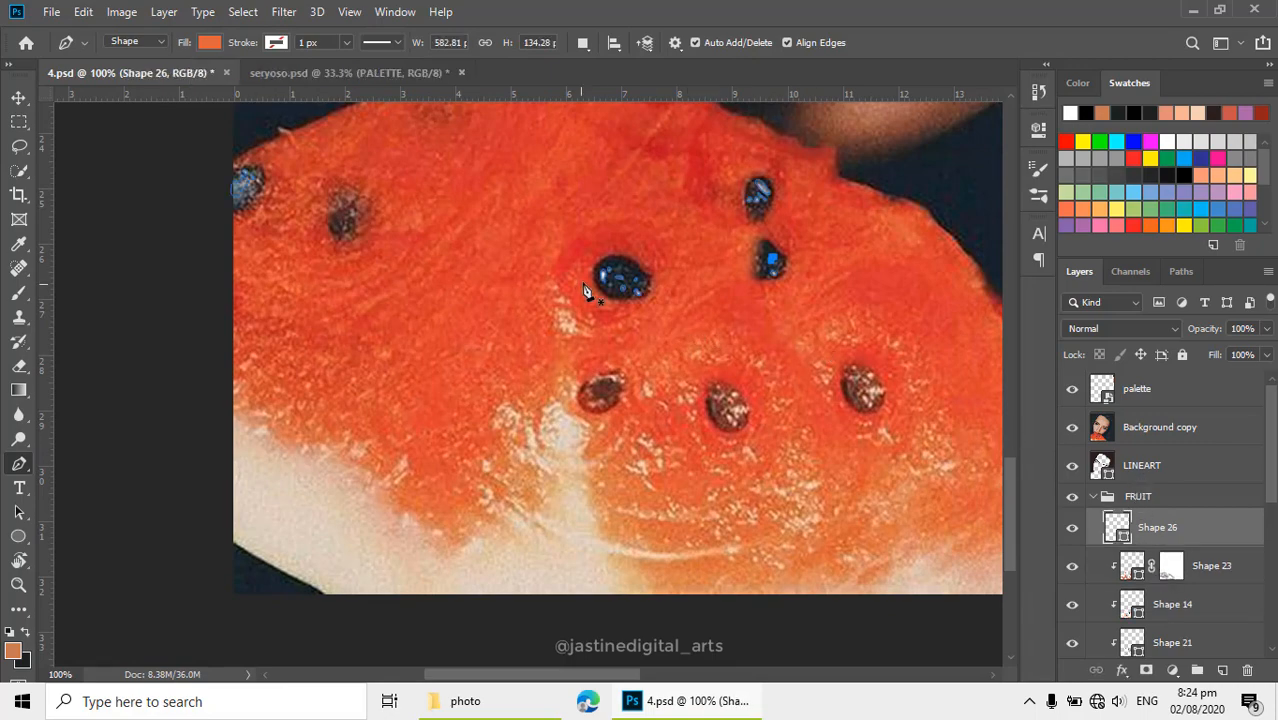
scroll(576, 372, up, 2)
click(672, 390)
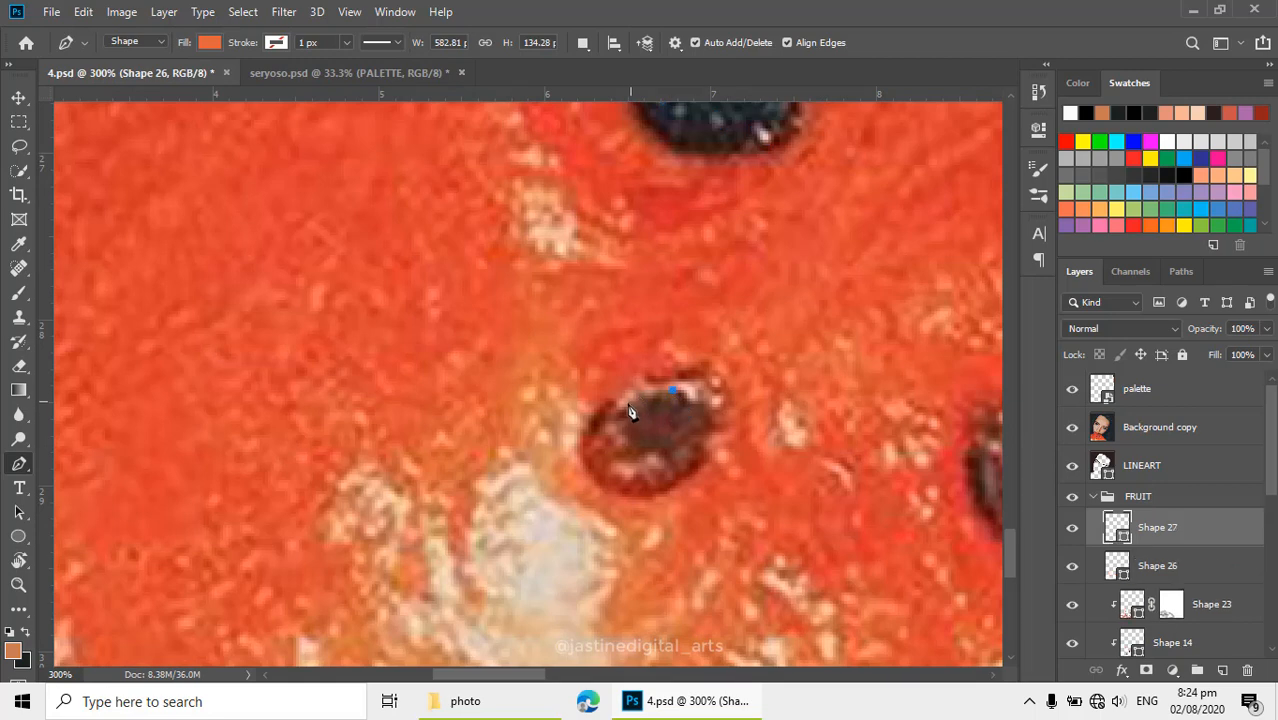
drag(624, 404, 618, 420)
key(ctrl+z)
key(ctrl+z)
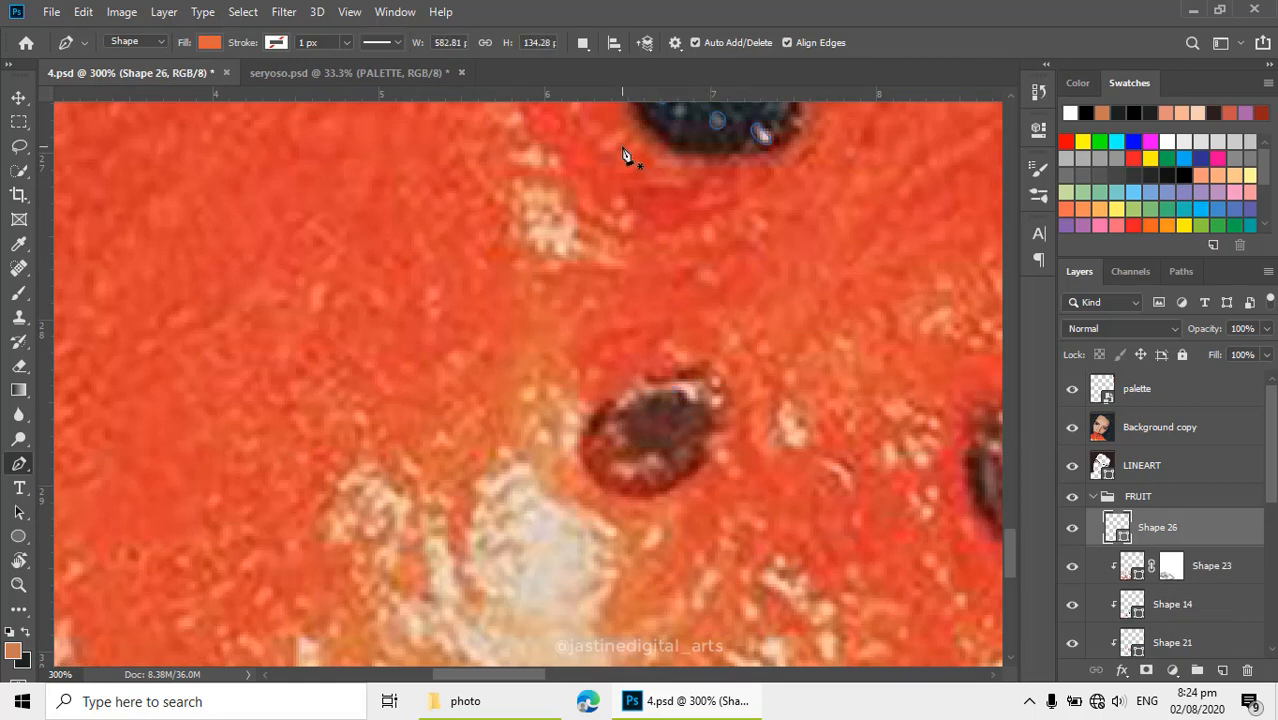
Set new paths to Combine Shapes on the merged highlight layer and trace the curved highlight along the lower left brown seed's upper edge
click(580, 42)
click(630, 85)
drag(694, 408, 695, 409)
drag(701, 393, 633, 404)
click(614, 412)
click(653, 392)
Add a small highlight on the left side and another along the bottom of the same brown seed
click(619, 424)
click(622, 447)
click(619, 425)
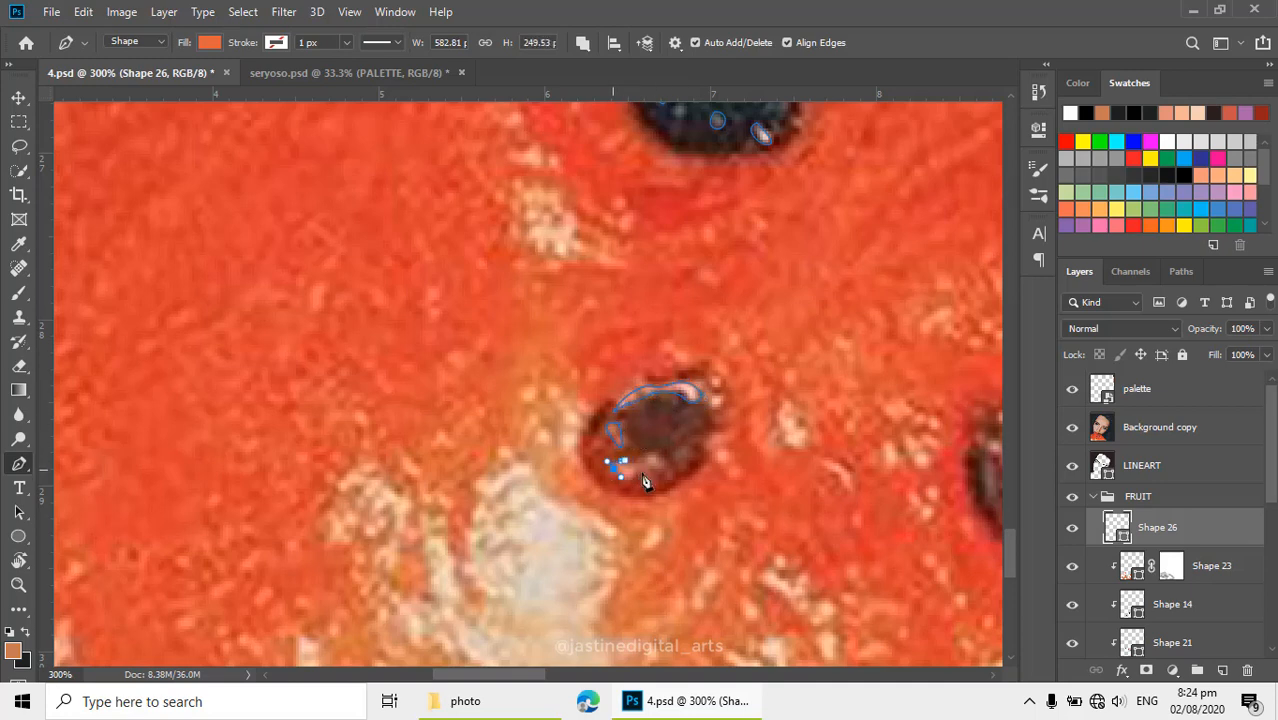
drag(642, 472, 657, 457)
click(625, 461)
Trace the small highlight spots across the upper half of the middle brown seed
drag(770, 479, 785, 511)
drag(650, 431, 695, 455)
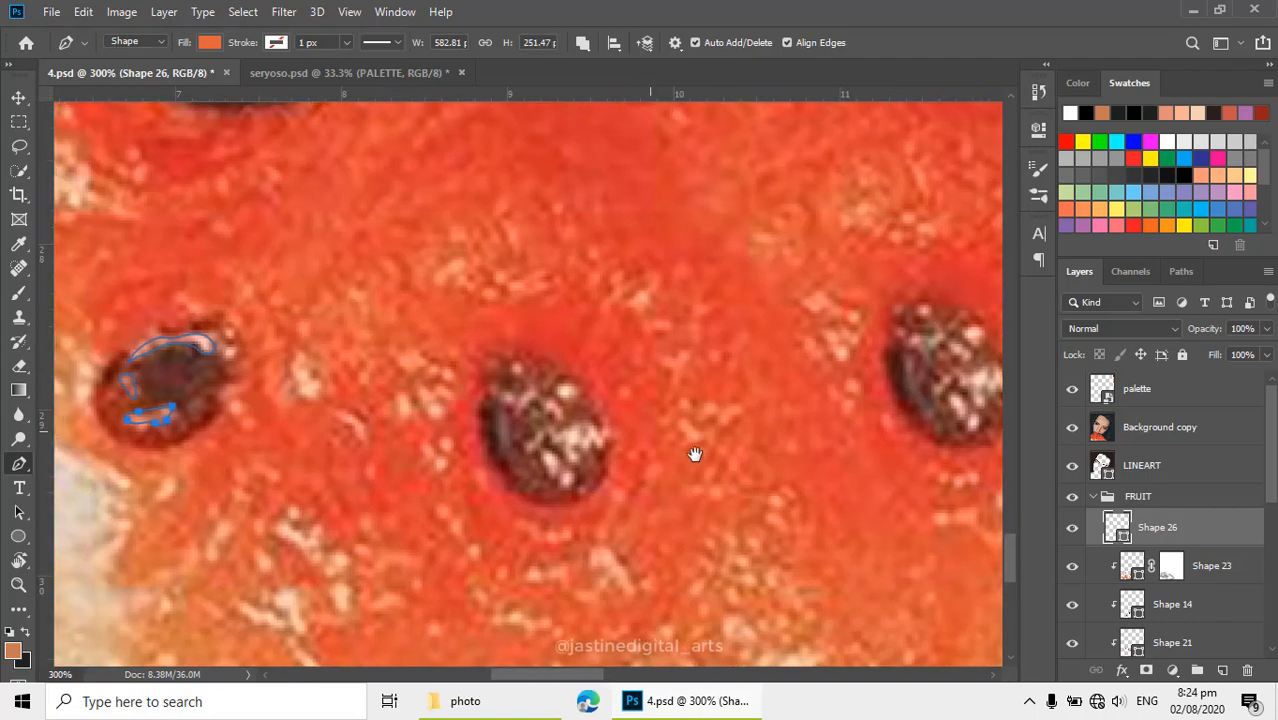
click(572, 380)
click(553, 380)
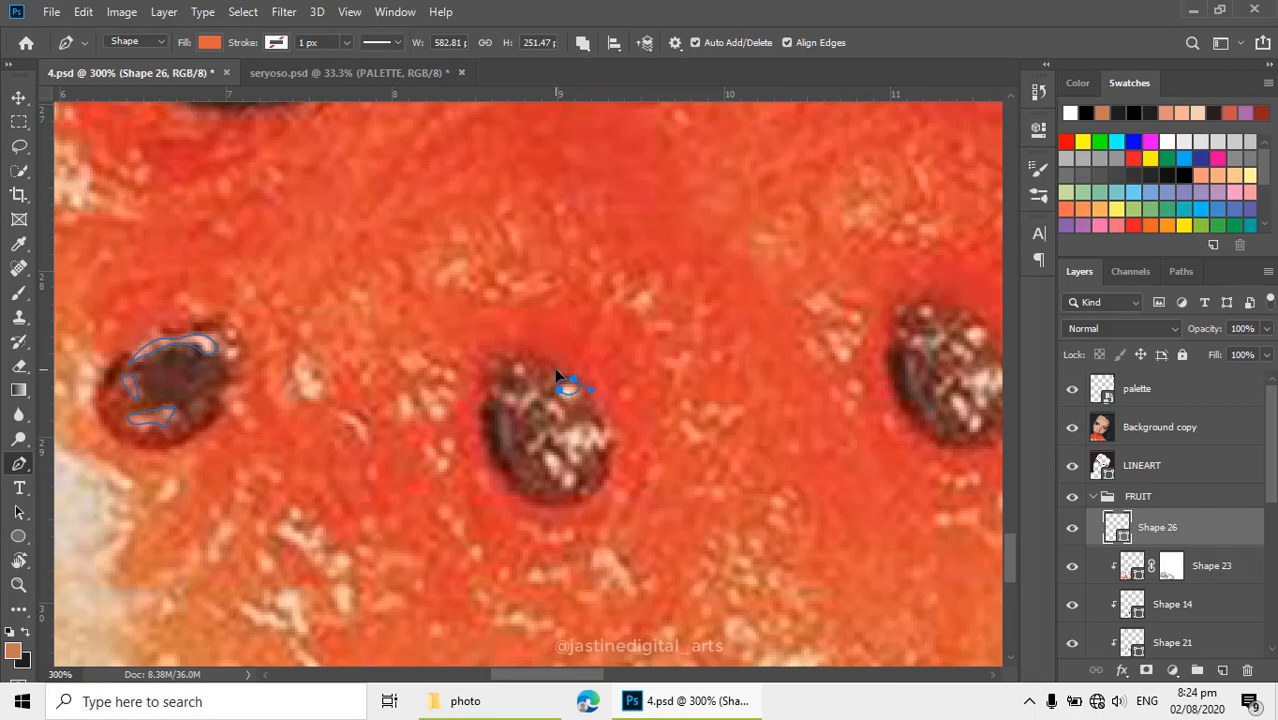
click(531, 387)
click(531, 388)
click(548, 402)
Trace the larger highlight patches across the lower half of the middle brown seed
click(545, 455)
drag(549, 471, 556, 476)
click(547, 445)
click(583, 421)
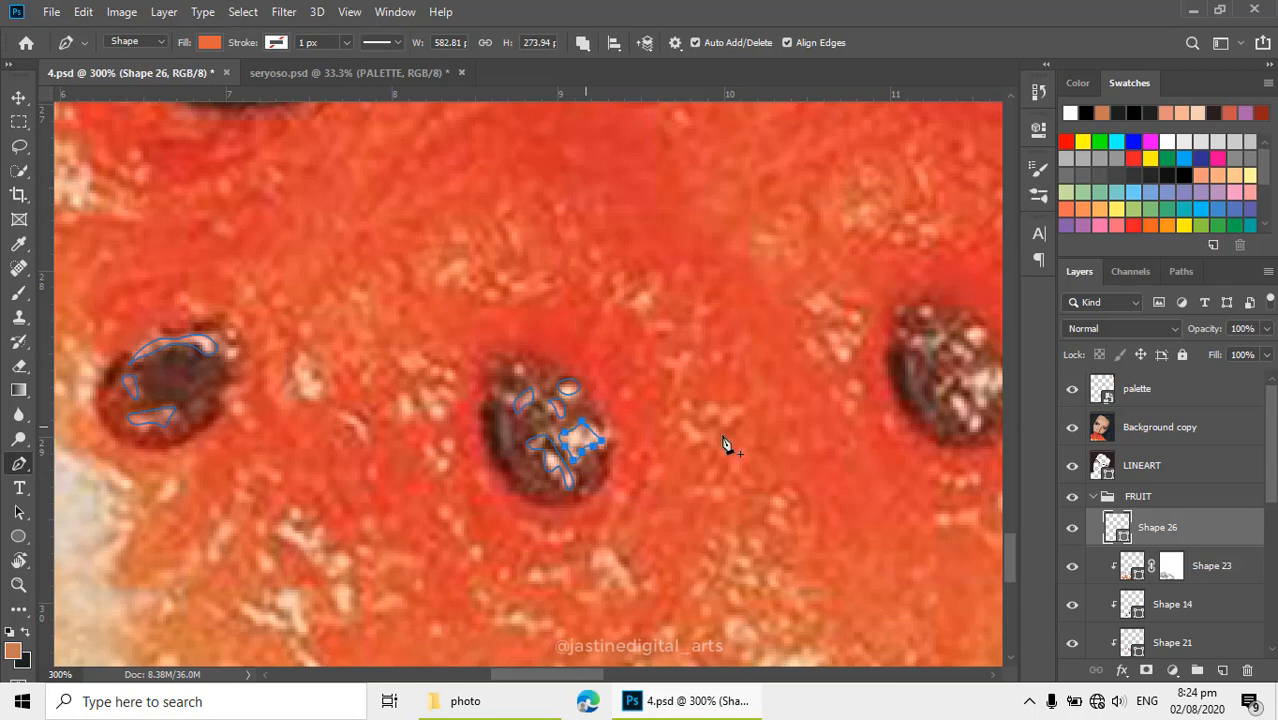
Trace the upper, central and lower highlight spots on the lower right brown seed
drag(727, 430, 430, 457)
click(677, 352)
drag(676, 370, 690, 369)
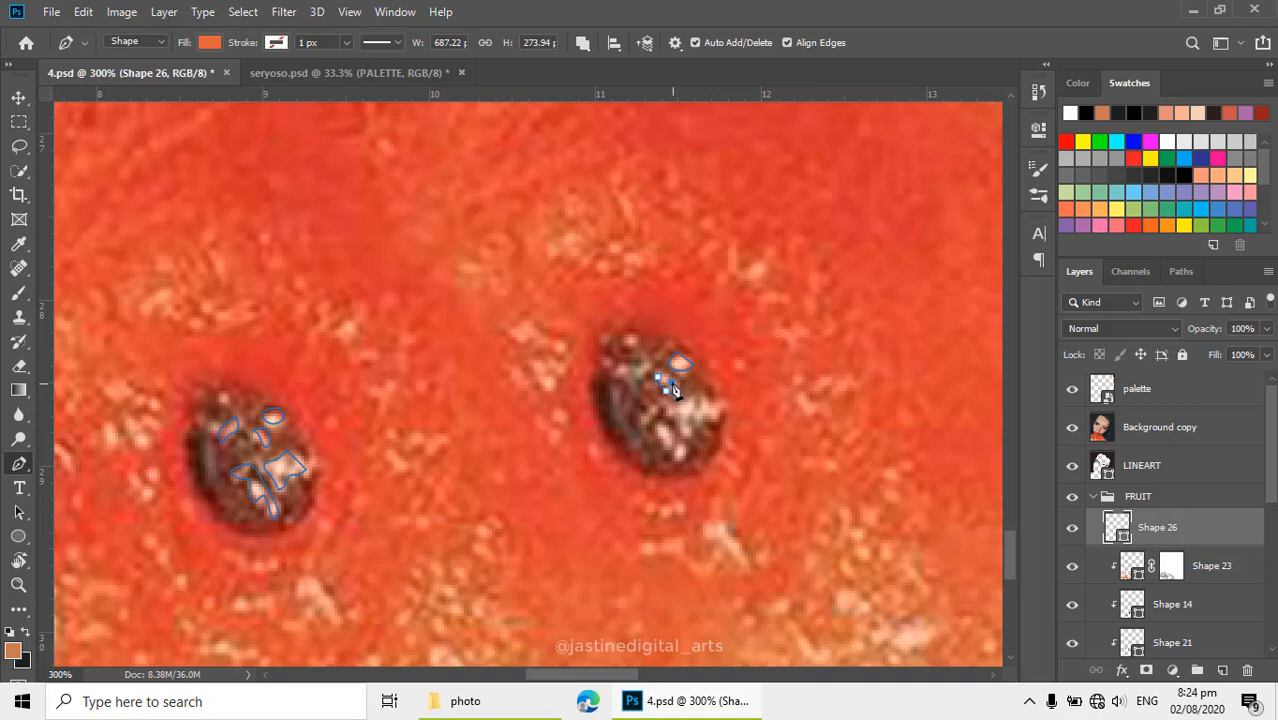
mouse_move(697, 404)
mouse_down()
mouse_move(672, 410)
mouse_move(714, 412)
mouse_up()
click(694, 428)
click(710, 403)
click(660, 428)
Hide the Background copy reference photo and change the Shape 26 highlights' fill to light pink, e7b7a9
scroll(735, 452, down, 3)
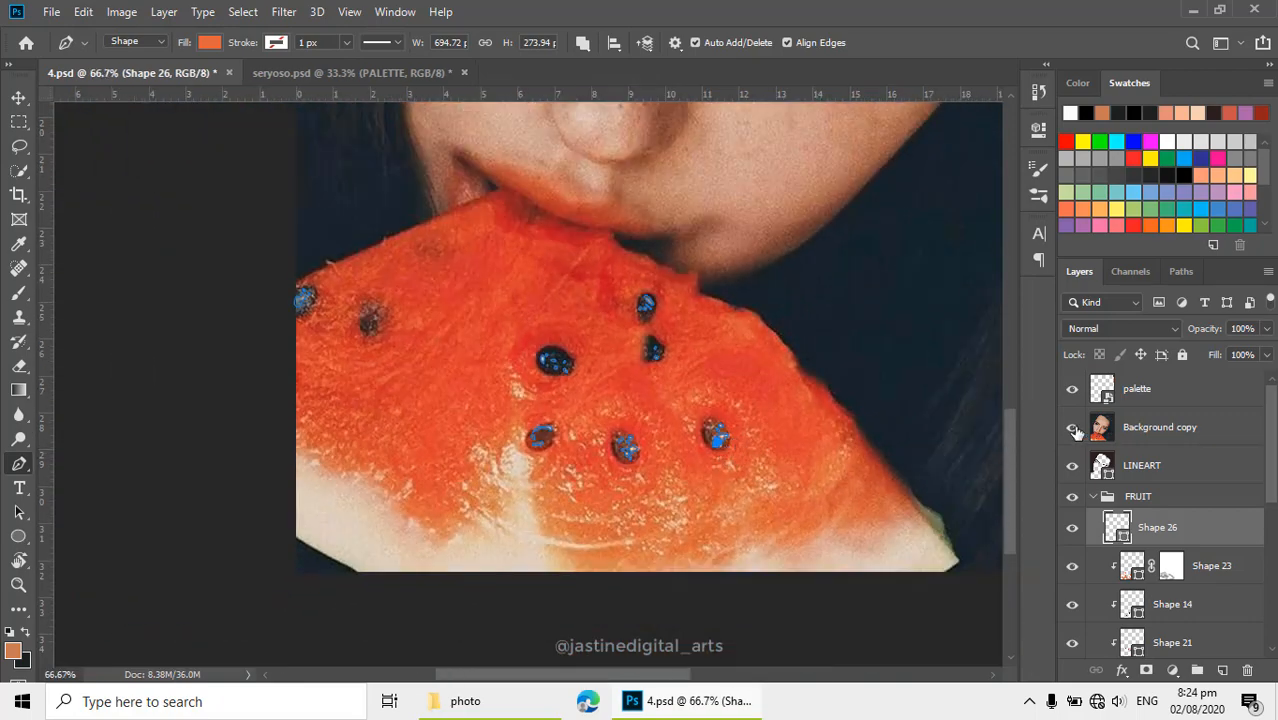
click(1072, 428)
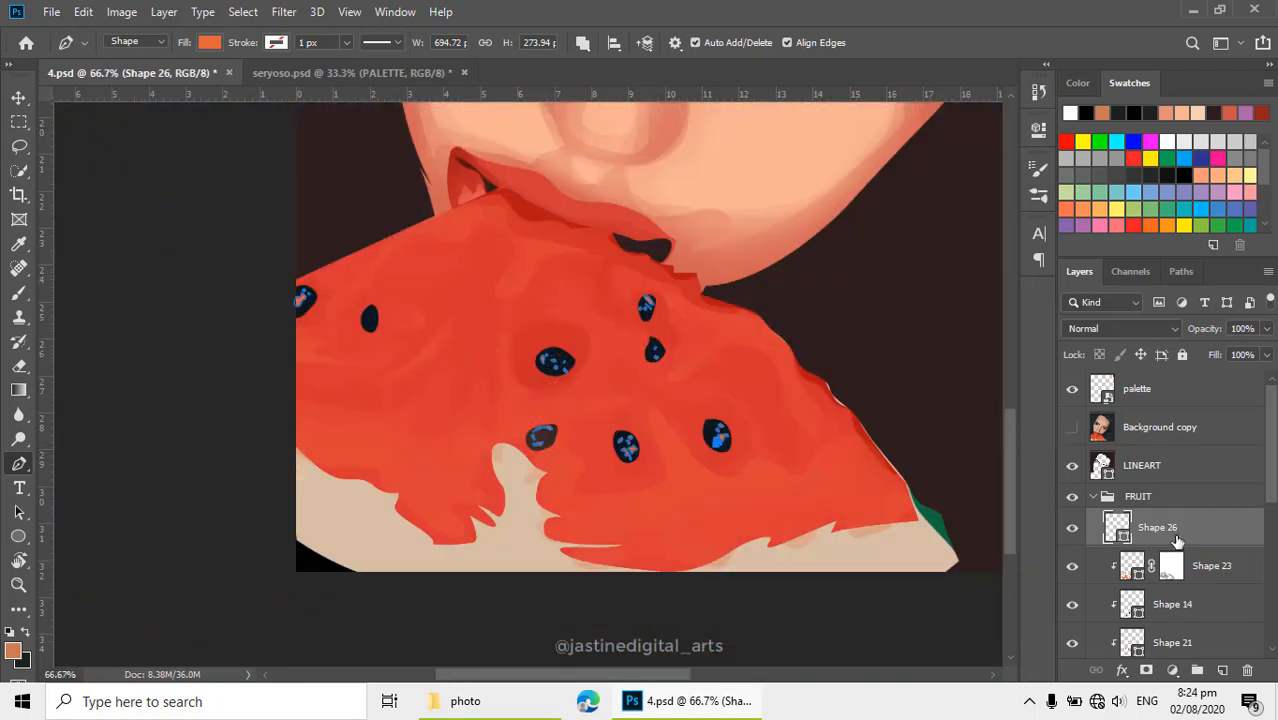
double_click(1122, 534)
click(830, 386)
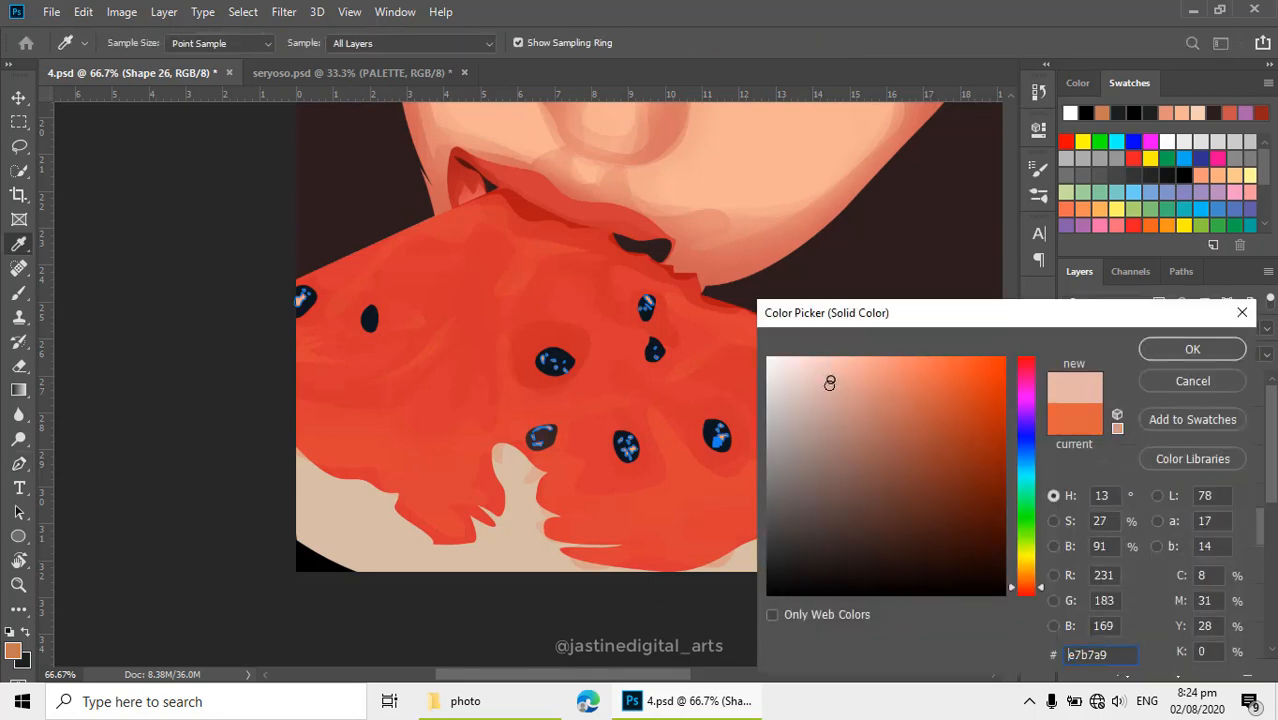
click(1185, 350)
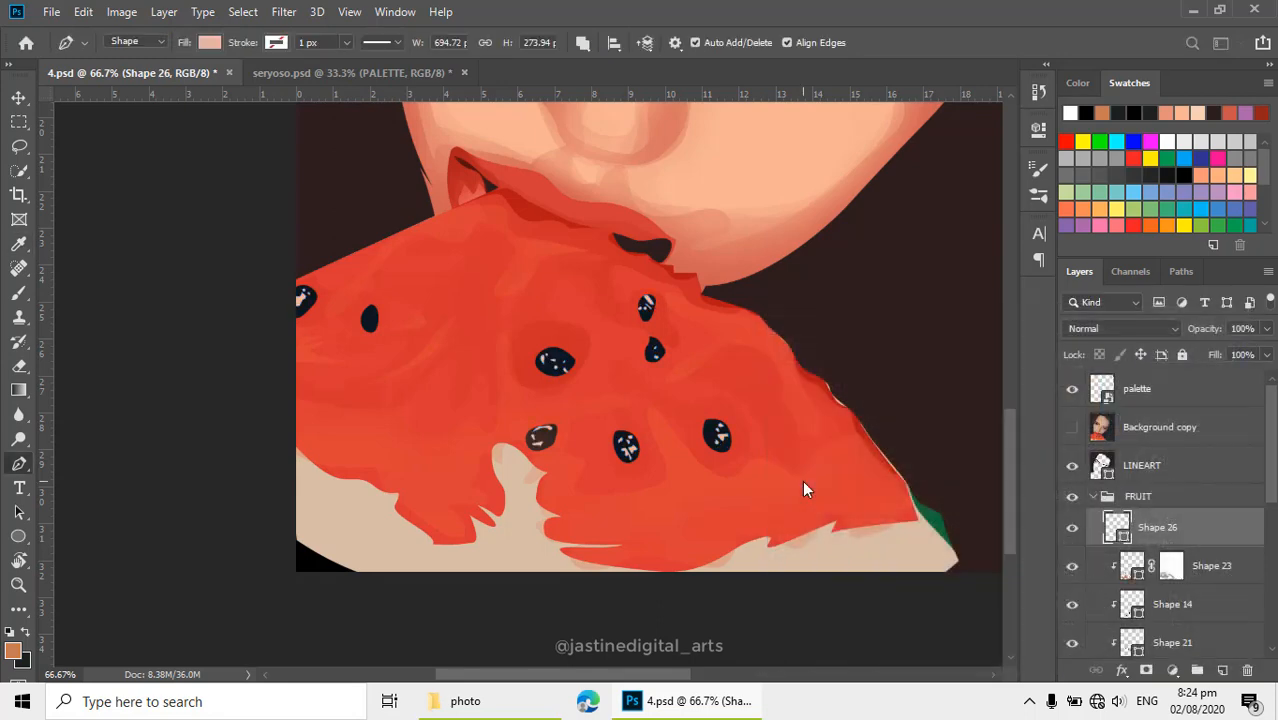
Review the recolored seed highlights across the portrait and check the far left seeds for missing ones
alt+click(378, 428)
alt+click(560, 383)
drag(588, 417, 625, 499)
ctrl+click(574, 470)
alt+click(530, 493)
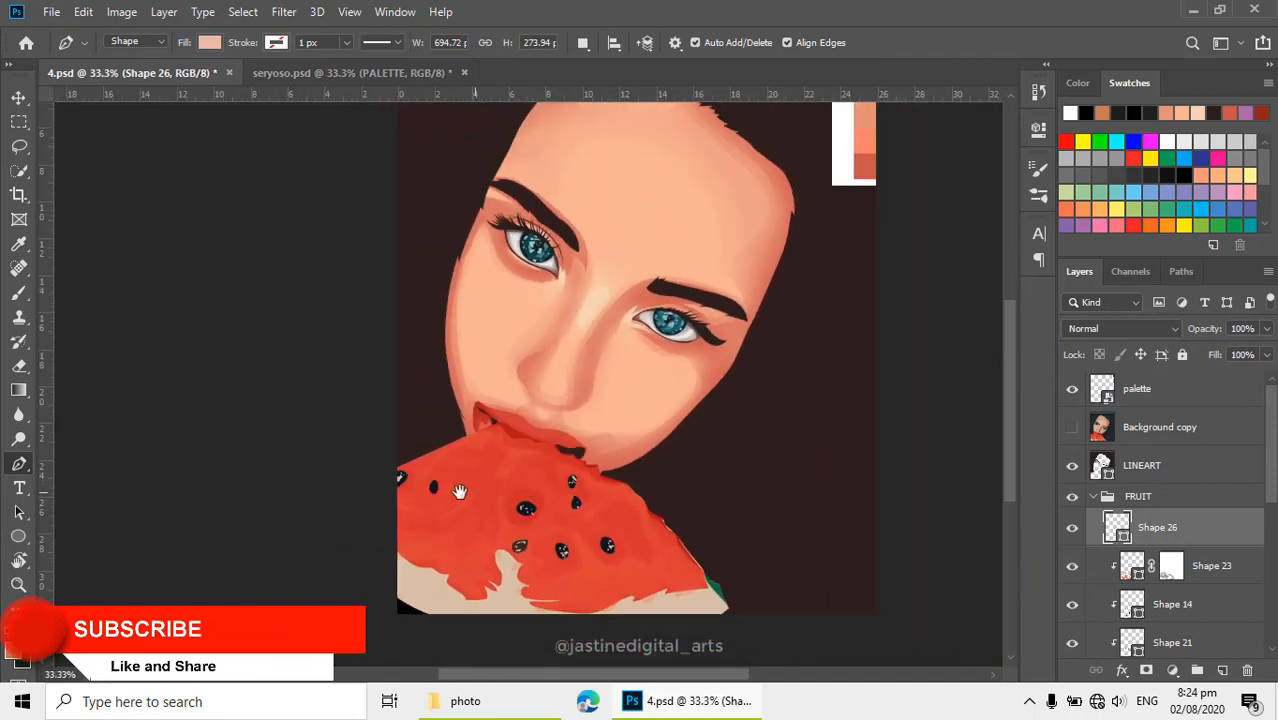
ctrl+click(419, 491)
ctrl+click(421, 491)
ctrl+click(426, 490)
drag(685, 522, 599, 457)
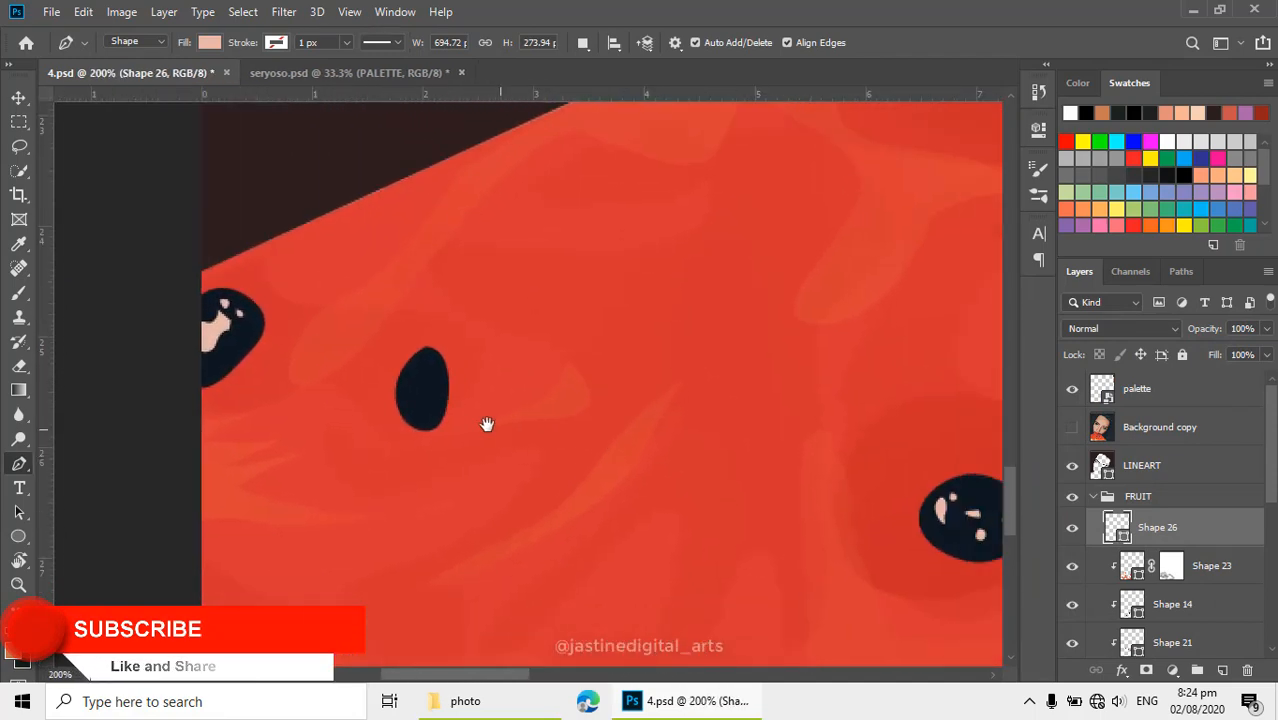
alt+click(487, 424)
alt+click(485, 422)
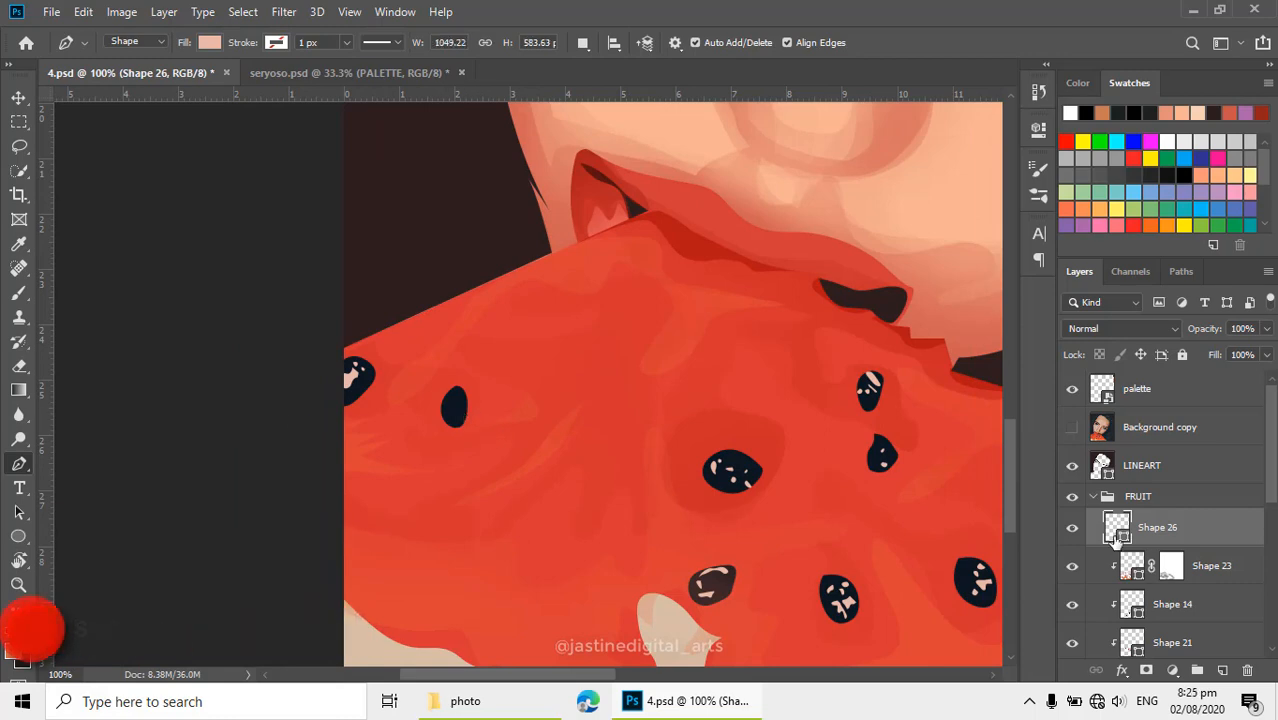
Draw several small highlight shapes on the plain dark seed second from the left, within the Shape 26 layer
ctrl+click(556, 394)
scroll(582, 348, left, 5)
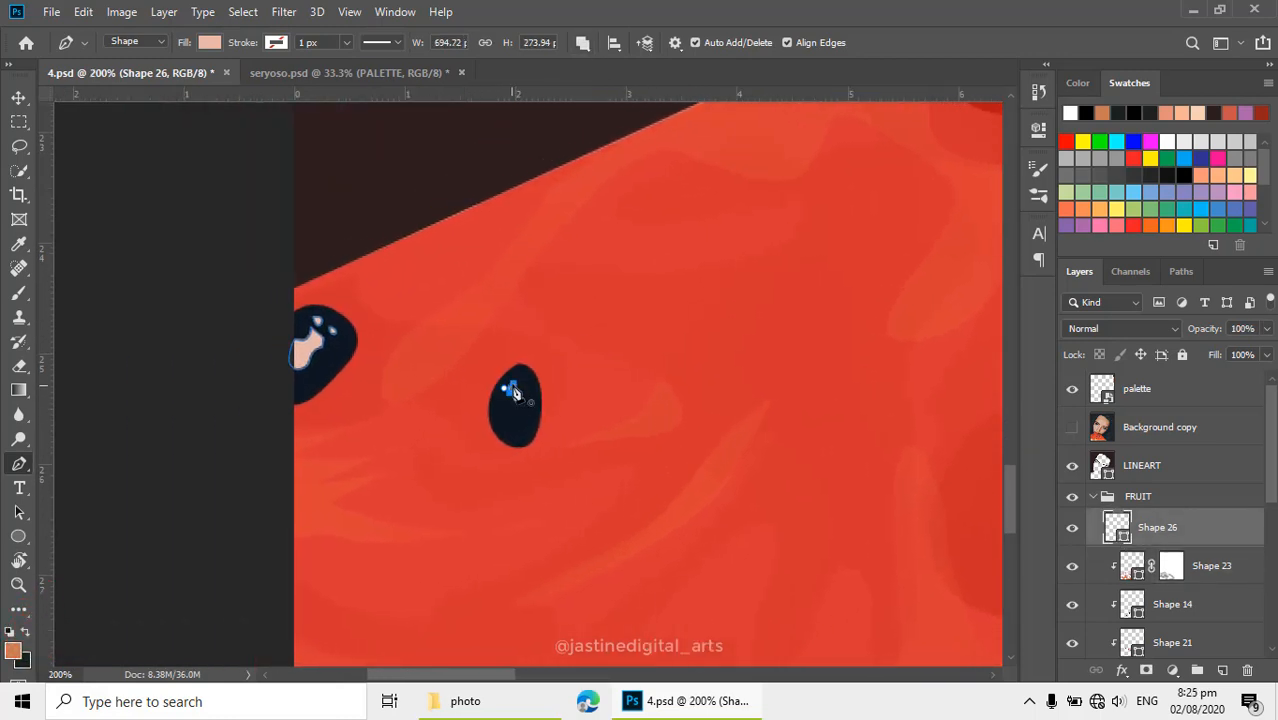
click(511, 412)
click(512, 431)
click(522, 413)
click(511, 413)
click(528, 387)
click(530, 397)
click(499, 404)
click(501, 411)
Reshape the LINEART path at the bumps midway along the watermelon's right edge to cover the pale slivers
scroll(585, 428, down, 5)
scroll(703, 449, down, 1)
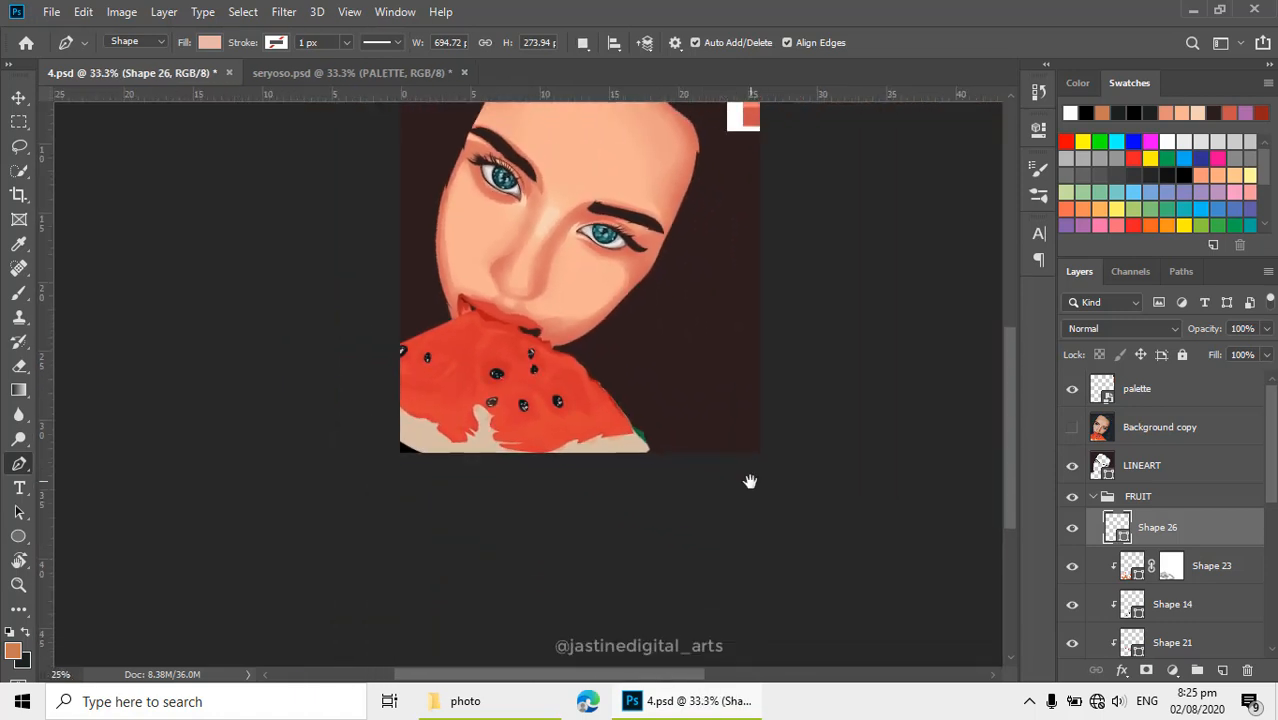
scroll(639, 460, up, 6)
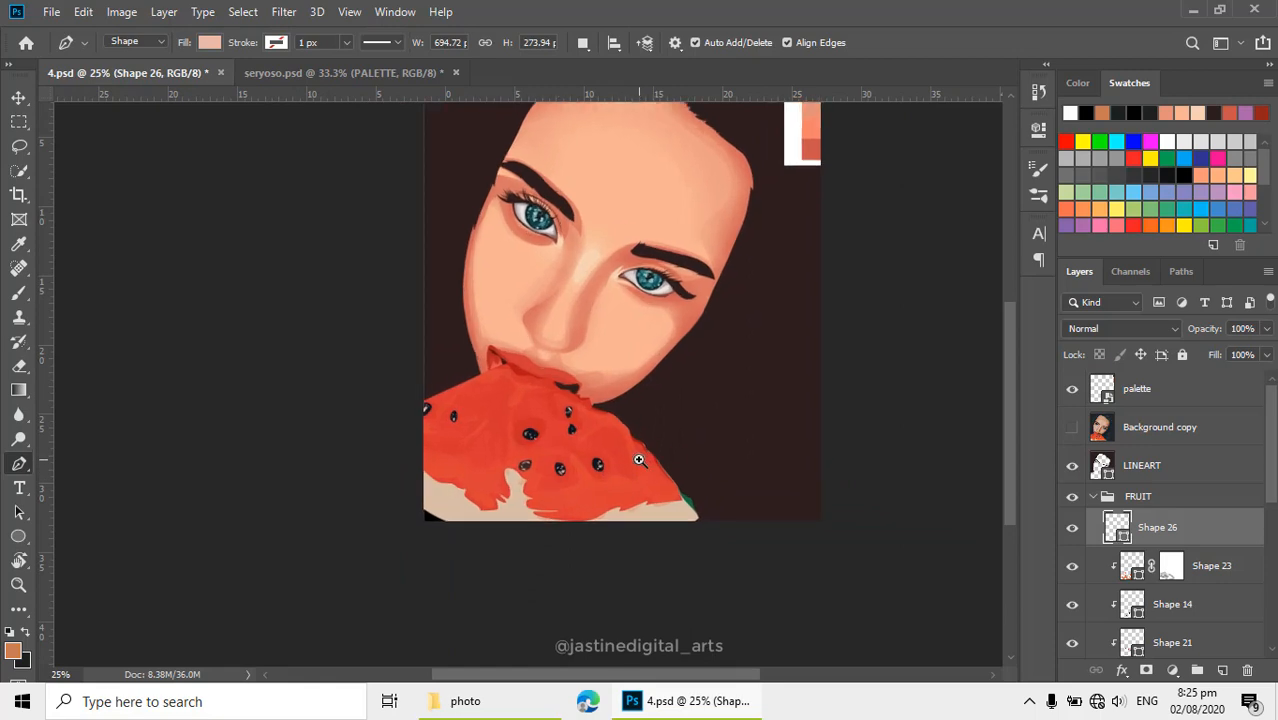
scroll(680, 419, down, 2)
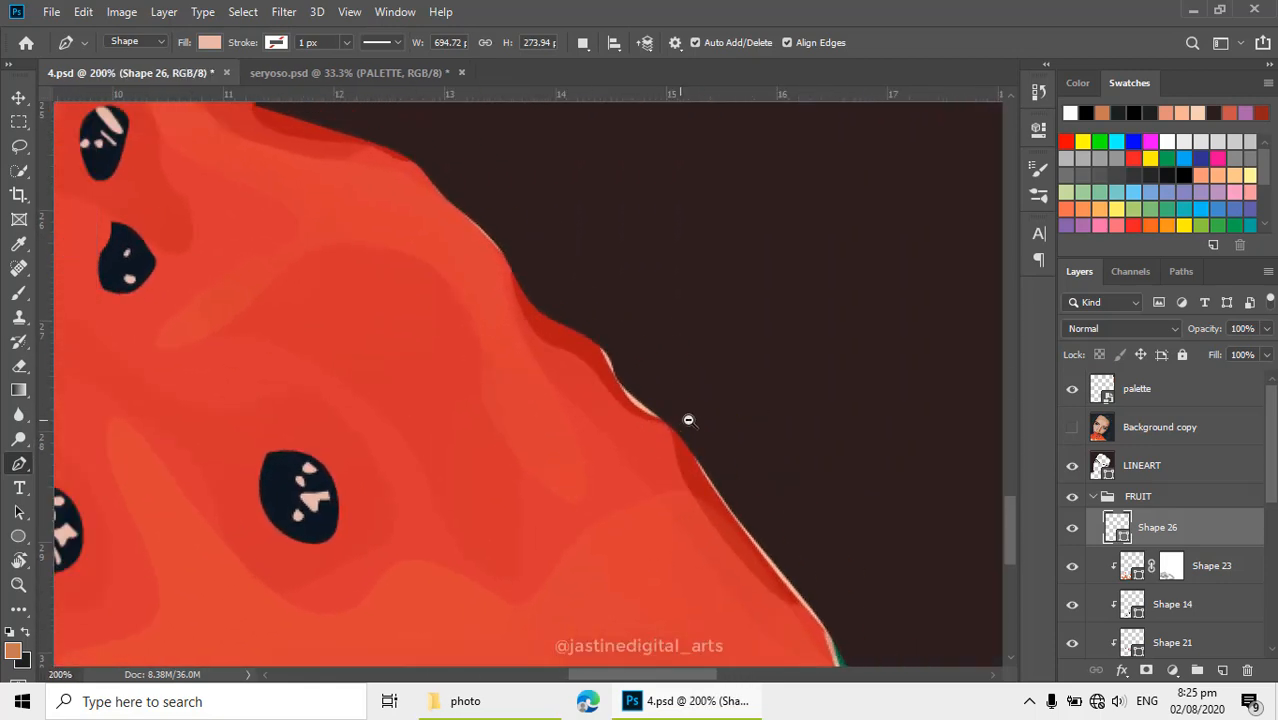
ctrl+click(650, 420)
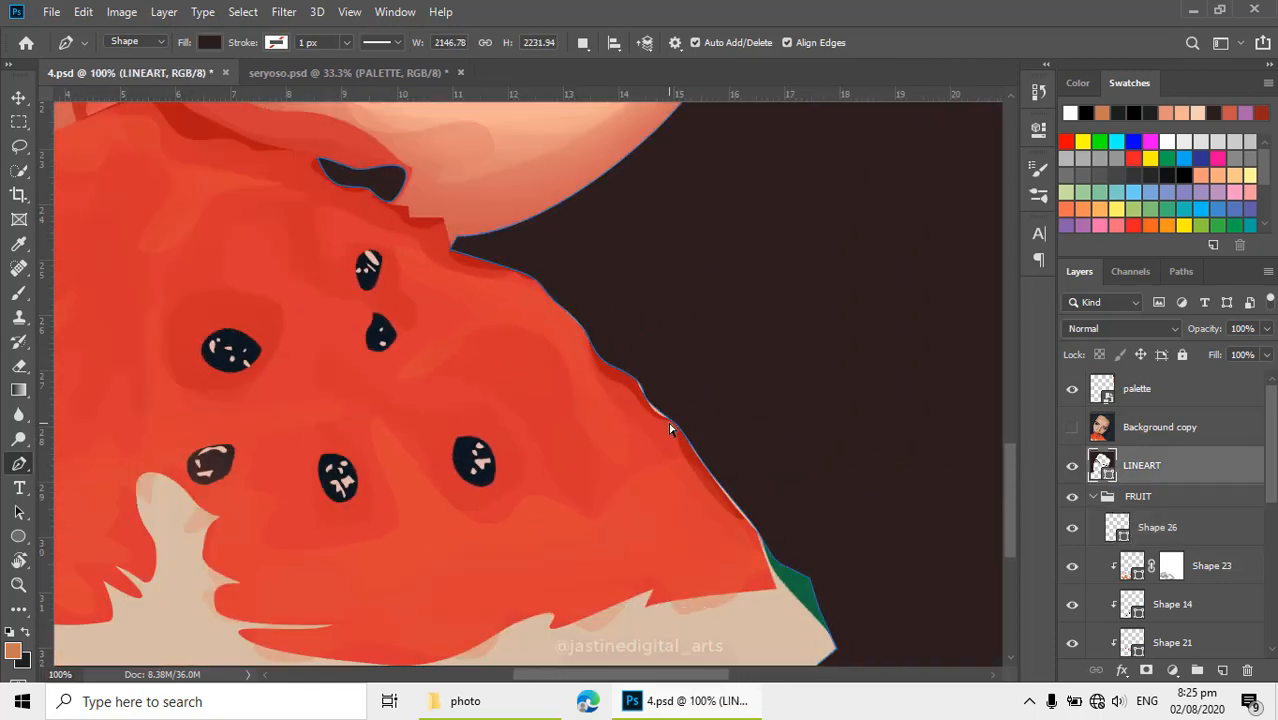
scroll(677, 430, up, 2)
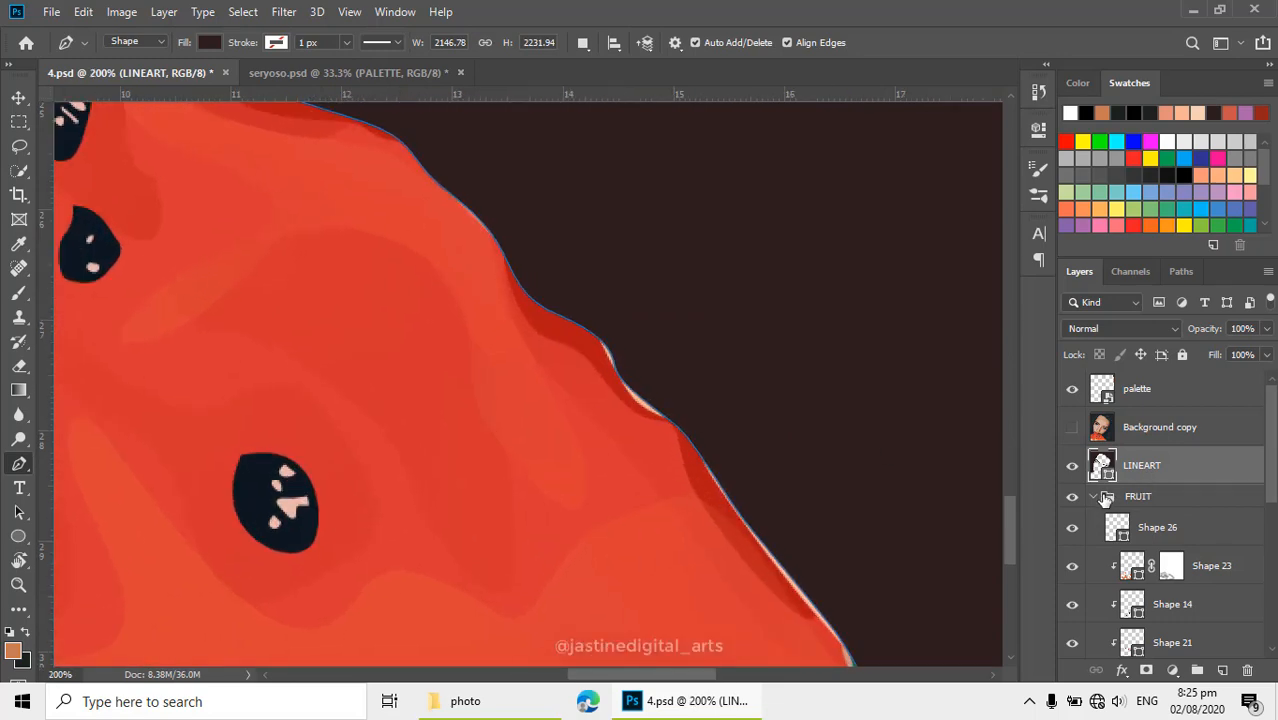
ctrl+click(655, 412)
drag(612, 364, 605, 363)
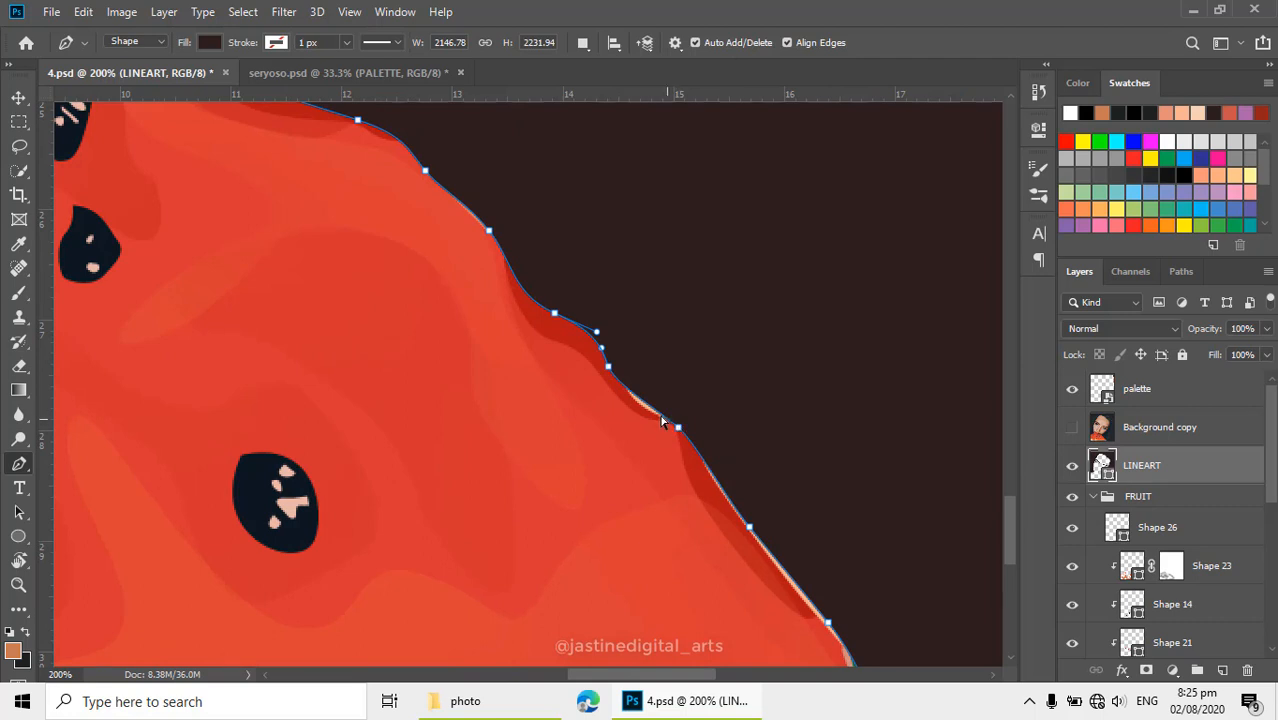
drag(645, 408, 641, 415)
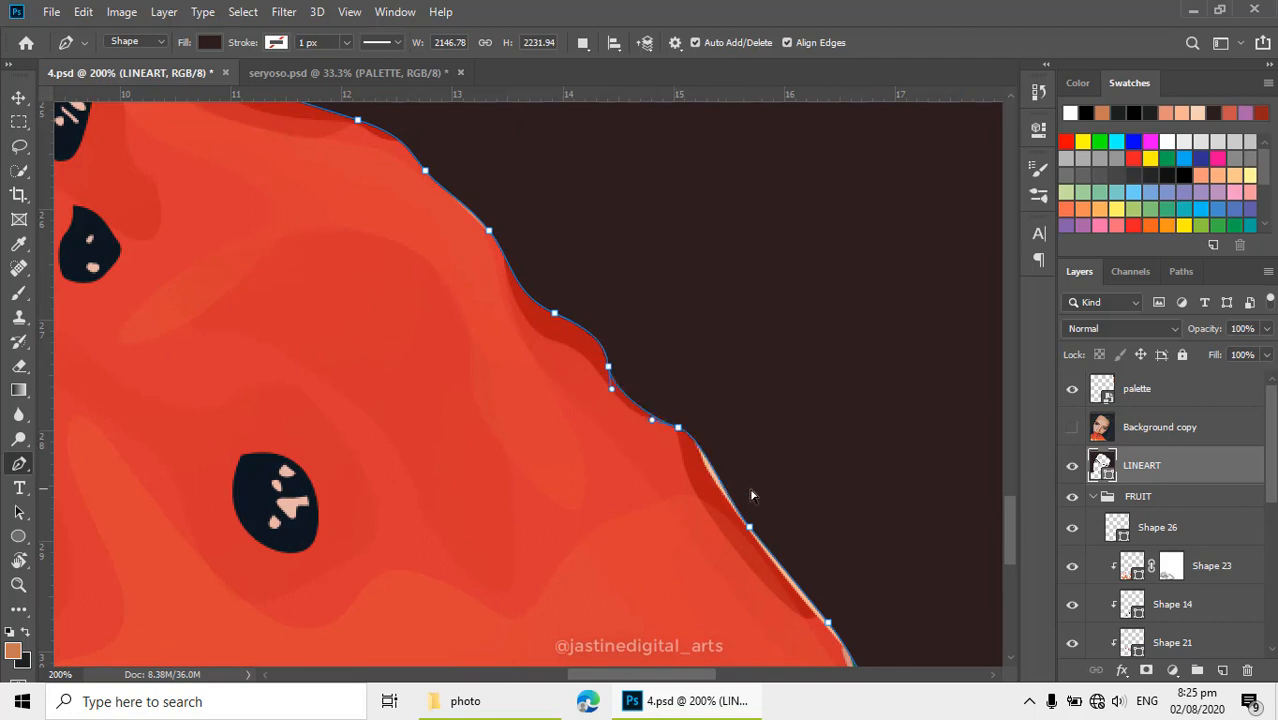
Adjust the LINEART anchors near the green rind and near the top of the right edge to close the remaining pale gaps
drag(750, 528, 701, 364)
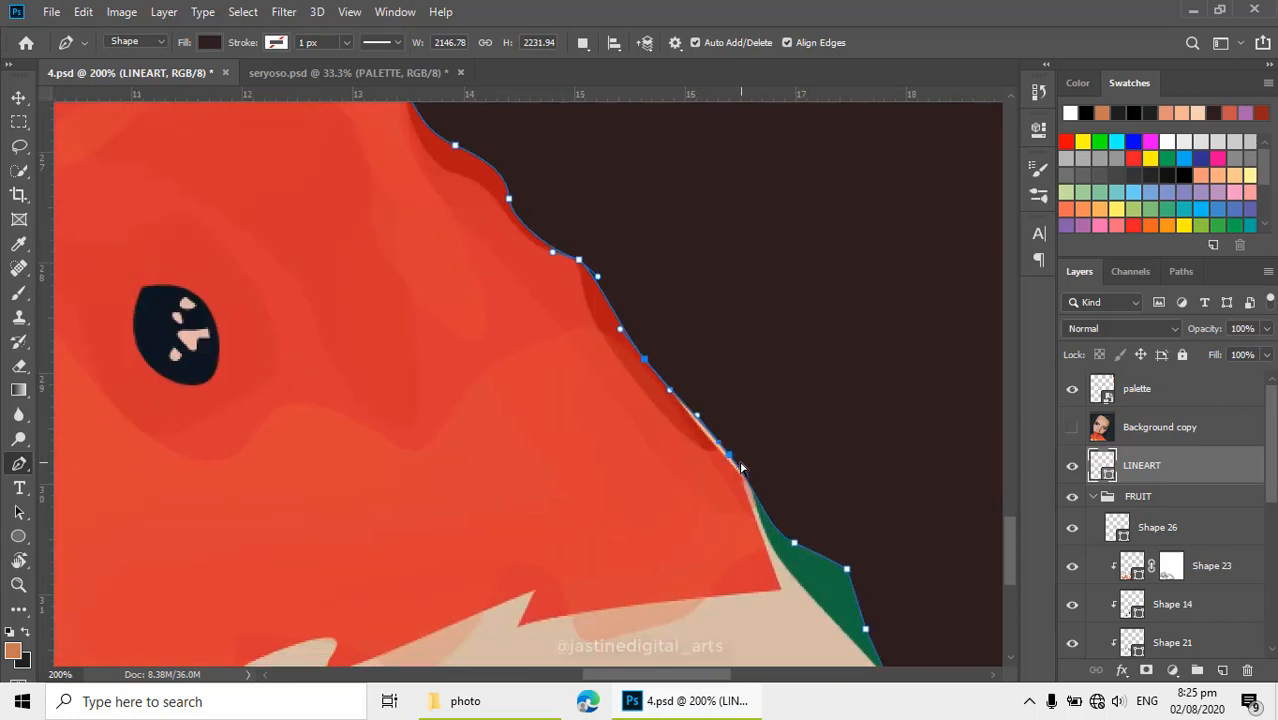
drag(728, 456, 723, 456)
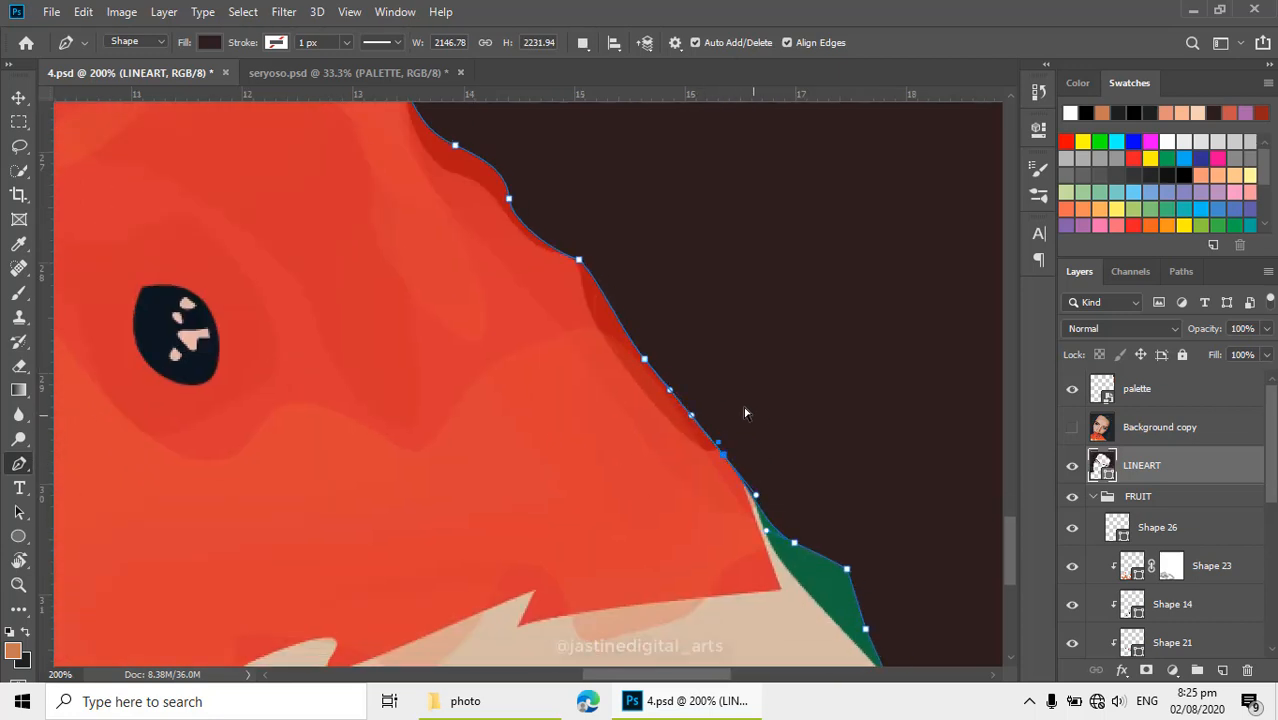
drag(672, 329, 756, 476)
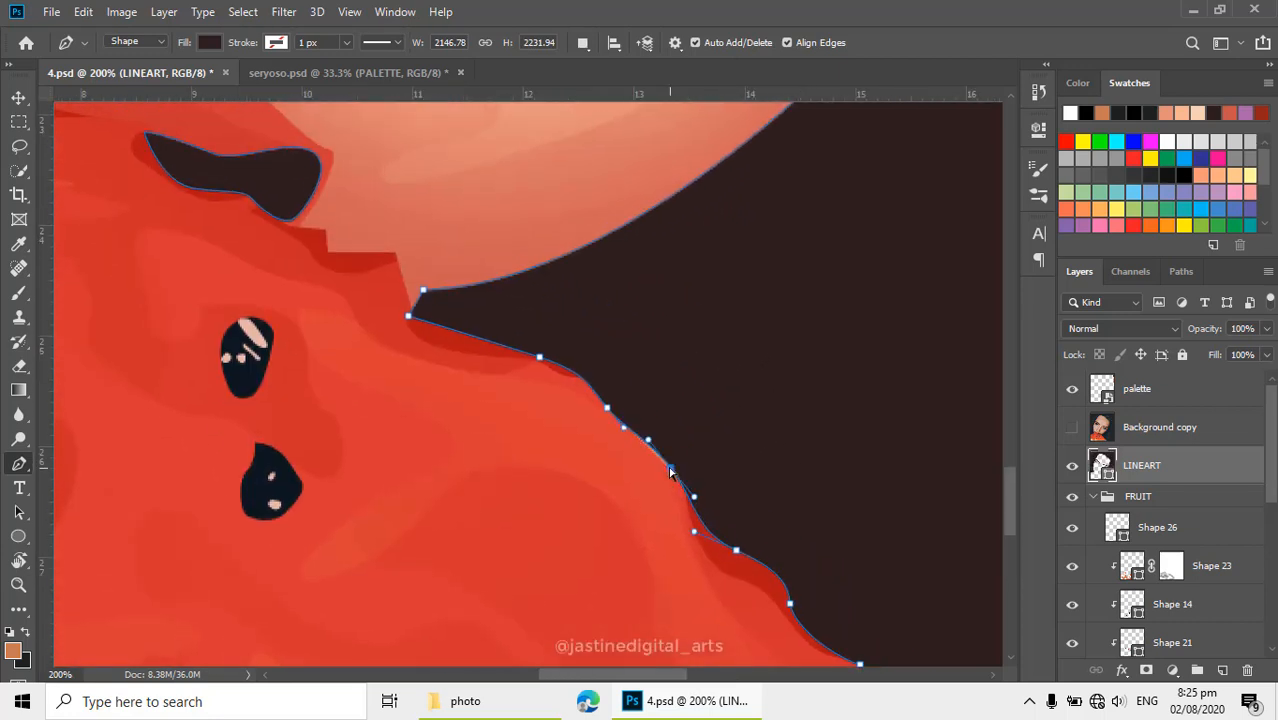
drag(629, 420, 722, 485)
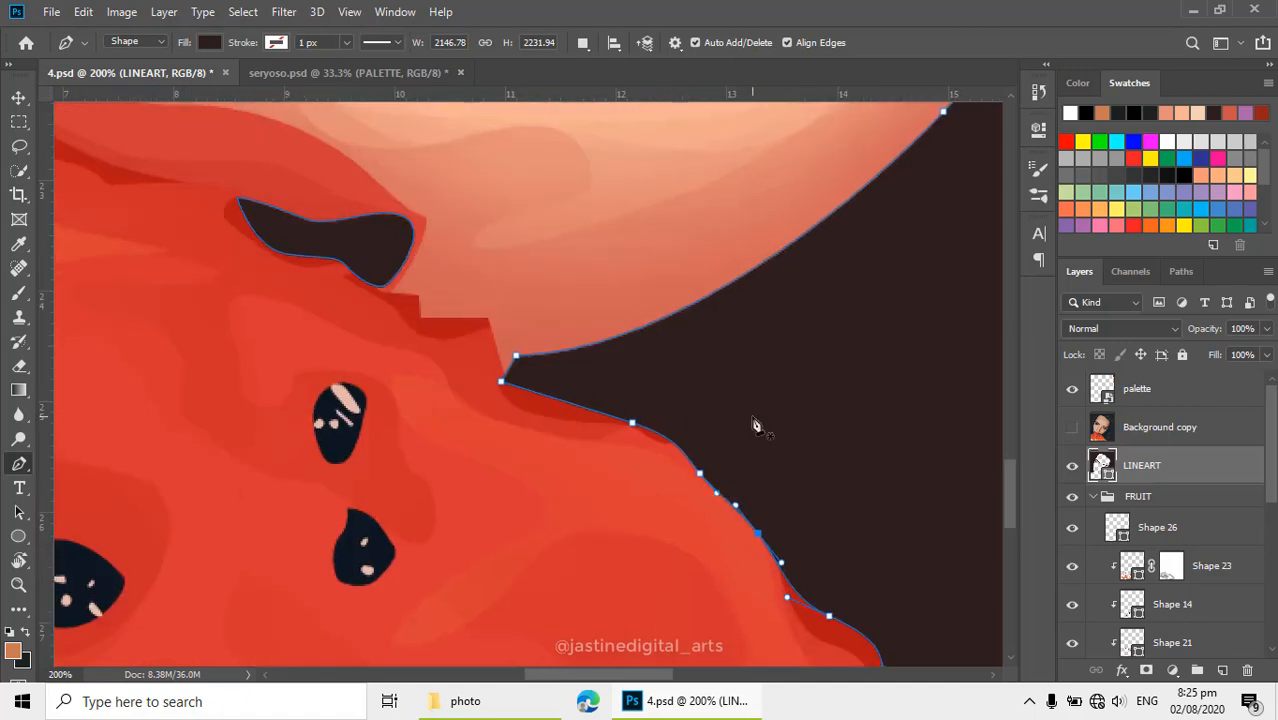
scroll(755, 425, down, 4)
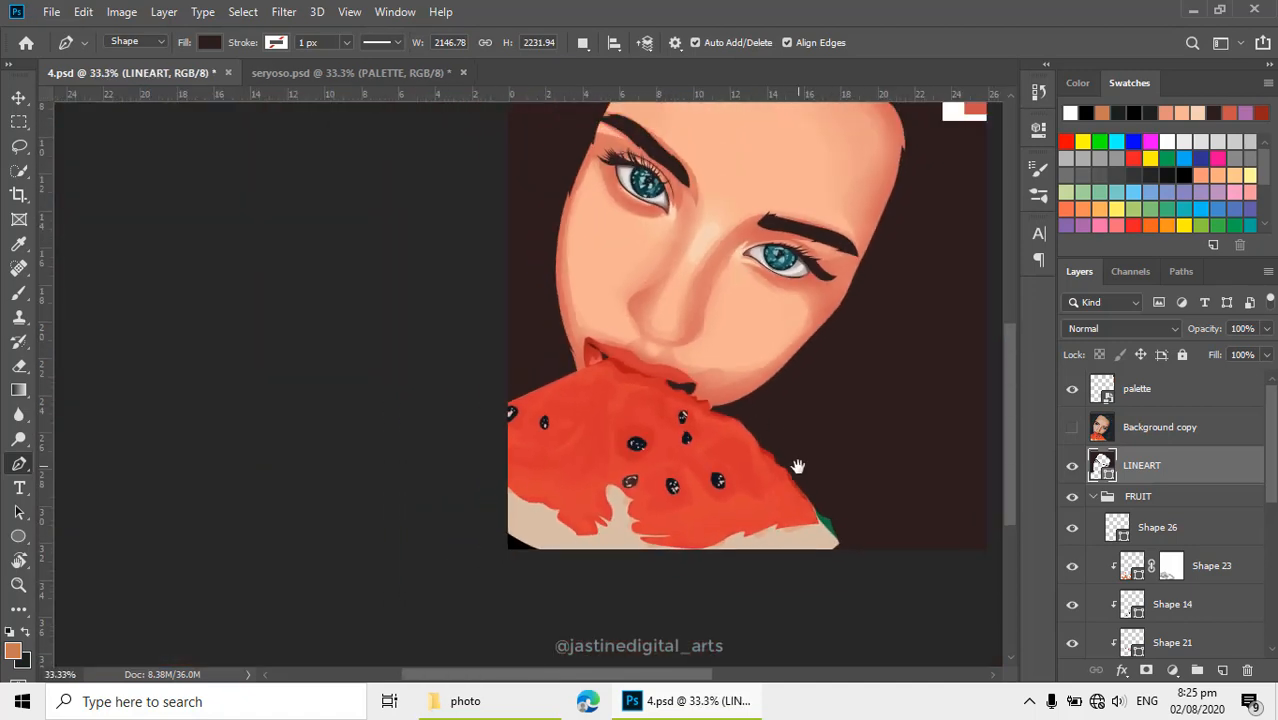
drag(798, 466, 842, 522)
scroll(842, 522, down, 1)
drag(547, 330, 735, 431)
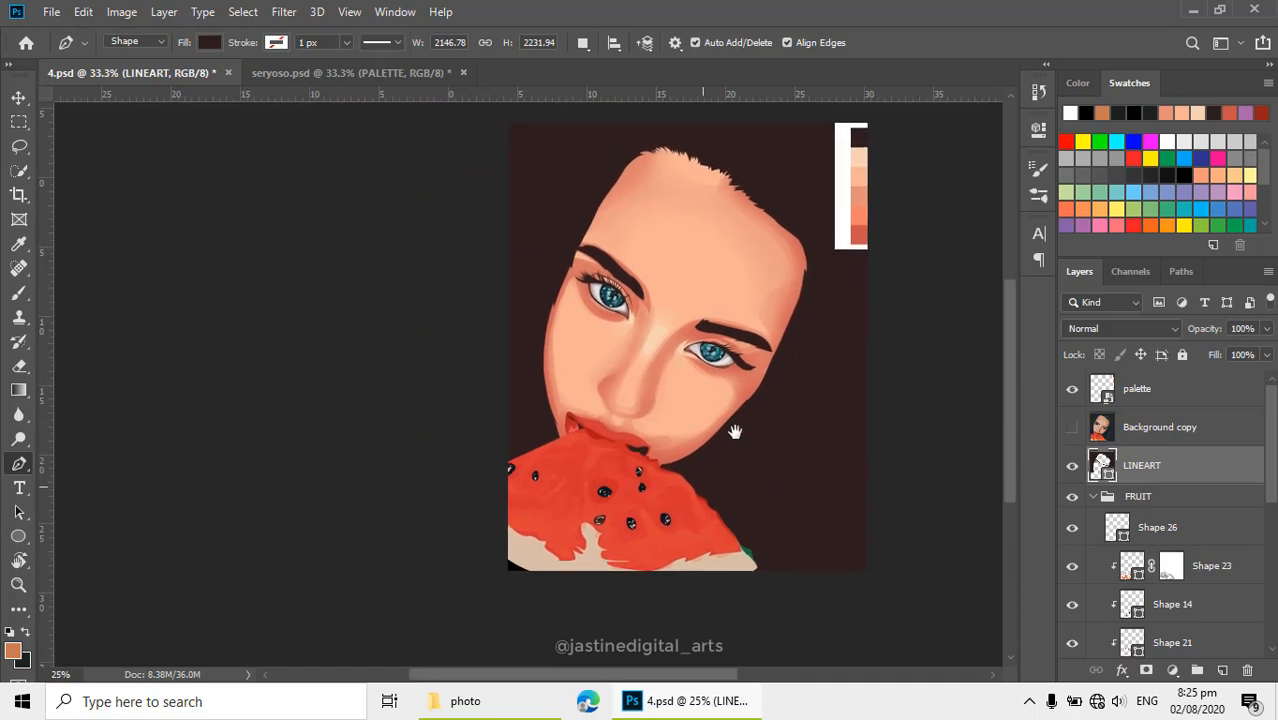
On the green rind layer Shape 24, use Combine Shapes and draw a curve along the canvas's bottom edge to the watermelon's right tip
key(s)
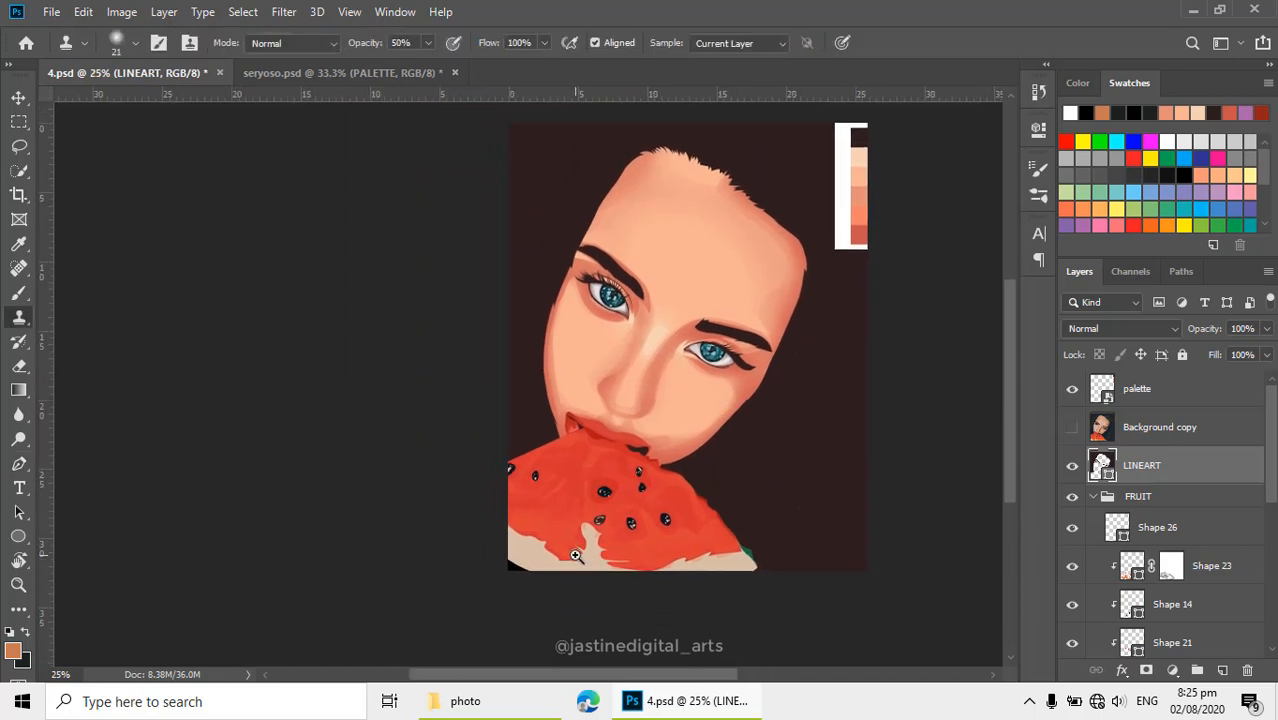
scroll(590, 555, up, 3)
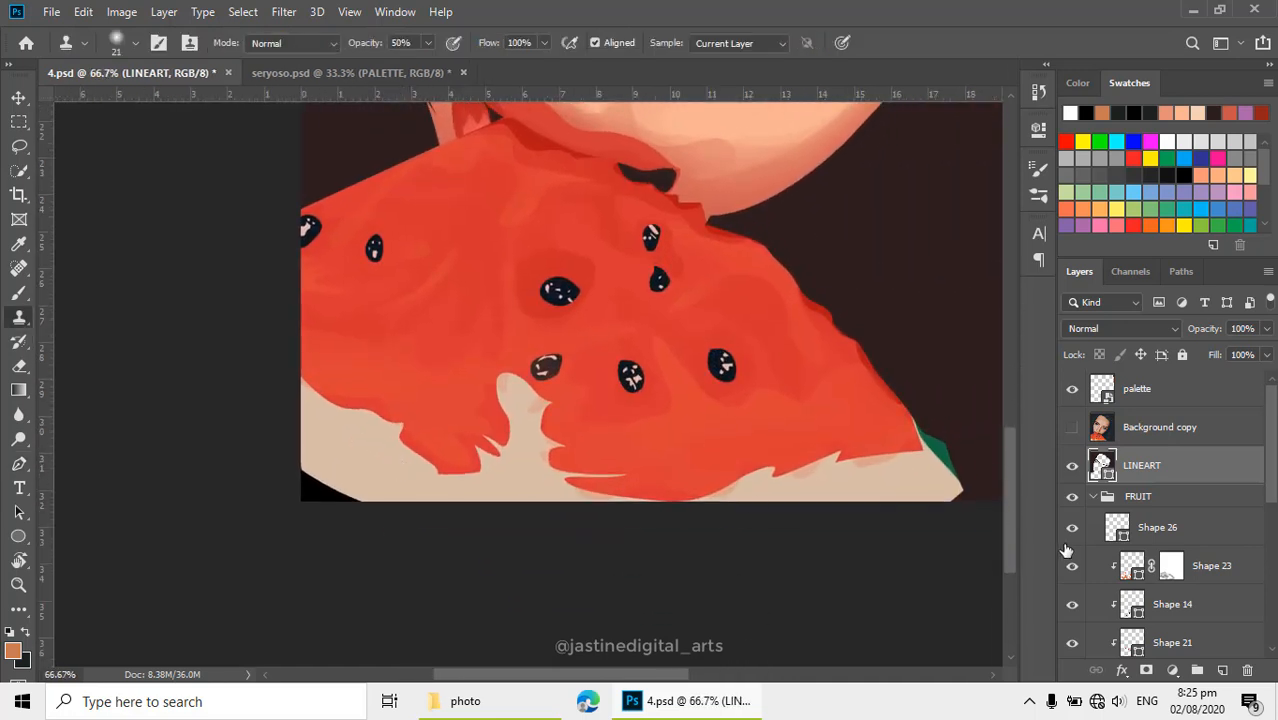
key(v)
click(943, 459)
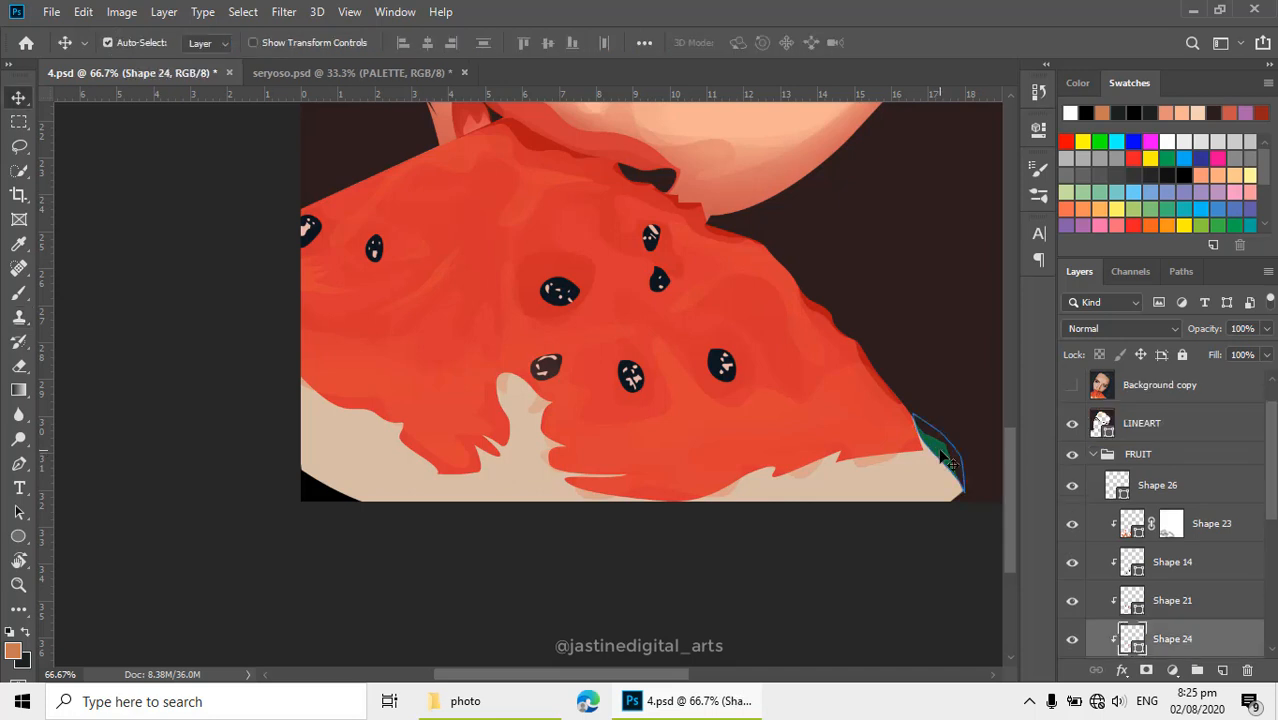
key(p)
click(583, 44)
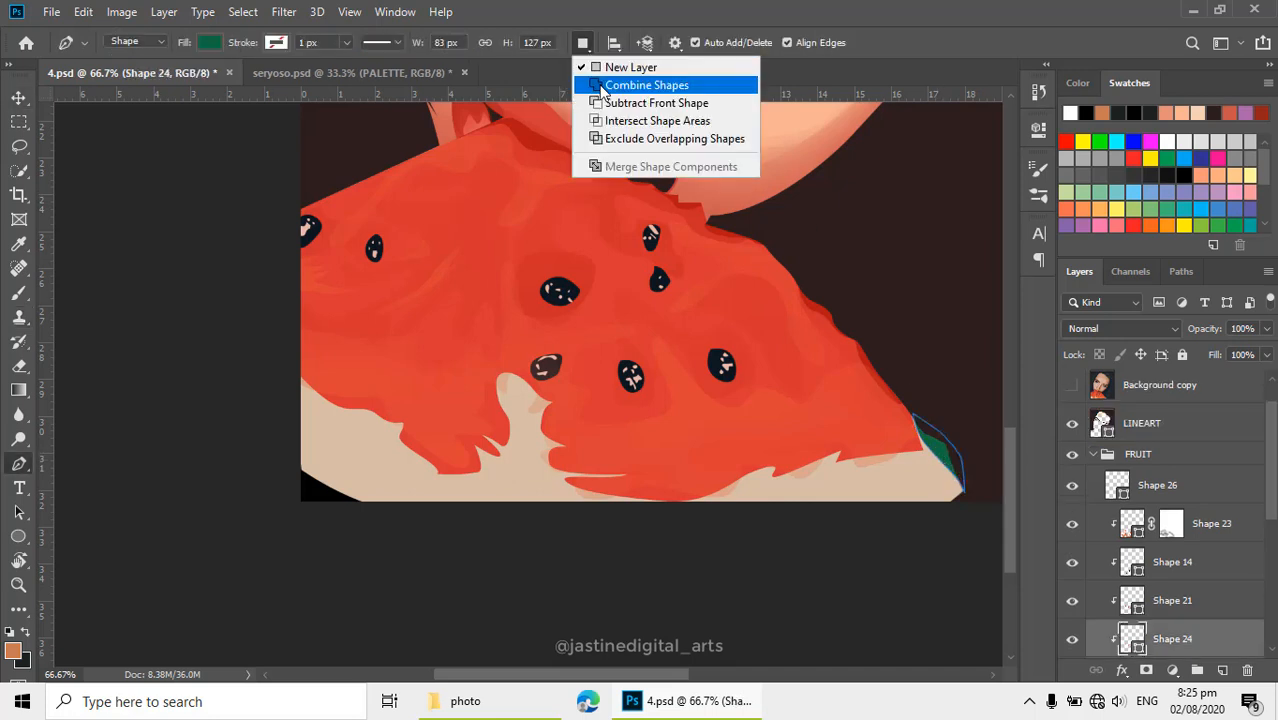
click(602, 84)
click(265, 412)
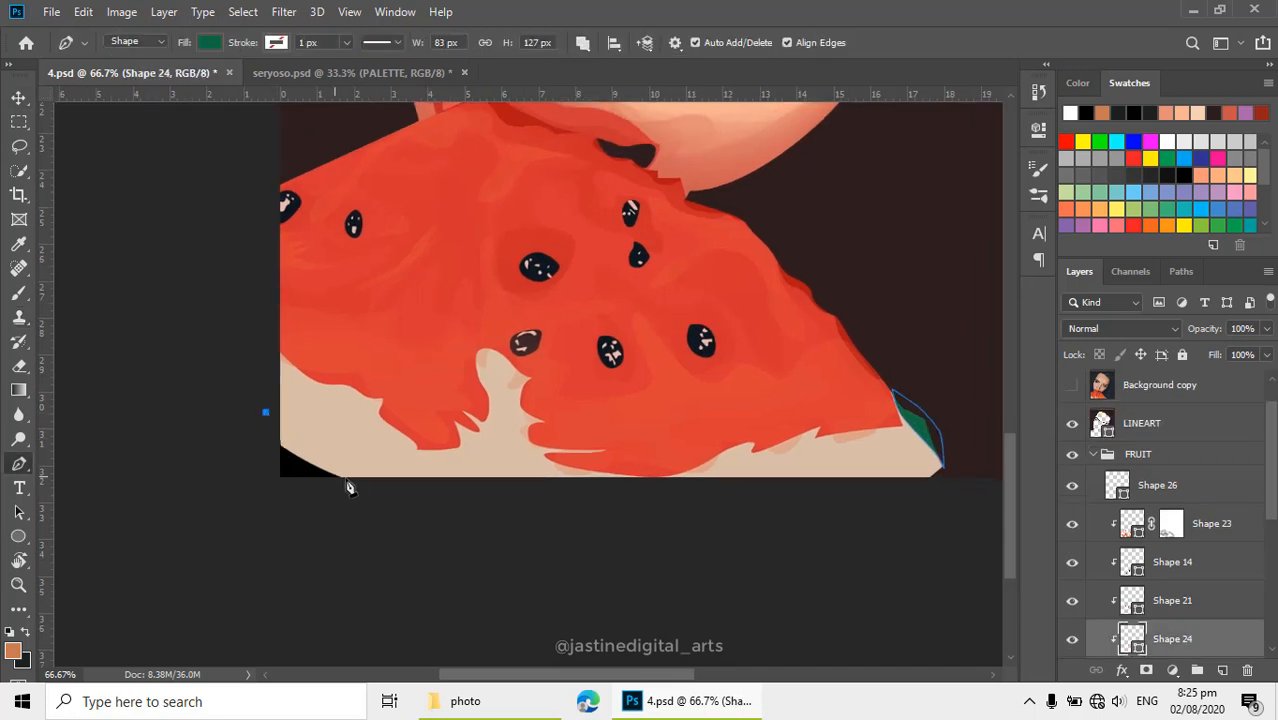
drag(380, 480, 437, 491)
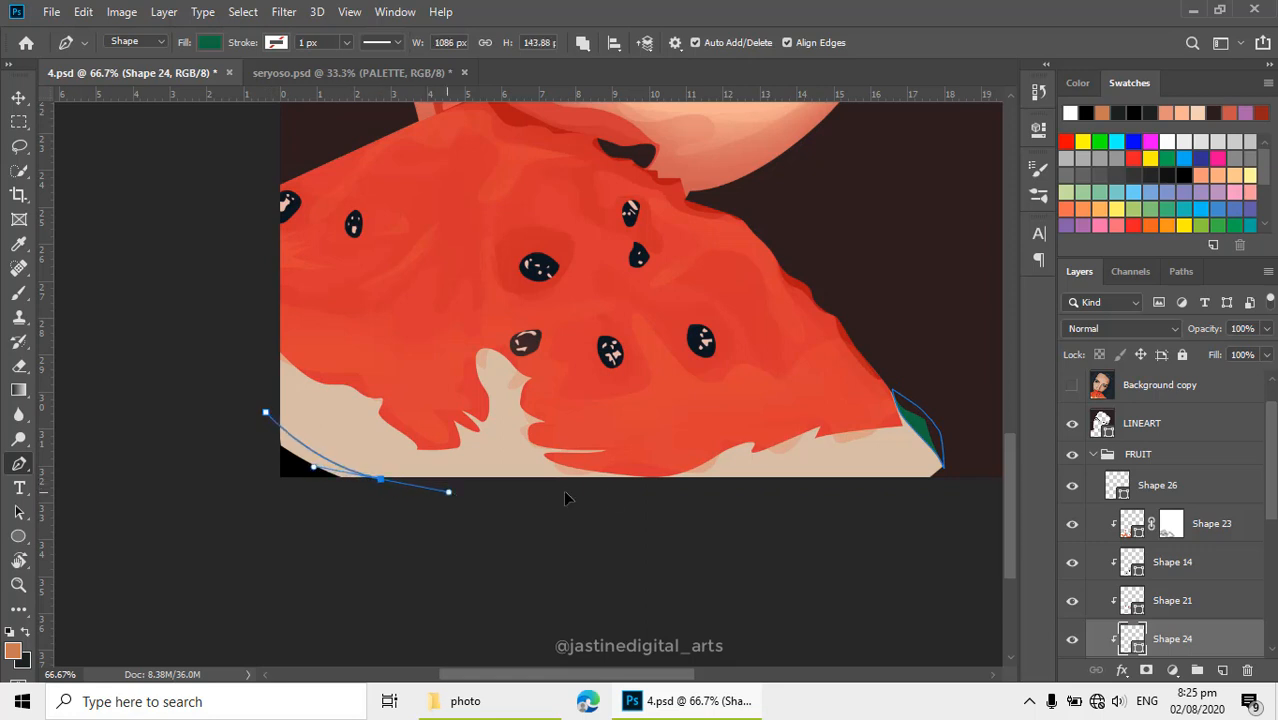
drag(824, 492, 897, 485)
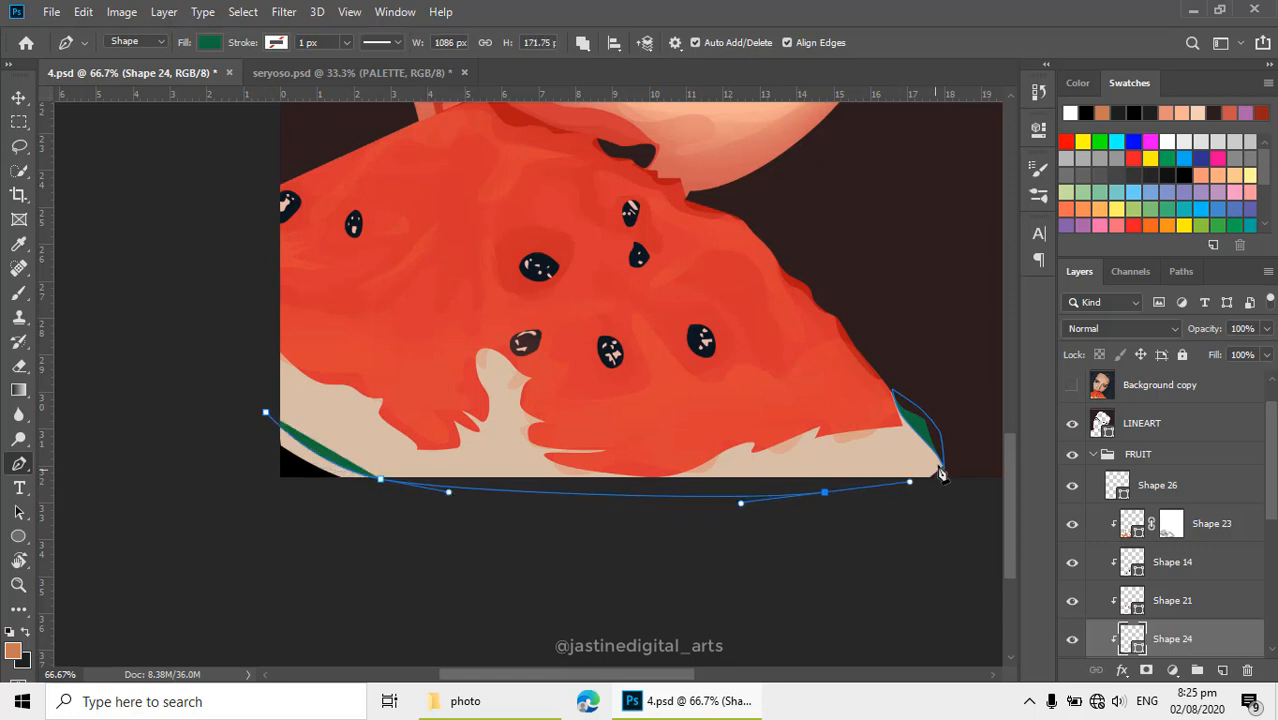
click(941, 463)
drag(834, 547, 742, 560)
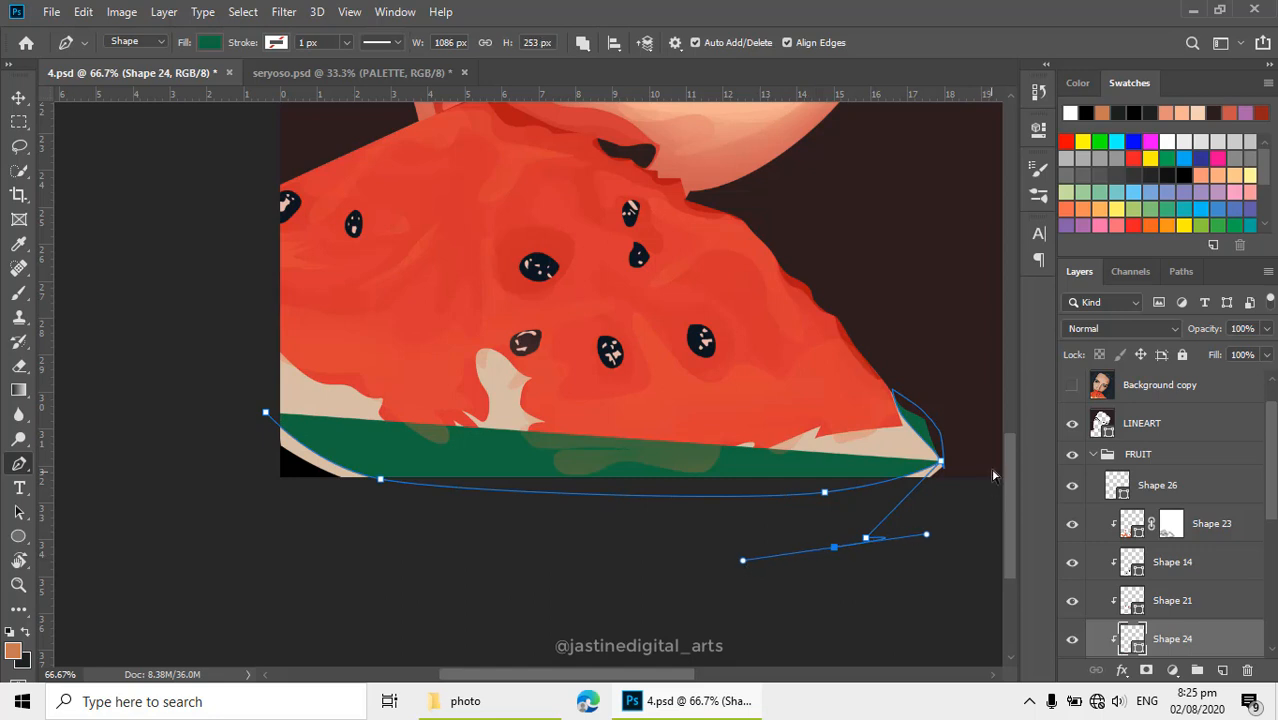
key(ctrl+z)
key(ctrl+z)
Complete the green rind shape by curving its outline back below the canvas and closing it at the left starting point
drag(943, 496, 793, 540)
drag(645, 554, 519, 542)
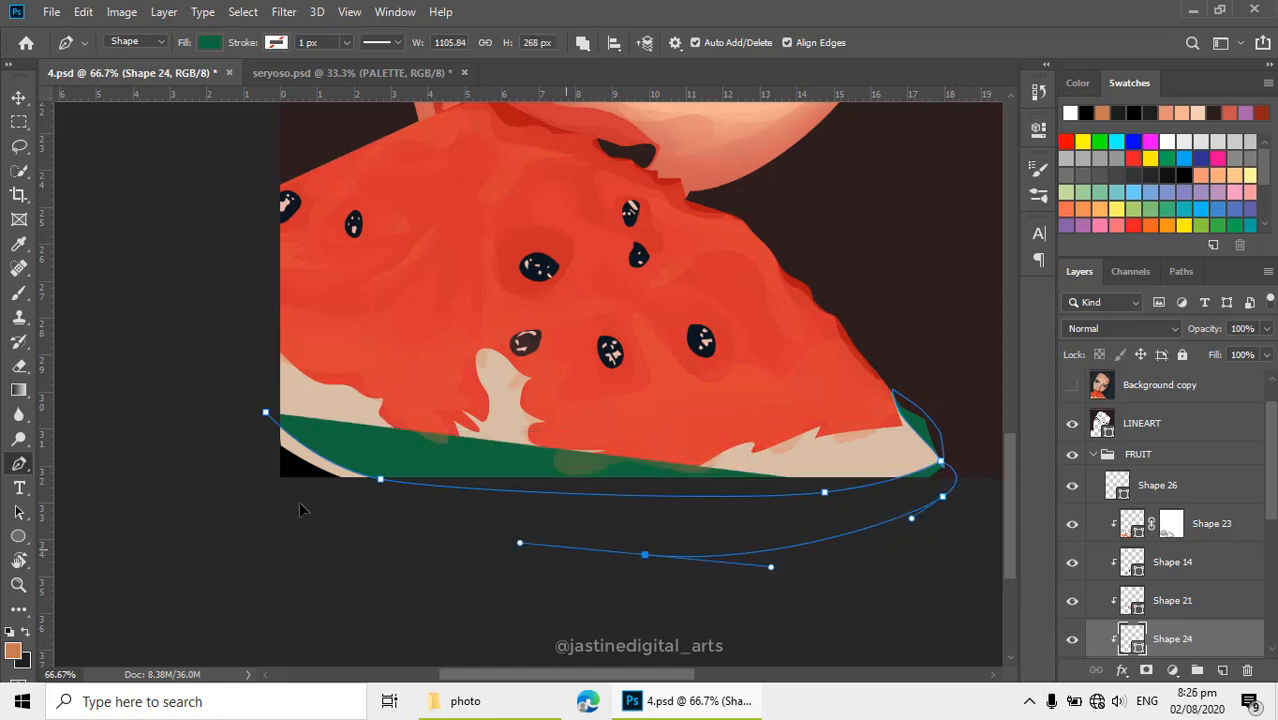
drag(347, 524, 304, 508)
drag(278, 494, 258, 457)
click(266, 414)
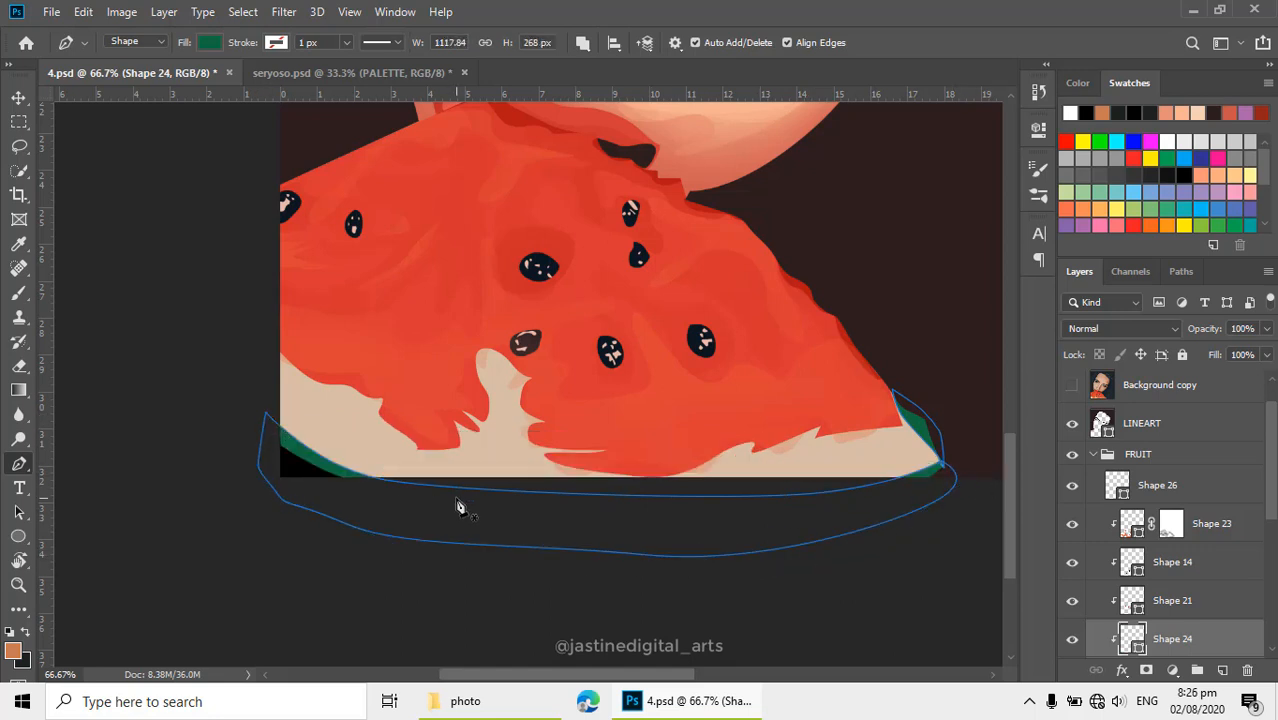
key(Return)
Check the extended green rind along the bottom of the slice, both in the whole portrait and close up at the lower-left corner
alt+click(488, 477)
alt+click(543, 458)
drag(564, 452, 573, 548)
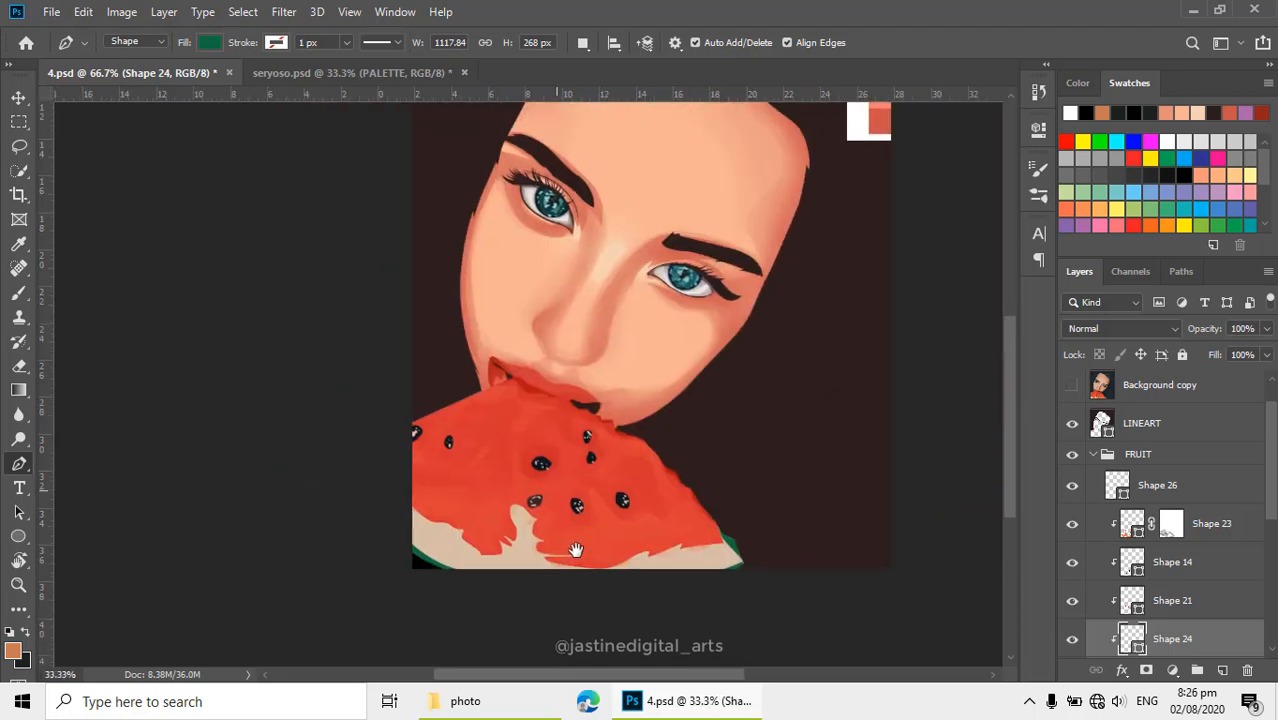
ctrl+click(476, 553)
ctrl+click(469, 556)
ctrl+click(467, 557)
drag(475, 597, 438, 481)
ctrl+click(391, 465)
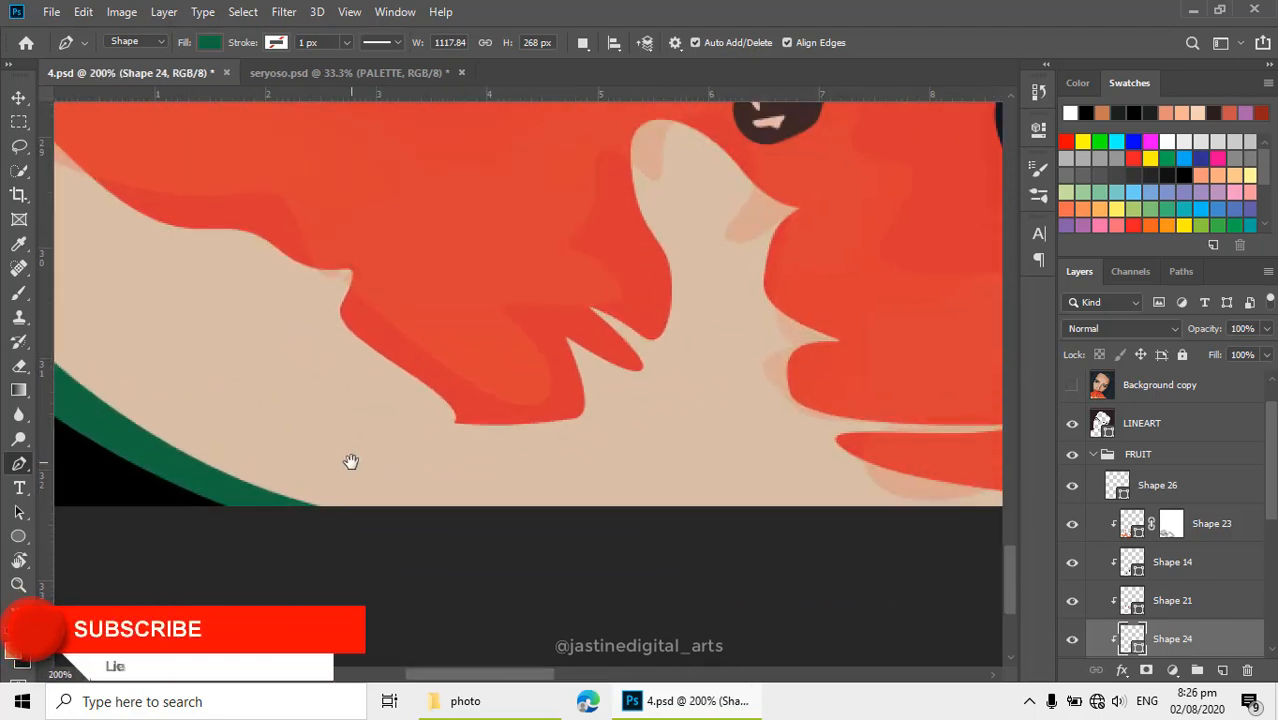
alt+click(351, 459)
scroll(1137, 556, down, 1)
scroll(1137, 556, up, 1)
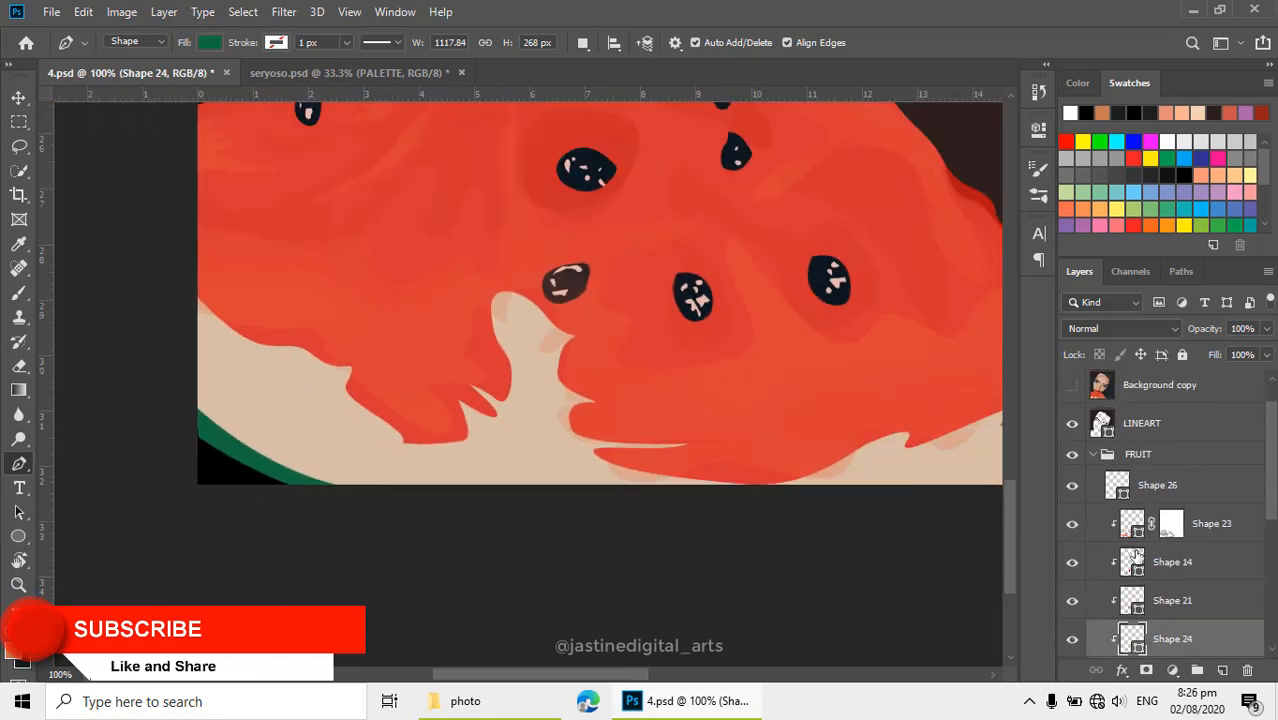
Above the Shape 20 layer, draw the first curve of a new shape along the rind's inner edge in the canvas's lower-left corner
drag(249, 442, 232, 396)
ctrl+click(365, 447)
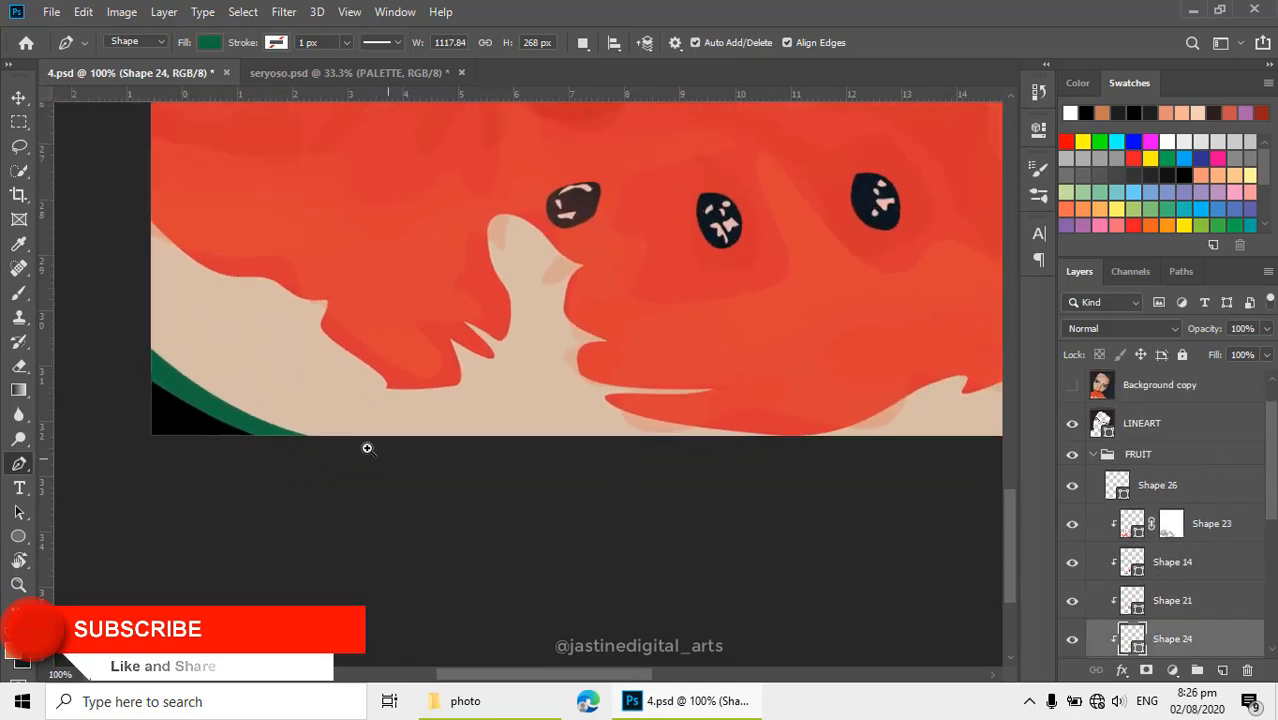
drag(370, 400, 358, 435)
scroll(1175, 568, down, 2)
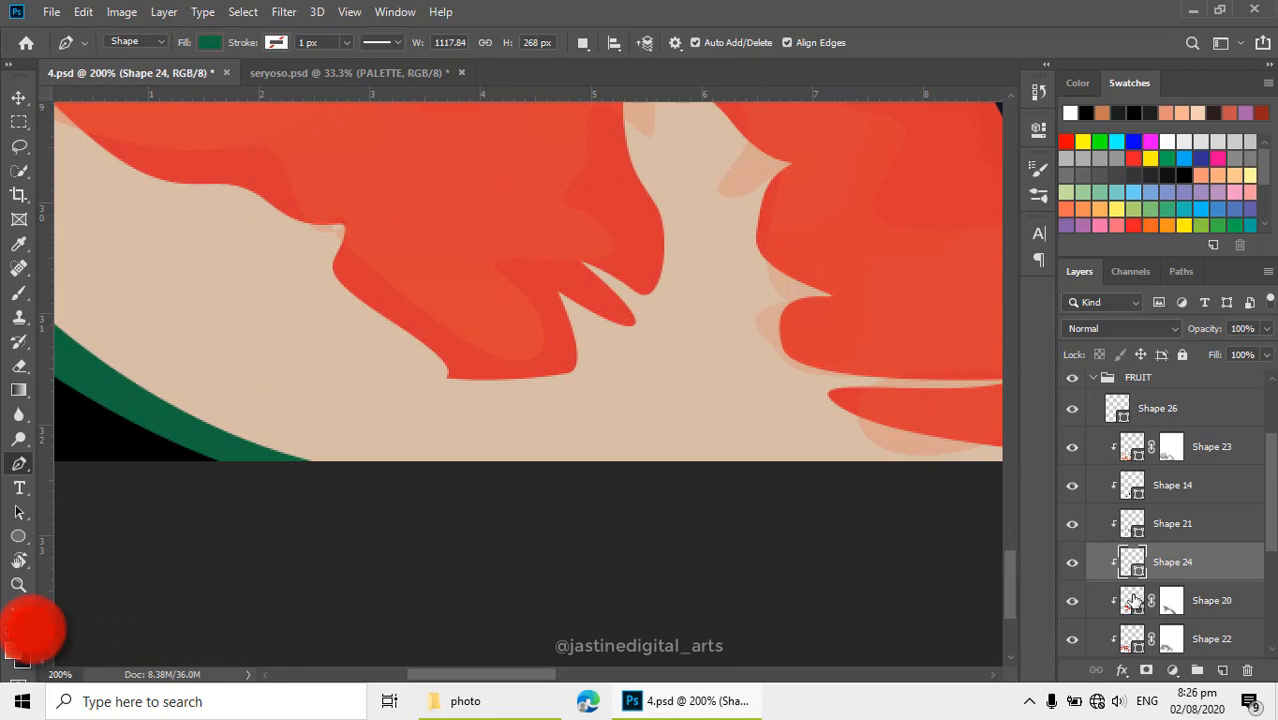
click(1136, 600)
drag(143, 346, 212, 372)
click(90, 304)
drag(414, 487, 580, 516)
Continue the new band's path along the bottom edge to the watermelon's right tip and curve it around the tip
alt+click(592, 512)
drag(728, 499, 554, 512)
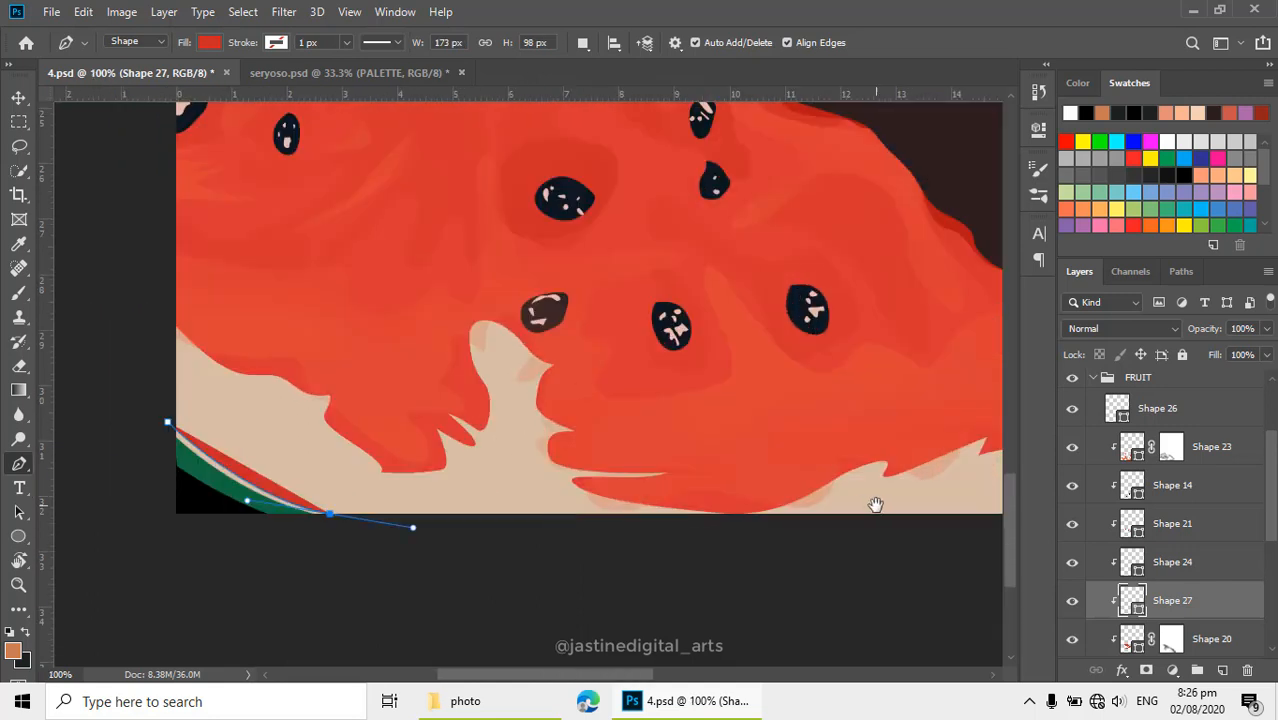
drag(876, 505, 627, 485)
drag(924, 474, 822, 525)
ctrl+click(922, 470)
ctrl+click(918, 474)
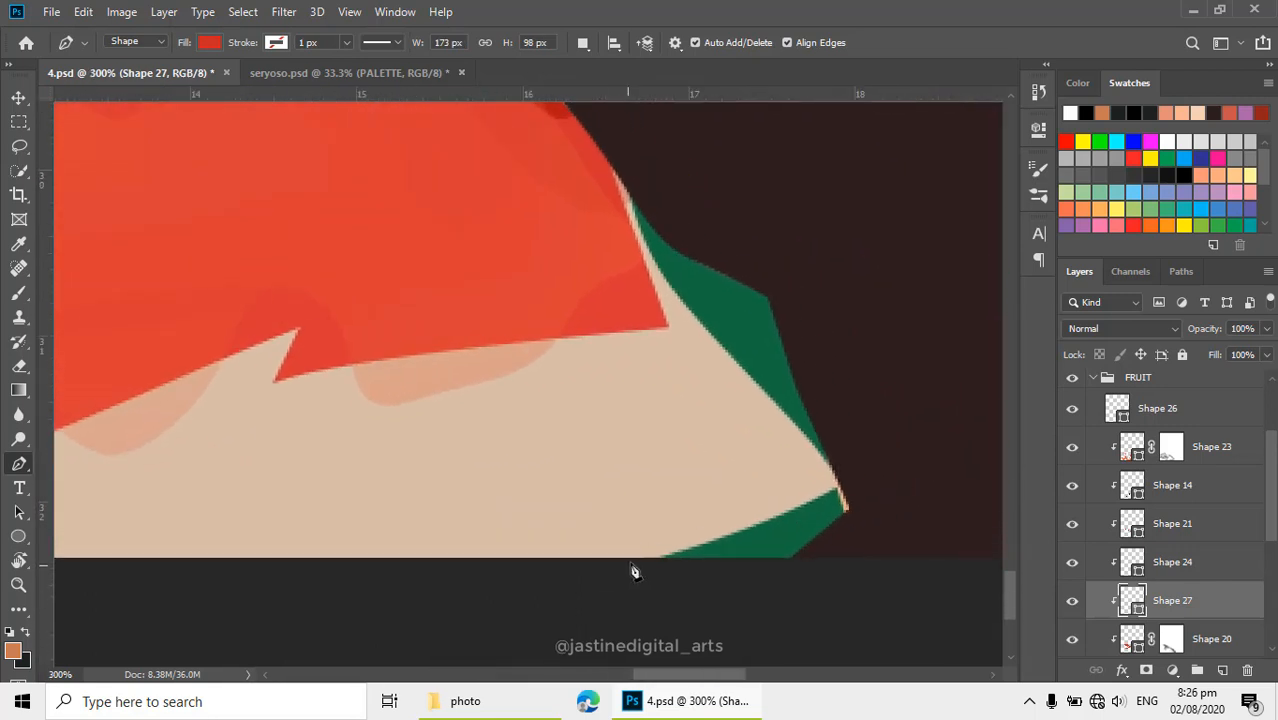
drag(635, 561, 669, 548)
drag(836, 478, 863, 470)
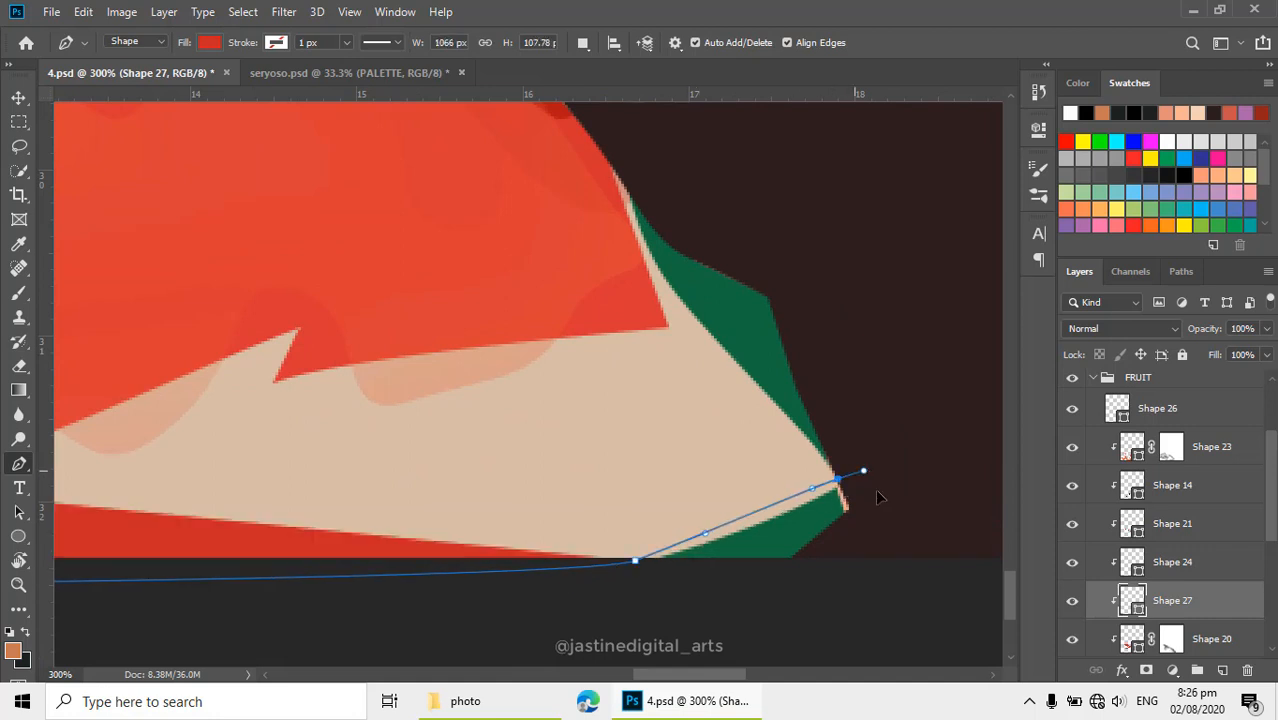
drag(813, 582, 770, 608)
Run the band's path back below the canvas and close it at its starting point beside the lower-left corner
alt+click(744, 606)
alt+click(602, 606)
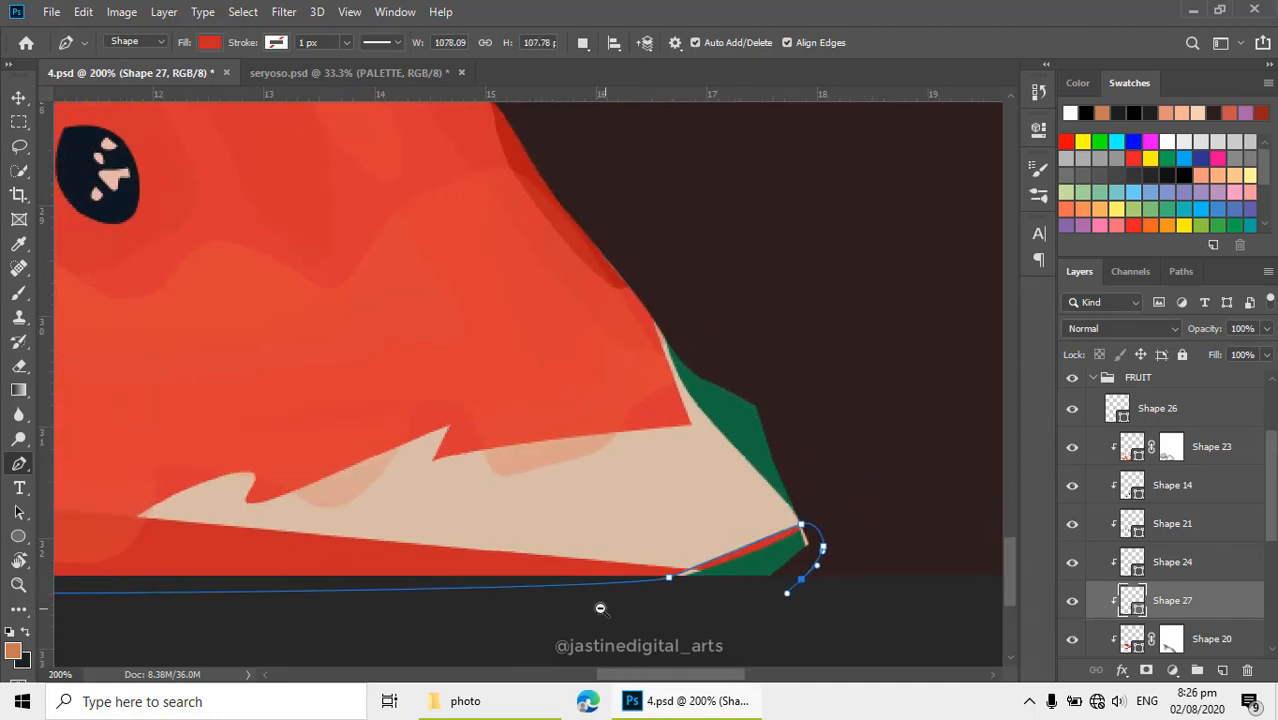
drag(450, 610, 967, 461)
drag(345, 503, 334, 503)
click(195, 503)
drag(151, 476, 142, 467)
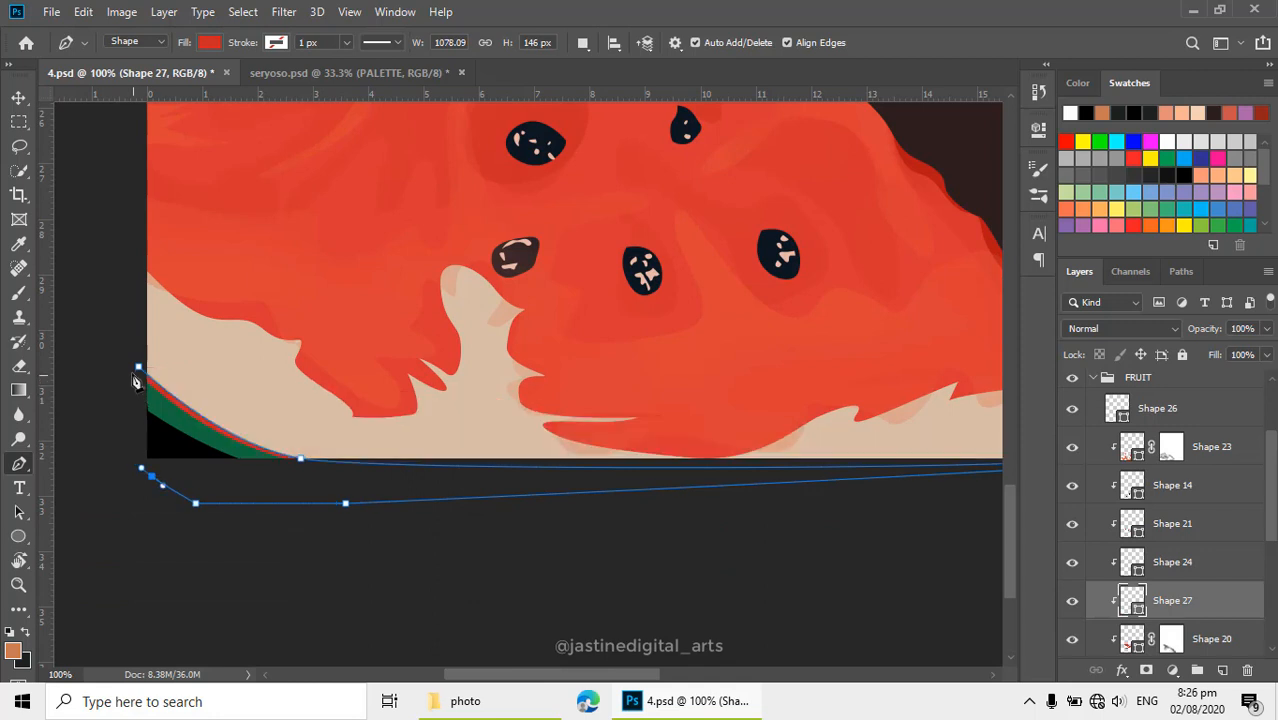
click(138, 367)
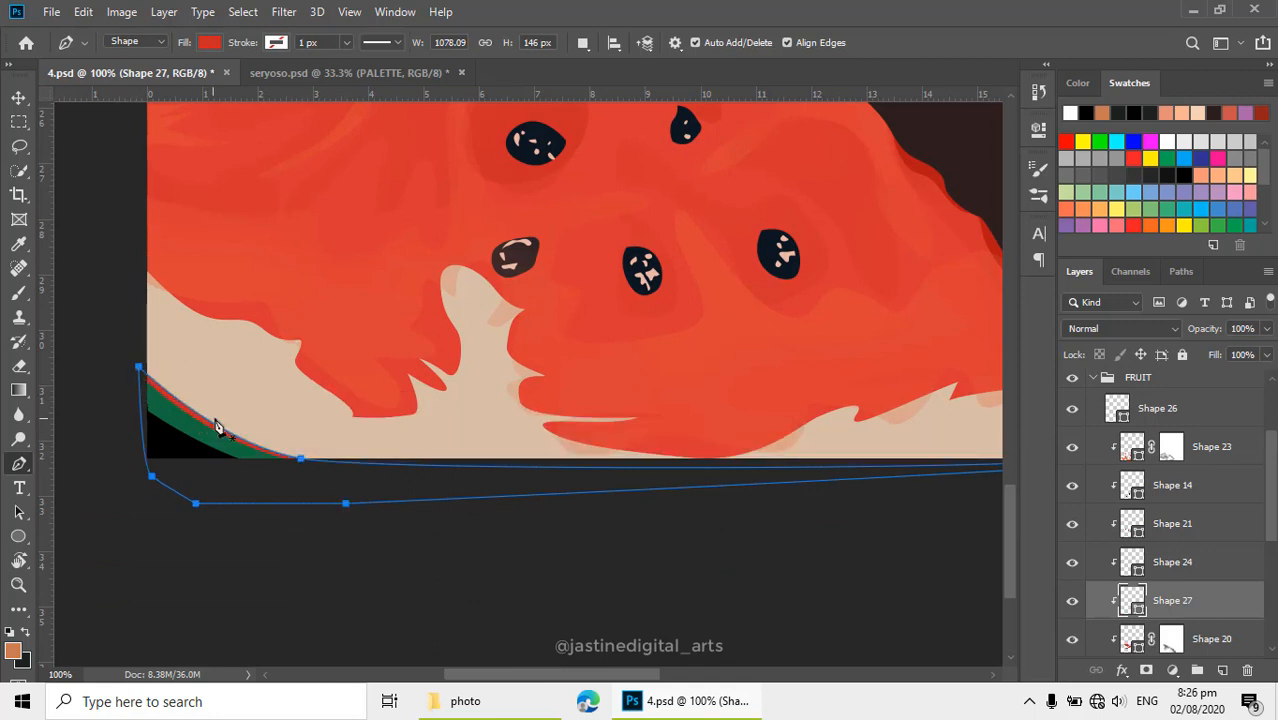
Recolor the Shape 27 band from the rind's sampled green to a slightly lighter green, around #1d7d4c
scroll(210, 440, up, 3)
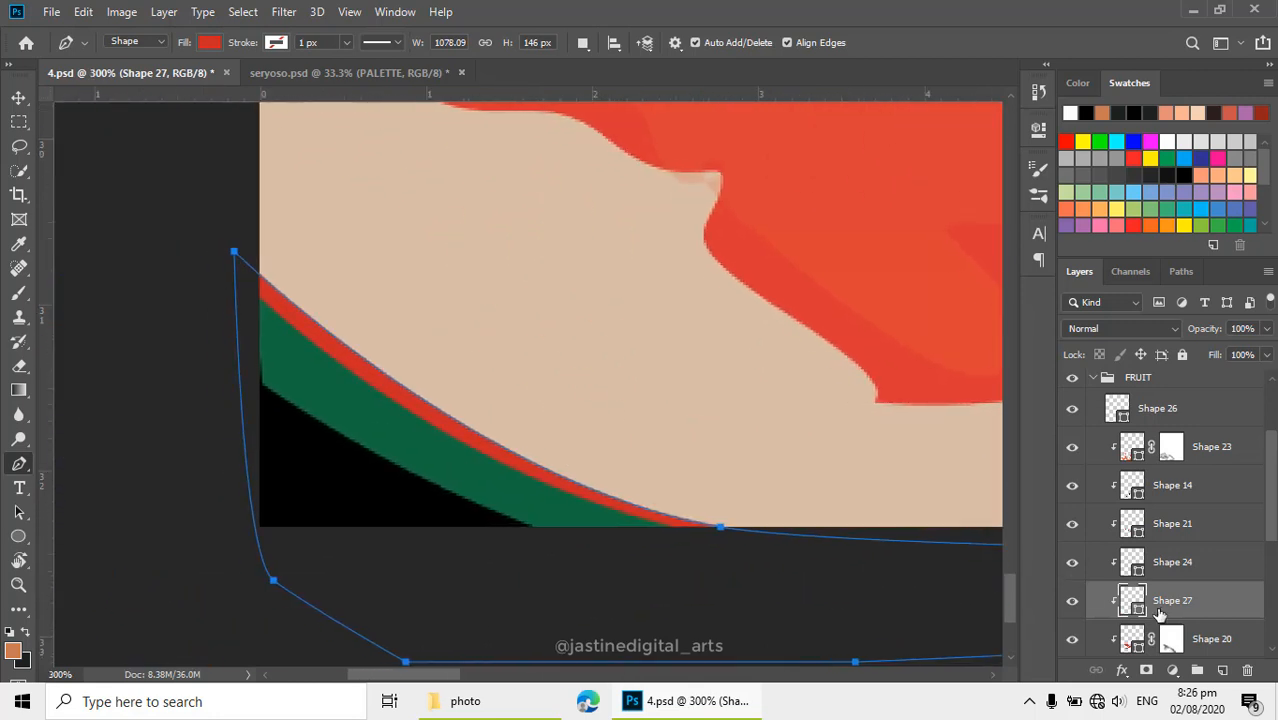
double_click(1138, 612)
click(470, 465)
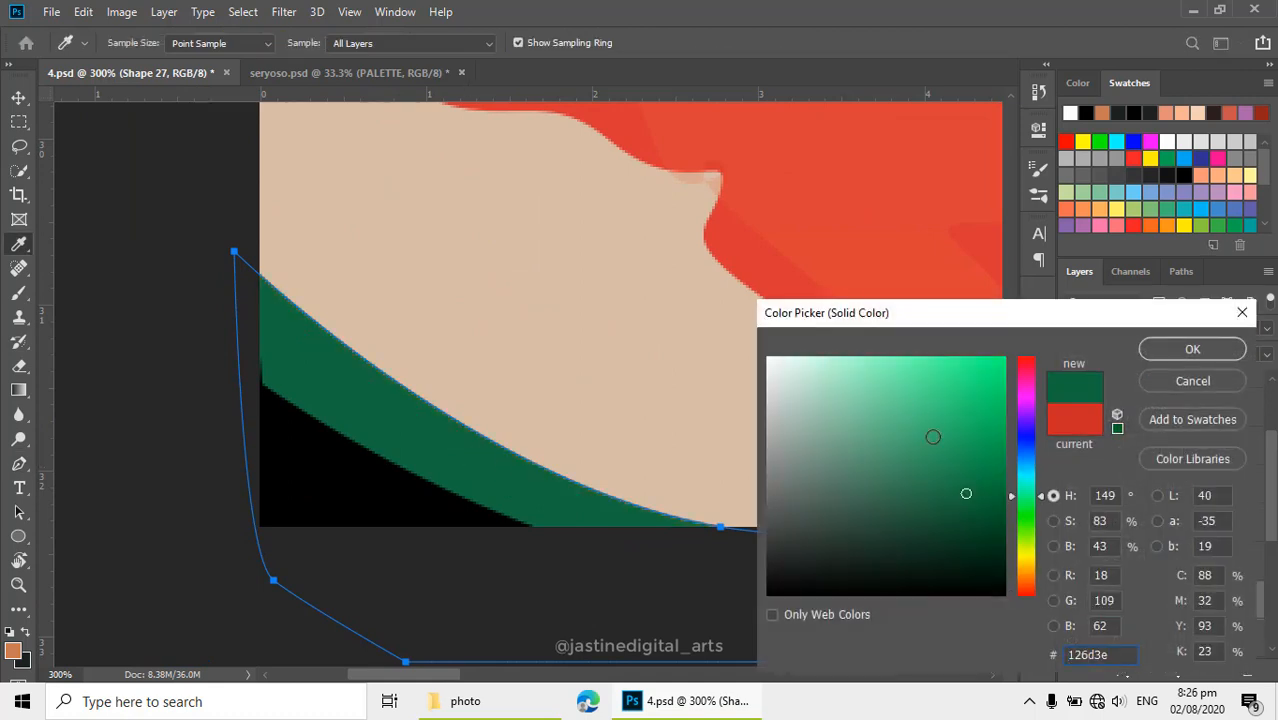
drag(960, 491, 916, 428)
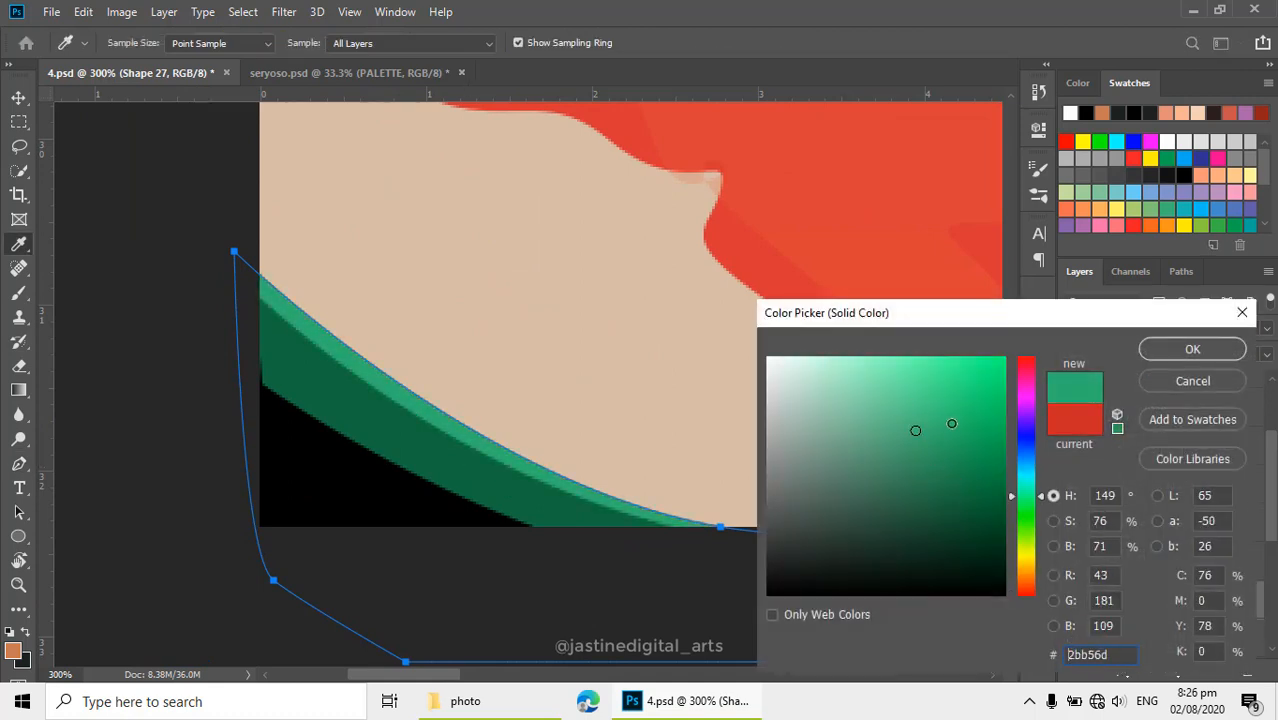
click(943, 385)
mouse_move(943, 385)
mouse_down()
mouse_move(950, 446)
mouse_move(914, 463)
mouse_move(876, 452)
mouse_move(906, 456)
mouse_up()
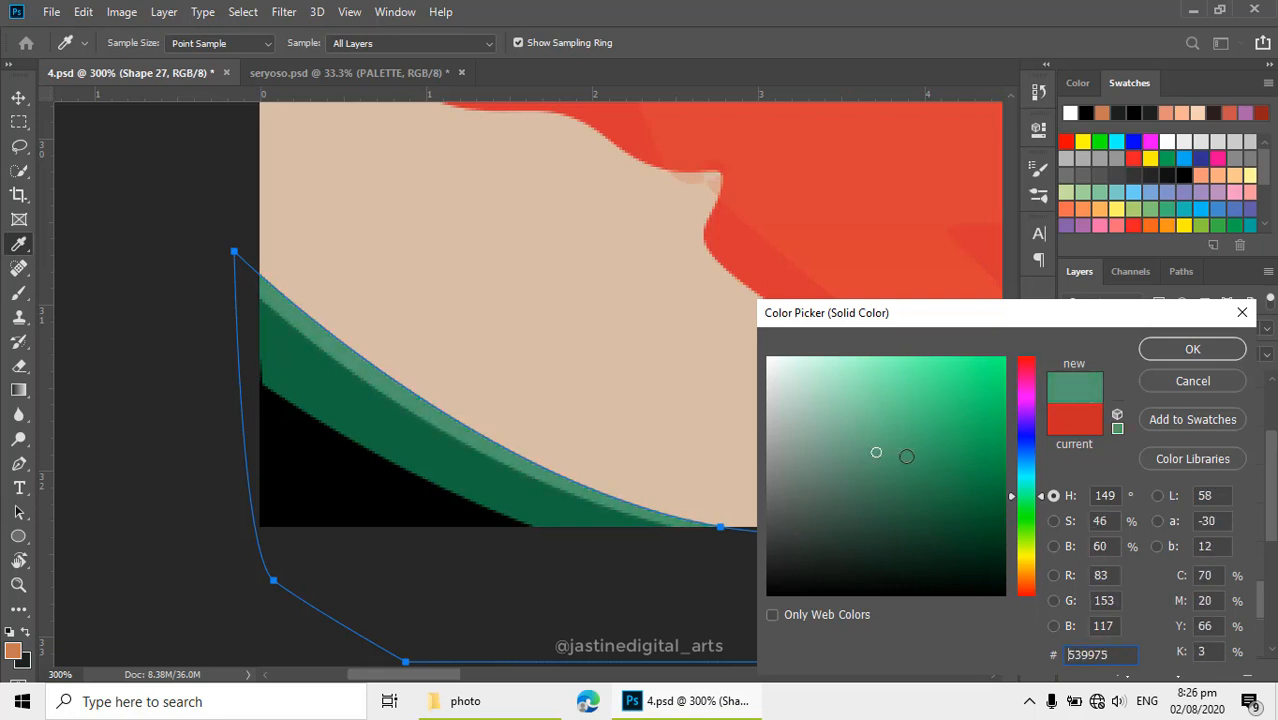
click(515, 488)
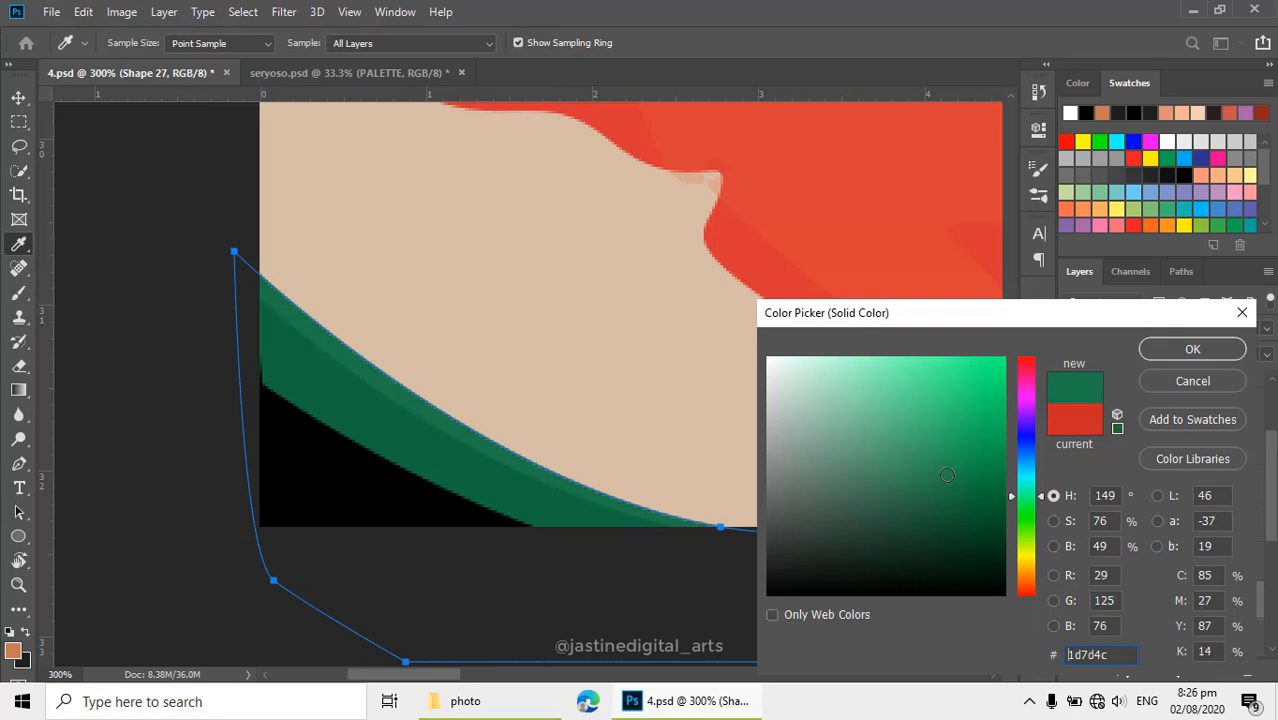
click(1193, 350)
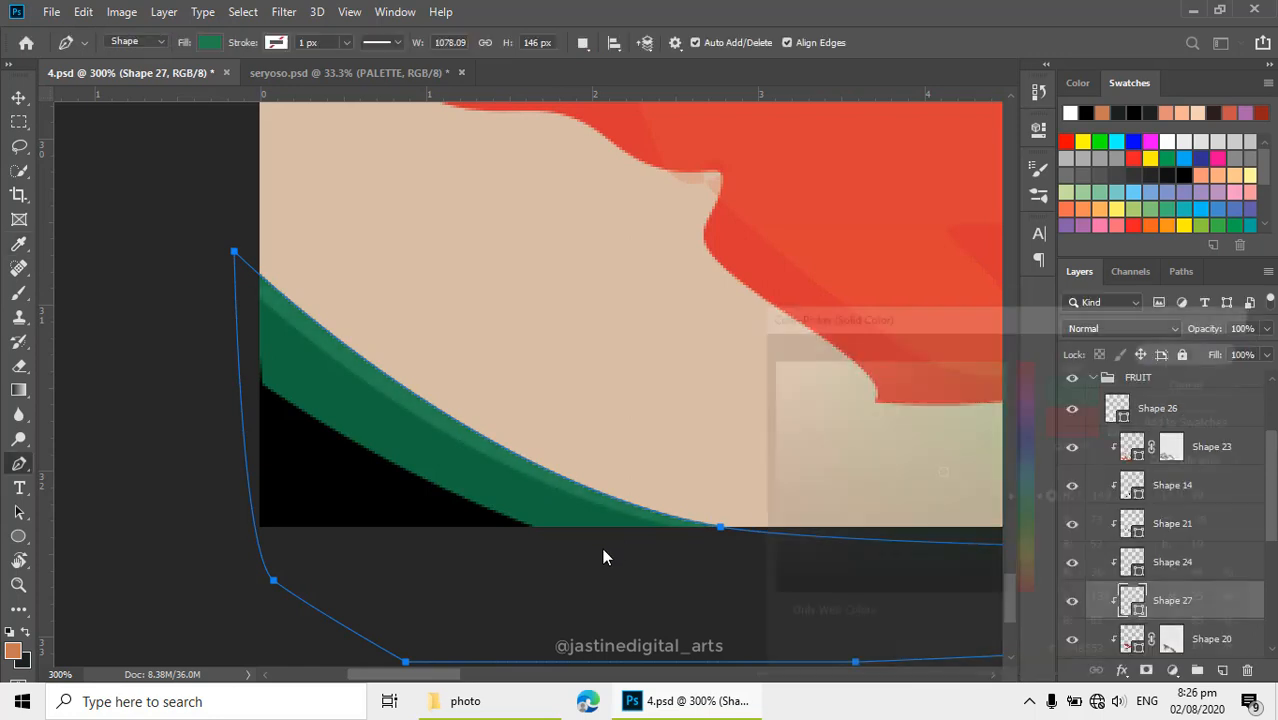
key(Return)
Adjust the LINEART anchor at the watermelon's lower-right tip to cover the pale sliver beside the green rind
scroll(605, 546, down, 4)
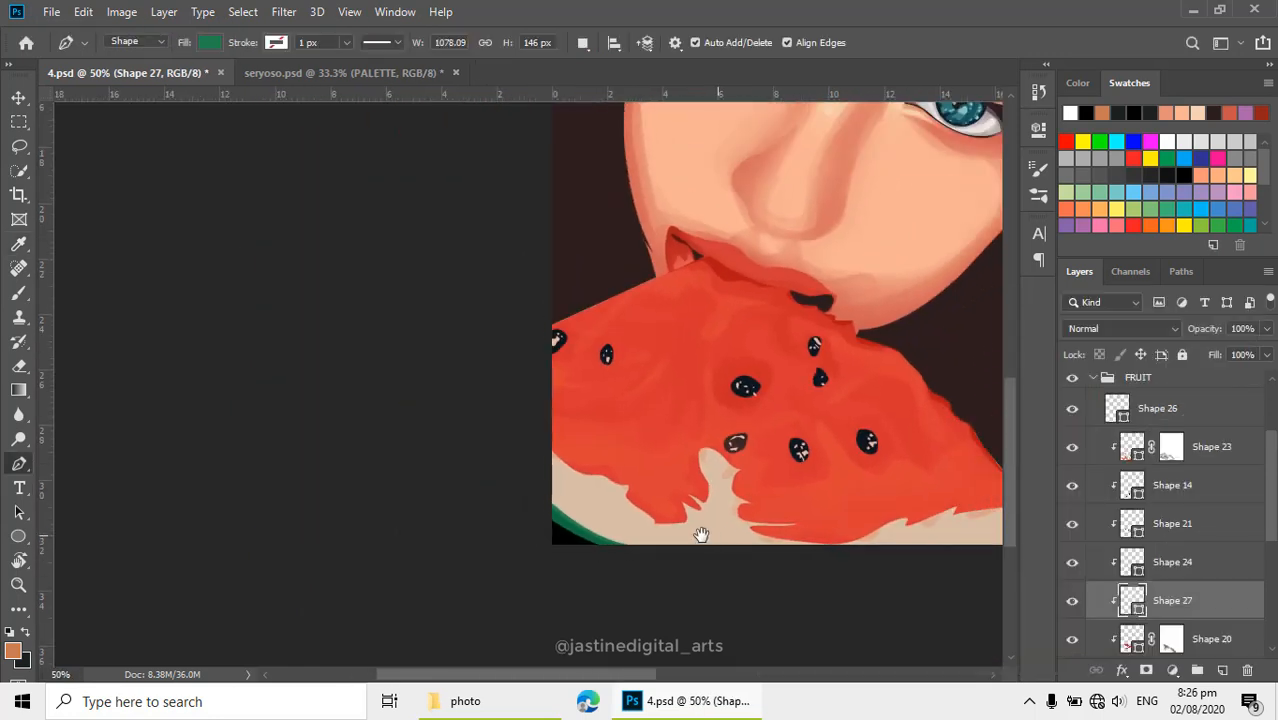
drag(701, 535, 559, 522)
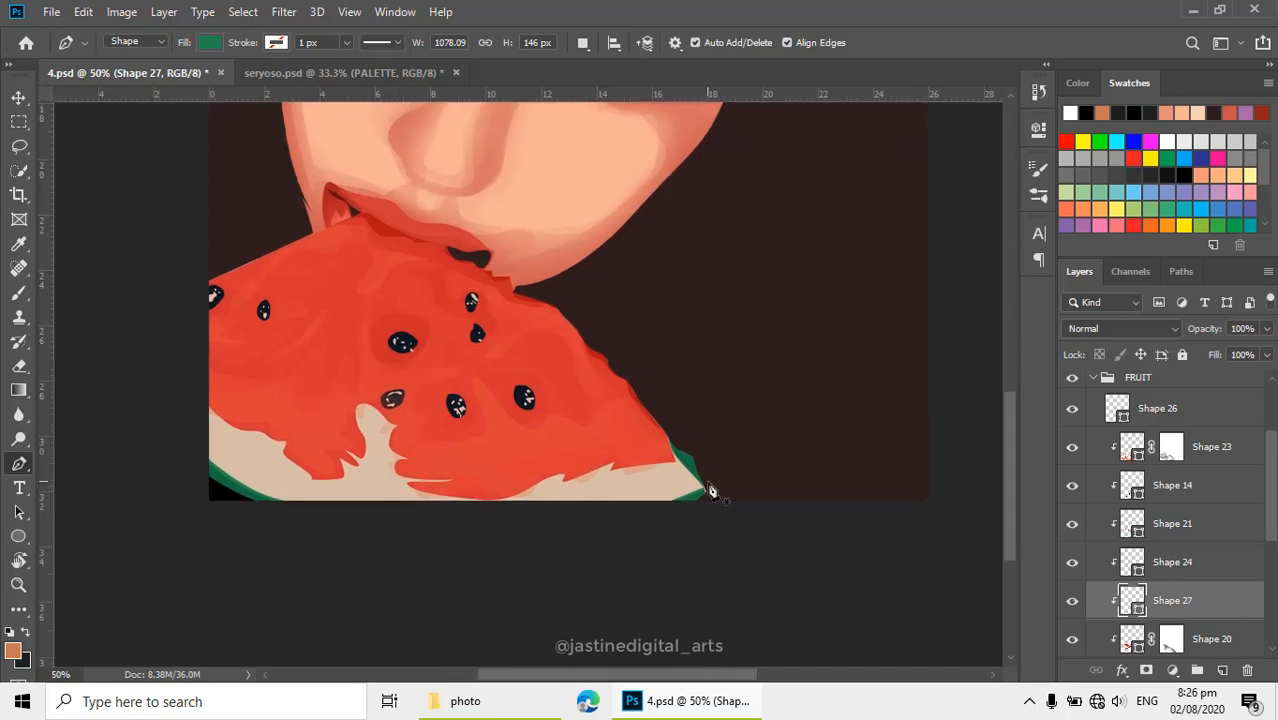
scroll(718, 479, up, 4)
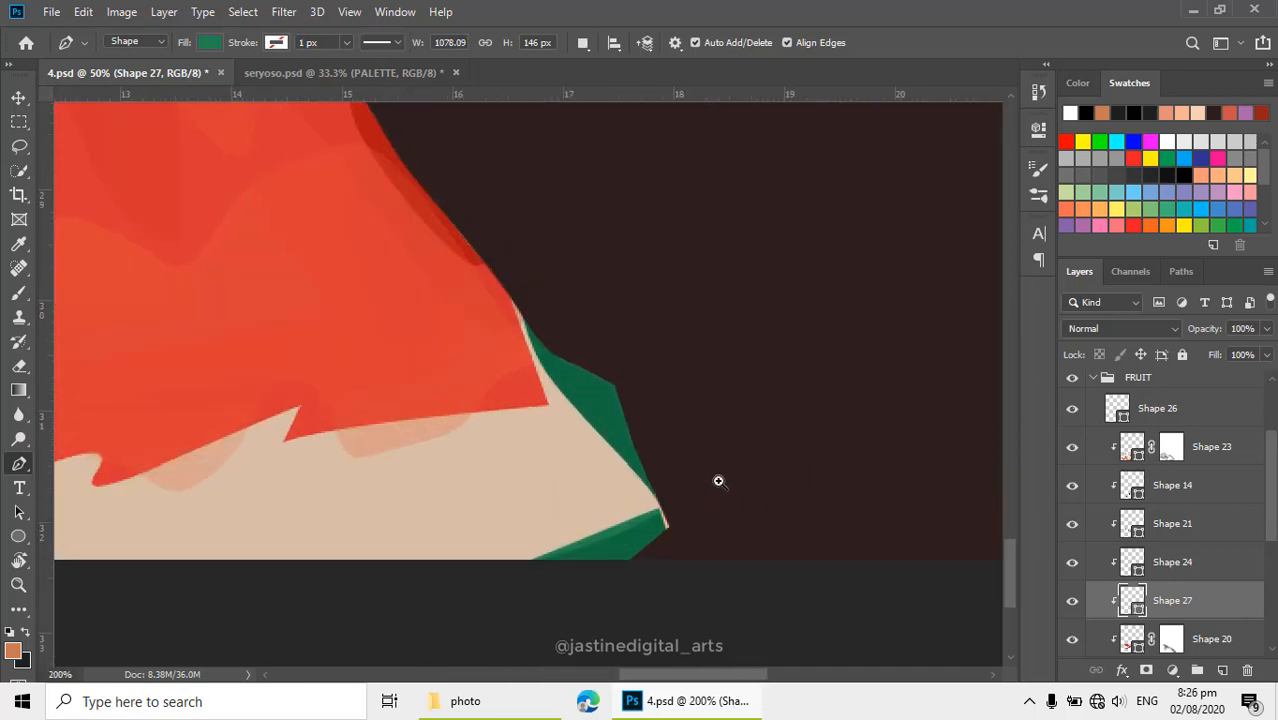
scroll(1095, 485, up, 2)
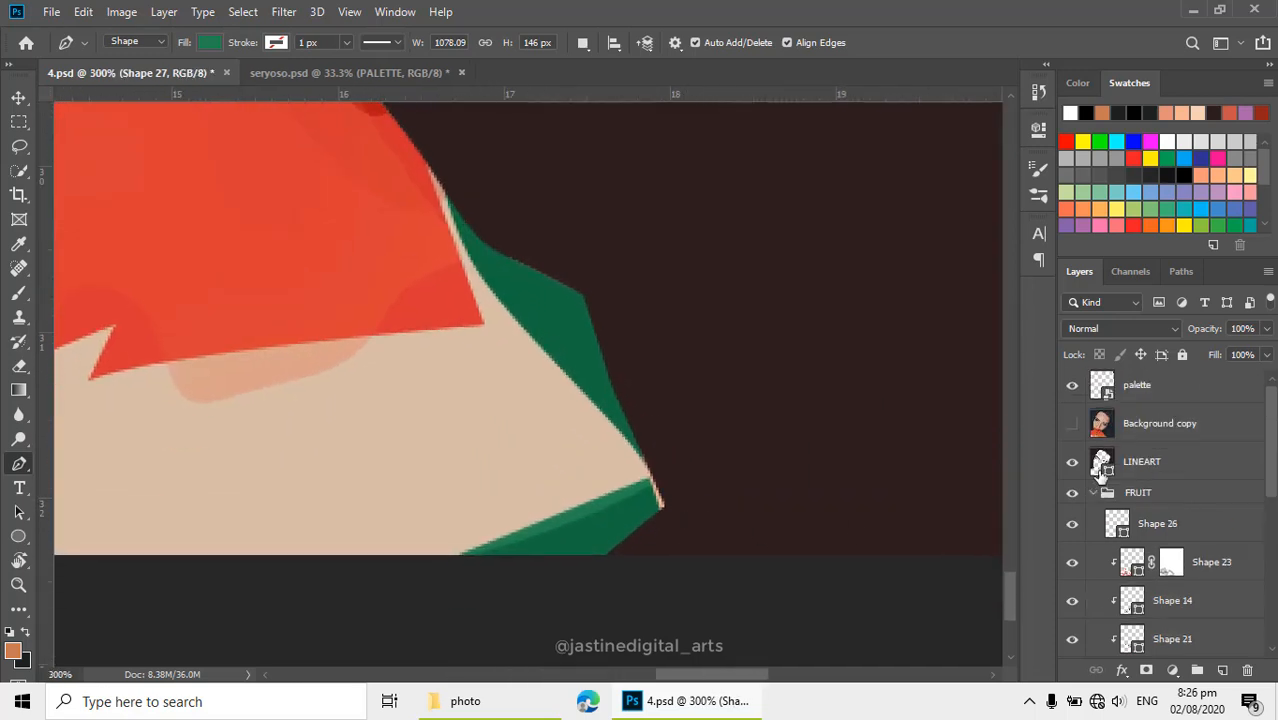
ctrl+click(664, 502)
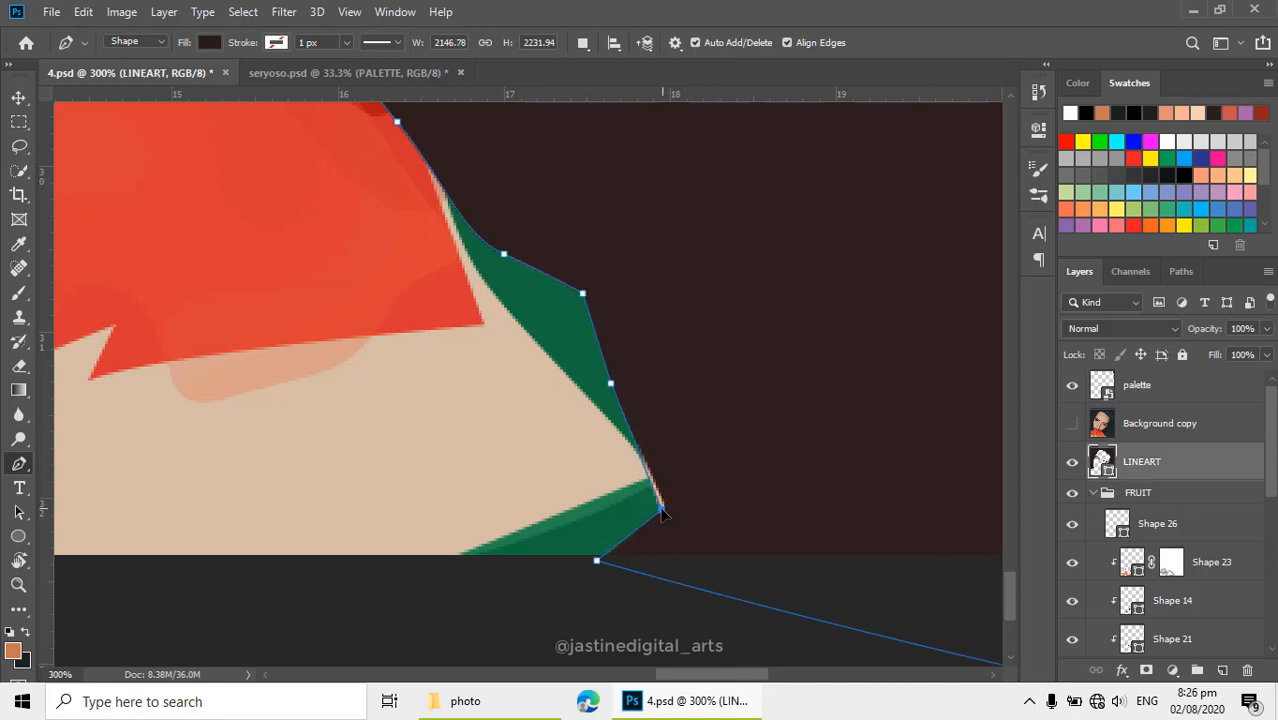
ctrl+click(705, 514)
Review the whole portrait, from the finished watermelon rind up to the eyes and the hairline
scroll(700, 510, down, 5)
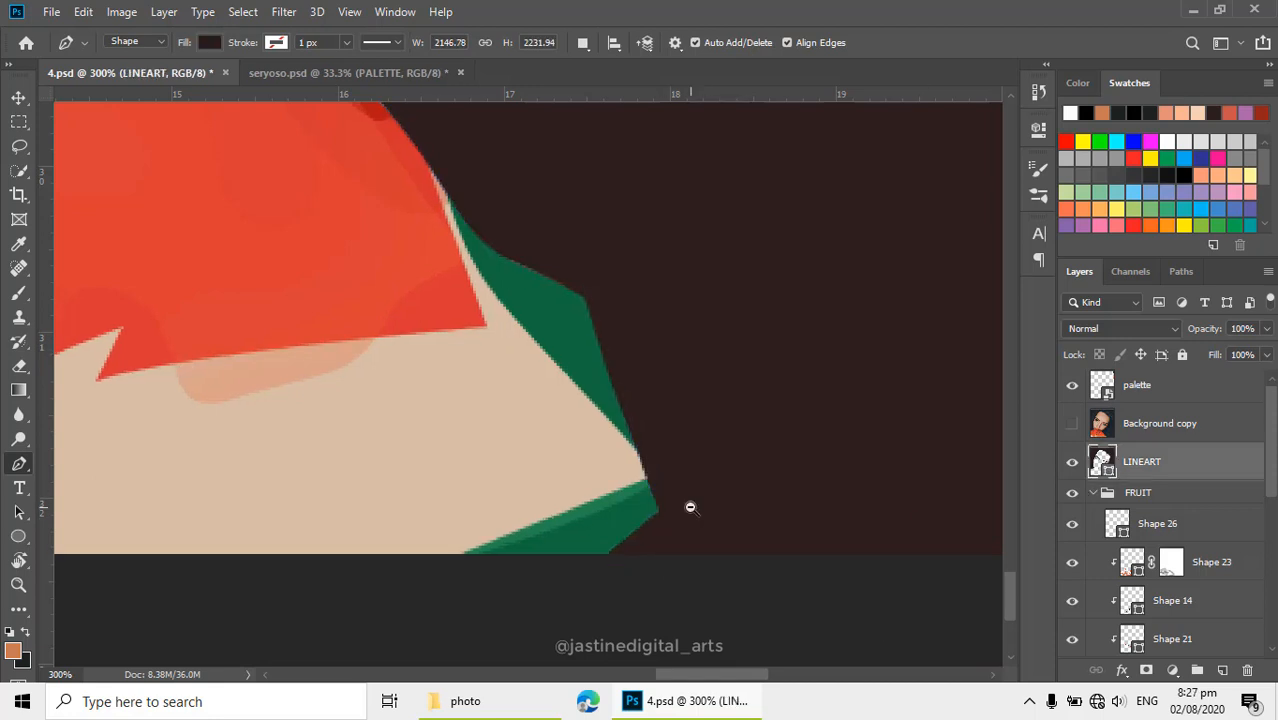
scroll(544, 468, down, 1)
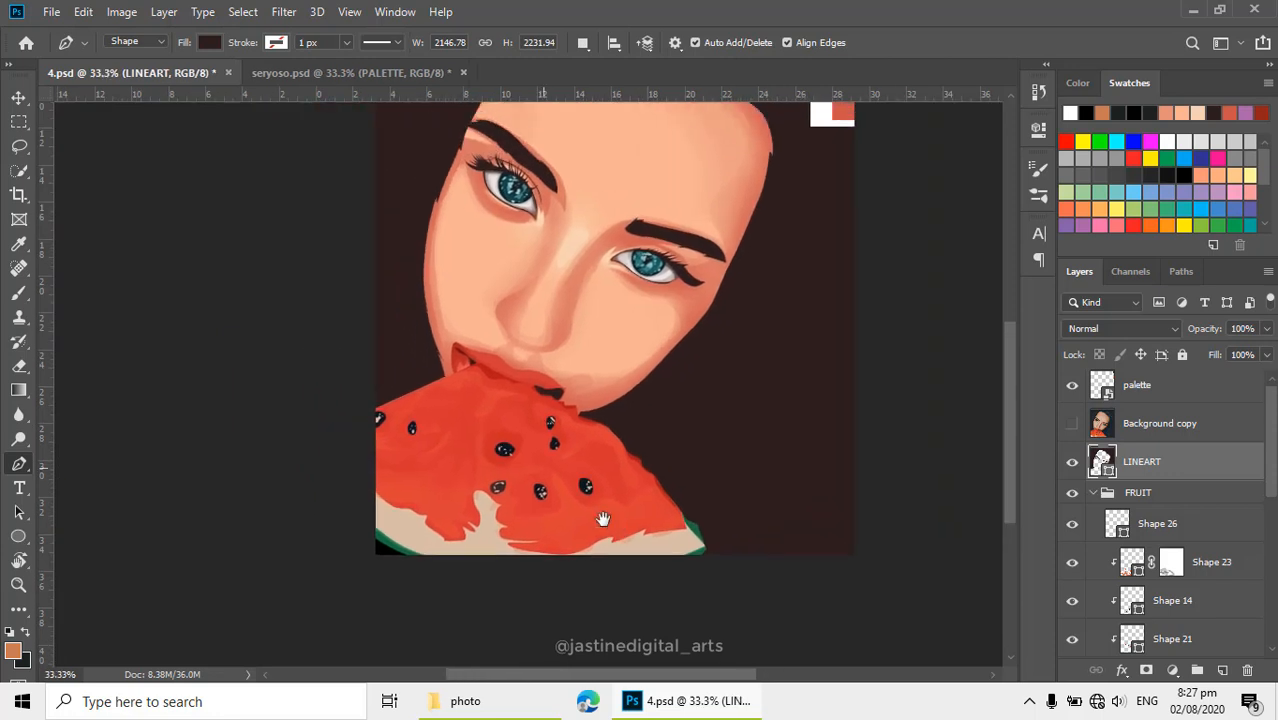
scroll(590, 520, up, 3)
scroll(525, 541, down, 1)
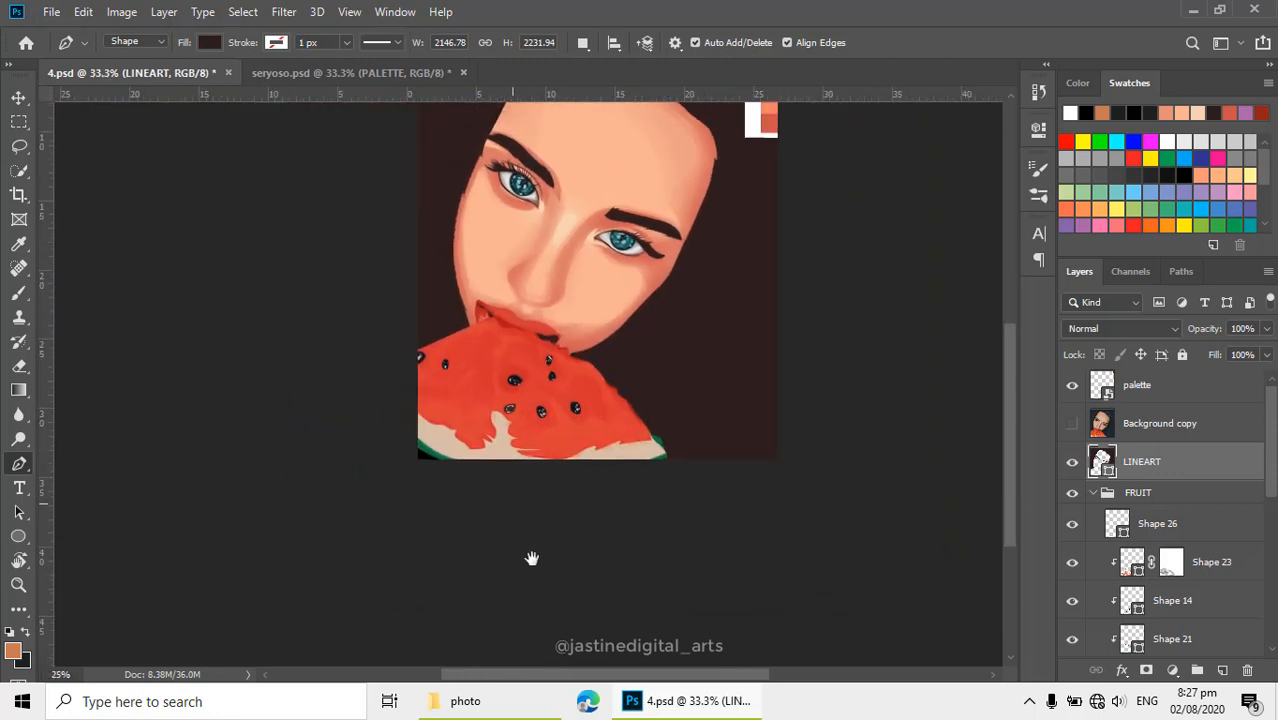
scroll(530, 392, up, 1)
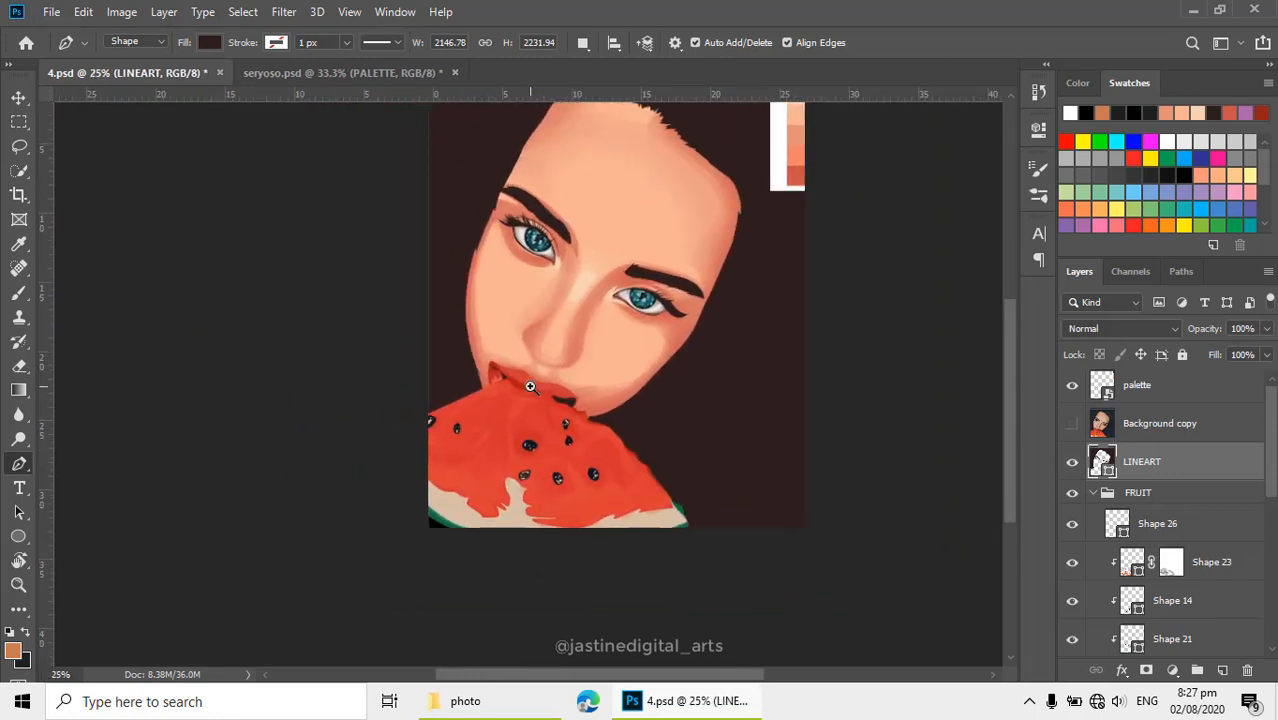
scroll(493, 434, down, 1)
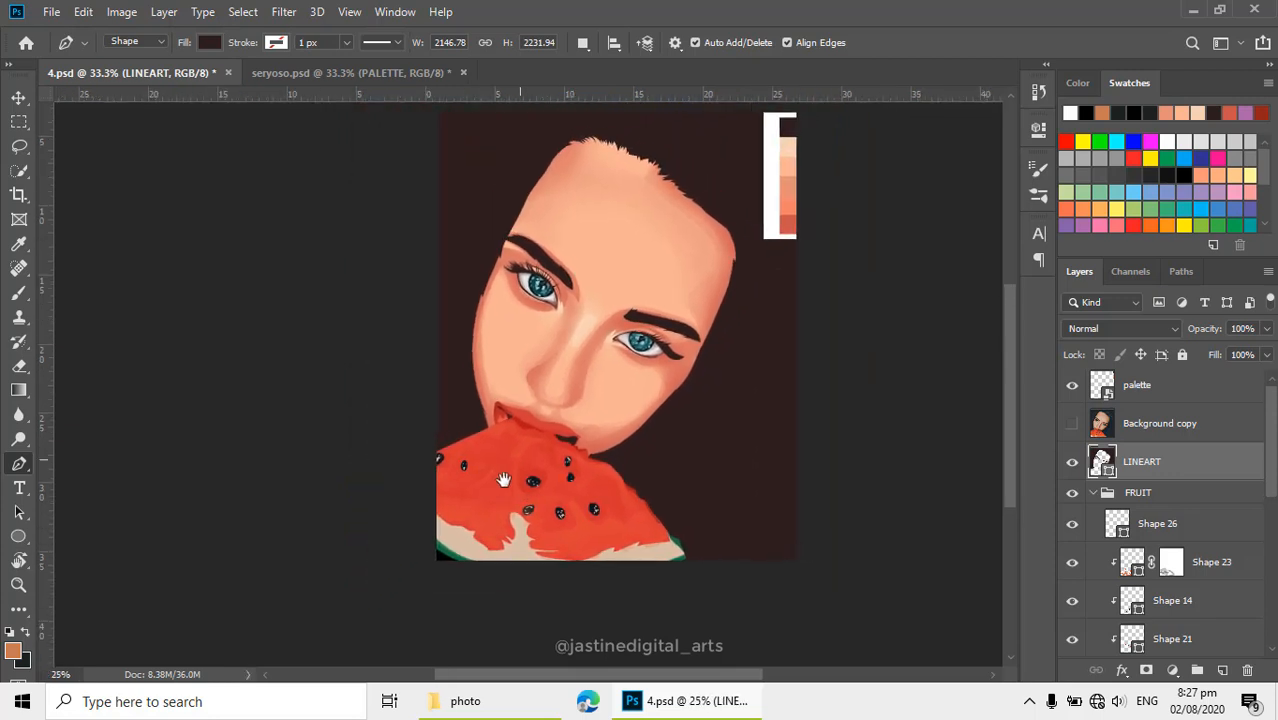
scroll(505, 485, up, 1)
drag(585, 417, 553, 434)
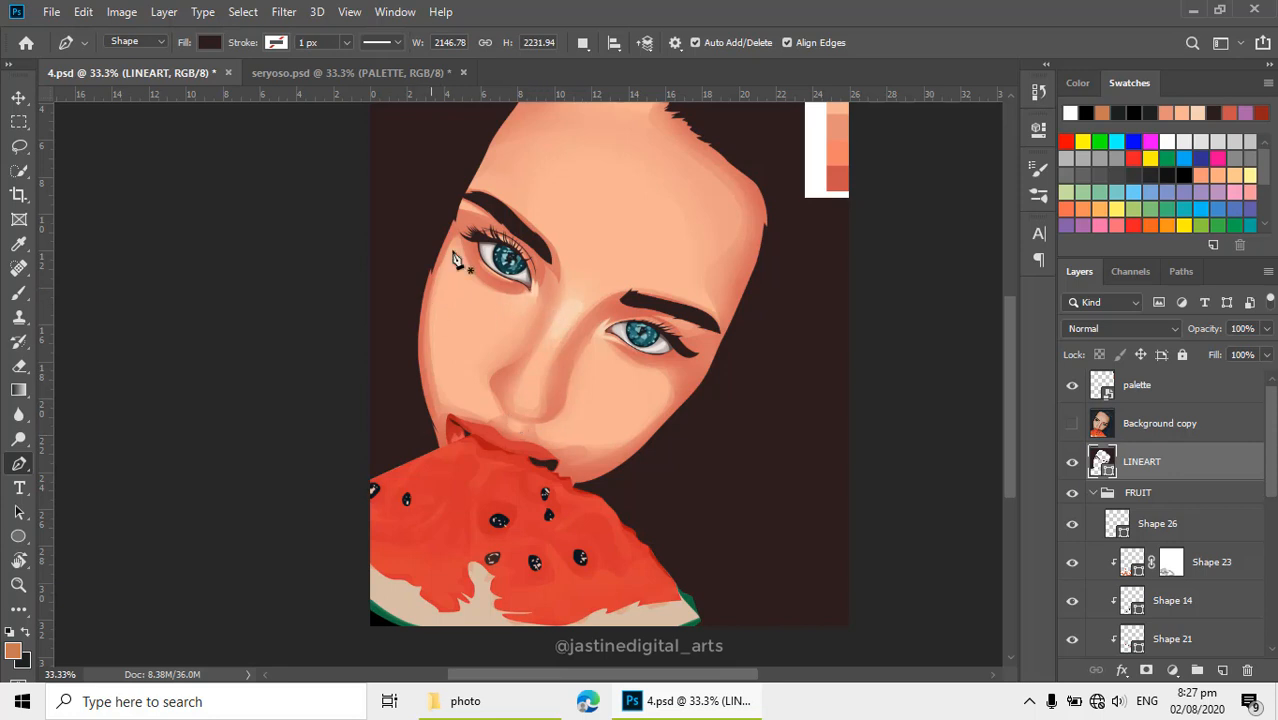
scroll(593, 375, up, 3)
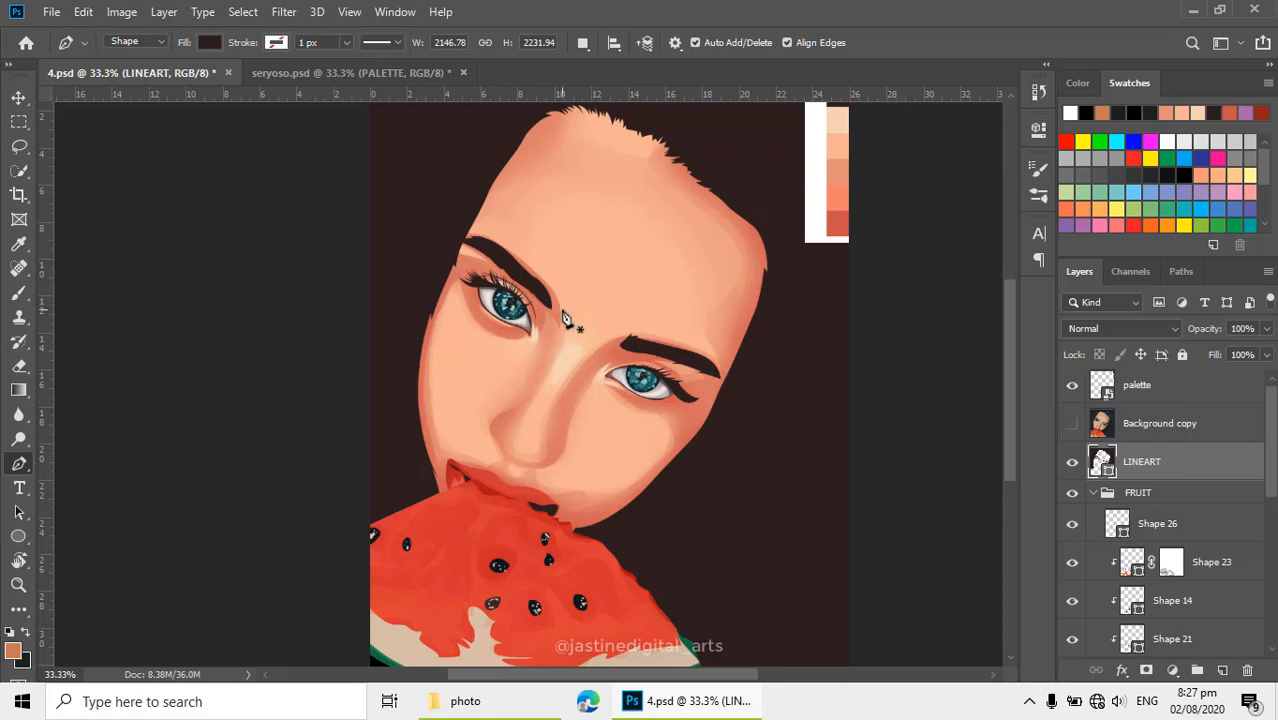
scroll(566, 320, up, 1)
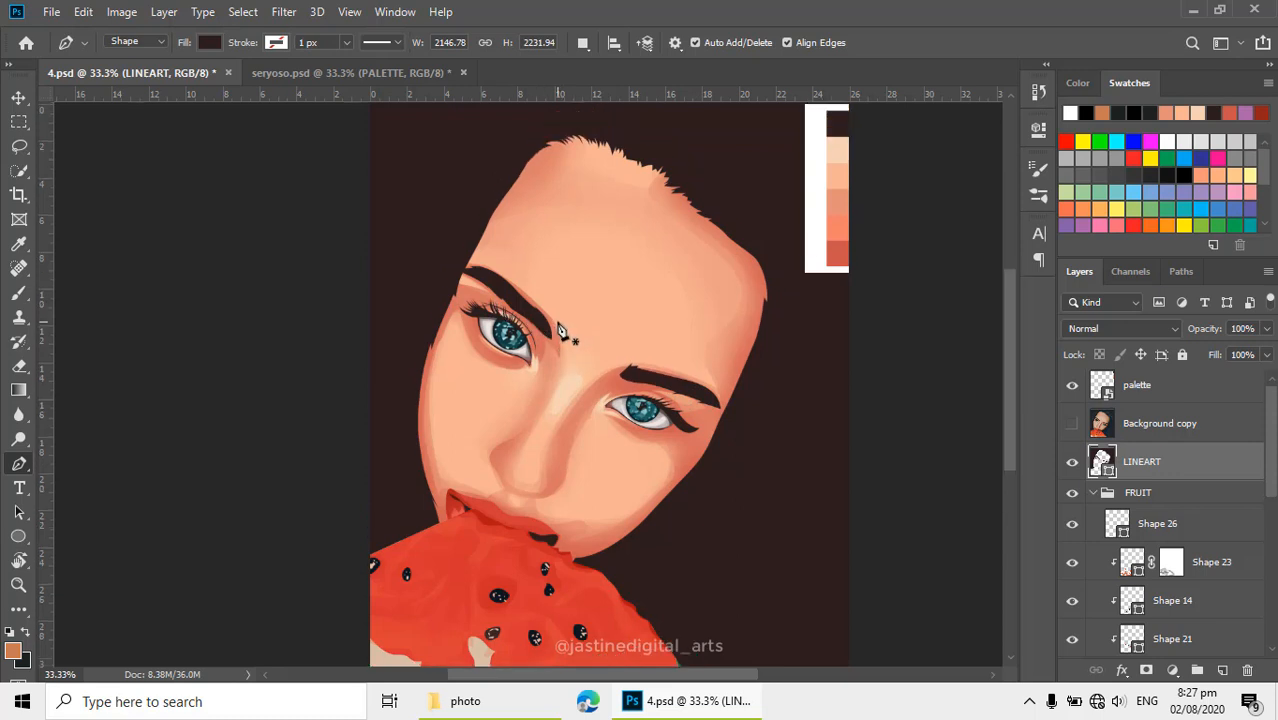